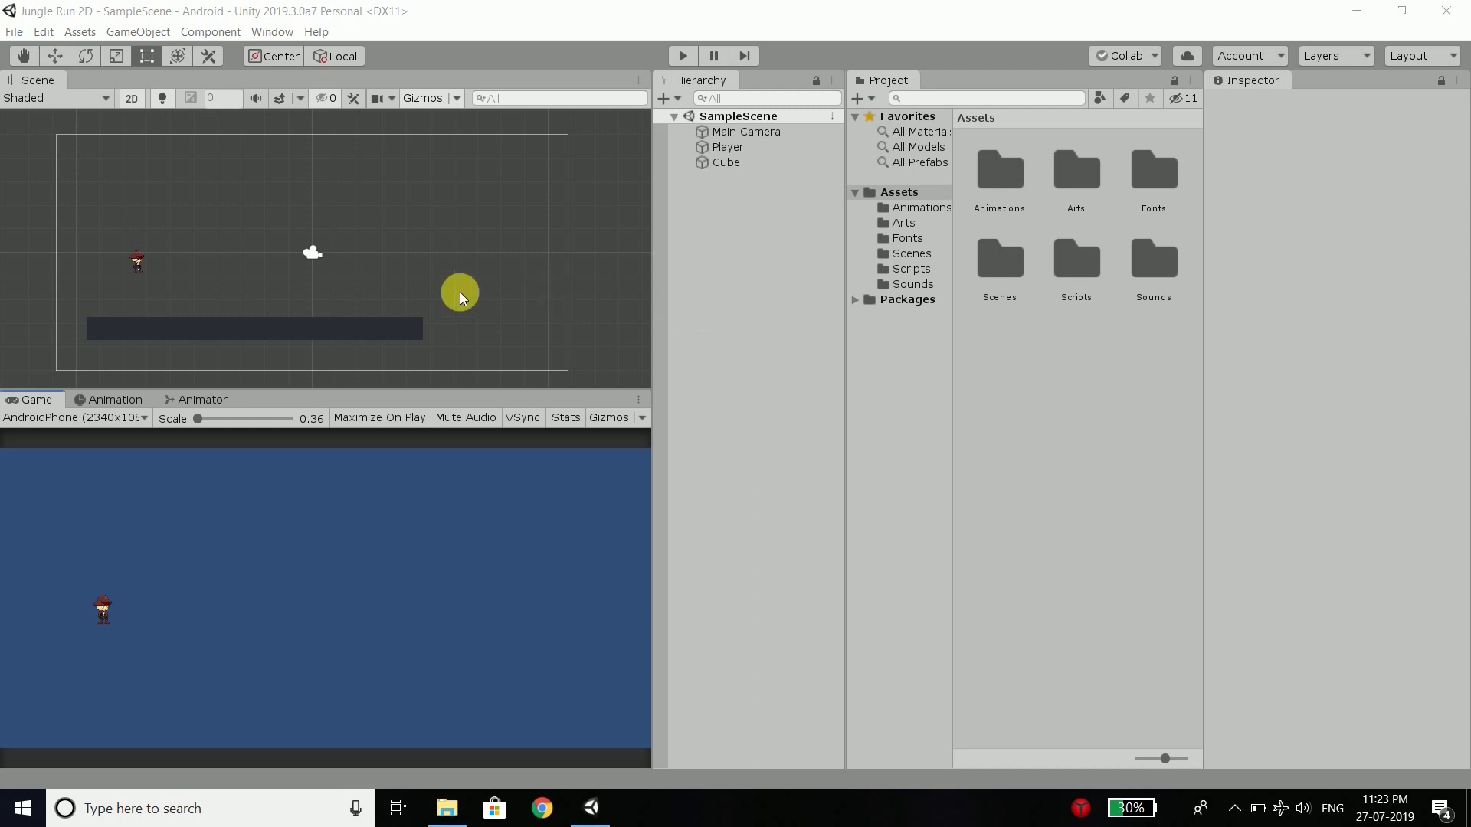
Delete the Cube platform from the scene and show the contents of the Arts assets folder.
left_click(224, 332)
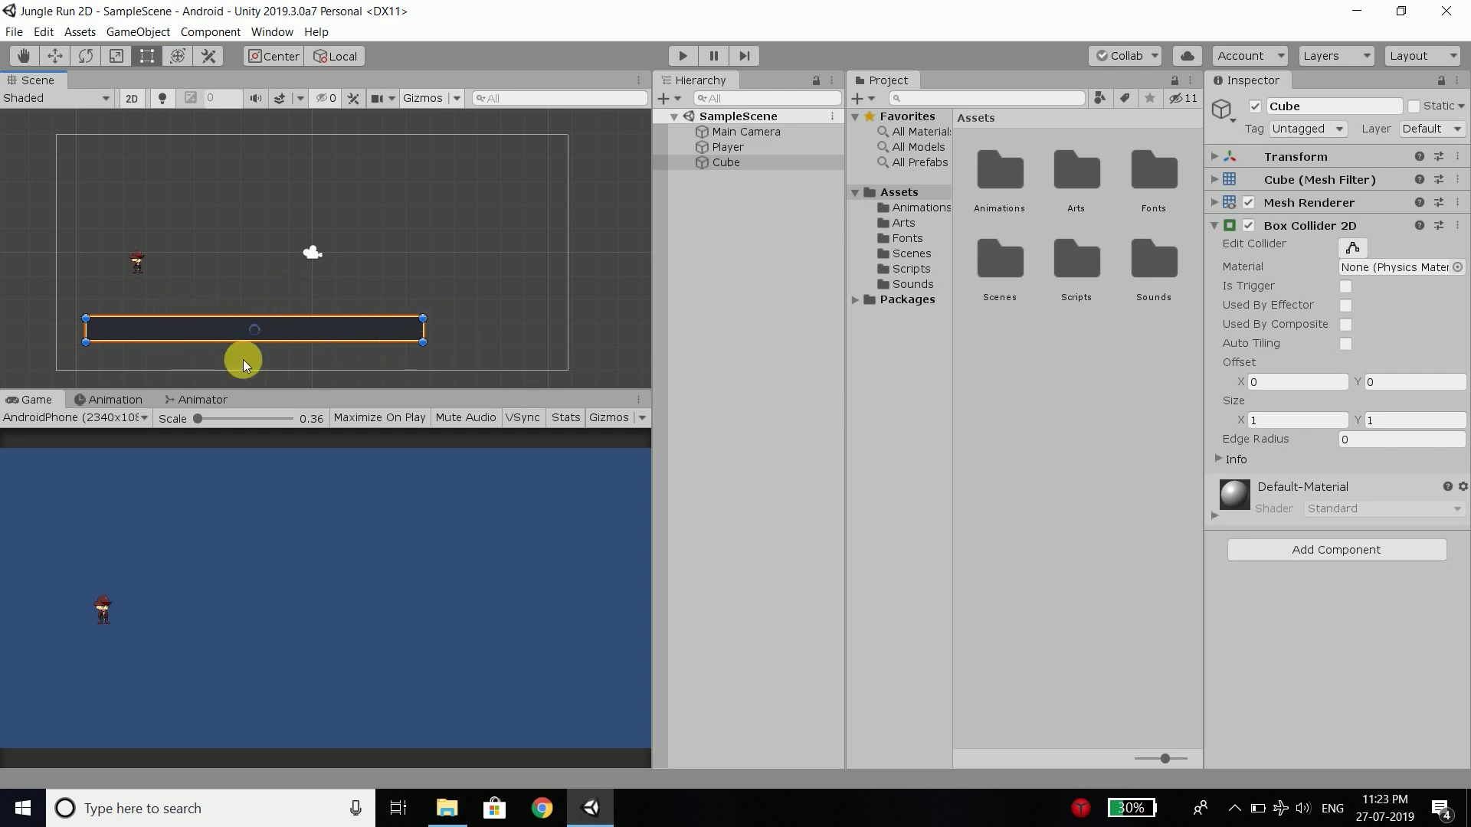
key("Delete")
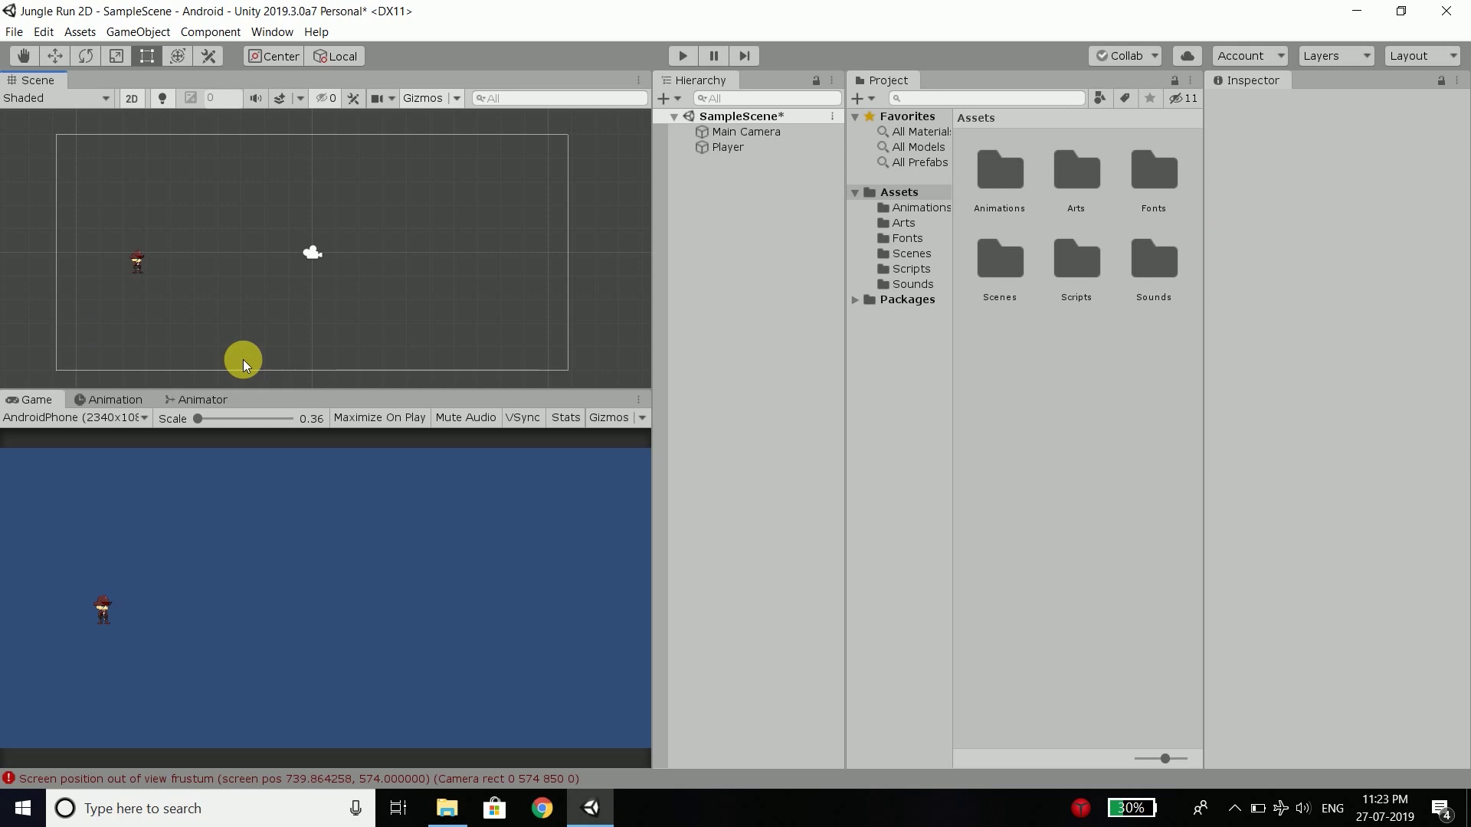
left_click(896, 226)
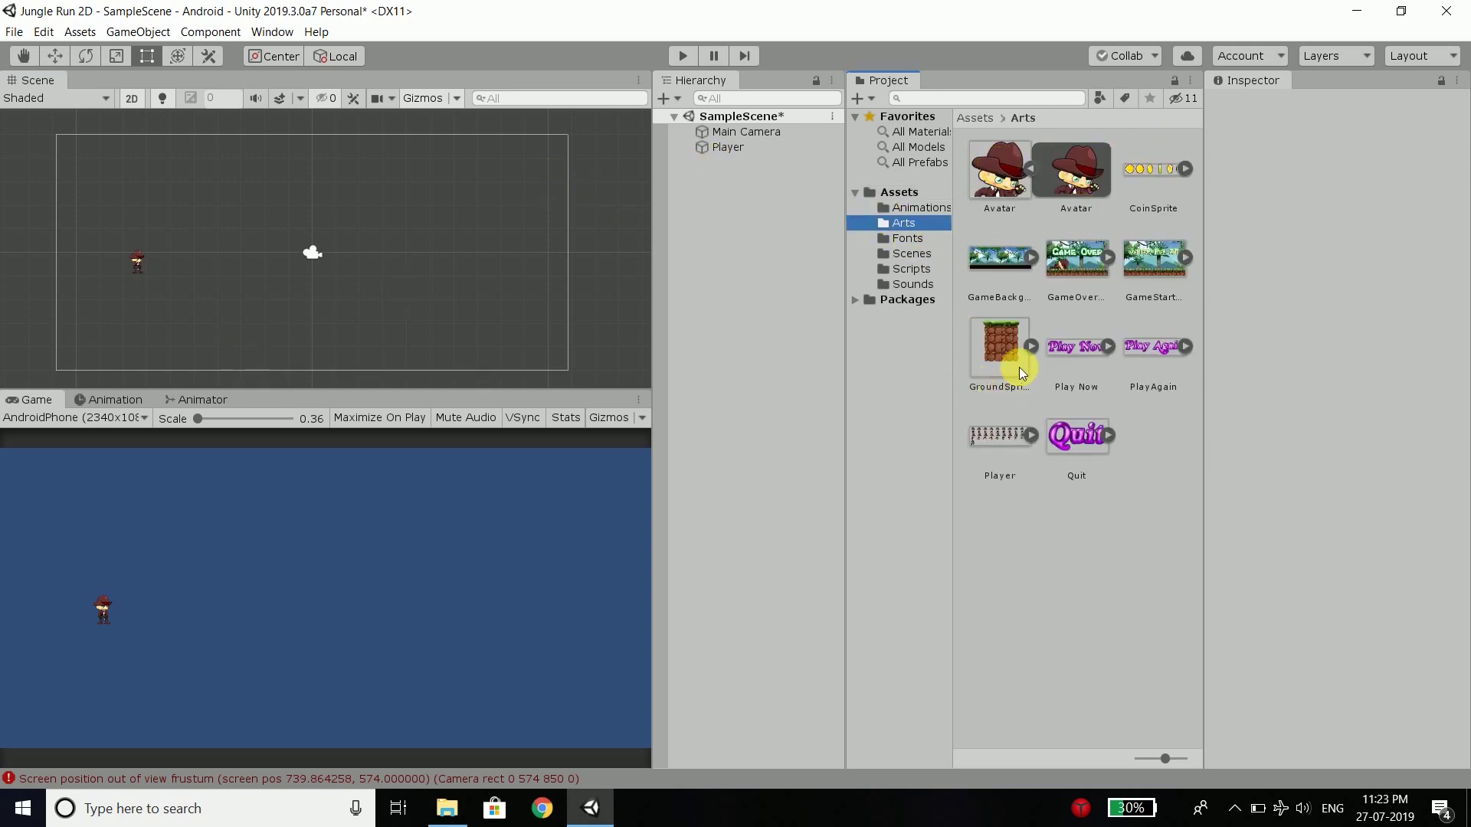
Set the GroundSprite texture's sprite mode to Multiple and its pixels per unit to 256, and apply the import settings.
left_click(991, 353)
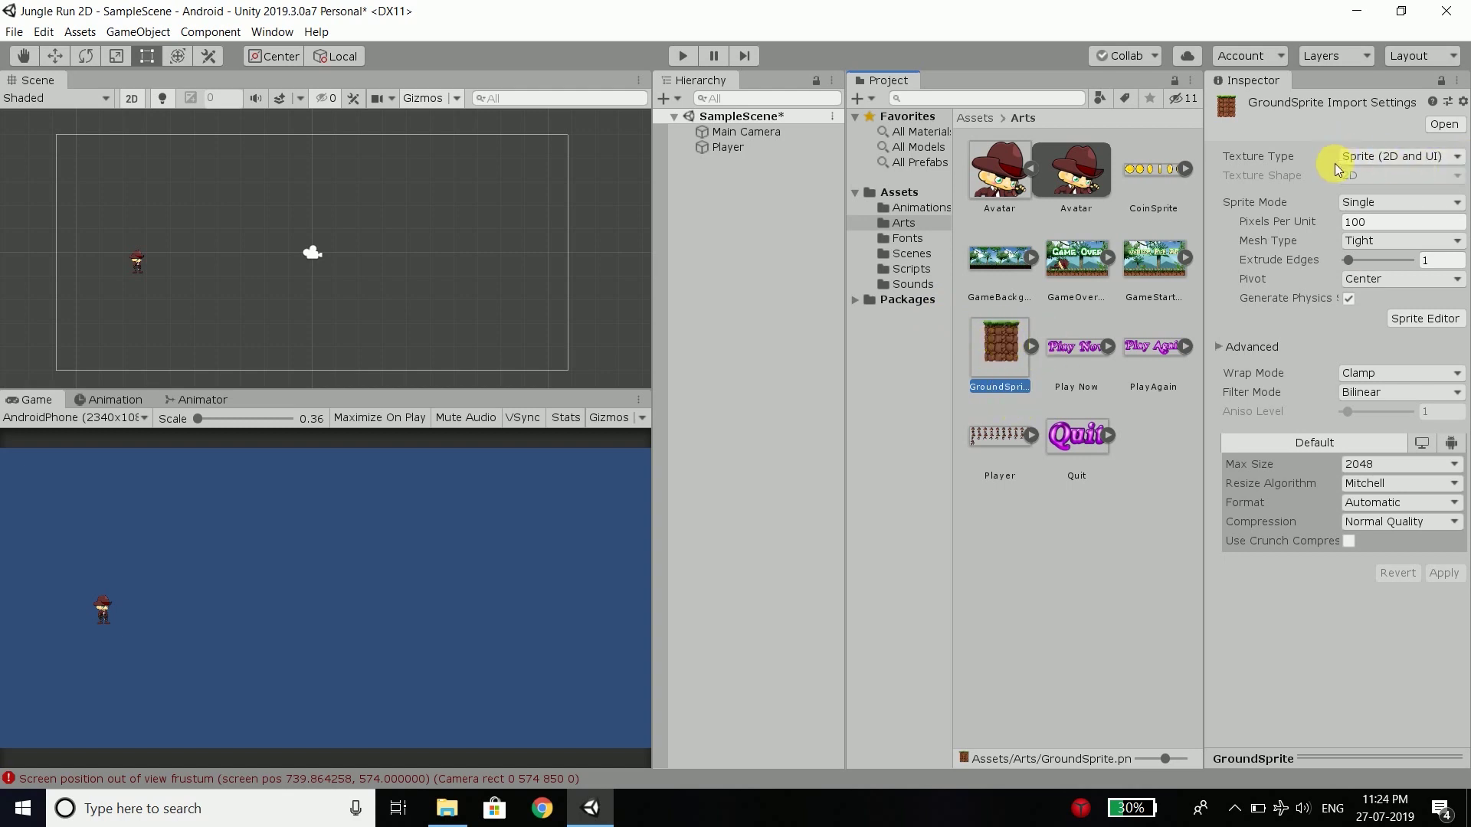
left_click(1357, 204)
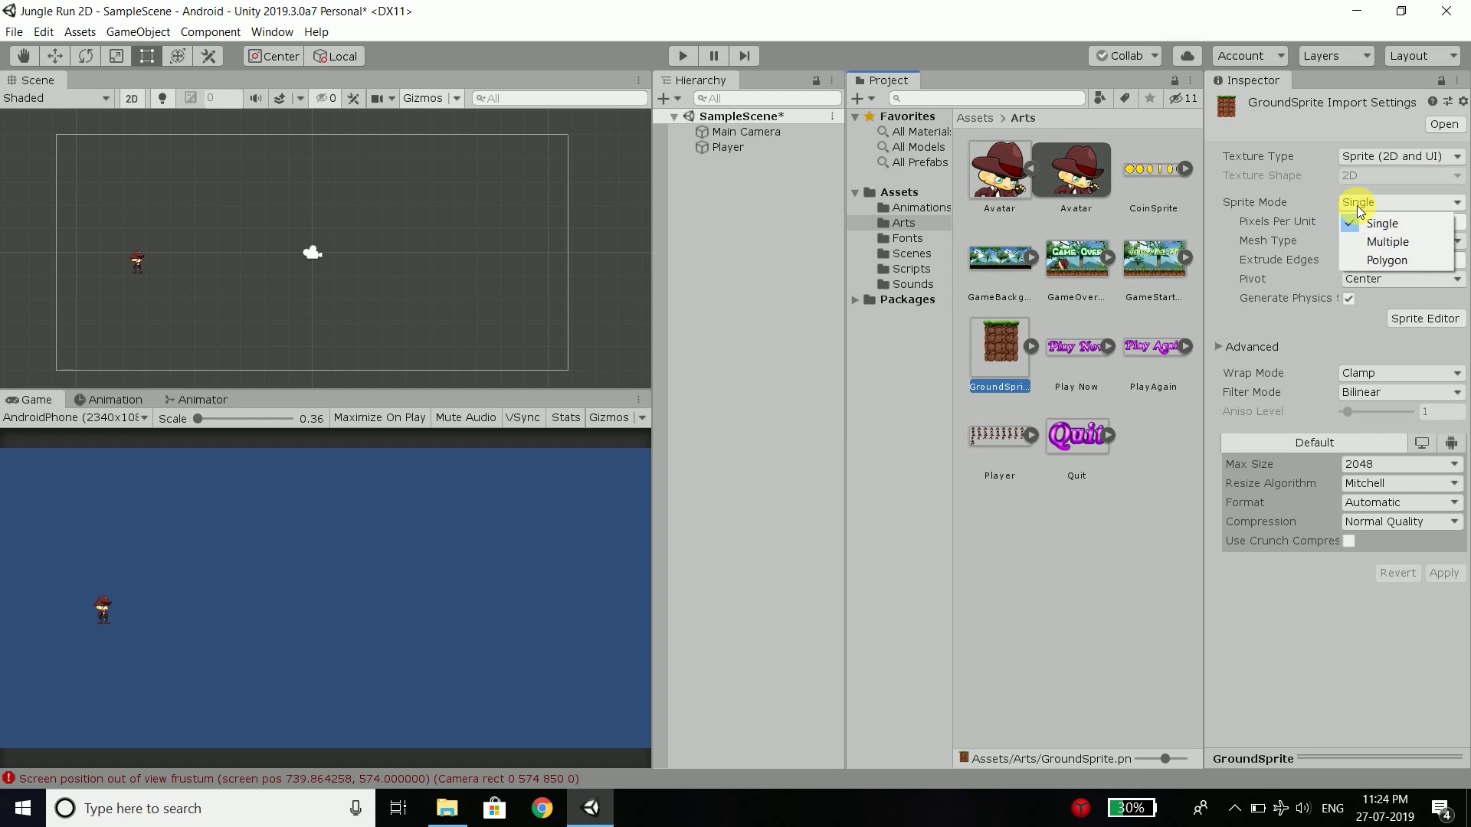
left_click(1379, 242)
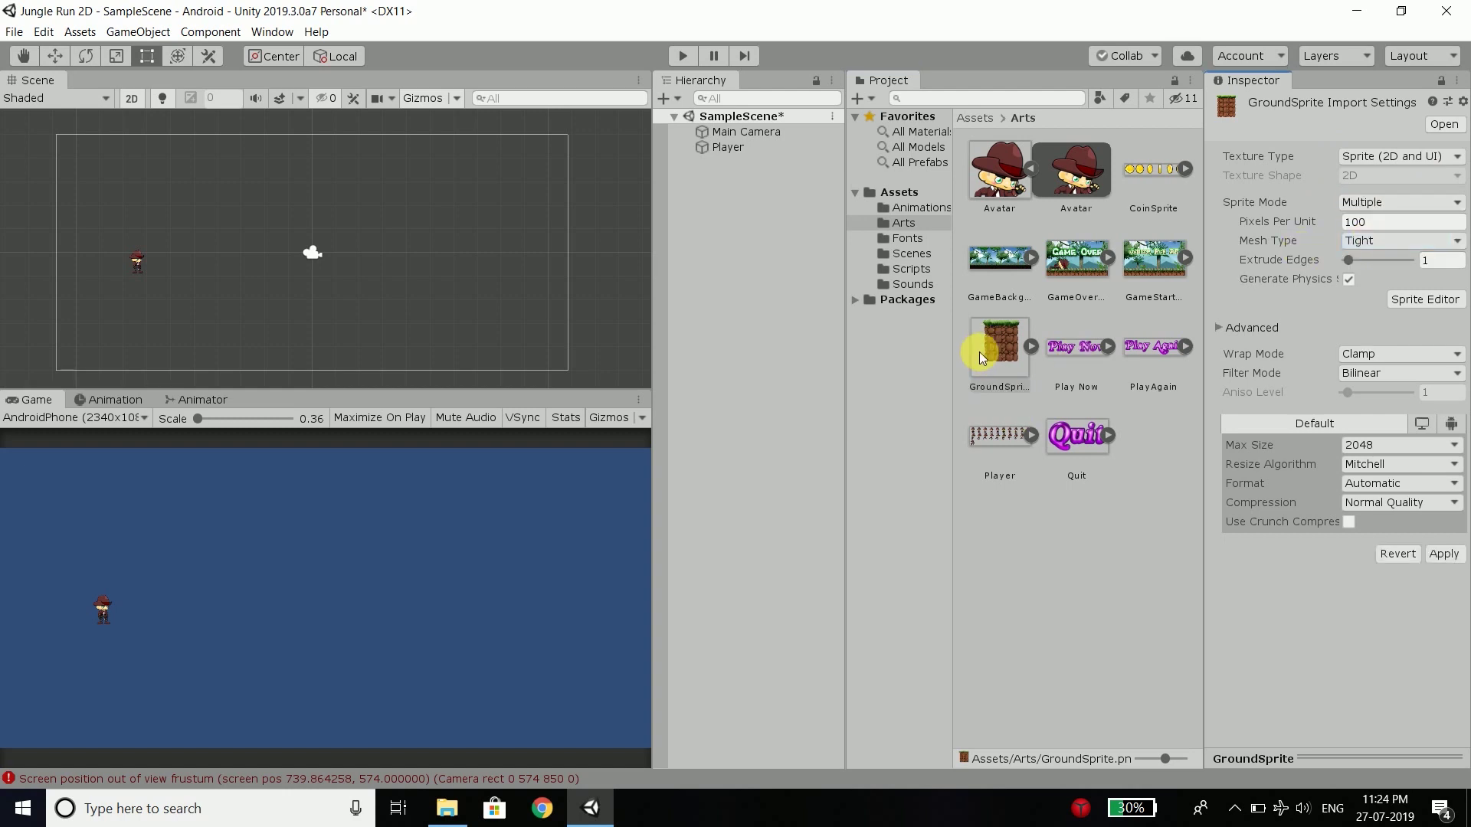
left_click(1322, 222)
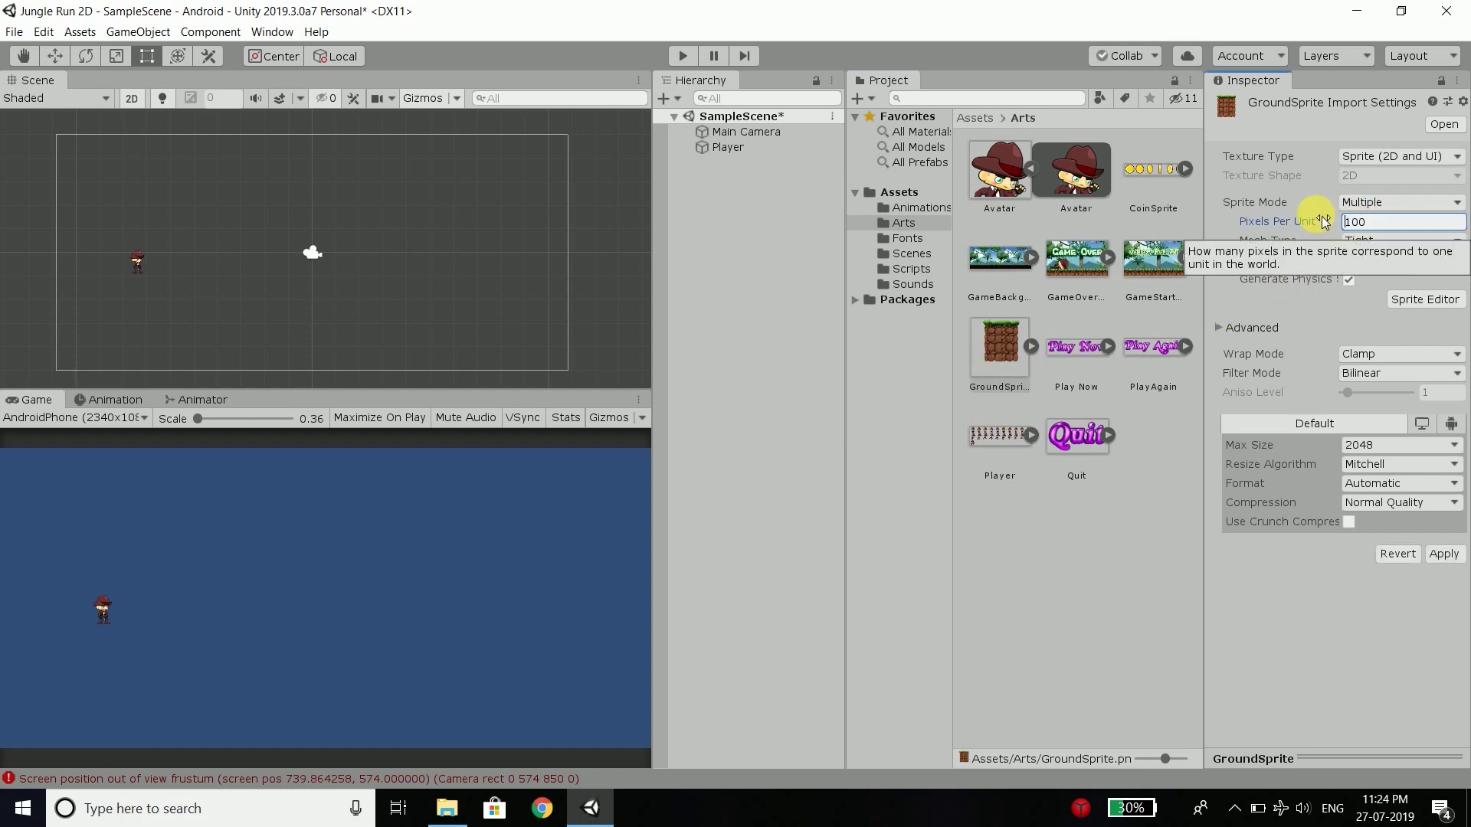
type("256")
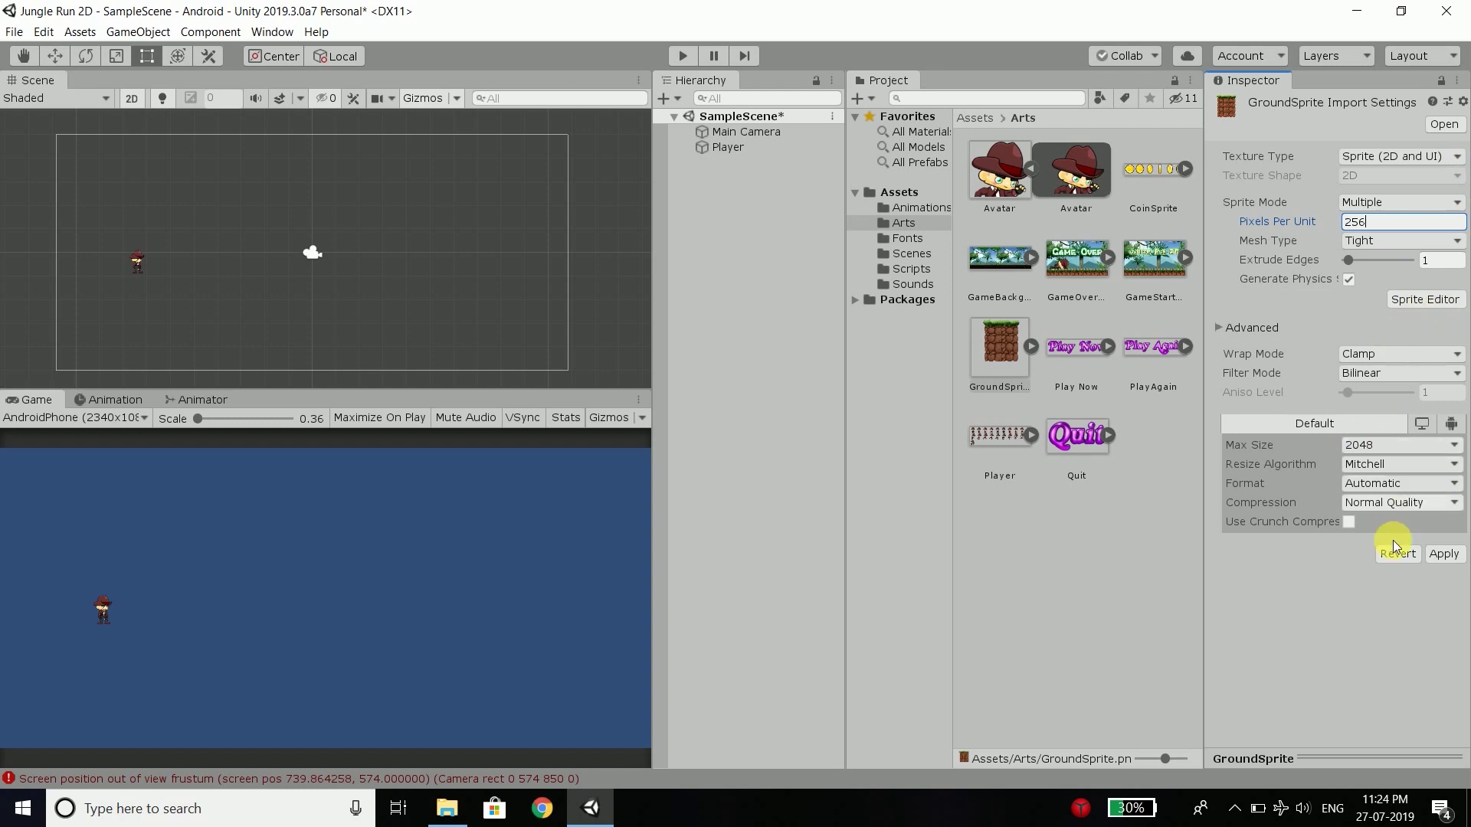
left_click(1450, 560)
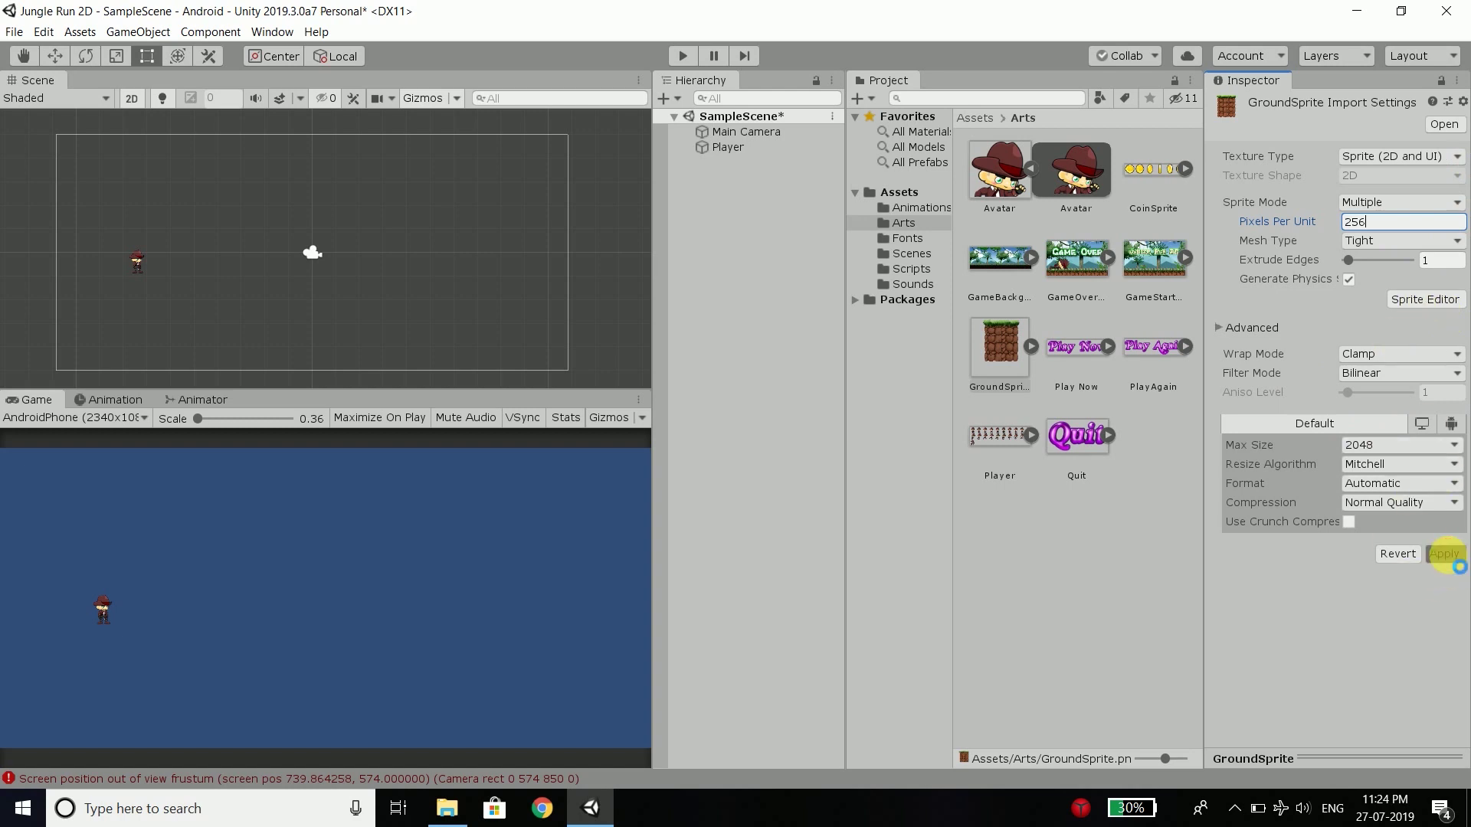
Slice GroundSprite in the Sprite Editor by cell size, using a 256 x 256 pixel grid.
left_click(1426, 299)
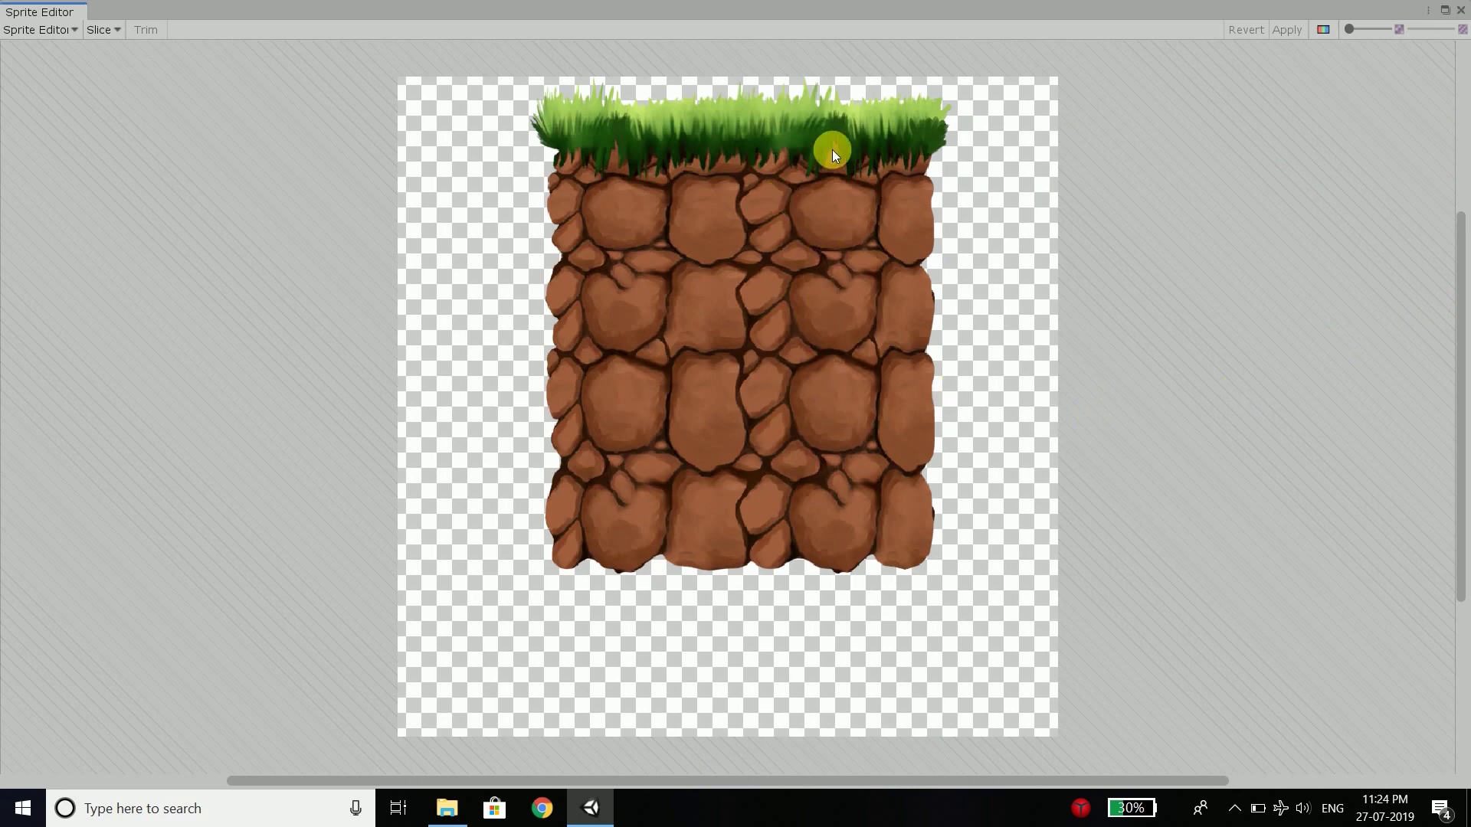
left_click(108, 30)
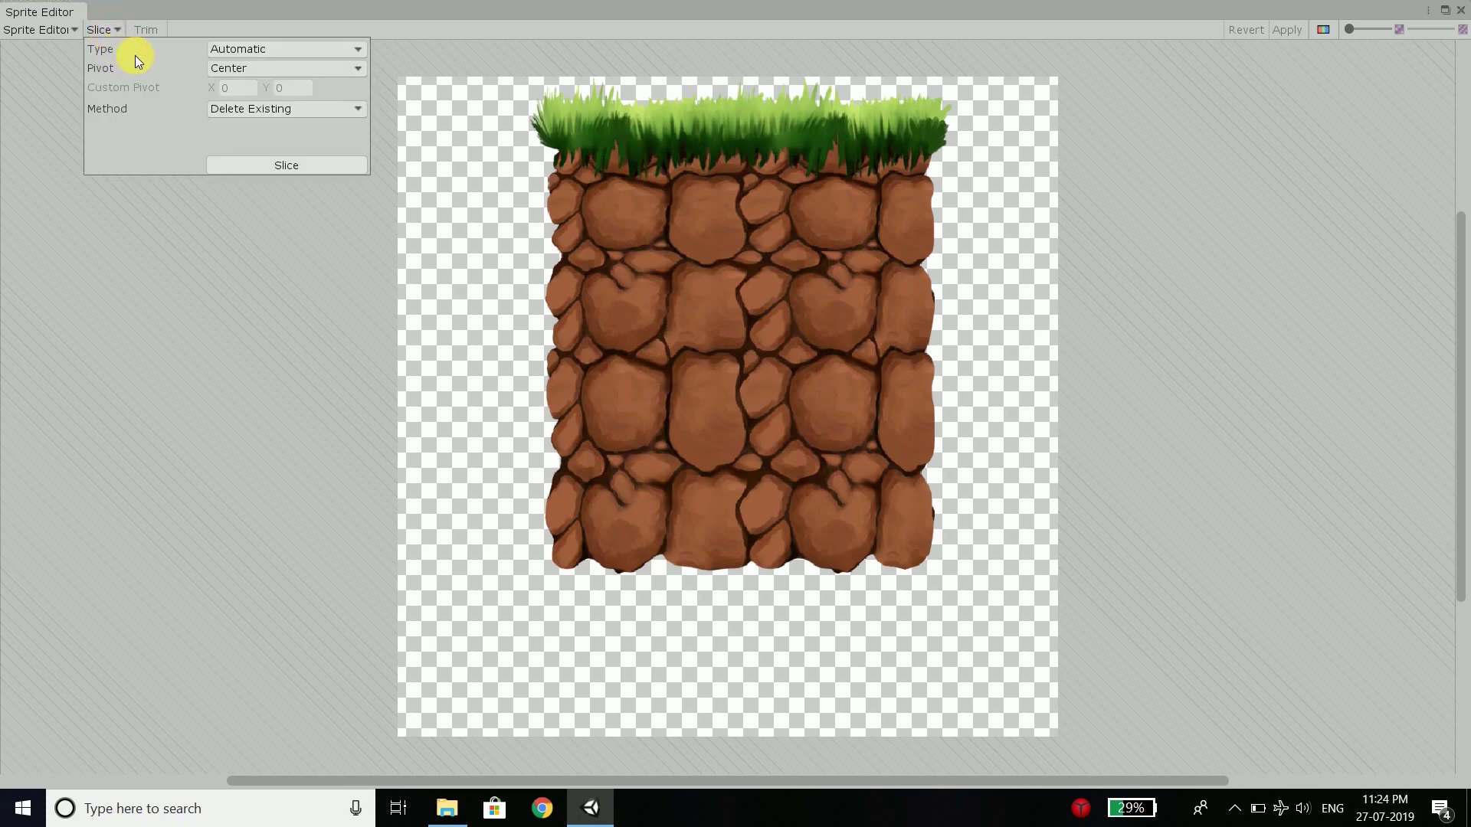
left_click(240, 51)
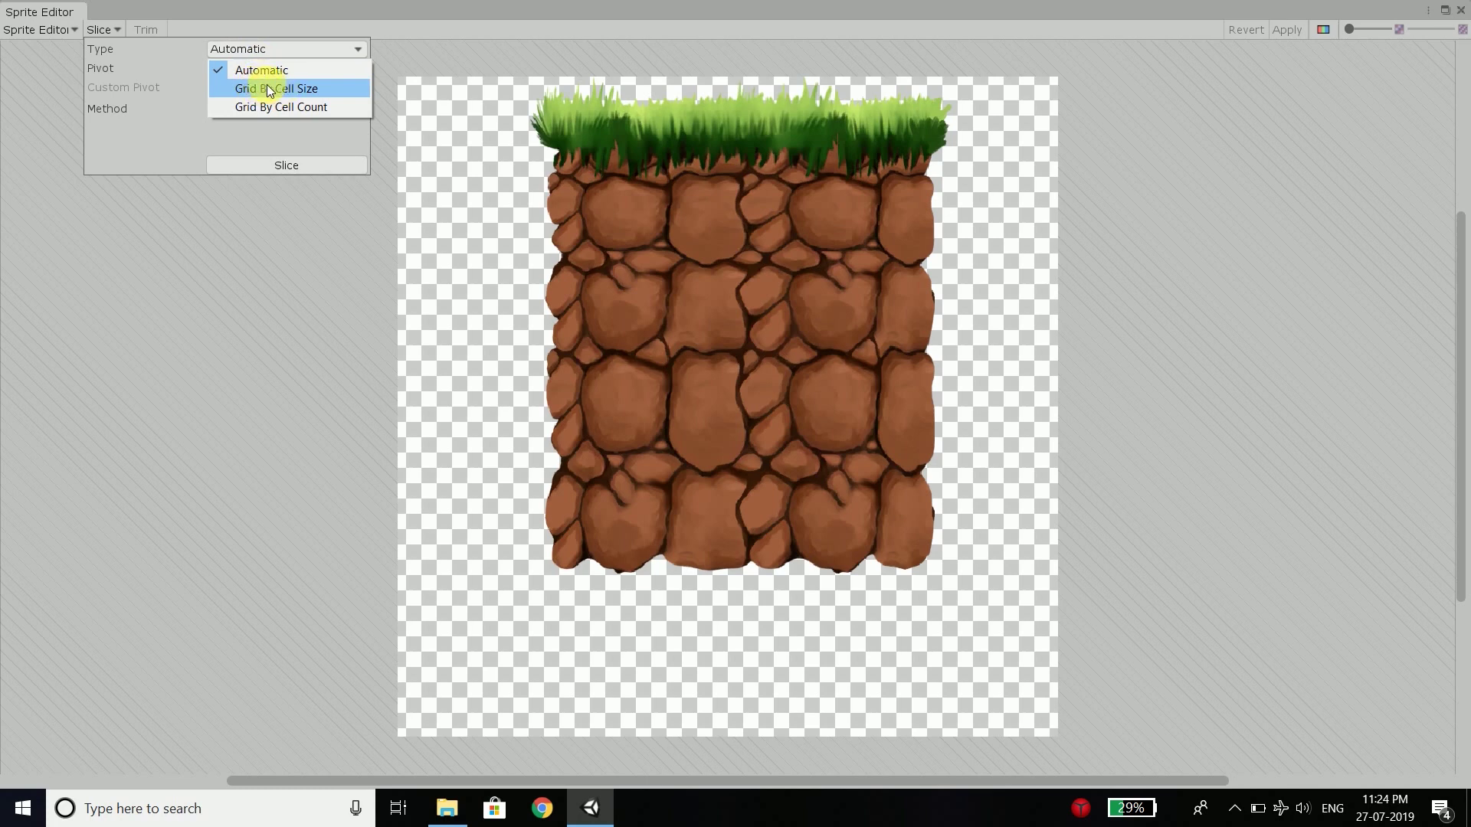
left_click(270, 88)
left_click(249, 69)
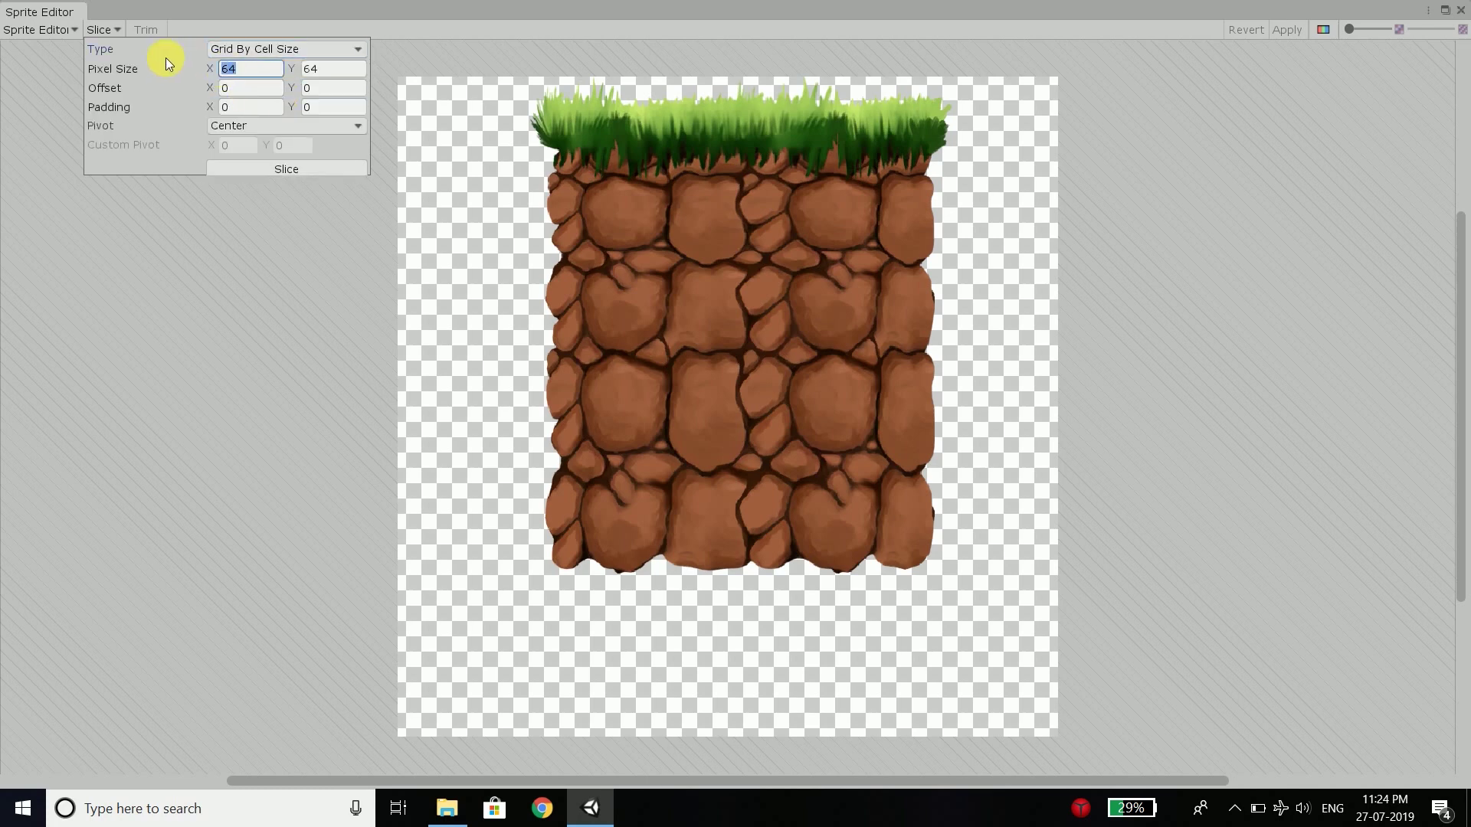
type("256")
key("Tab")
type("256")
left_click(285, 169)
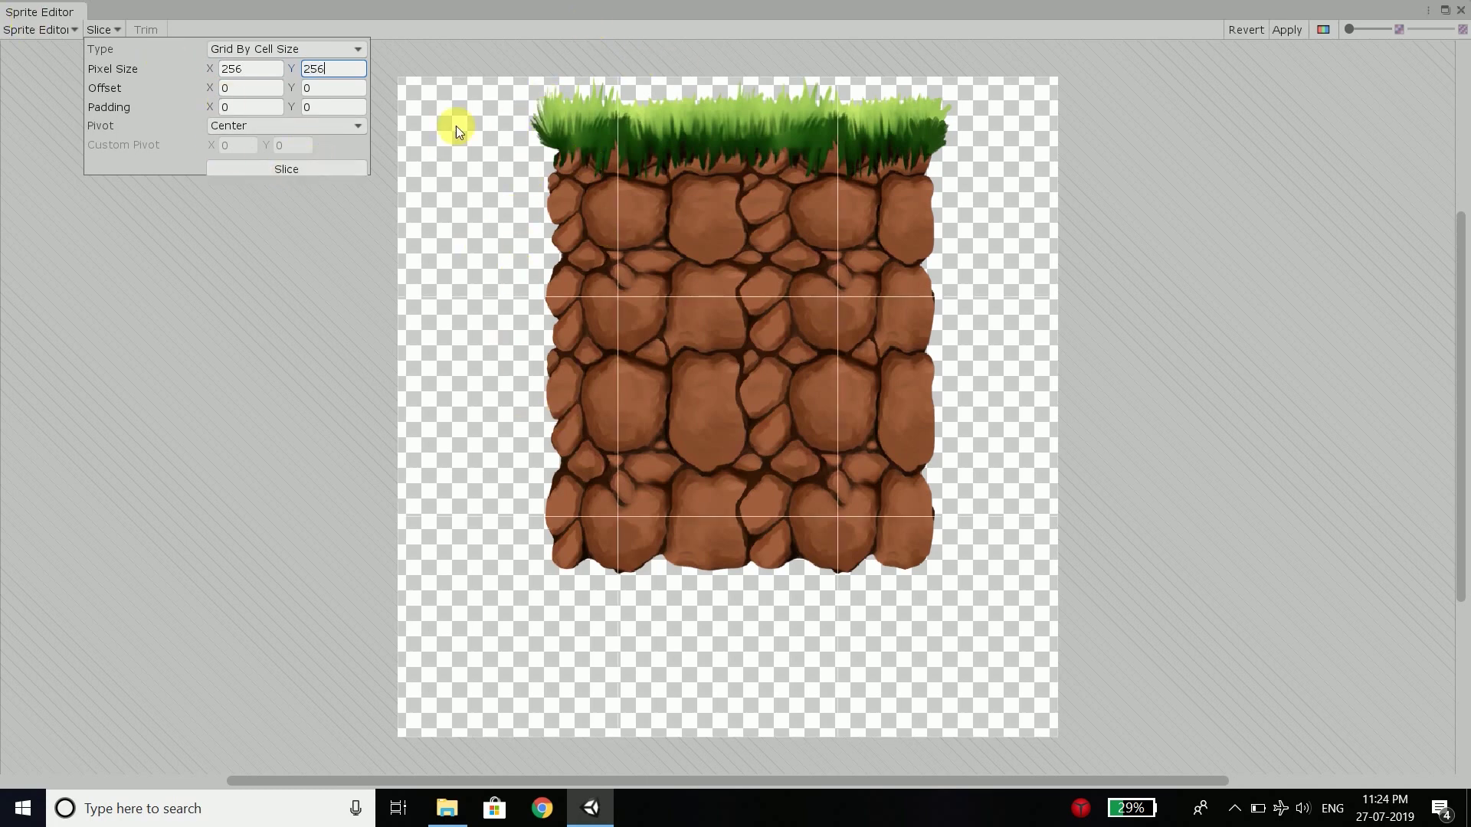
Examine the individual slices of GroundSprite across all three rows of the grid.
left_click(461, 355)
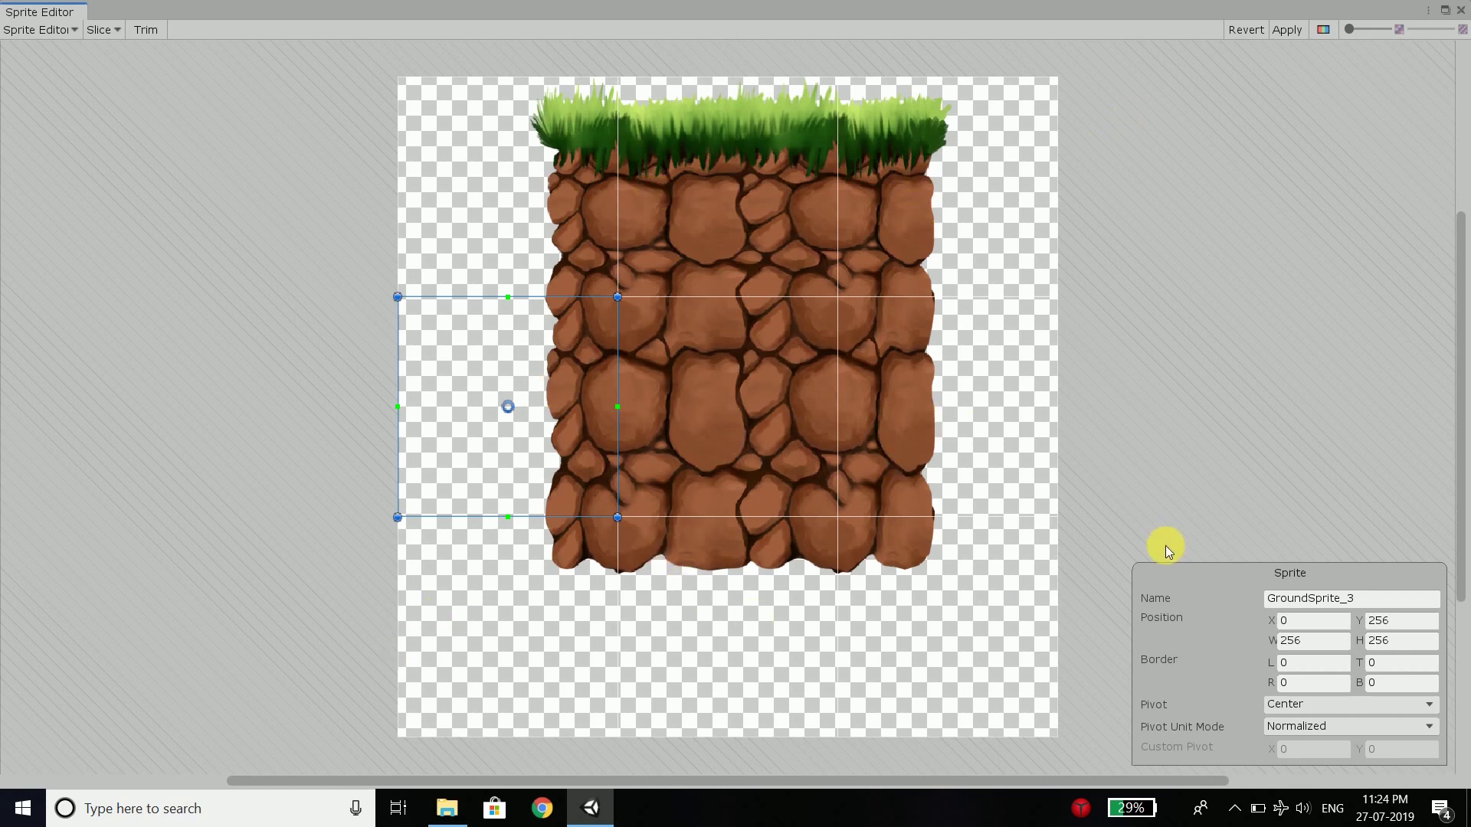
left_click(608, 214)
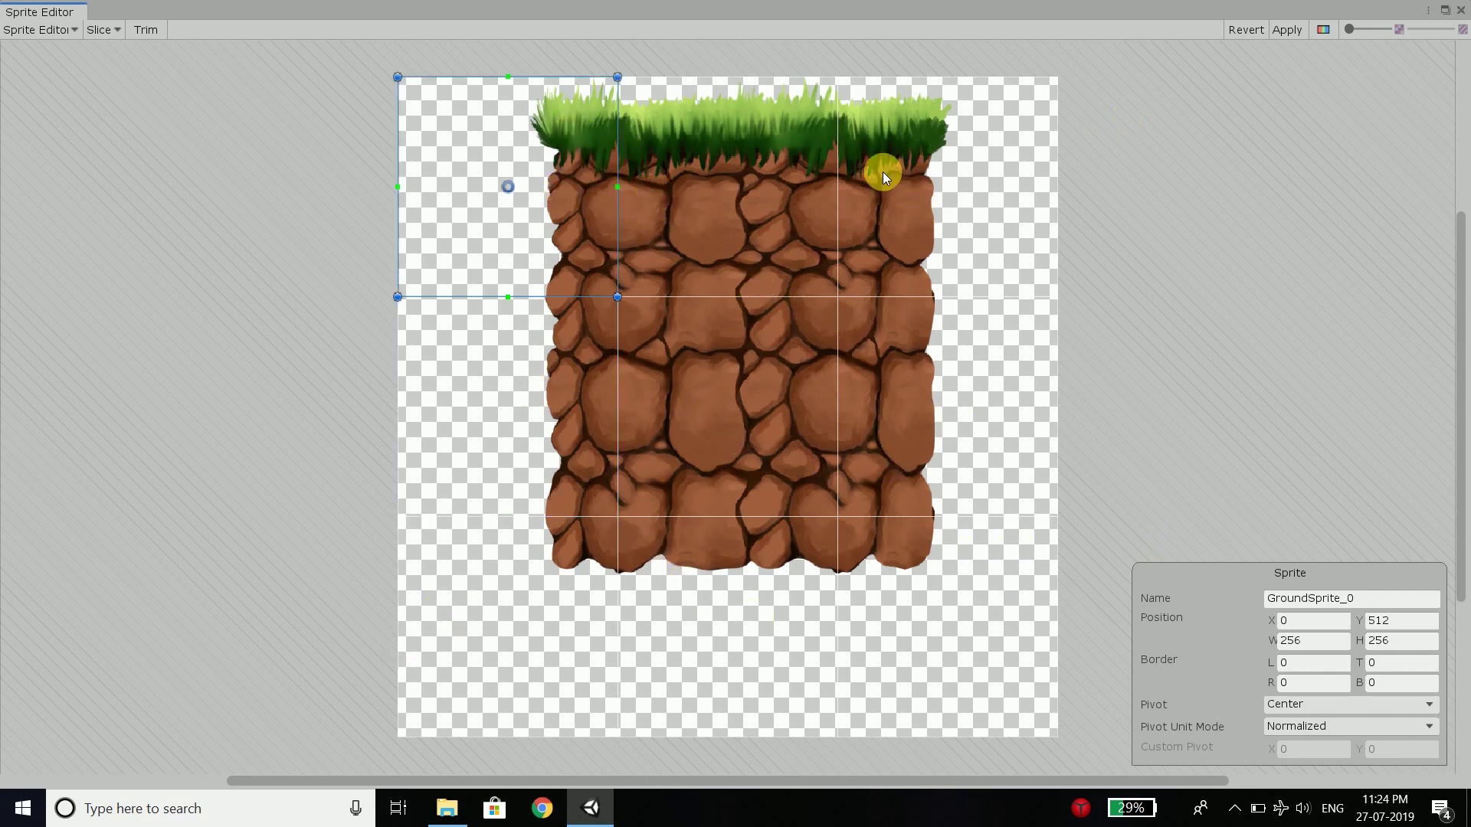
left_click(1011, 180)
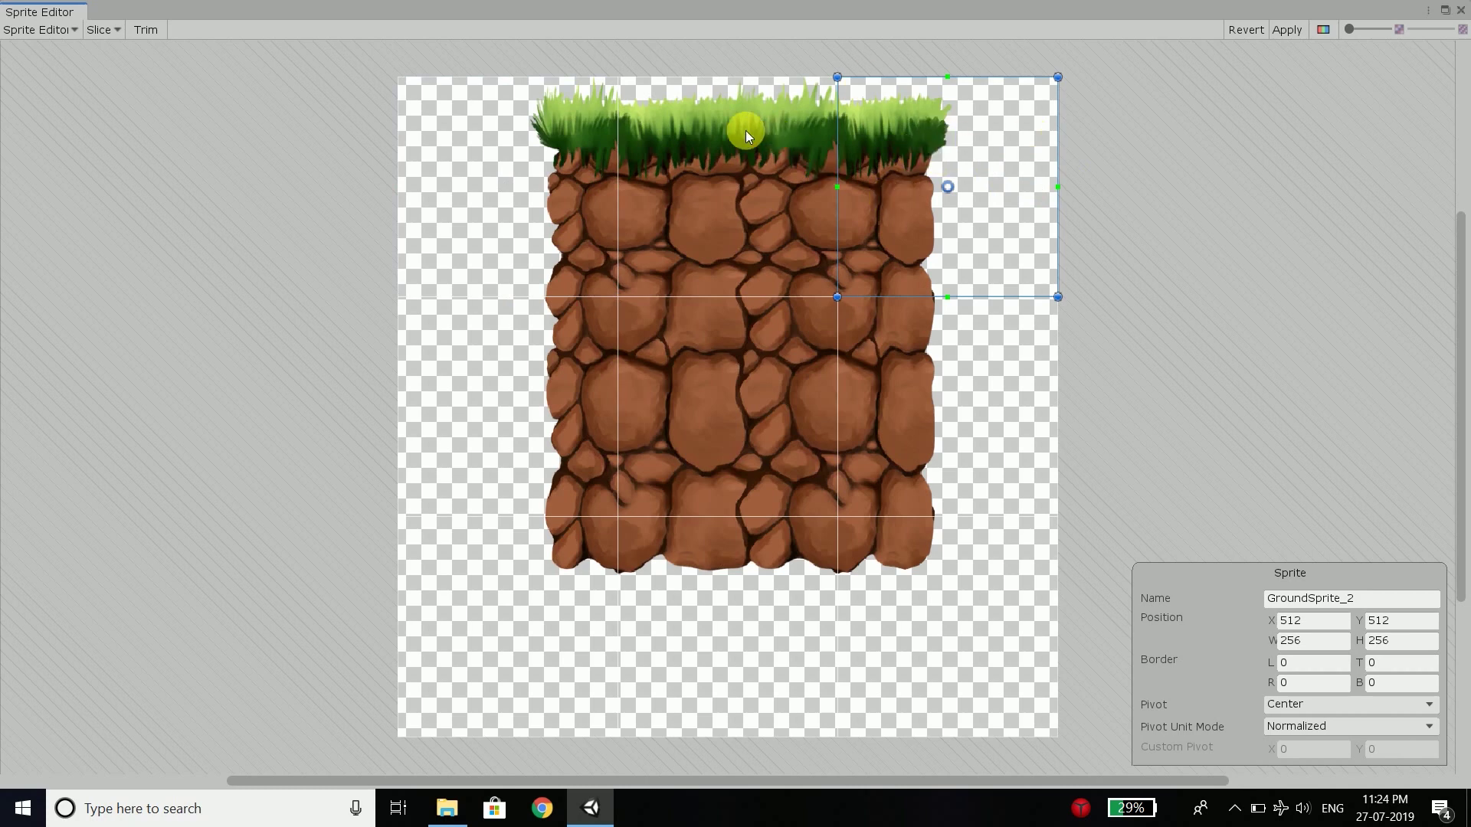
left_click(719, 147)
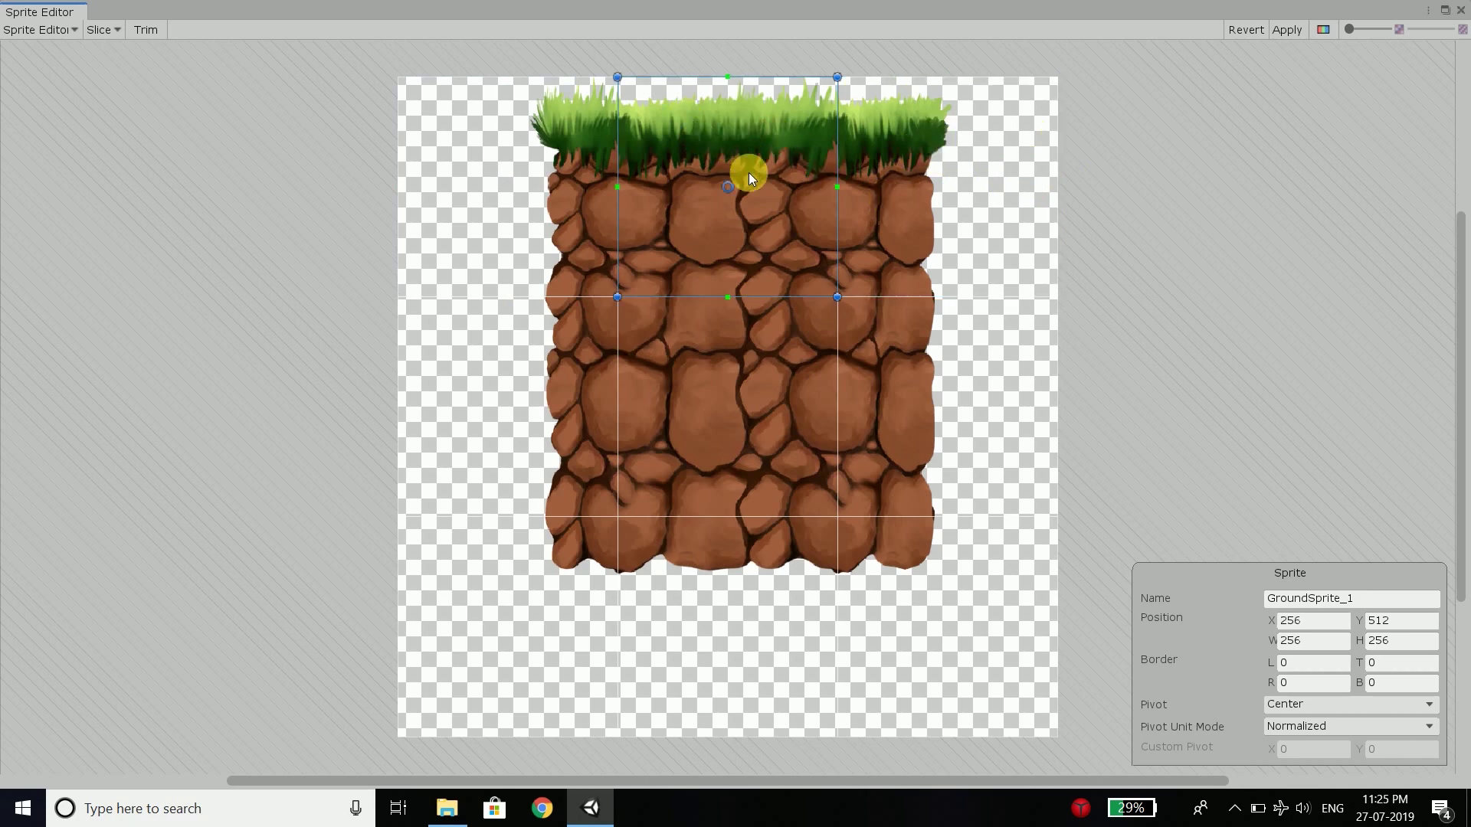
left_click(568, 568)
left_click(682, 585)
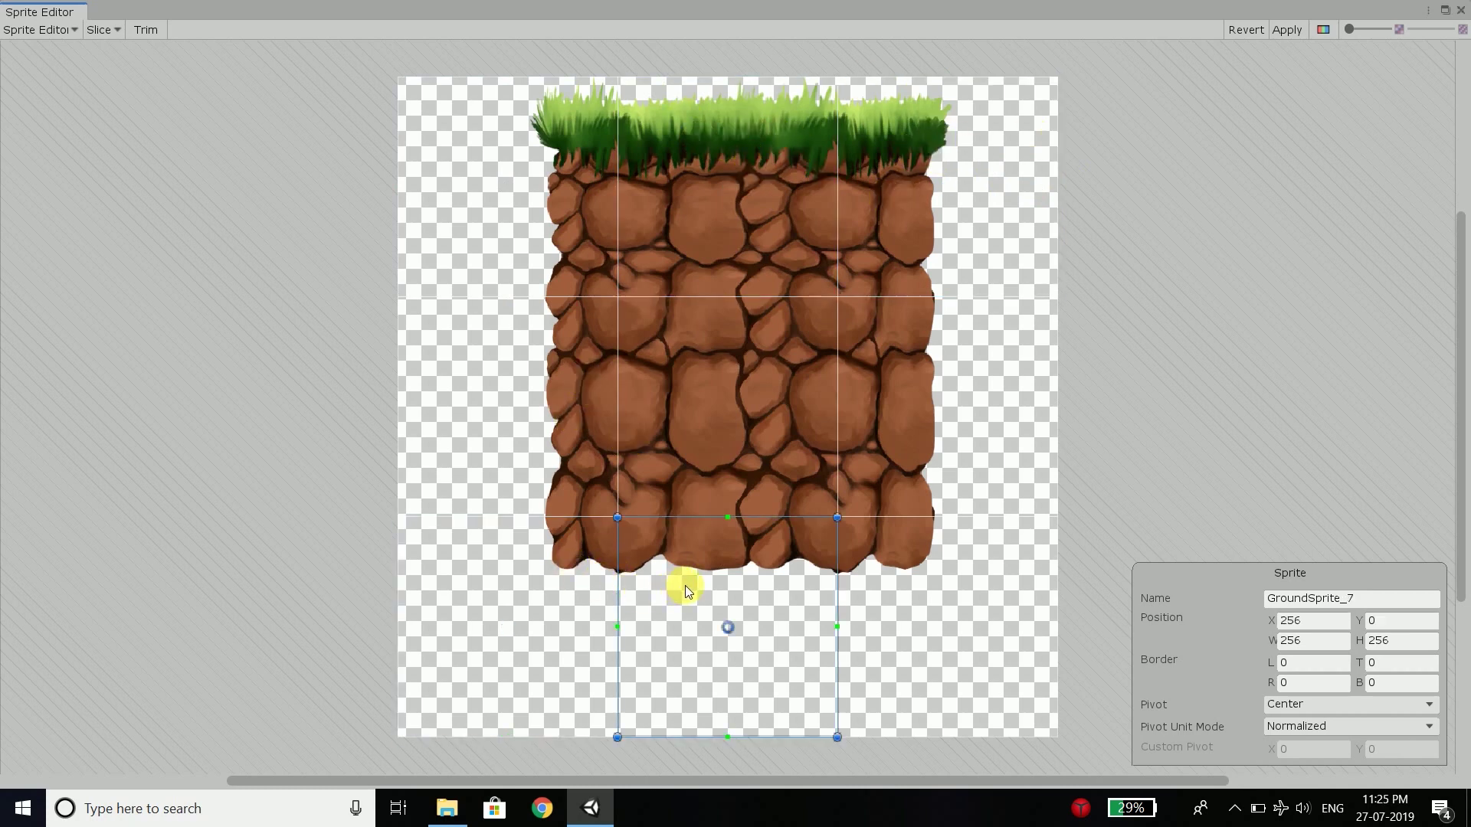
left_click(903, 581)
left_click(564, 401)
left_click(704, 409)
left_click(879, 388)
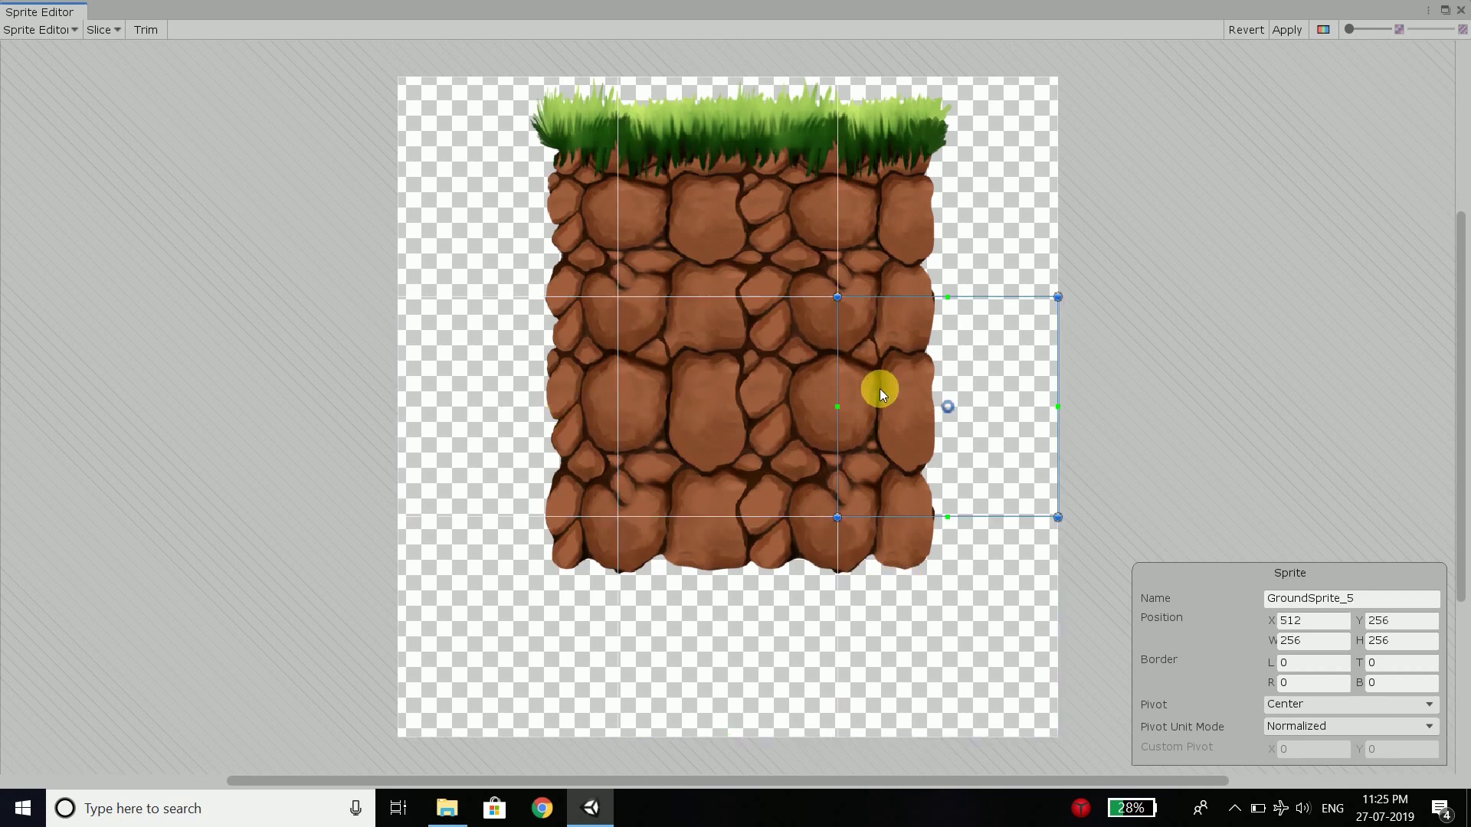
left_click(696, 374)
left_click(524, 378)
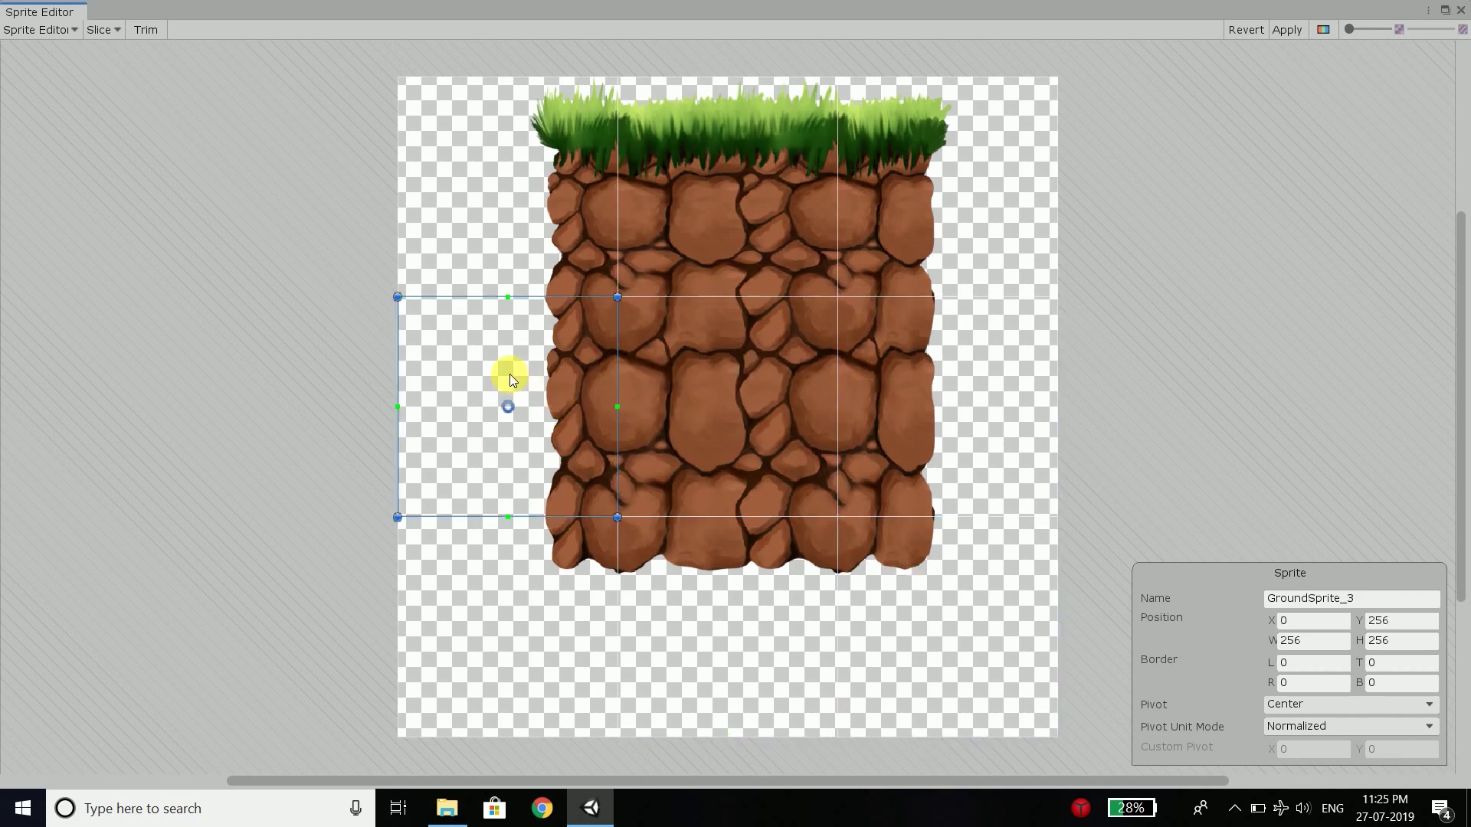
Apply the slicing of GroundSprite and expand its slices in the Arts folder.
left_click(1287, 29)
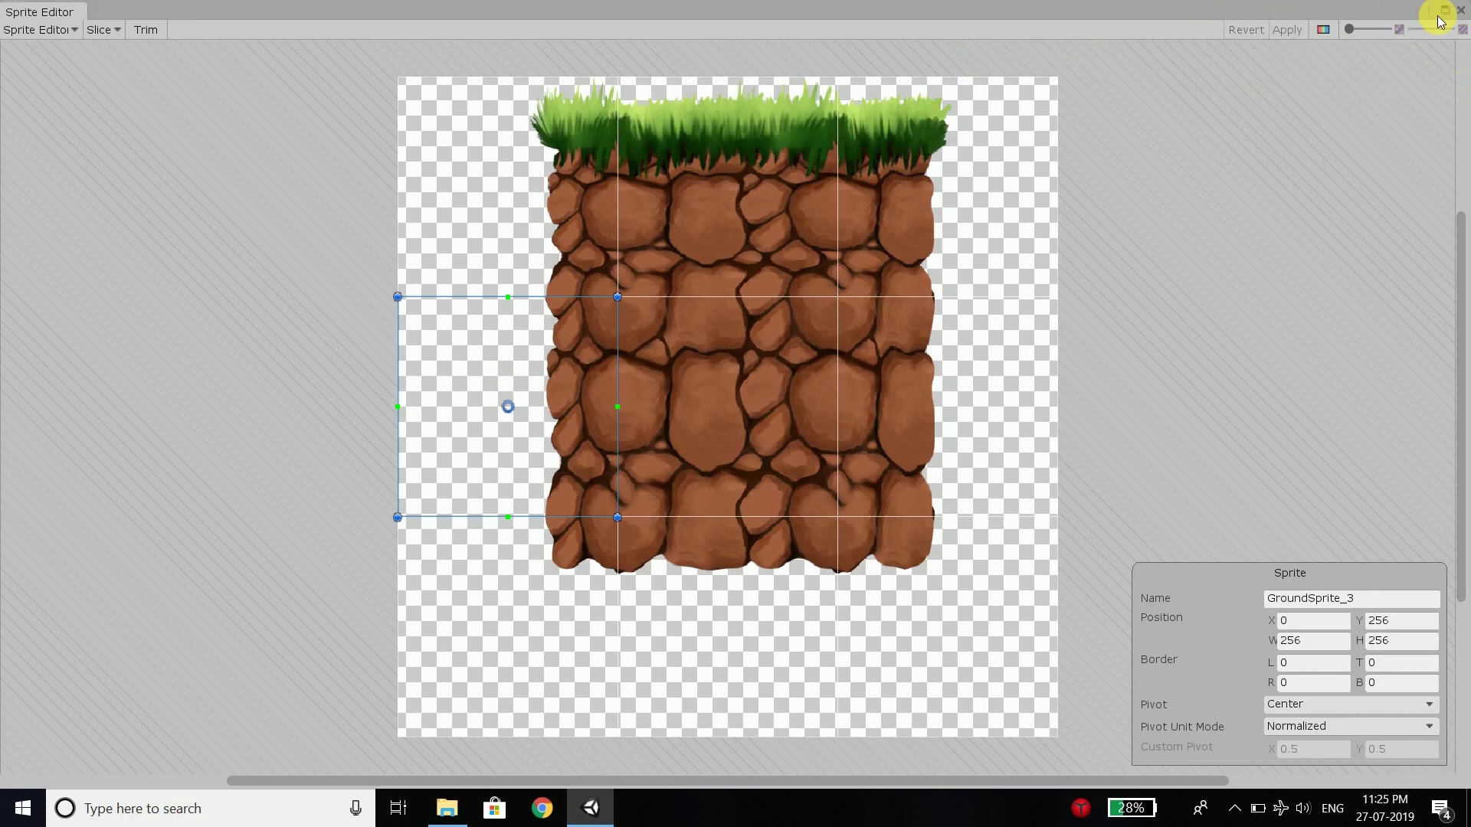
left_click(1460, 10)
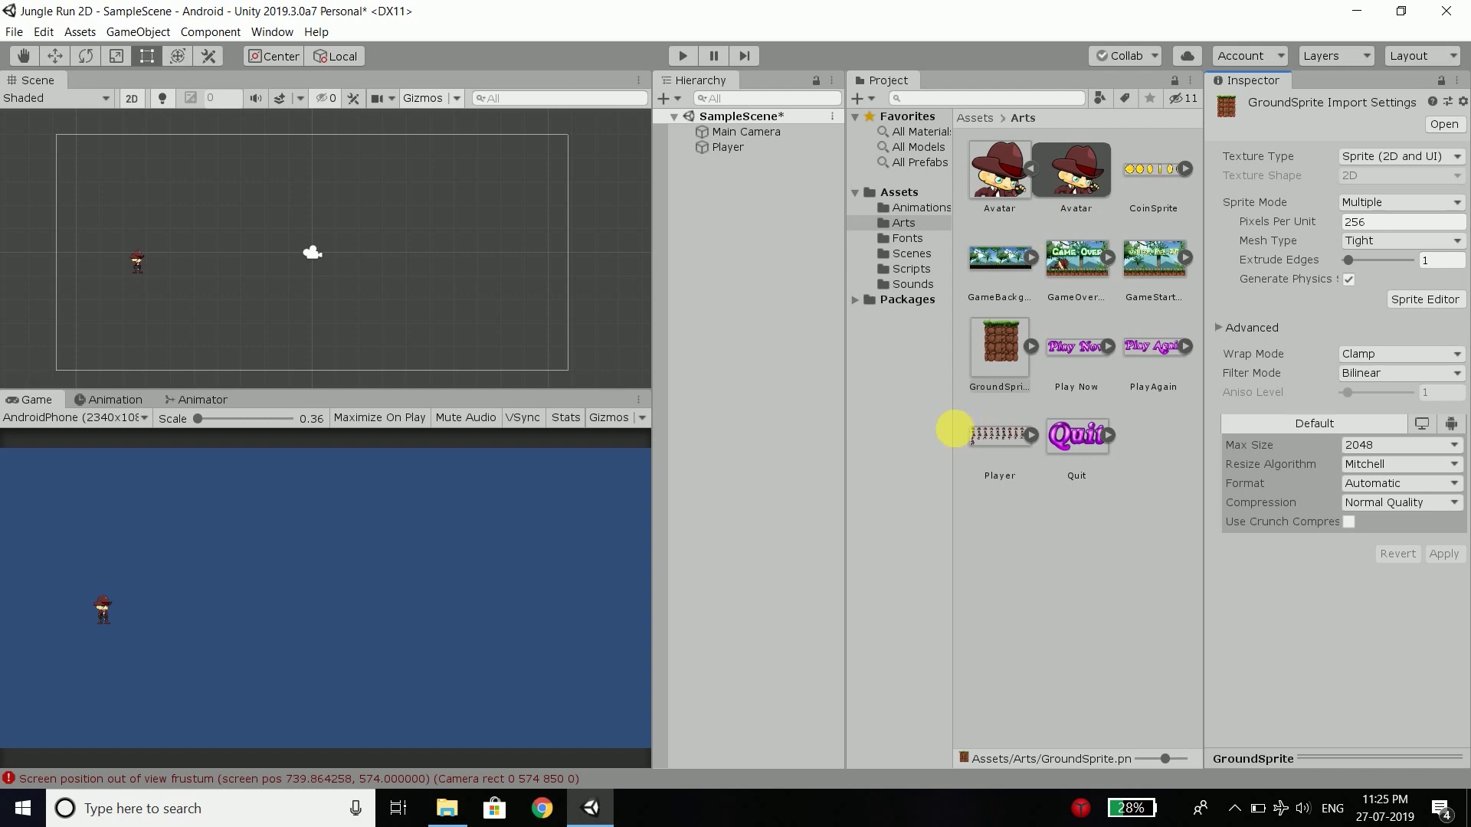
left_click(1031, 347)
scroll(1137, 456, "down", 1)
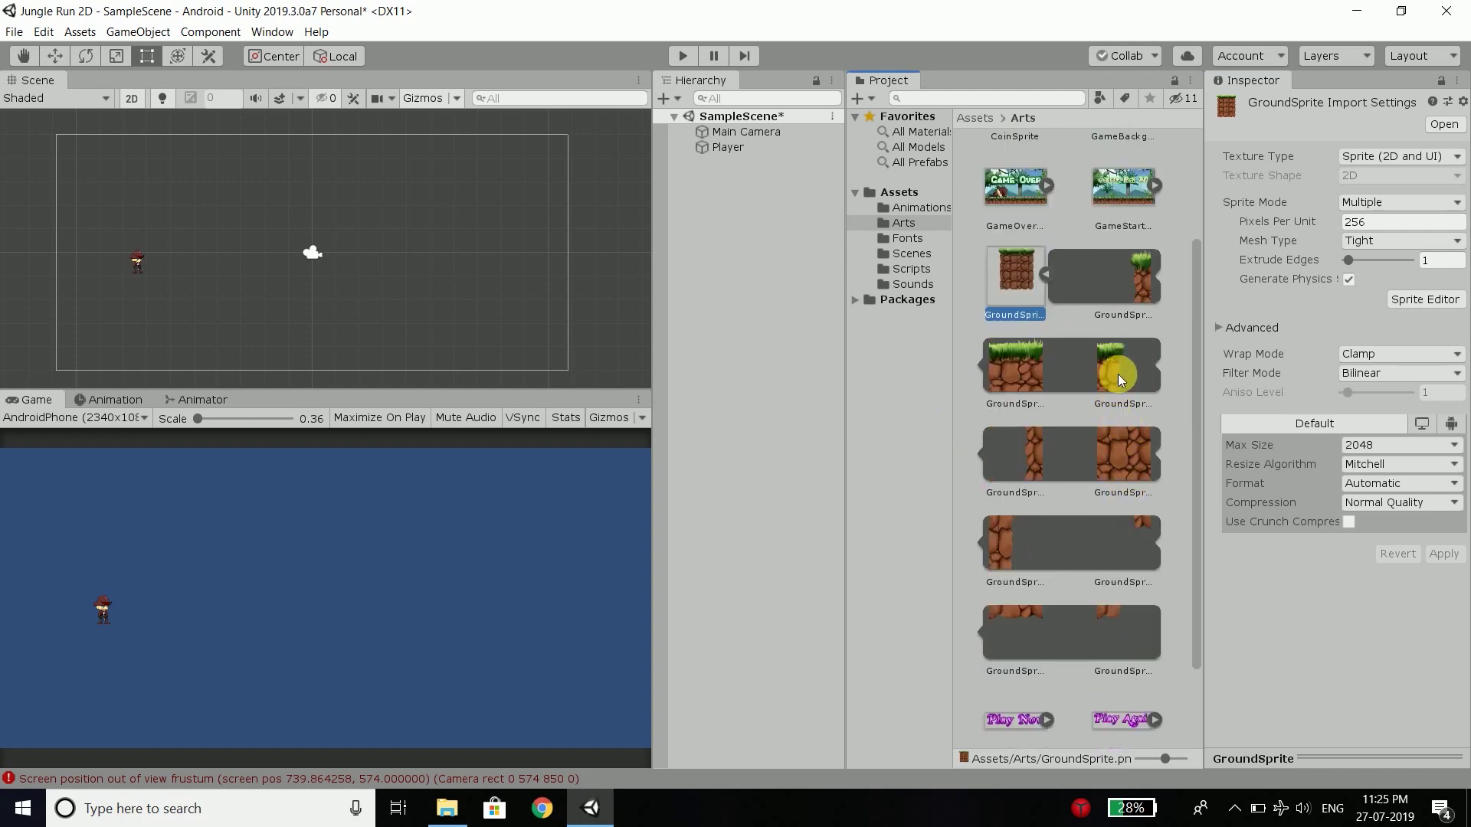
left_click(1115, 287)
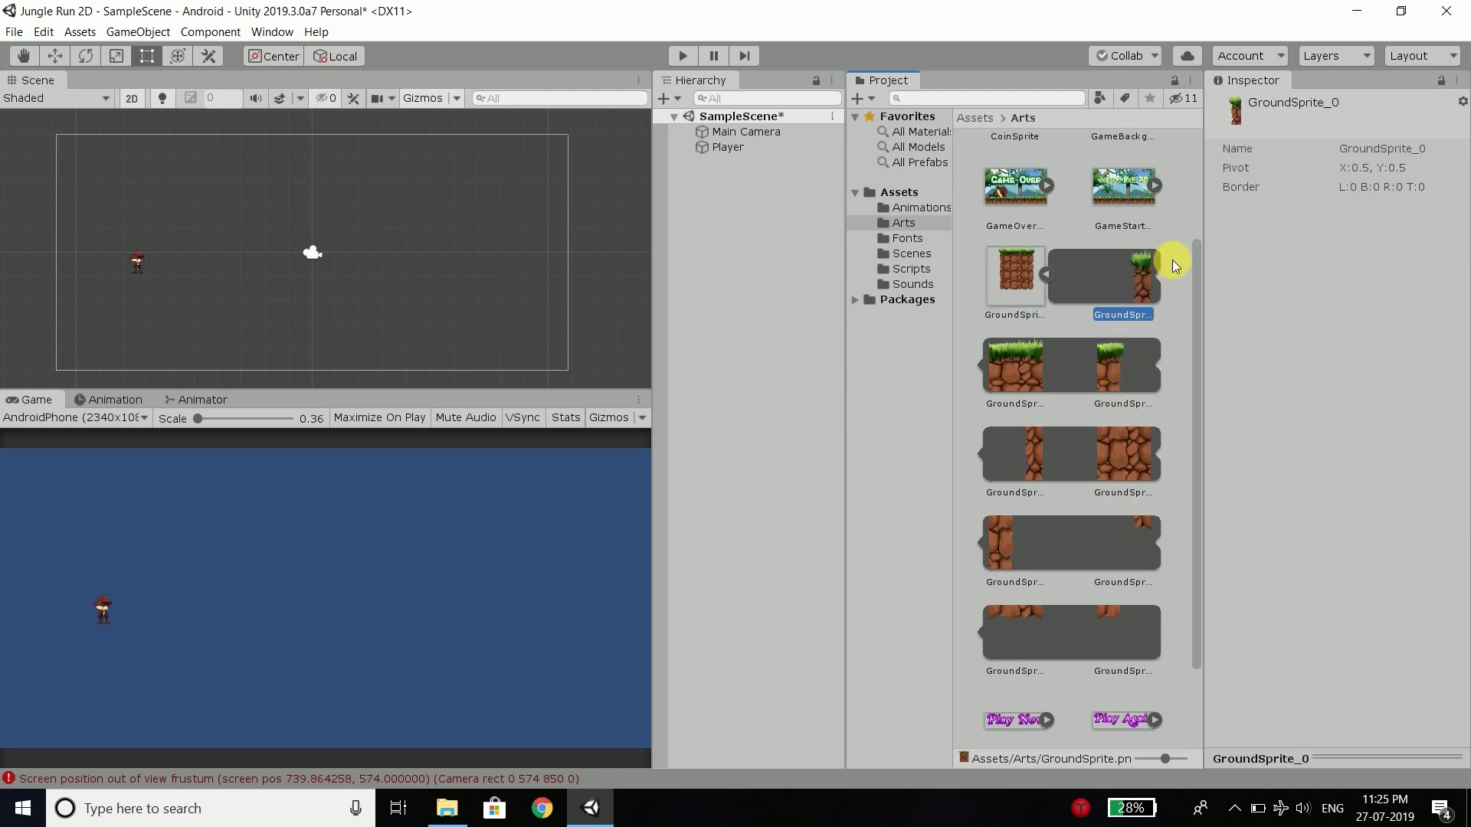
left_click(1170, 286)
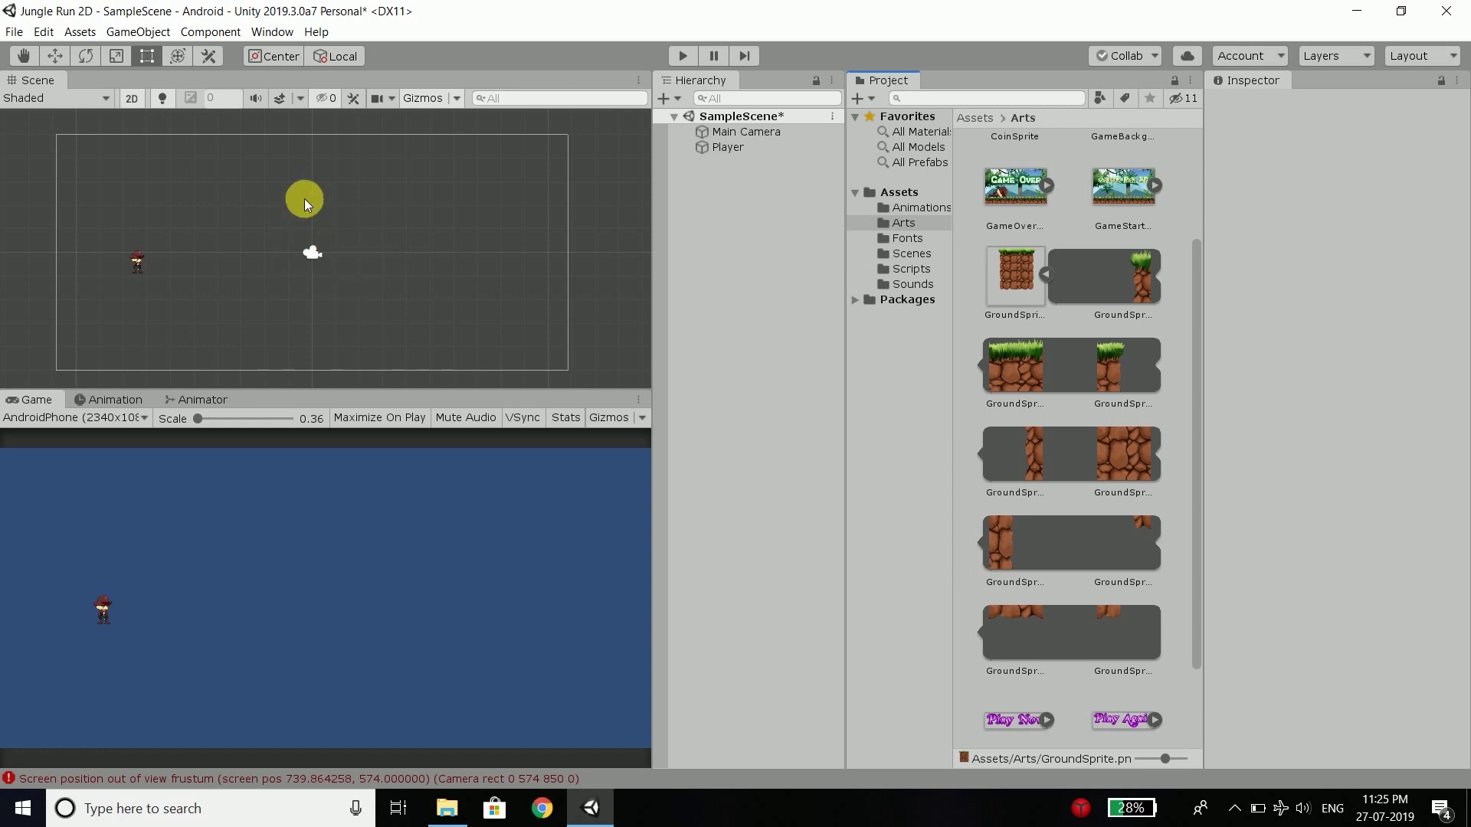
Place all nine slices, GroundSprite_0 to GroundSprite_8, in the scene within the camera frame.
left_click_drag(1132, 274, 417, 232)
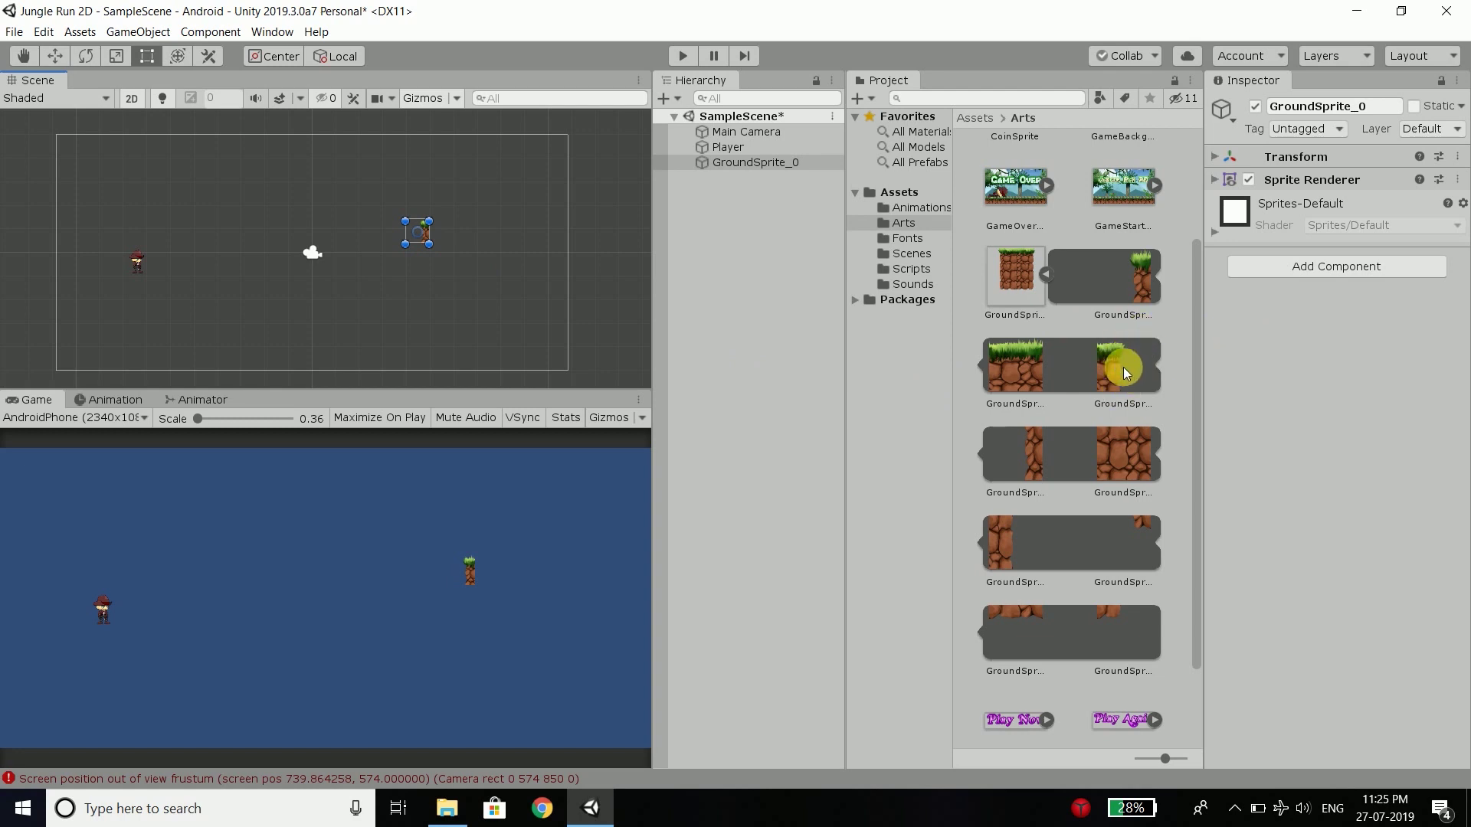
left_click_drag(1122, 366, 416, 216)
left_click_drag(1101, 358, 475, 256)
left_click_drag(1037, 448, 486, 289)
left_click_drag(1115, 454, 534, 312)
left_click_drag(1031, 526, 420, 301)
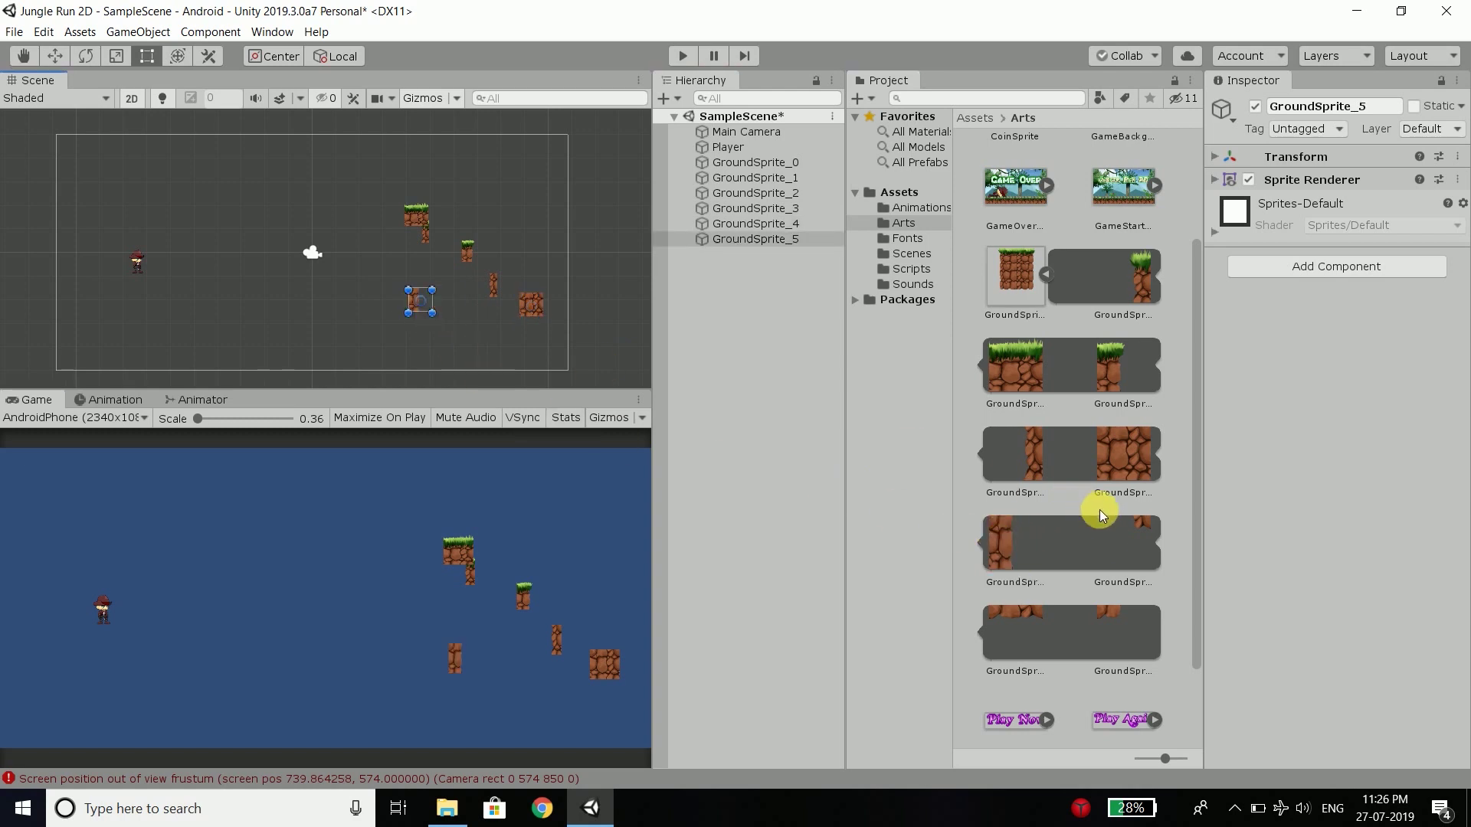
left_click_drag(1100, 511, 388, 254)
left_click_drag(1019, 599, 370, 320)
left_click_drag(1129, 618, 503, 315)
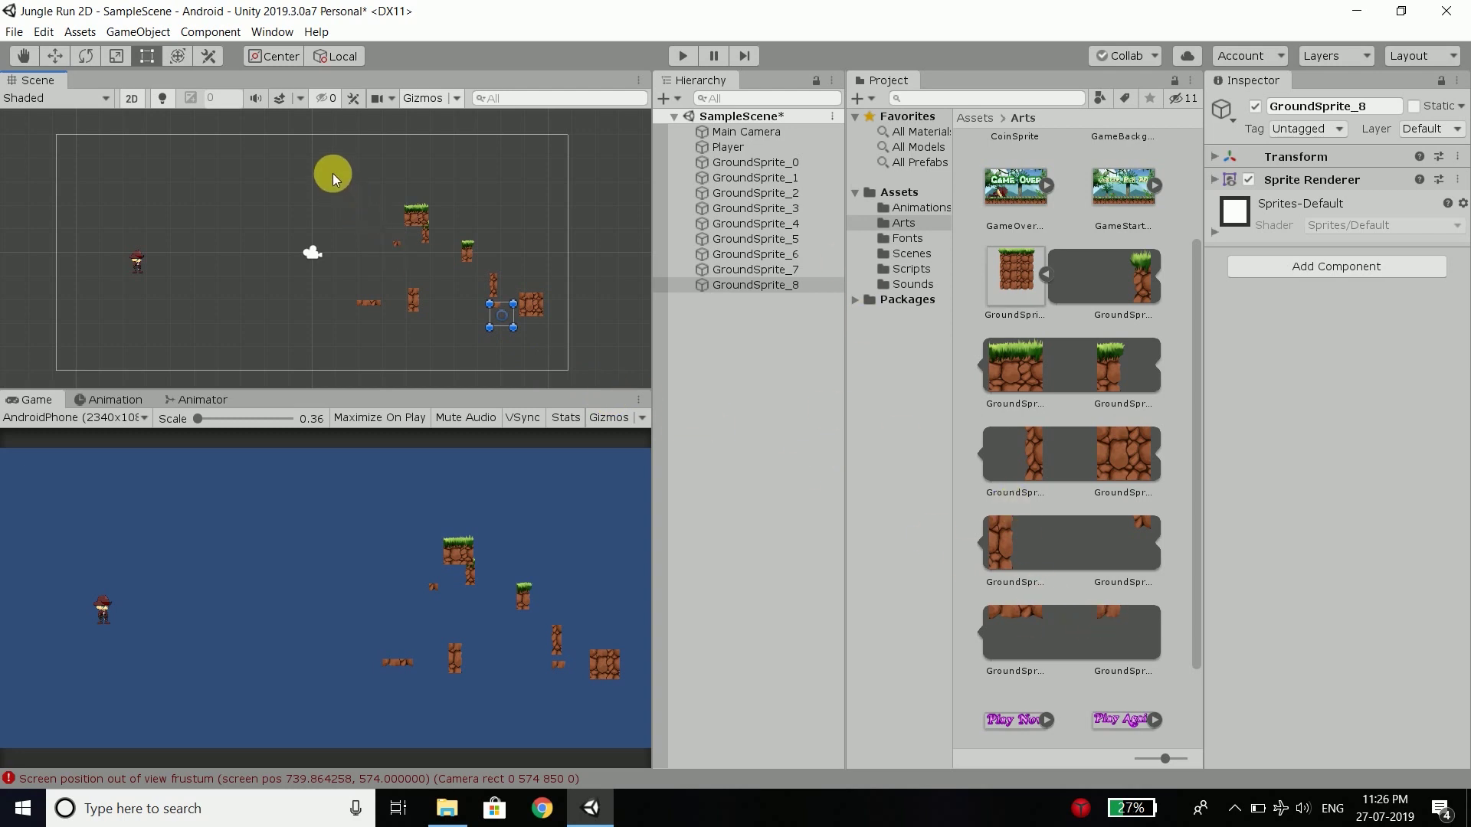
Set the X and Y position of all nine ground sprites together to 0.
left_click_drag(329, 164, 576, 354)
left_click_drag(324, 169, 567, 338)
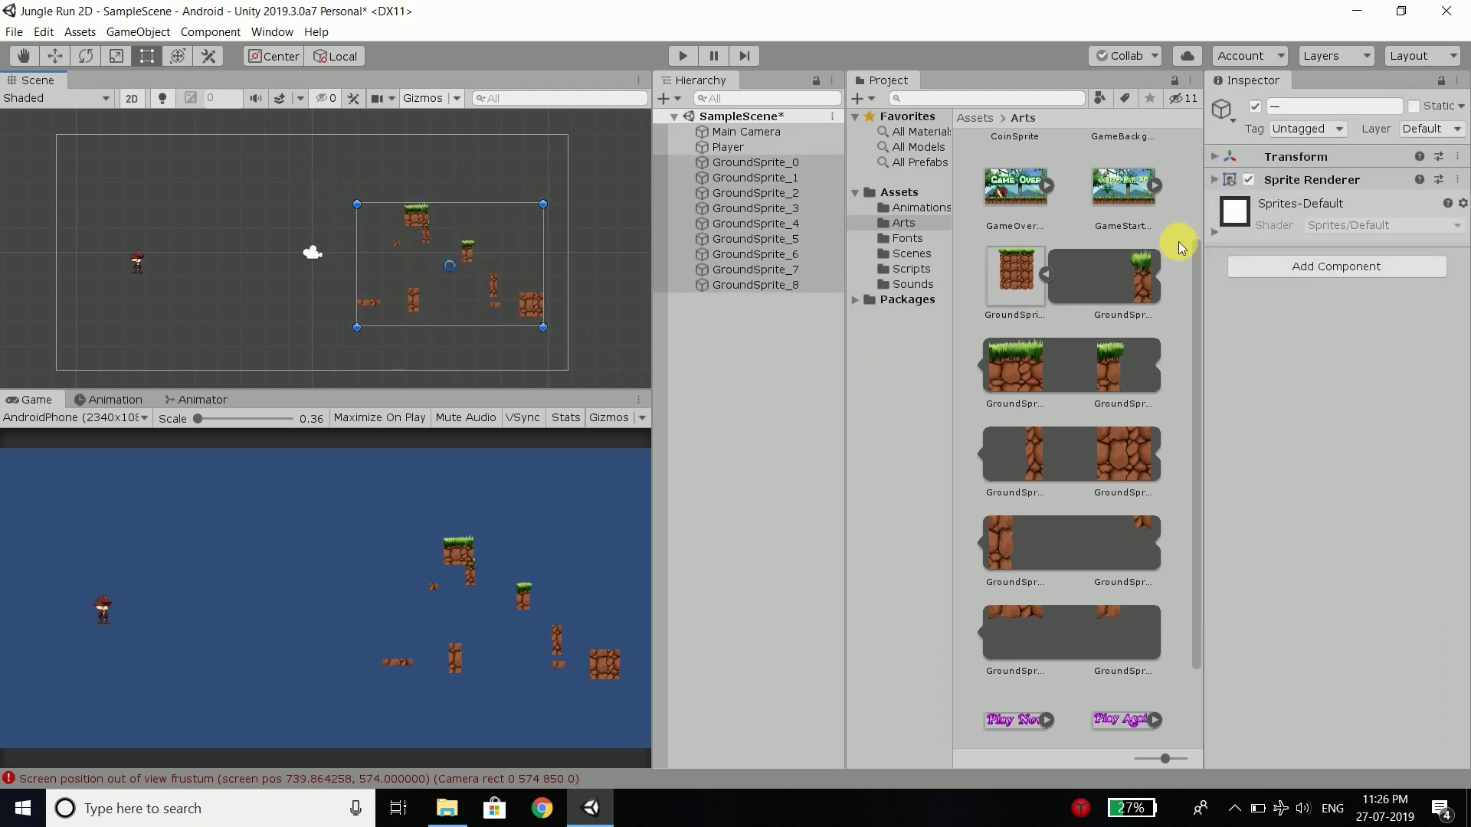
left_click(1212, 157)
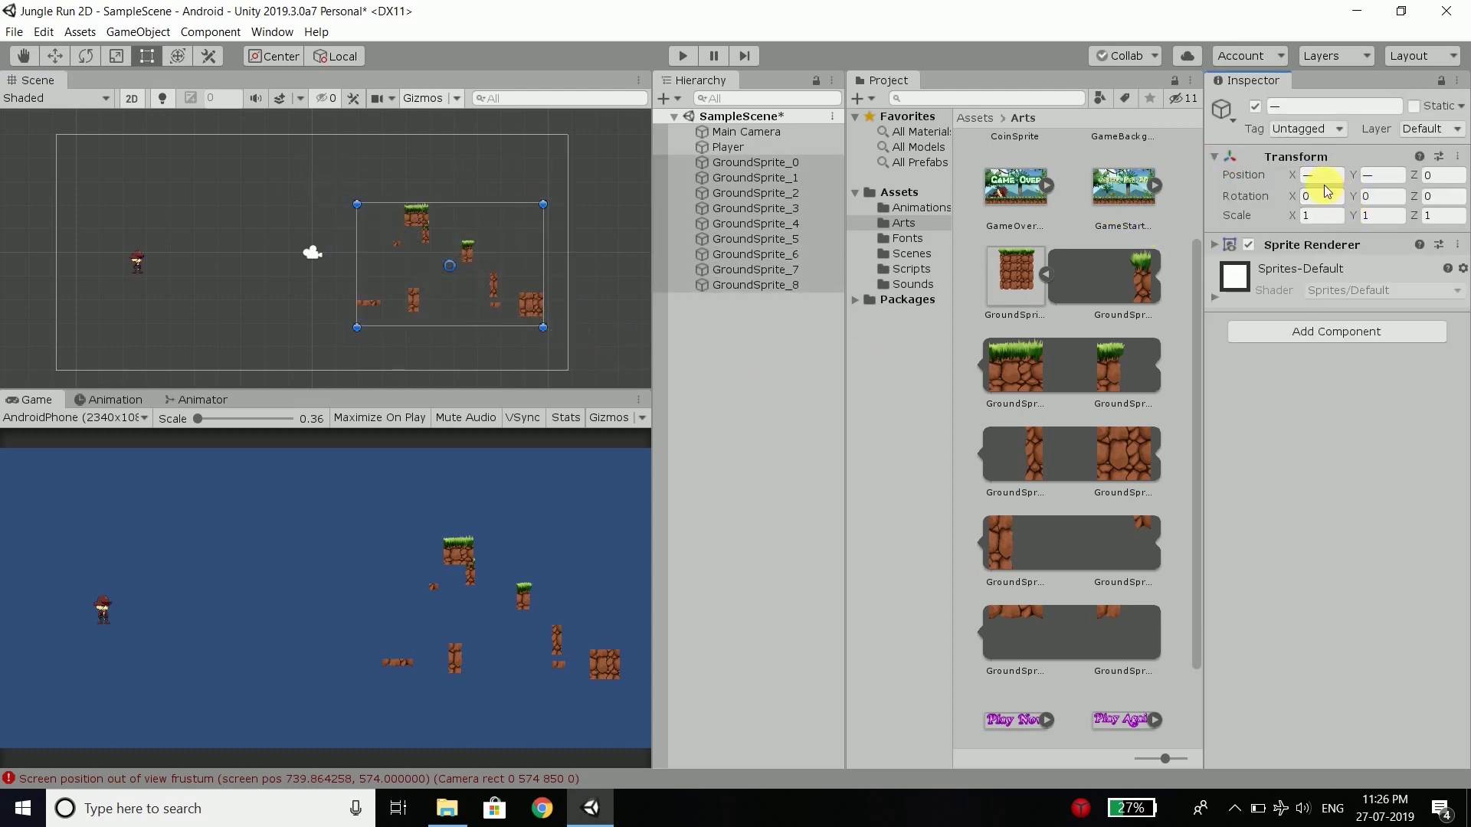
left_click(1329, 183)
type("0")
key("Tab")
type("0")
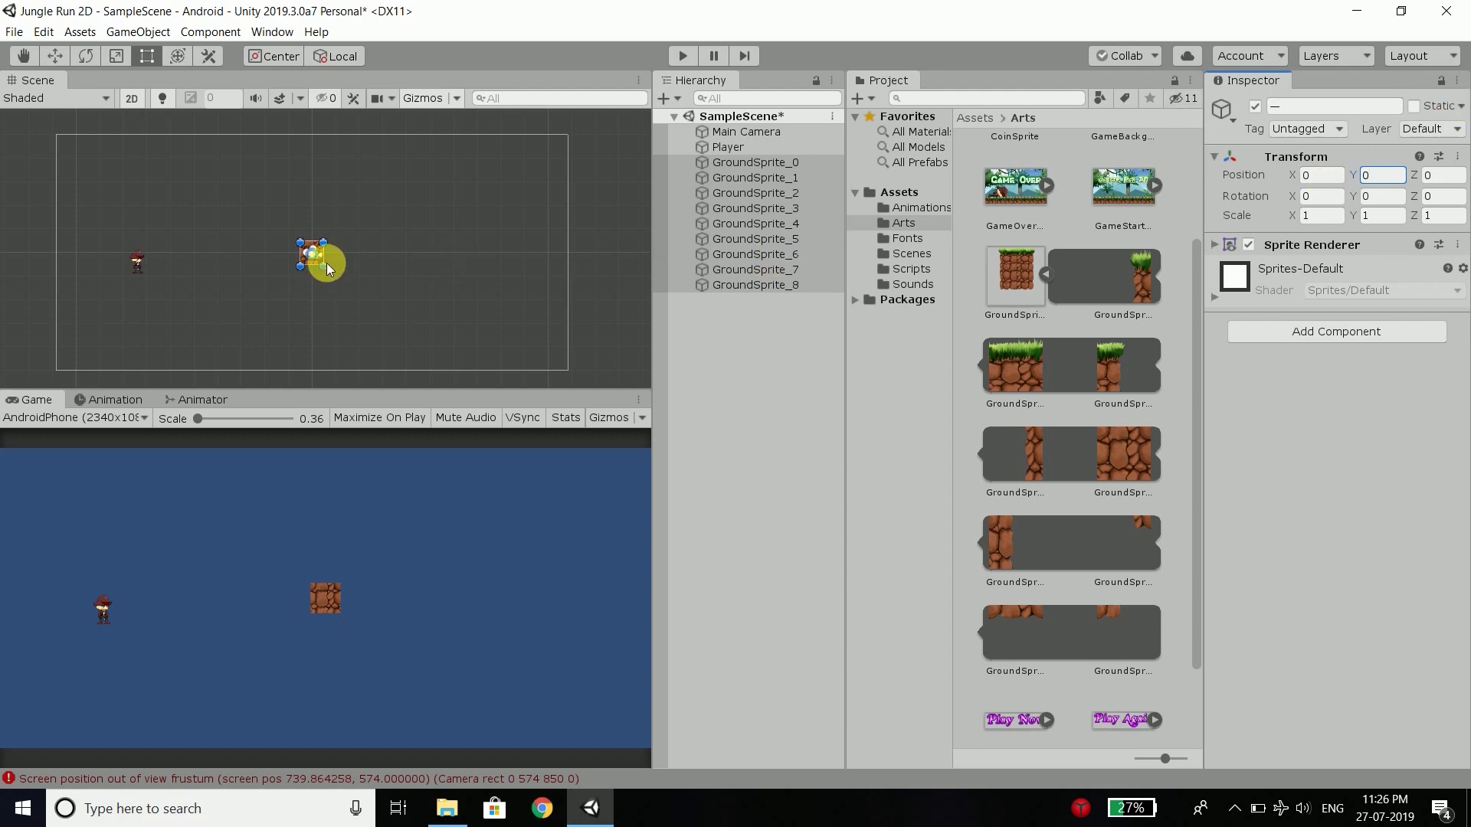
scroll(306, 243, "up", 3)
scroll(307, 276, "up", 3)
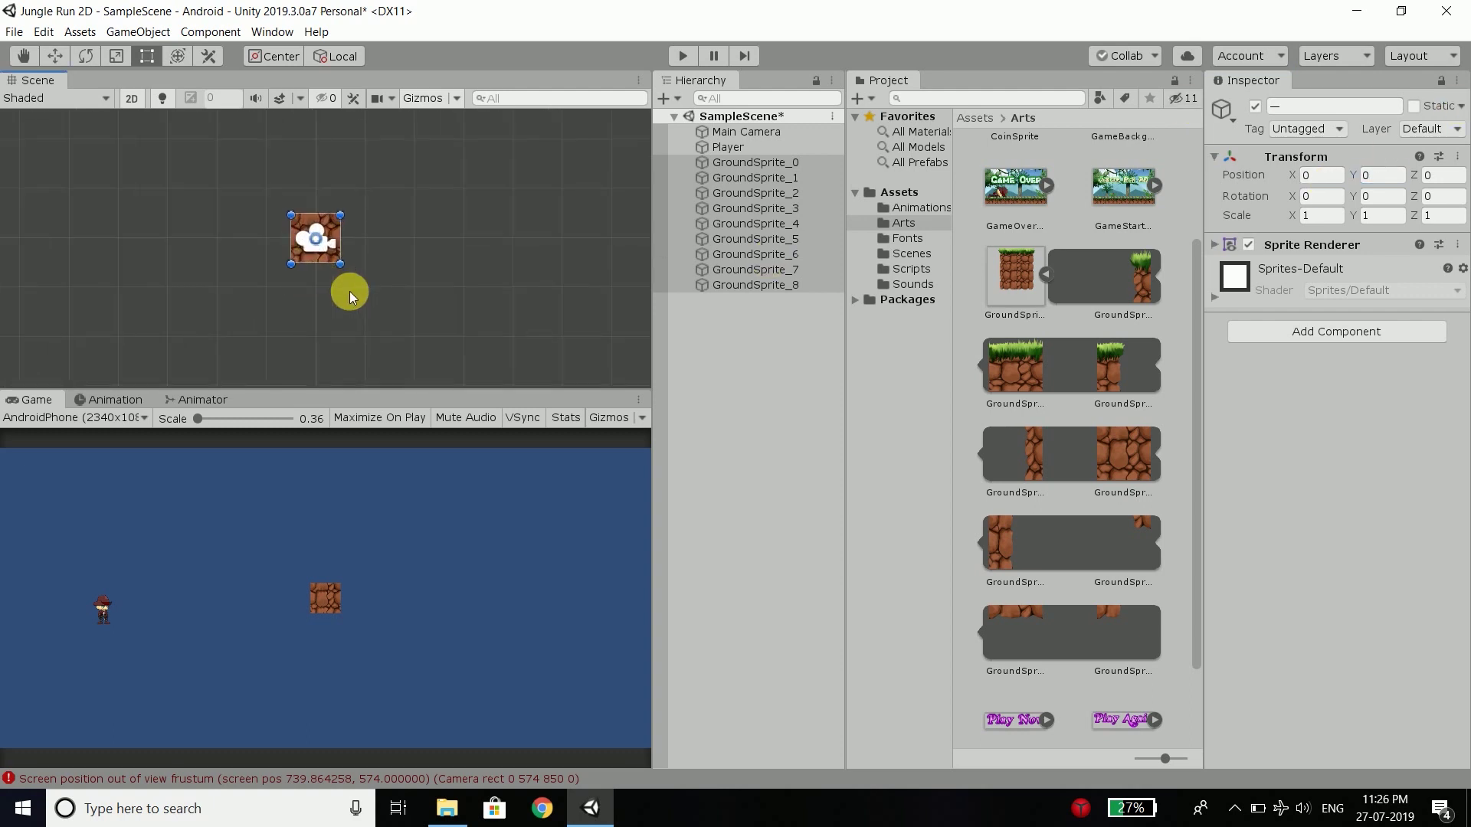
left_click(350, 291)
scroll(293, 219, "up", 2)
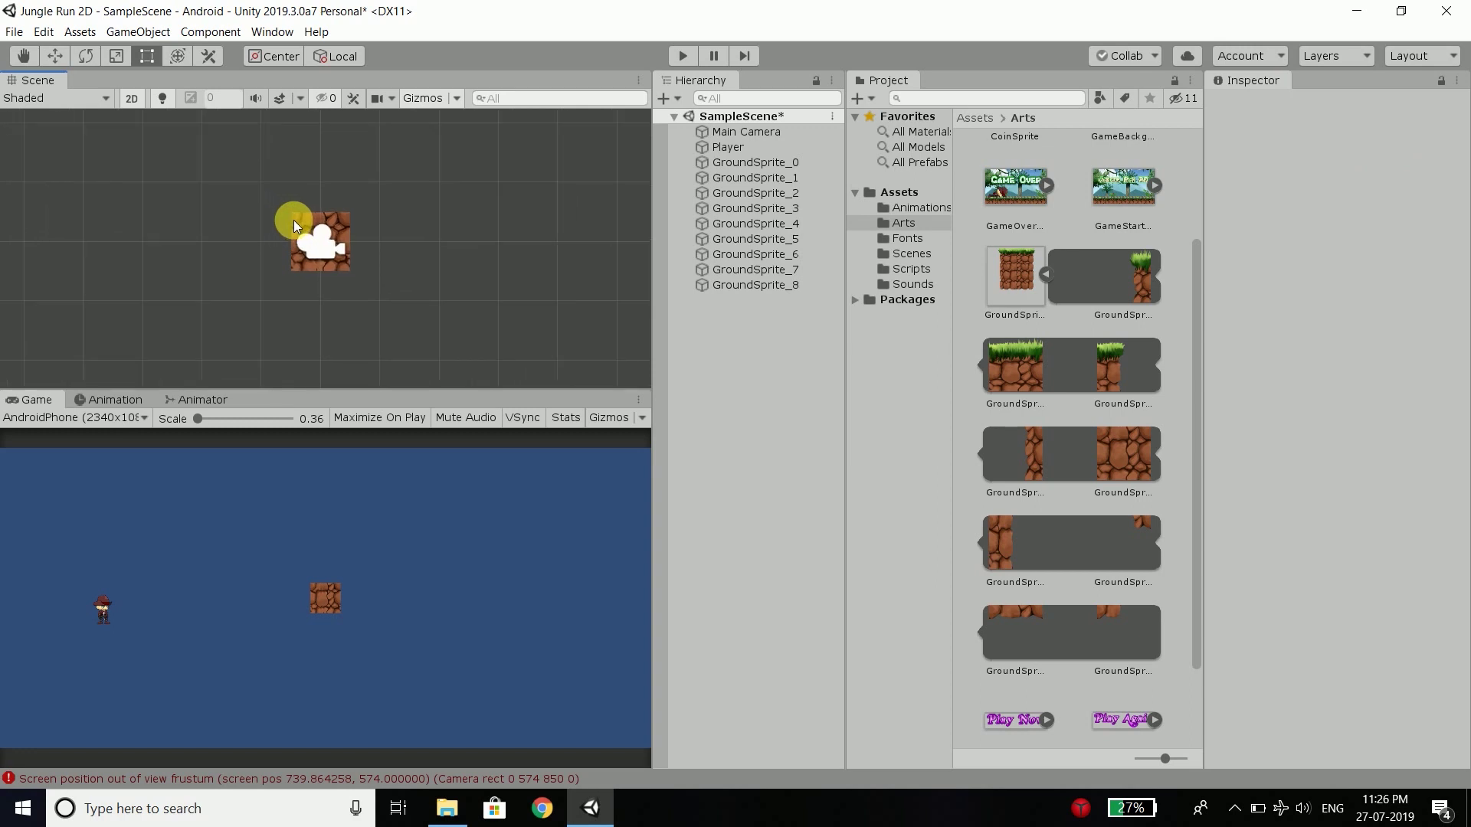
scroll(322, 207, "down", 3)
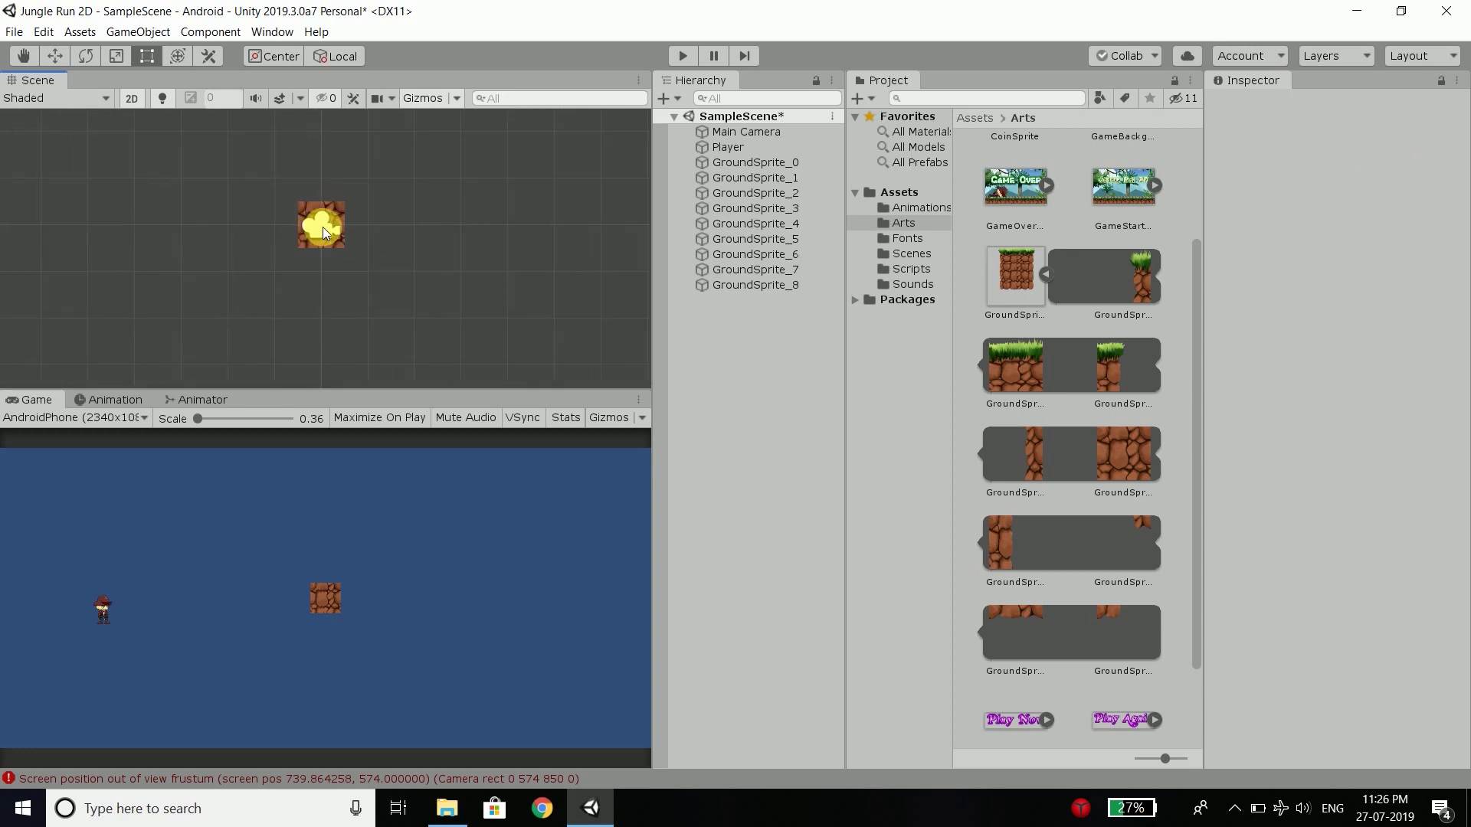
Select the centre tile GroundSprite_4 in the scene and activate the Move tool.
scroll(323, 226, "up", 3)
scroll(341, 214, "up", 2)
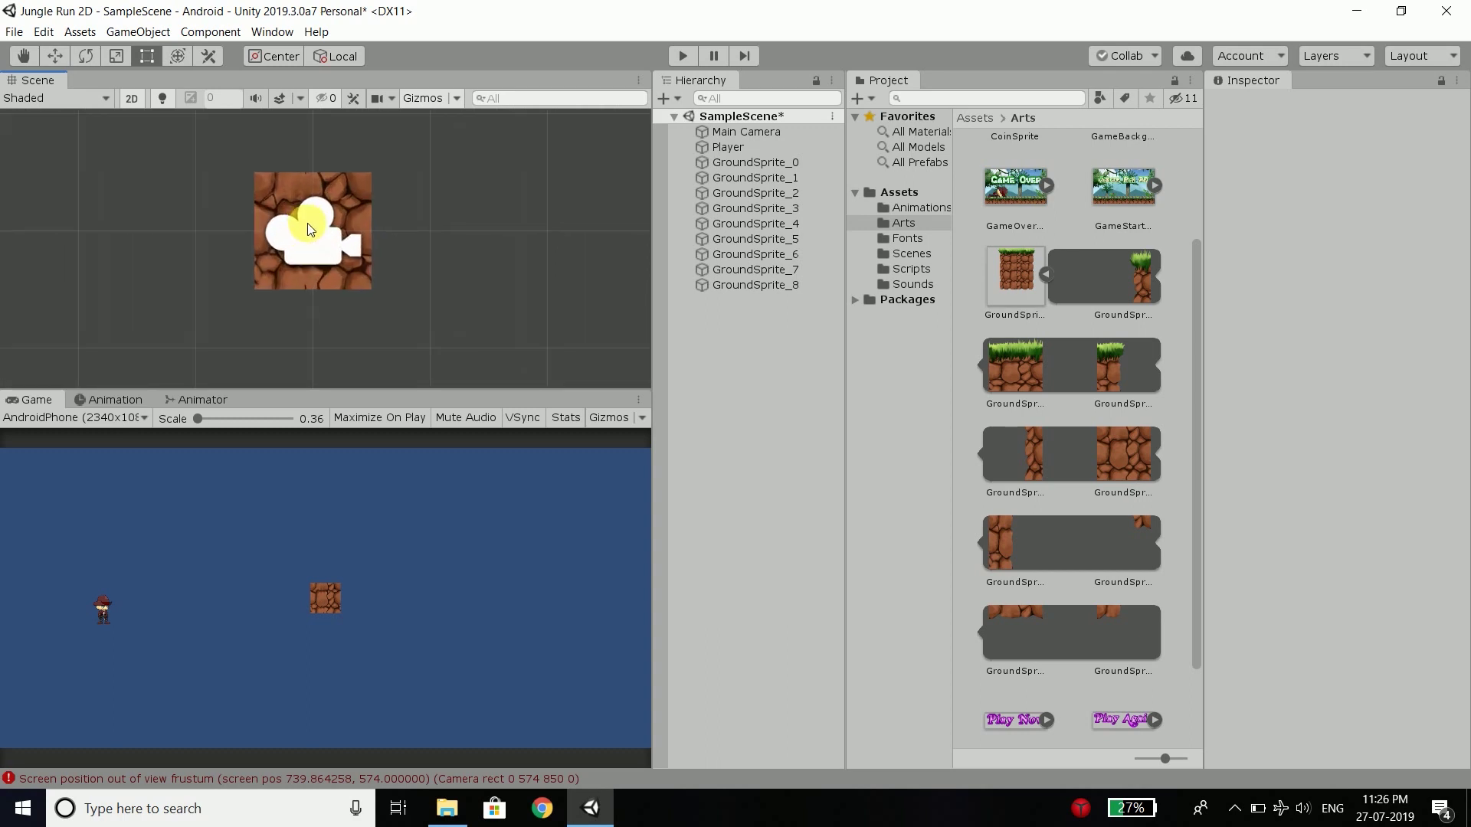
left_click(350, 201)
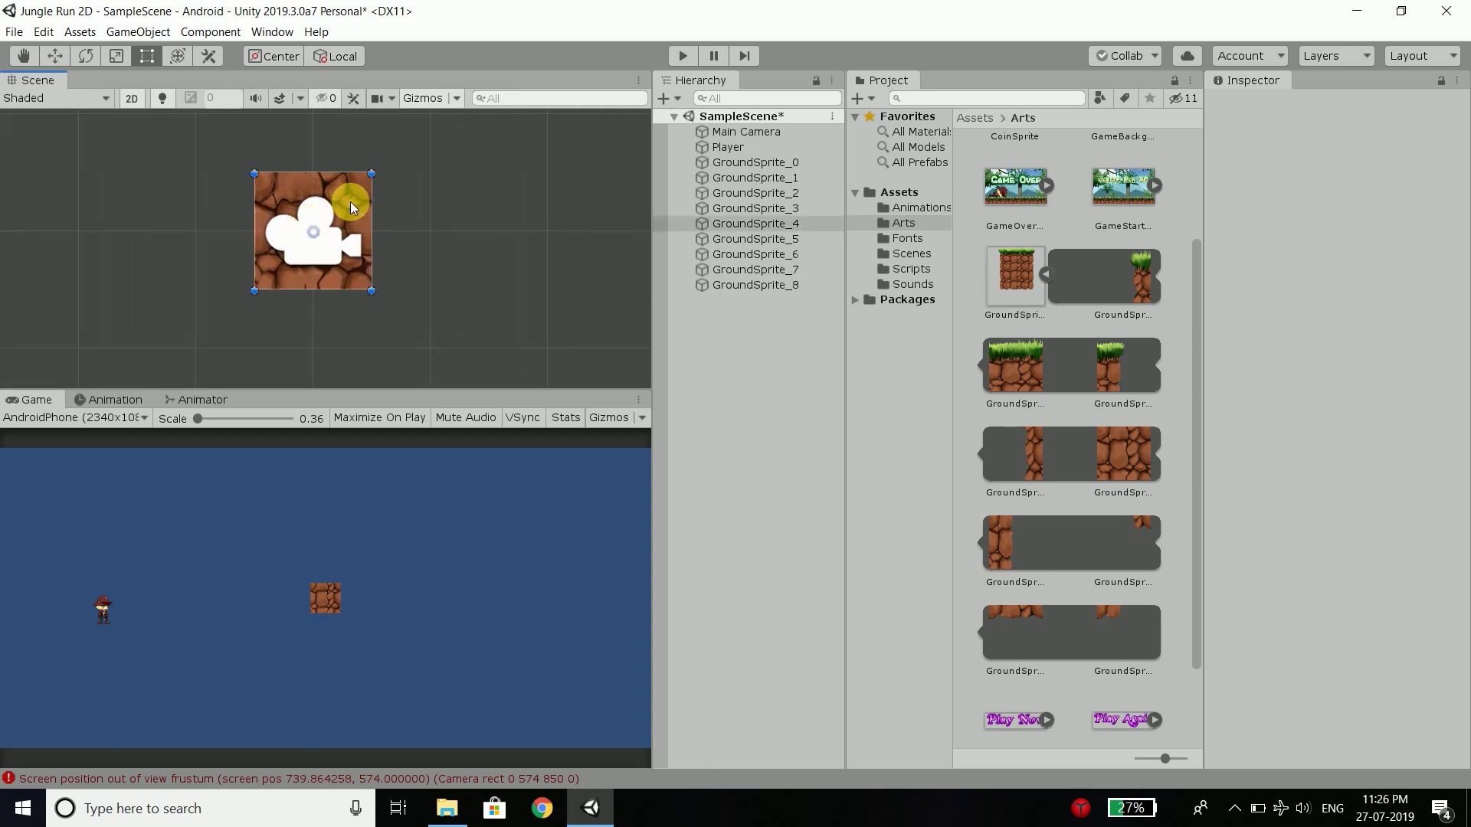
left_click(55, 56)
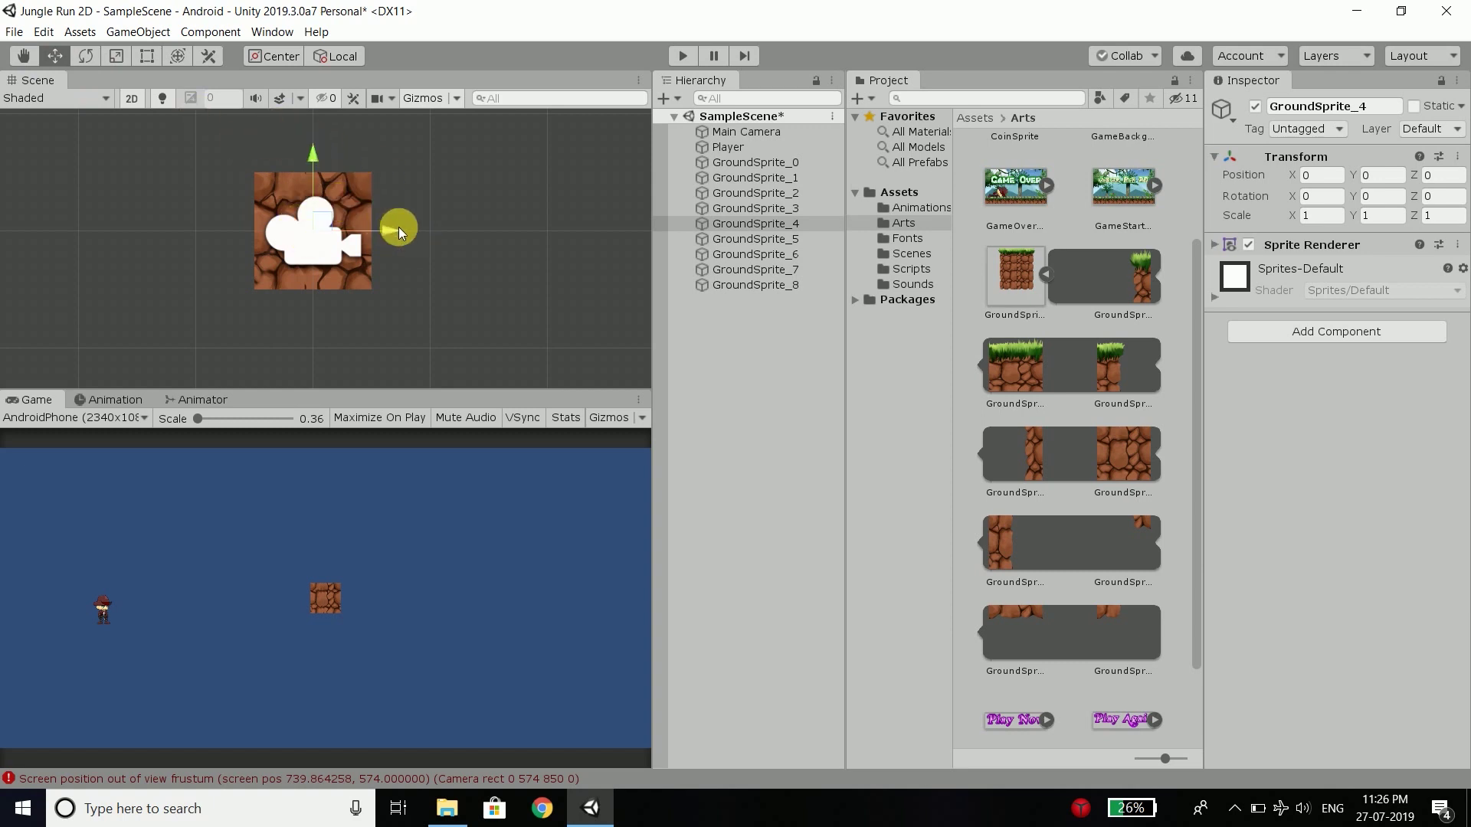
Try moving GroundSprite_4 along the X axis in whole-unit steps and return it to X 0.
left_click_drag(393, 228, 462, 242)
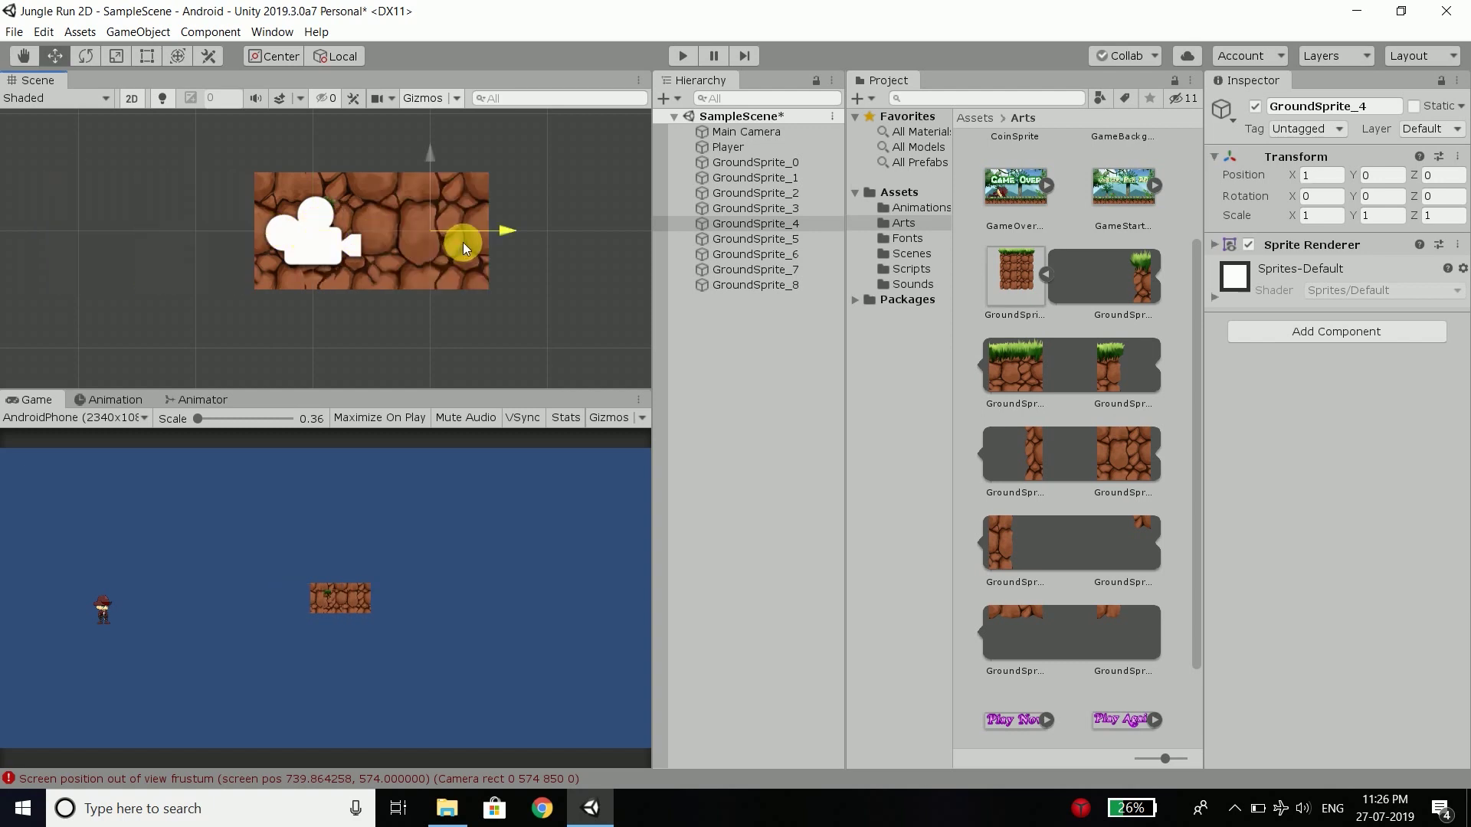
left_click_drag(558, 236, 525, 255)
left_click(524, 230)
left_click_drag(549, 228, 406, 228)
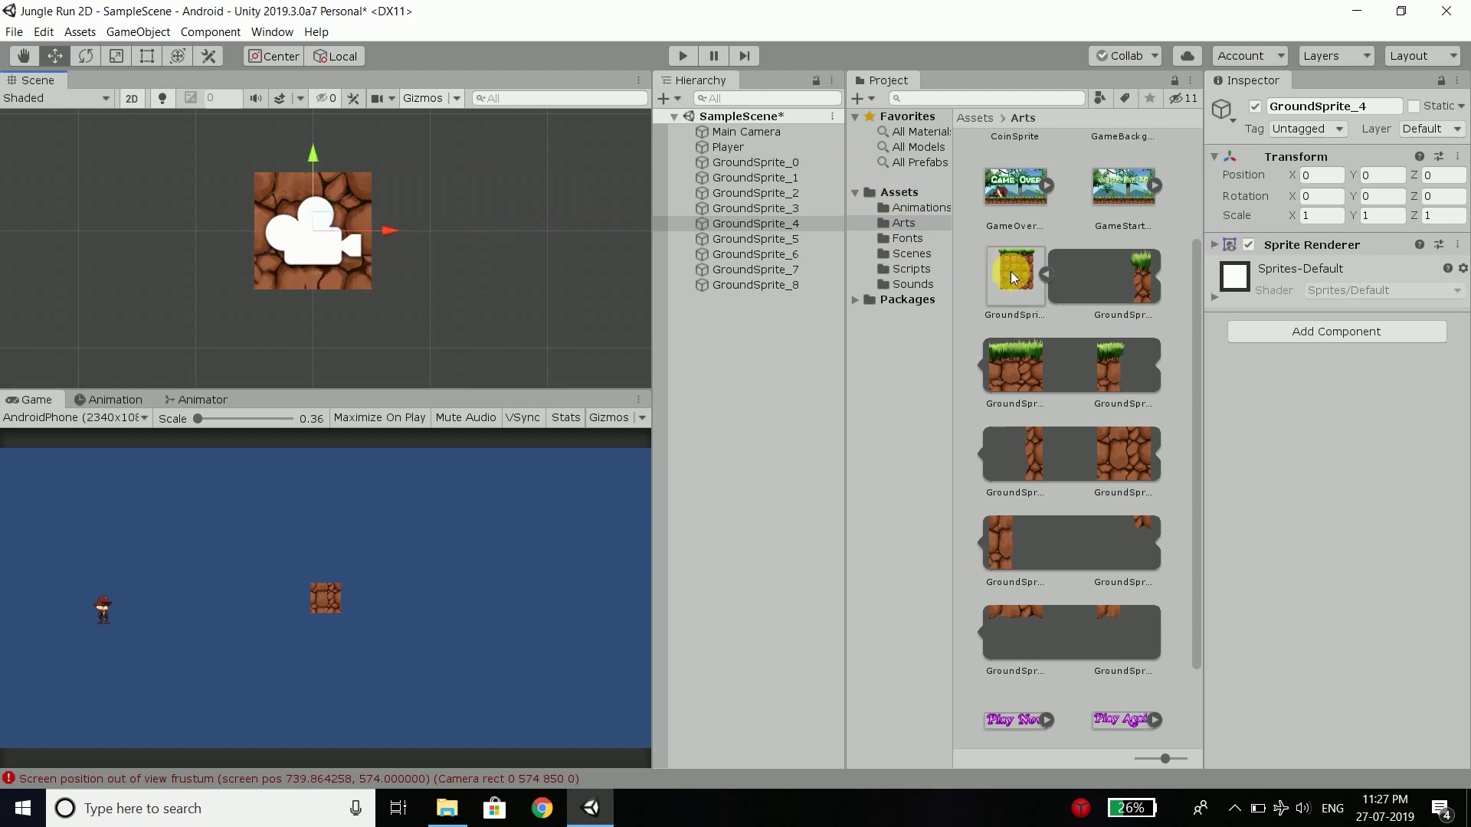
Move GroundSprite_0 to X -2 and GroundSprite_2 to X 2, keeping both at Y 0.
left_click(1158, 280)
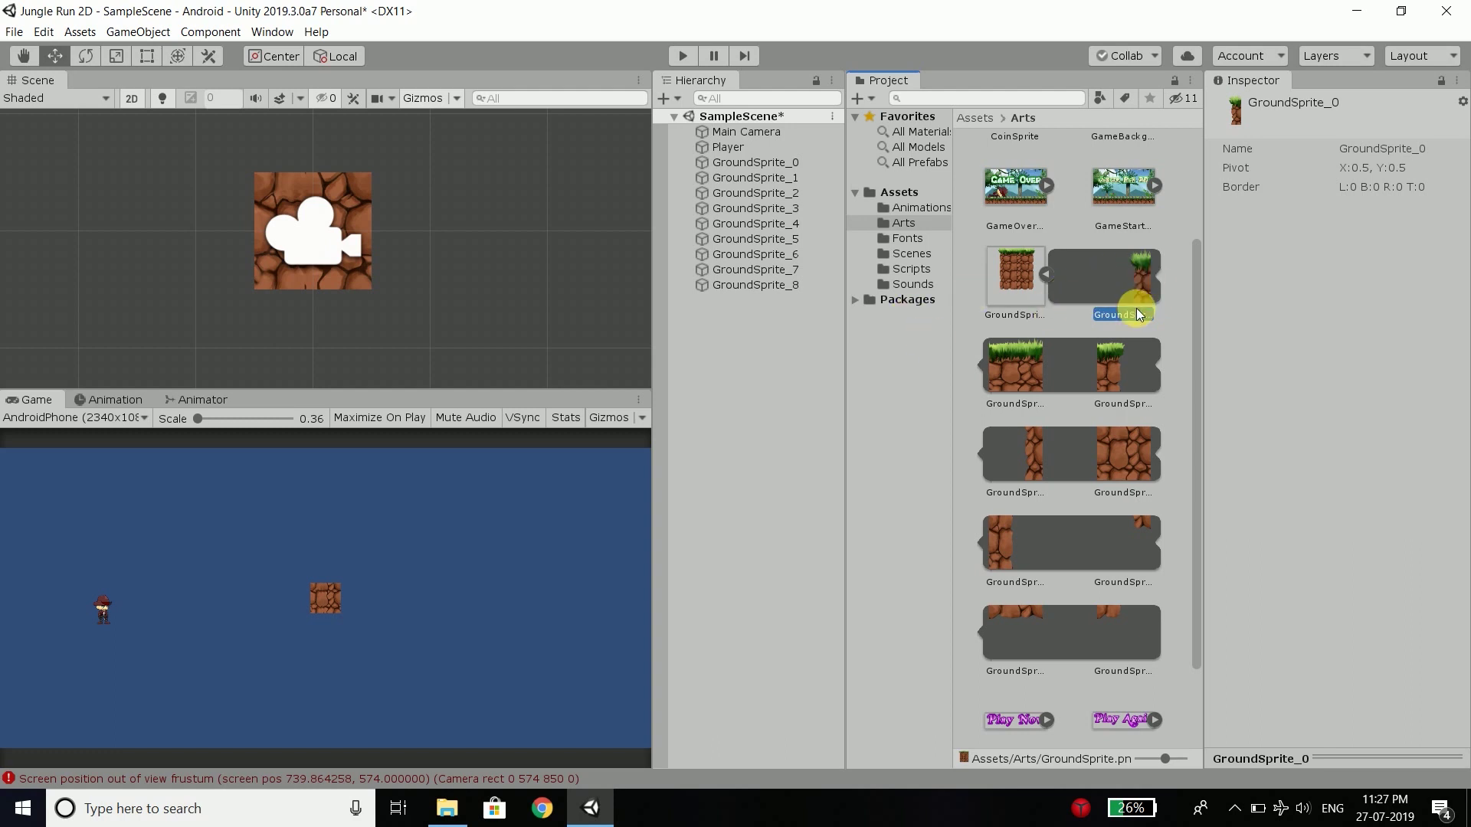
left_click(785, 163)
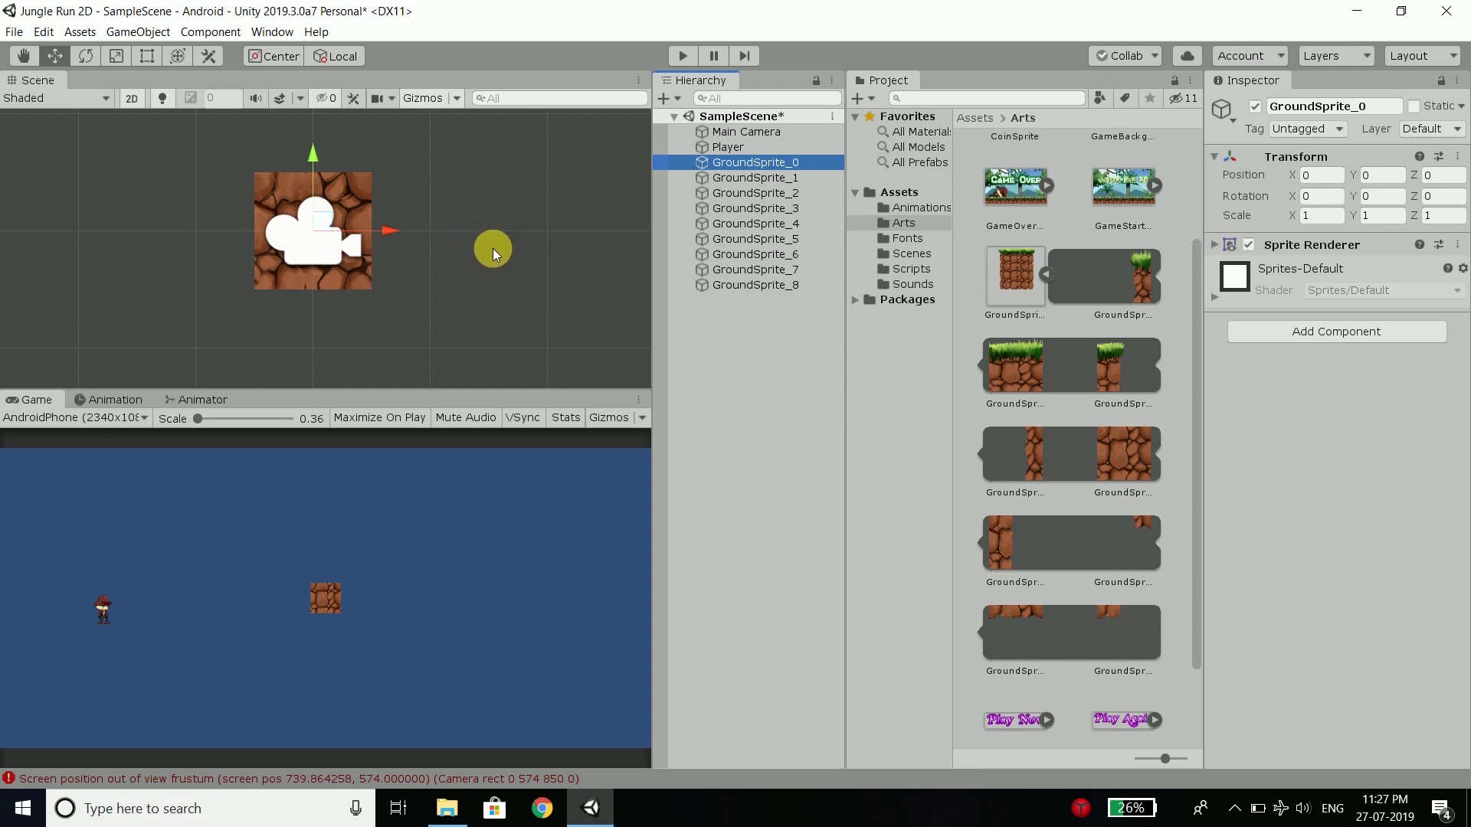
left_click_drag(392, 232, 192, 227)
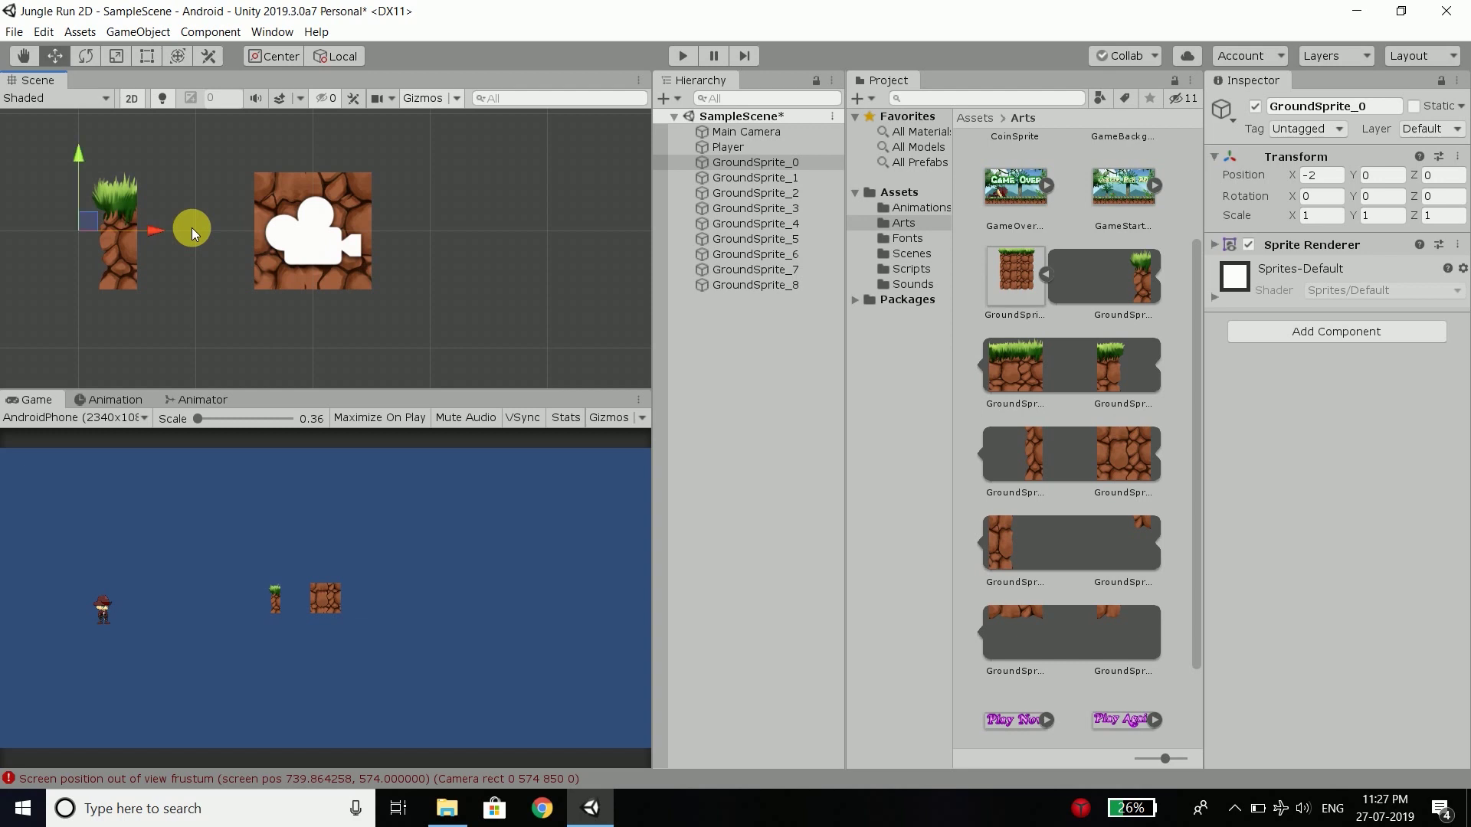
left_click(1140, 407)
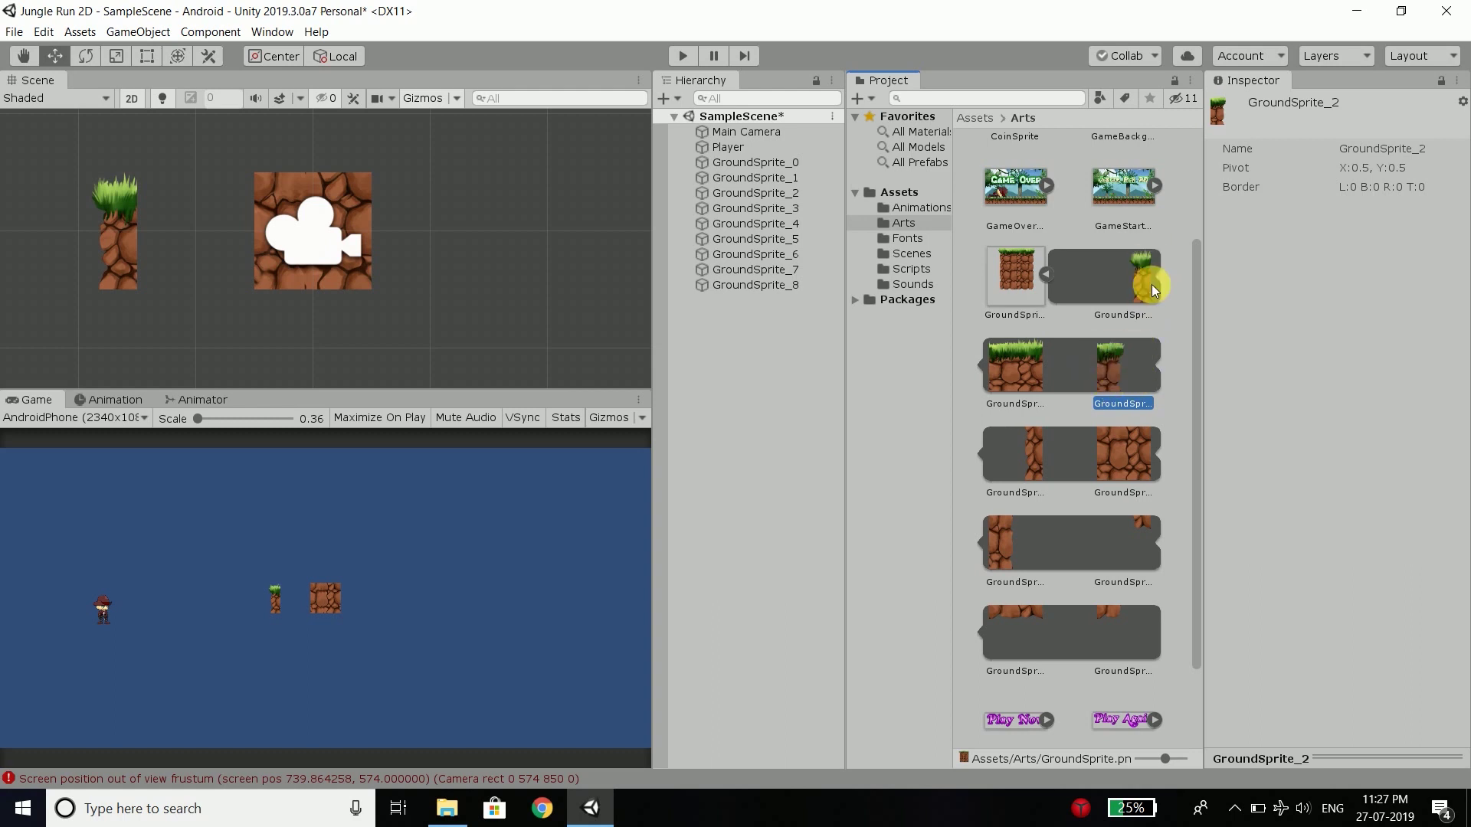
left_click(769, 195)
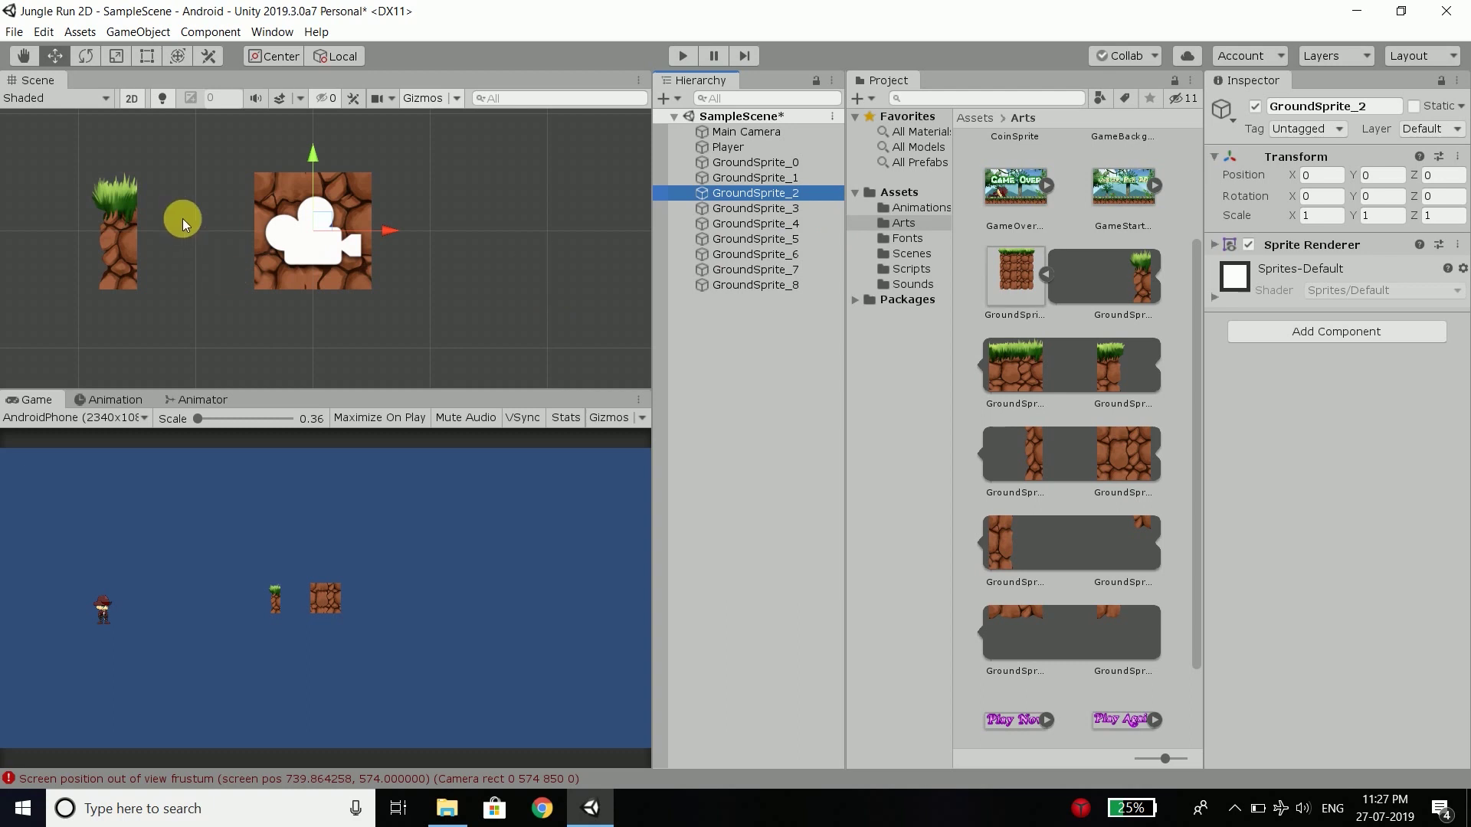
scroll(141, 212, "down", 2)
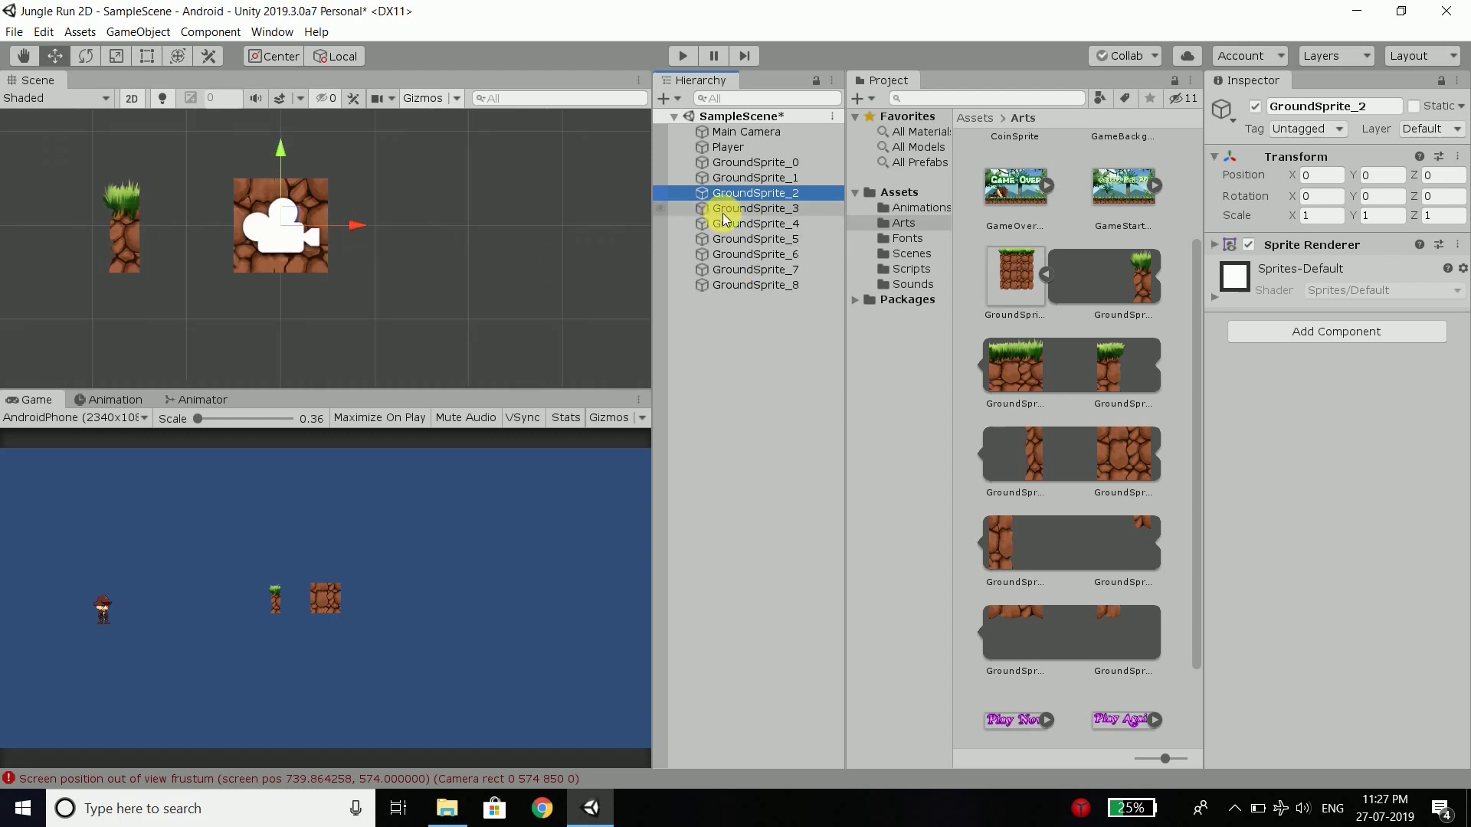
left_click(739, 194)
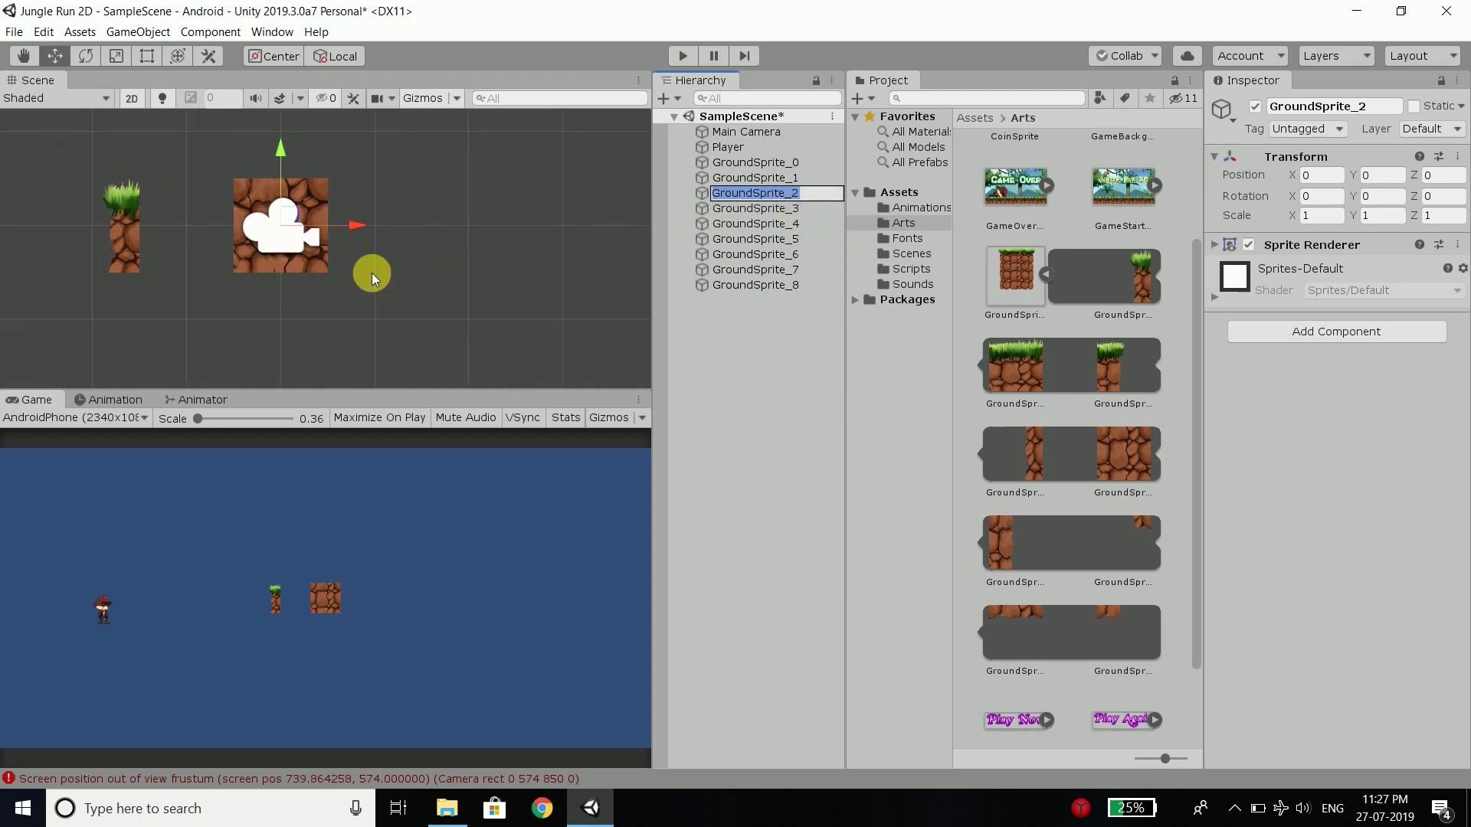
left_click(356, 226)
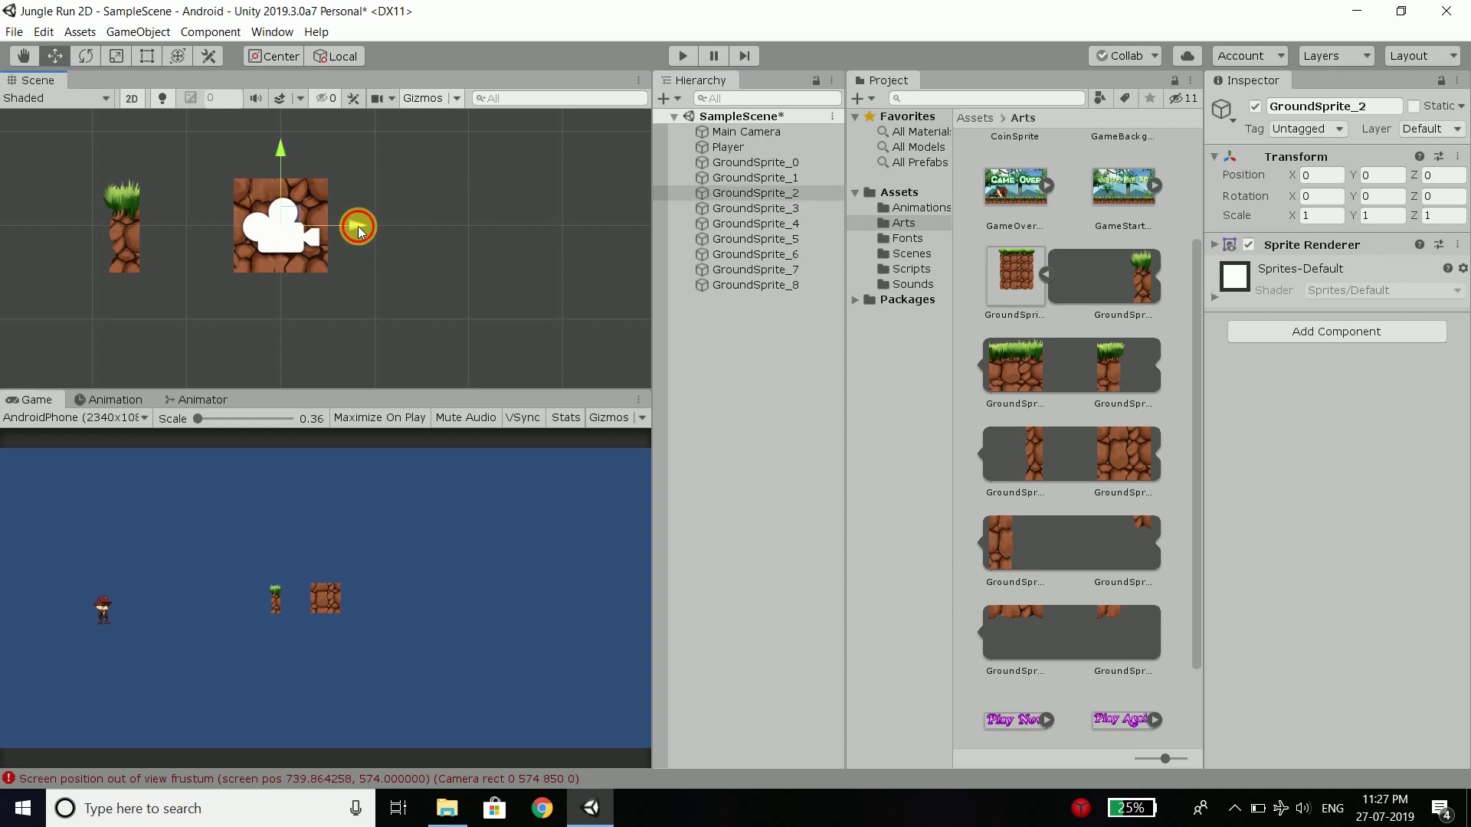
left_click_drag(356, 226, 517, 242, "ctrl")
Move GroundSprite_4 down to Y -1 and GroundSprite_7 down to Y -2, keeping both at X 0.
scroll(386, 239, "down", 1)
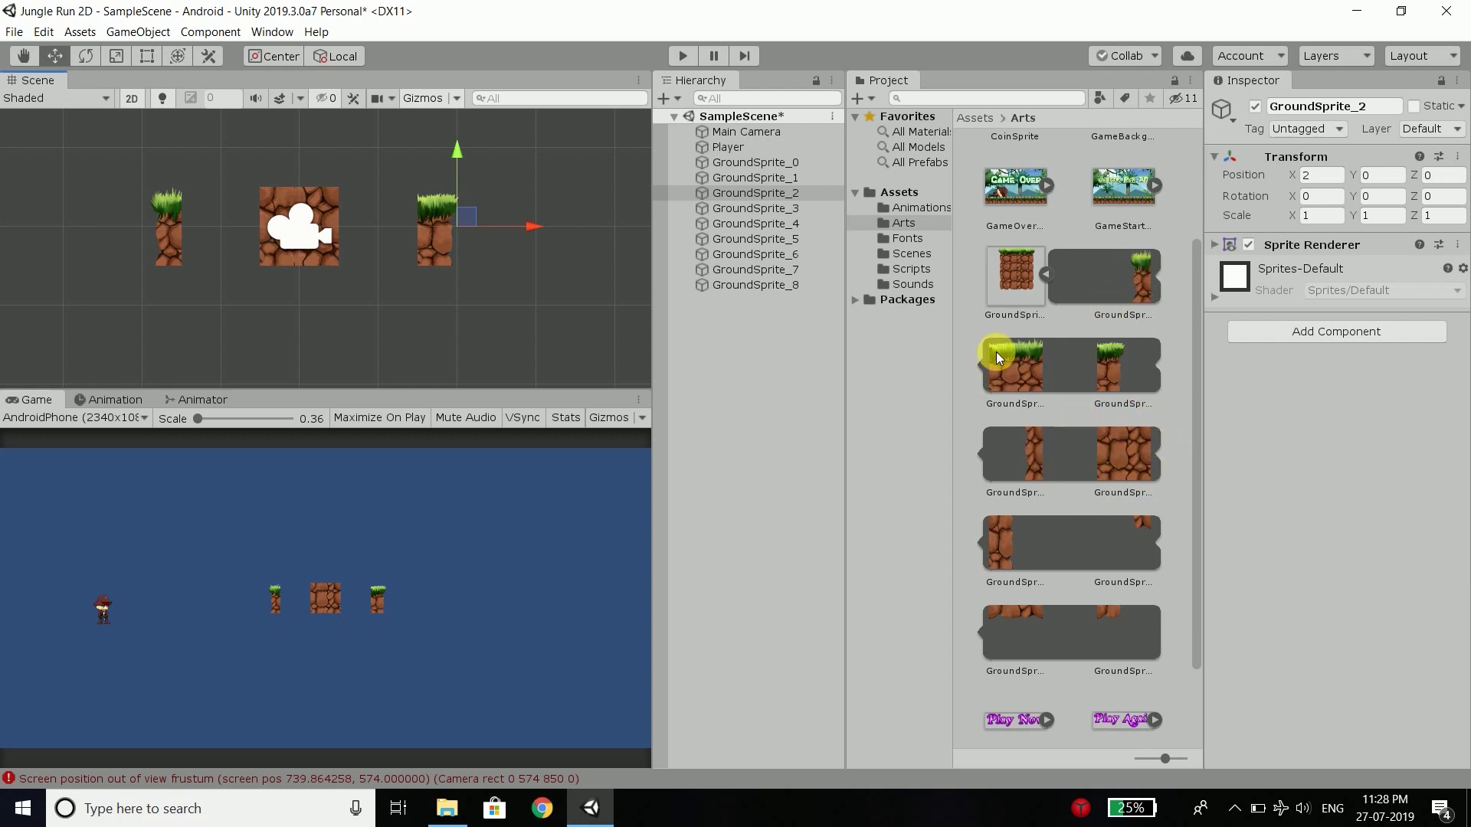
left_click(775, 224)
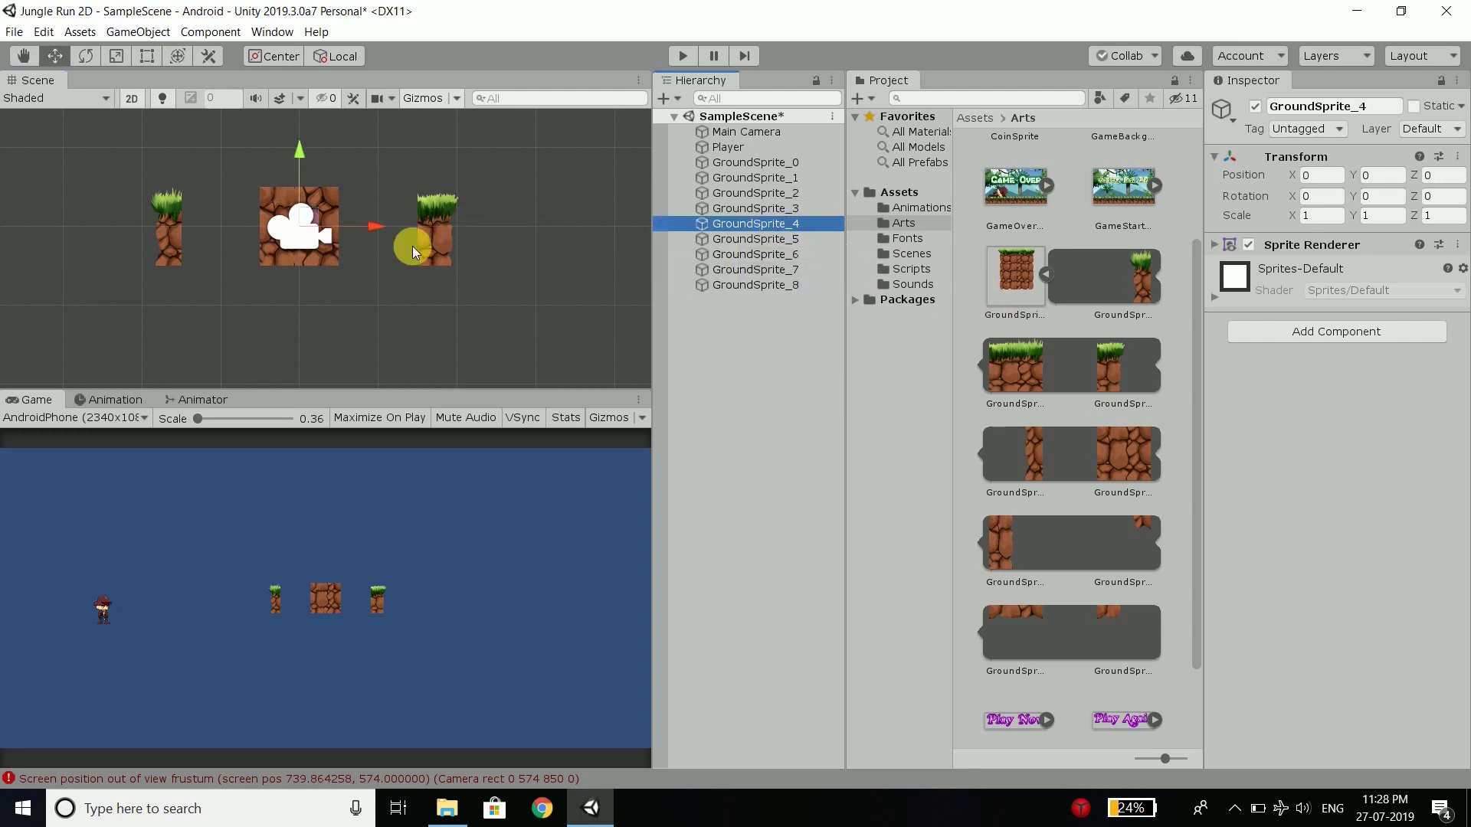
left_click(300, 151)
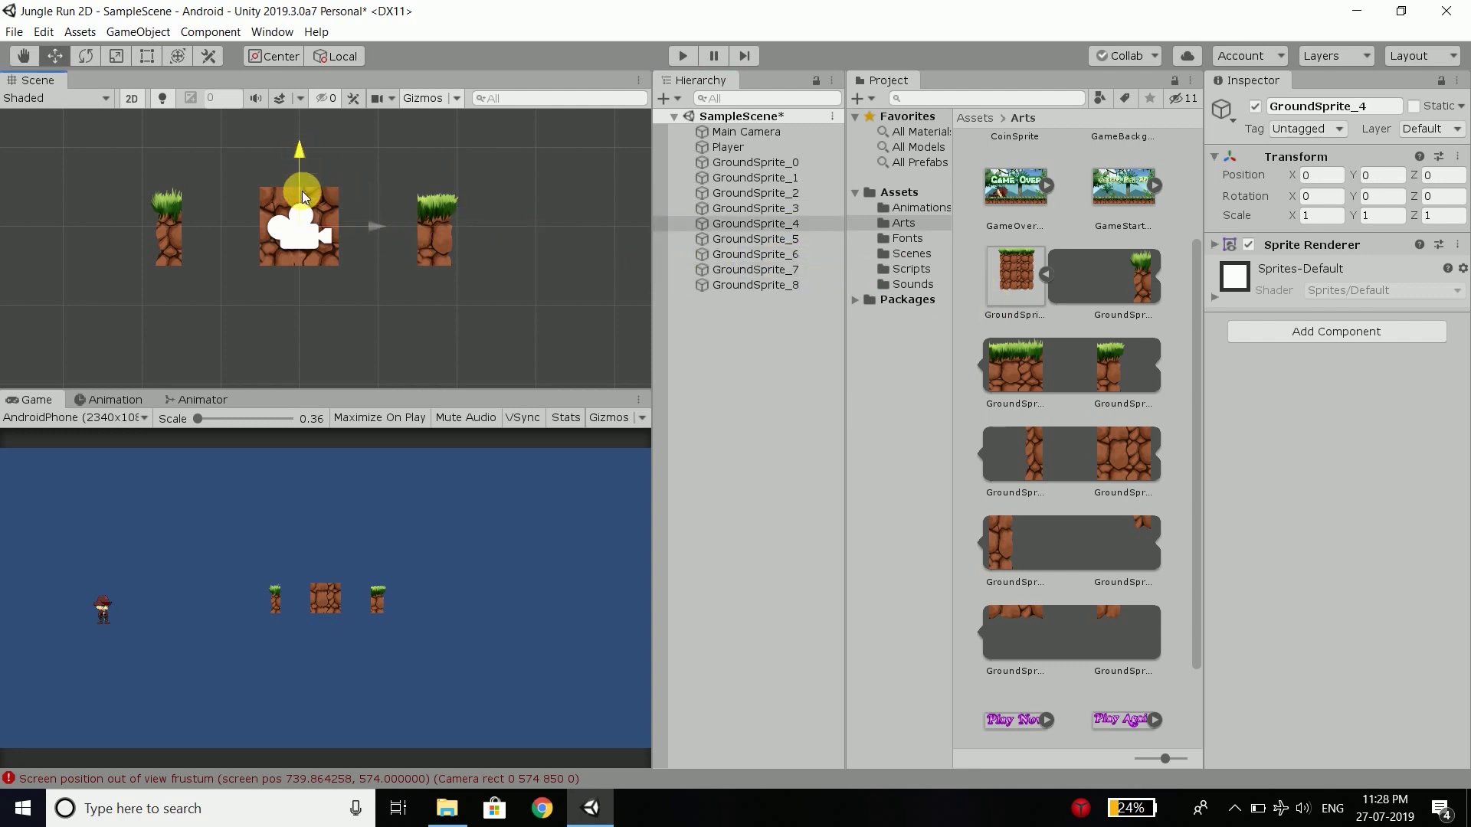
left_click_drag(302, 191, 302, 230)
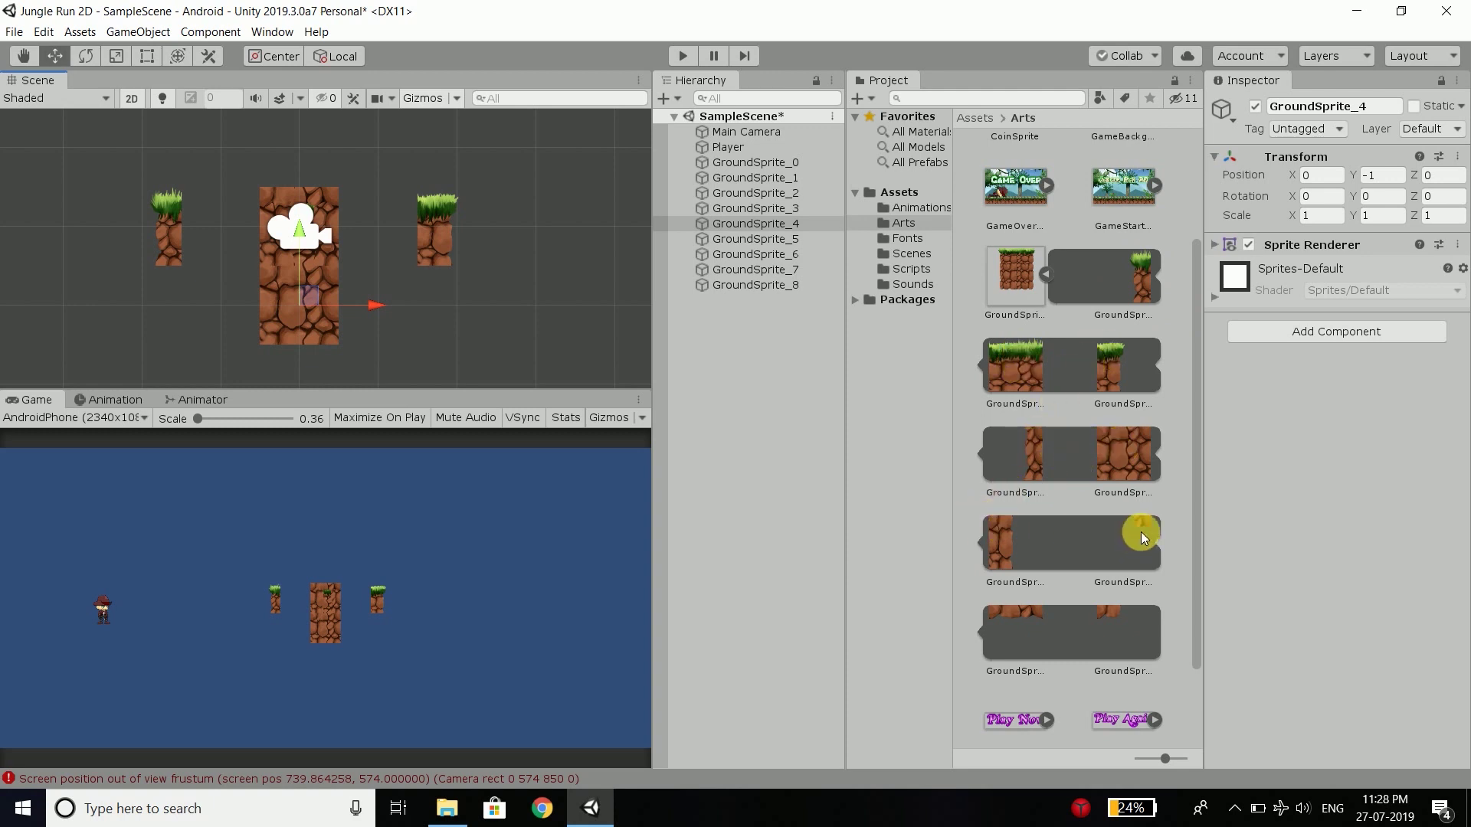
left_click(775, 269)
left_click_drag(299, 157, 296, 293)
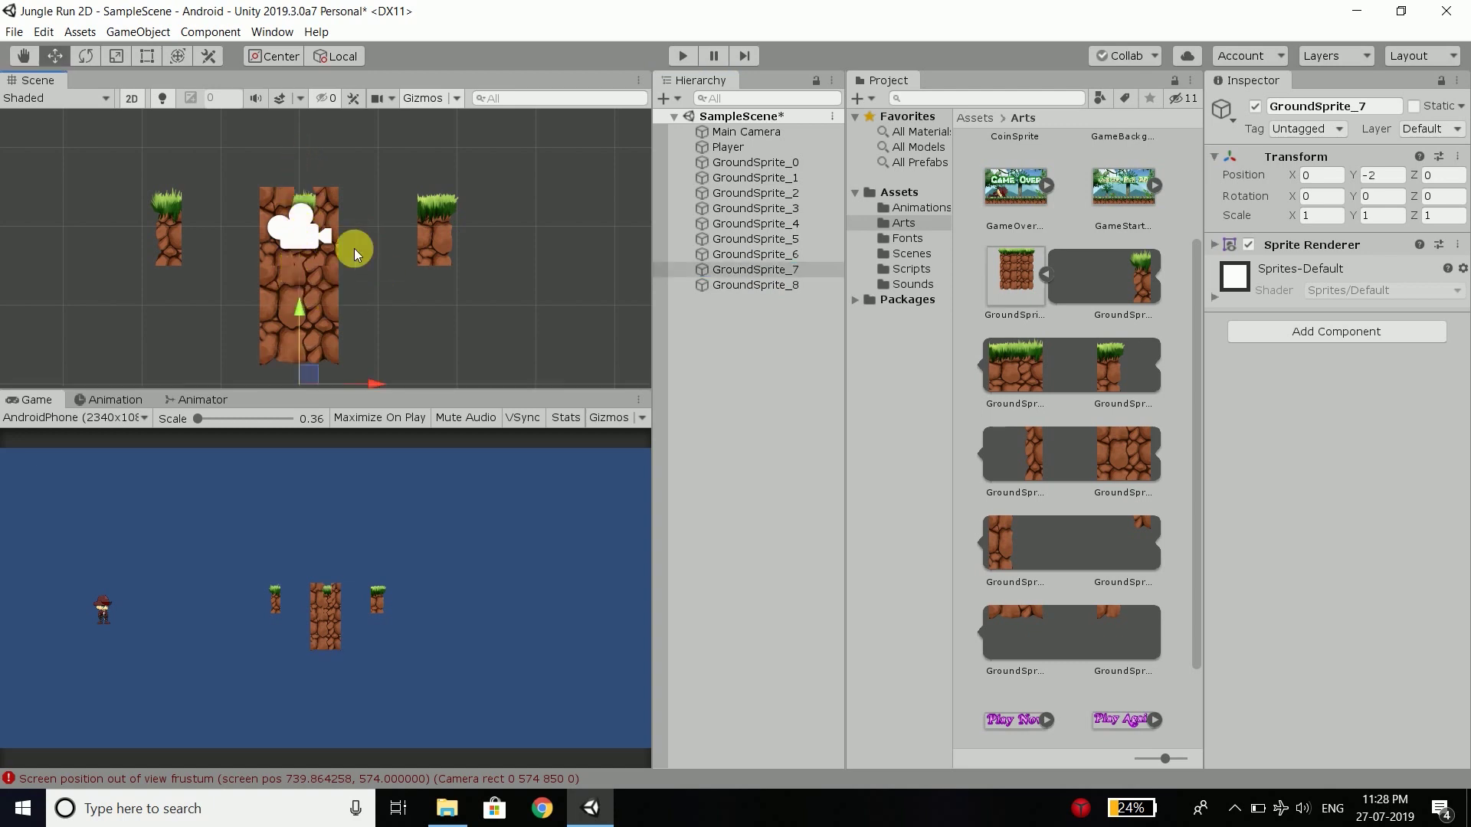
Stack the left column by moving GroundSprite_3 to X -2, Y -1 and GroundSprite_6 to X -2, Y -2.
scroll(364, 190, "down", 2)
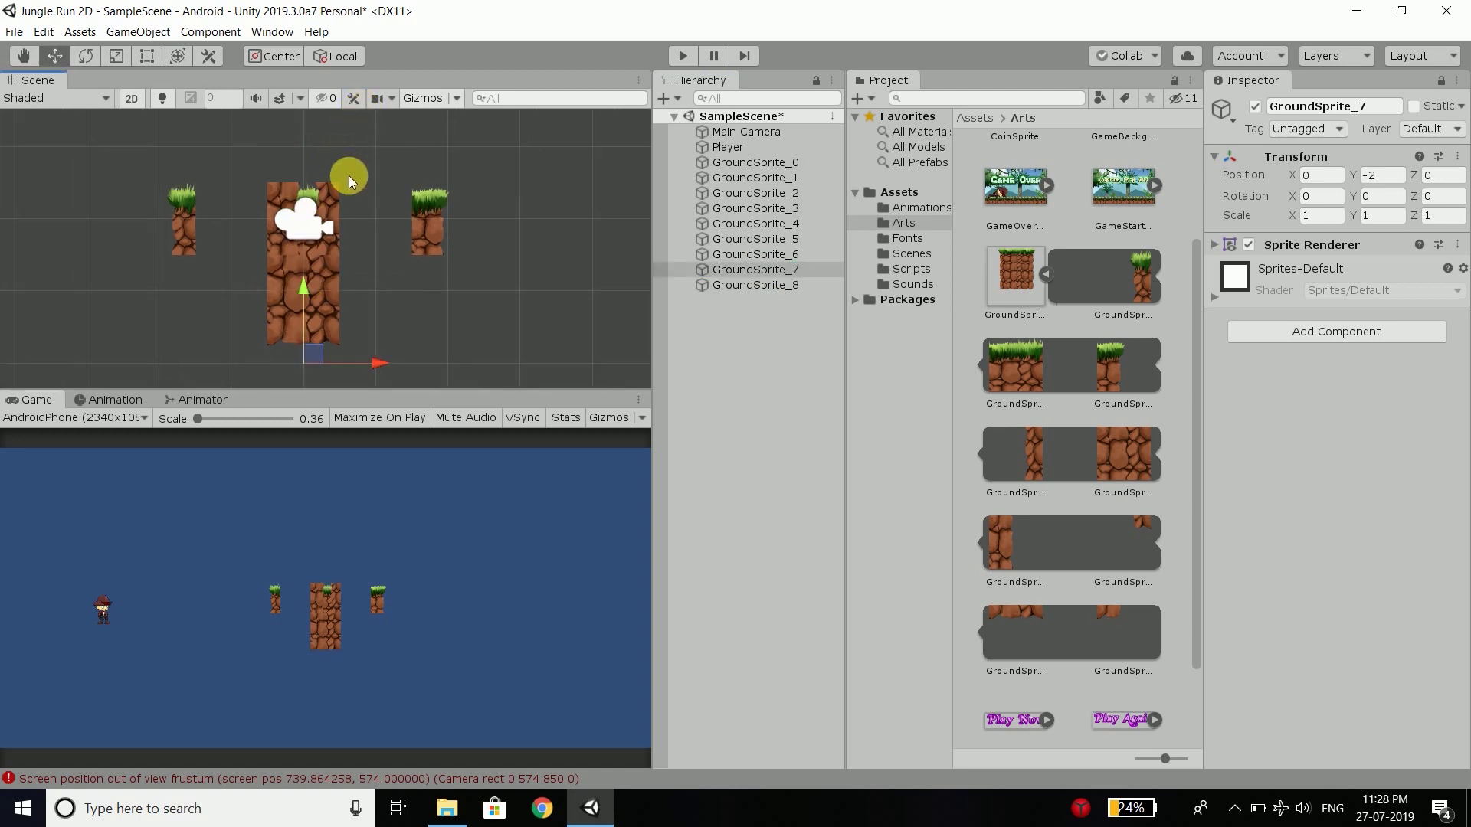
scroll(295, 293, "up", 1)
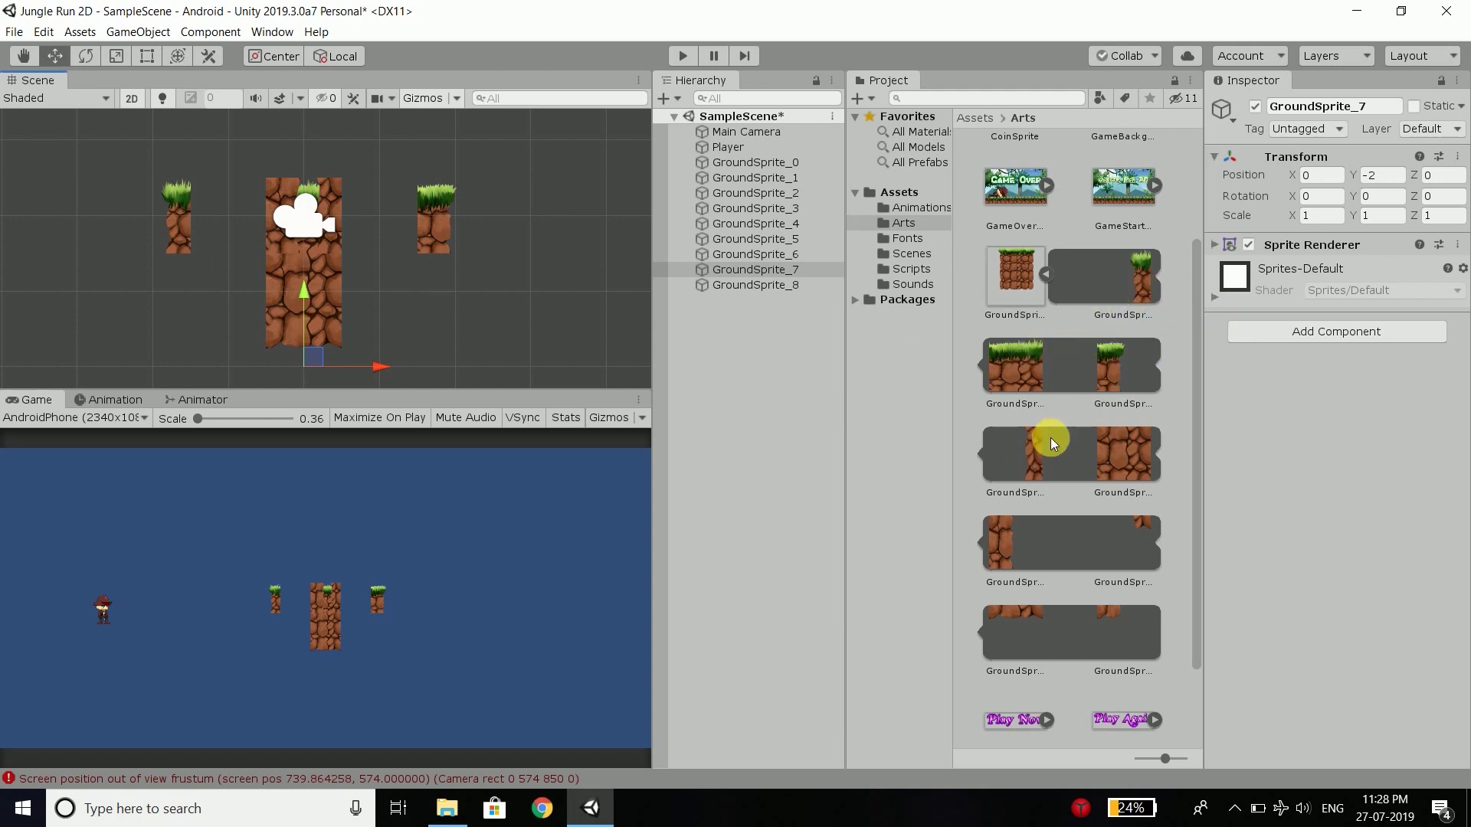
left_click(787, 210)
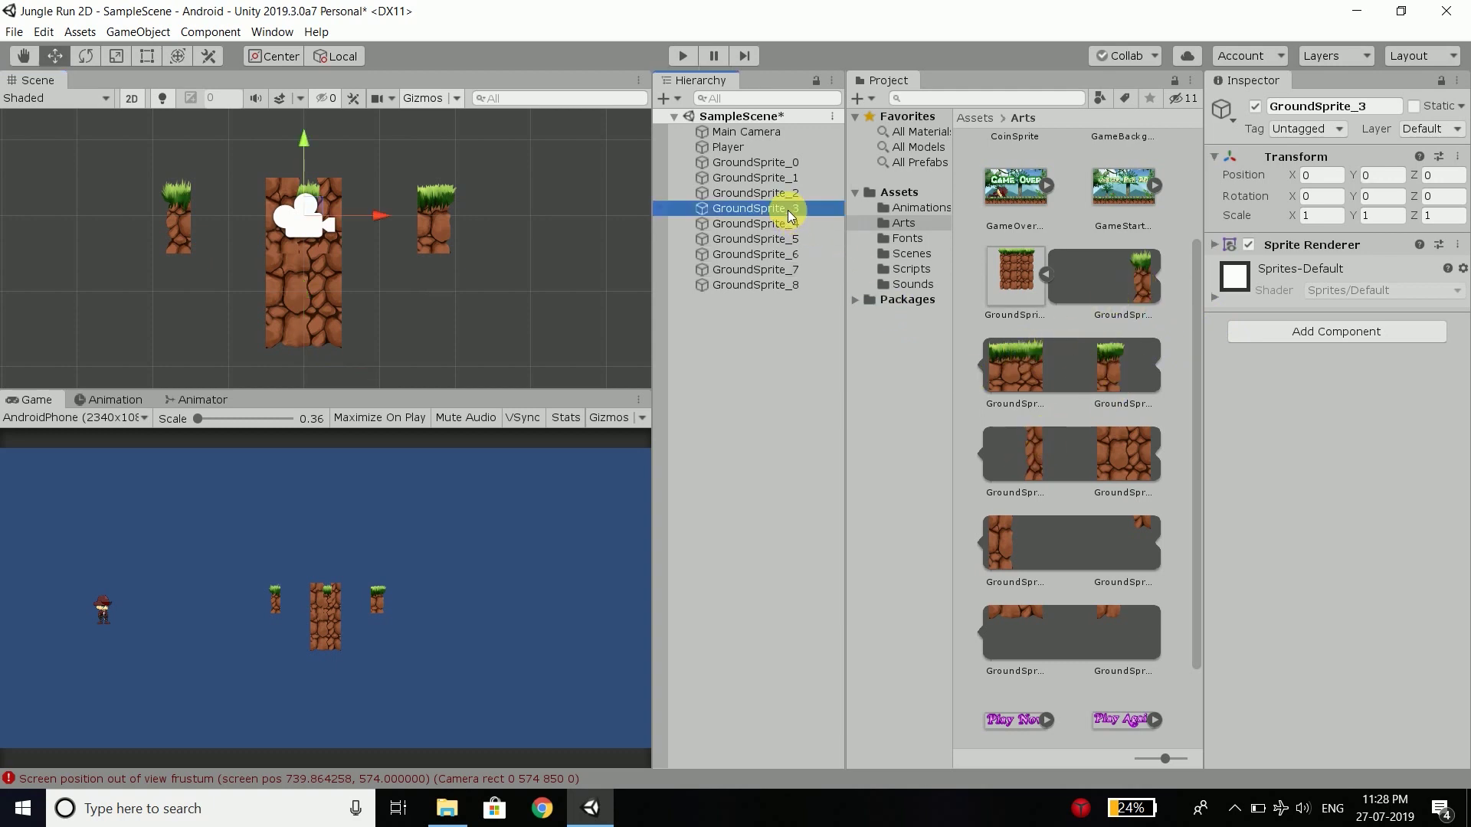
left_click_drag(305, 140, 304, 204)
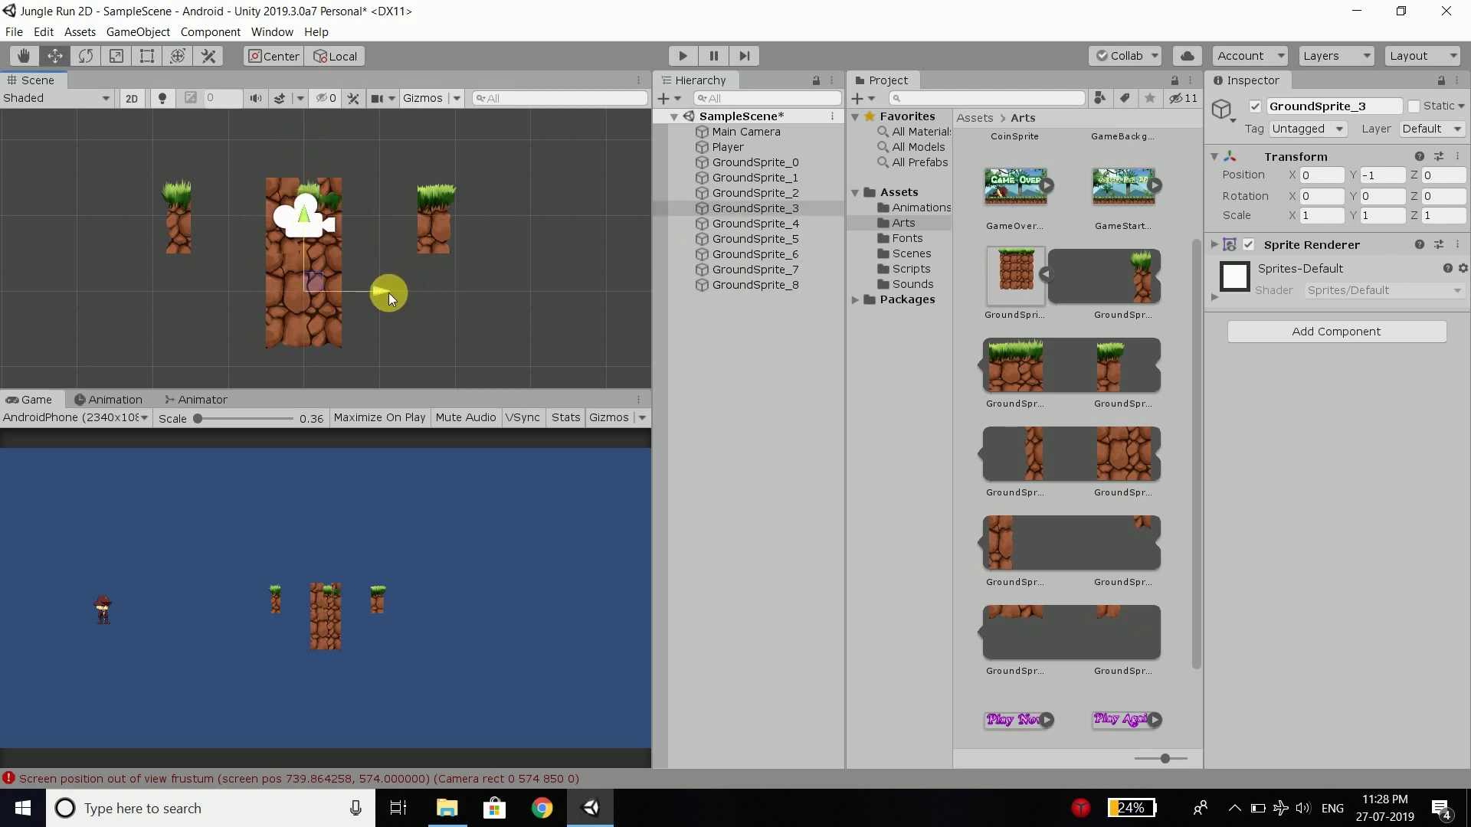
left_click_drag(388, 293, 242, 293)
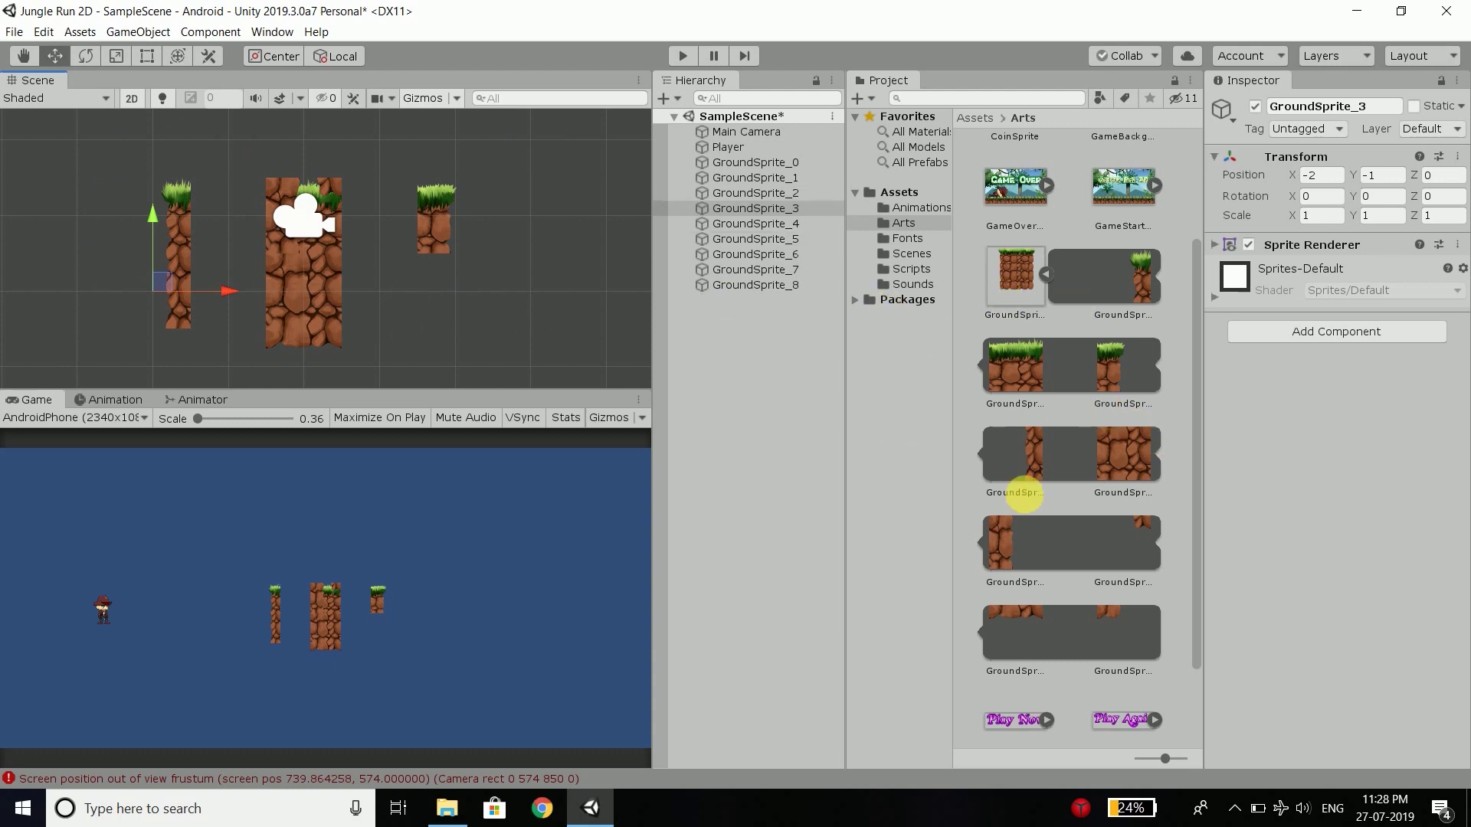
left_click(1143, 518)
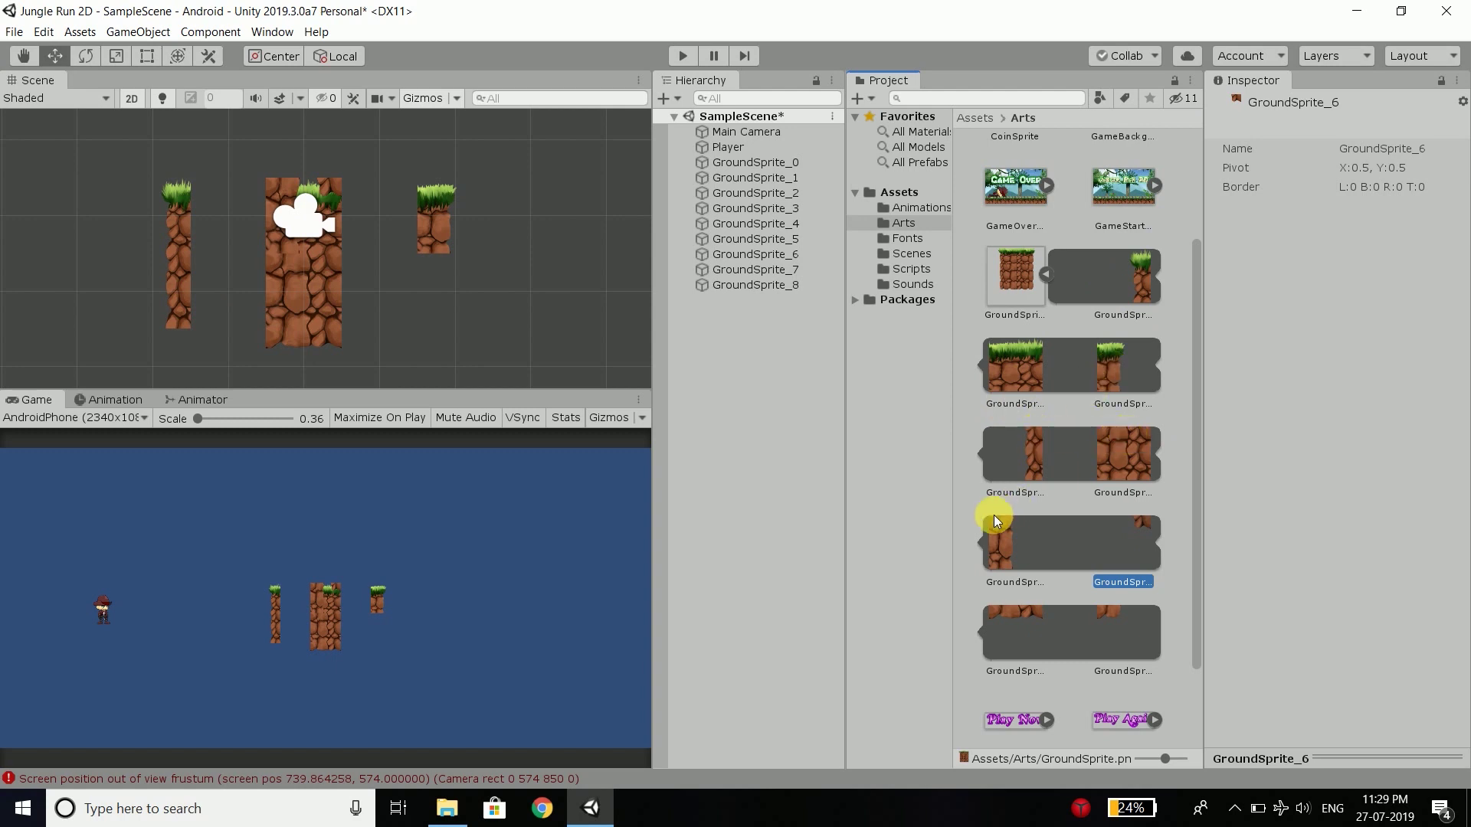
left_click(789, 255)
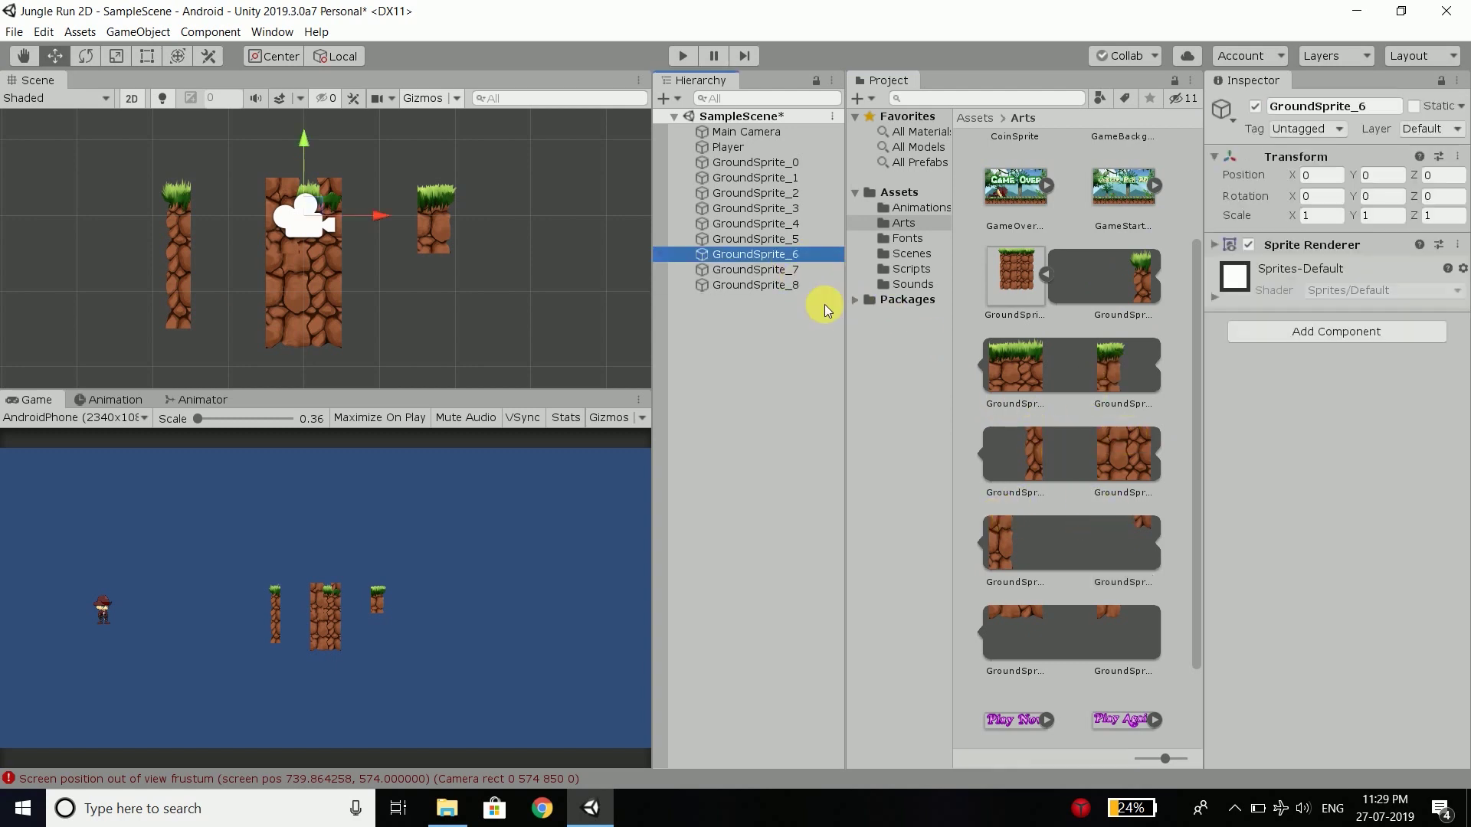
left_click_drag(305, 144, 306, 294)
left_click_drag(397, 372, 245, 371)
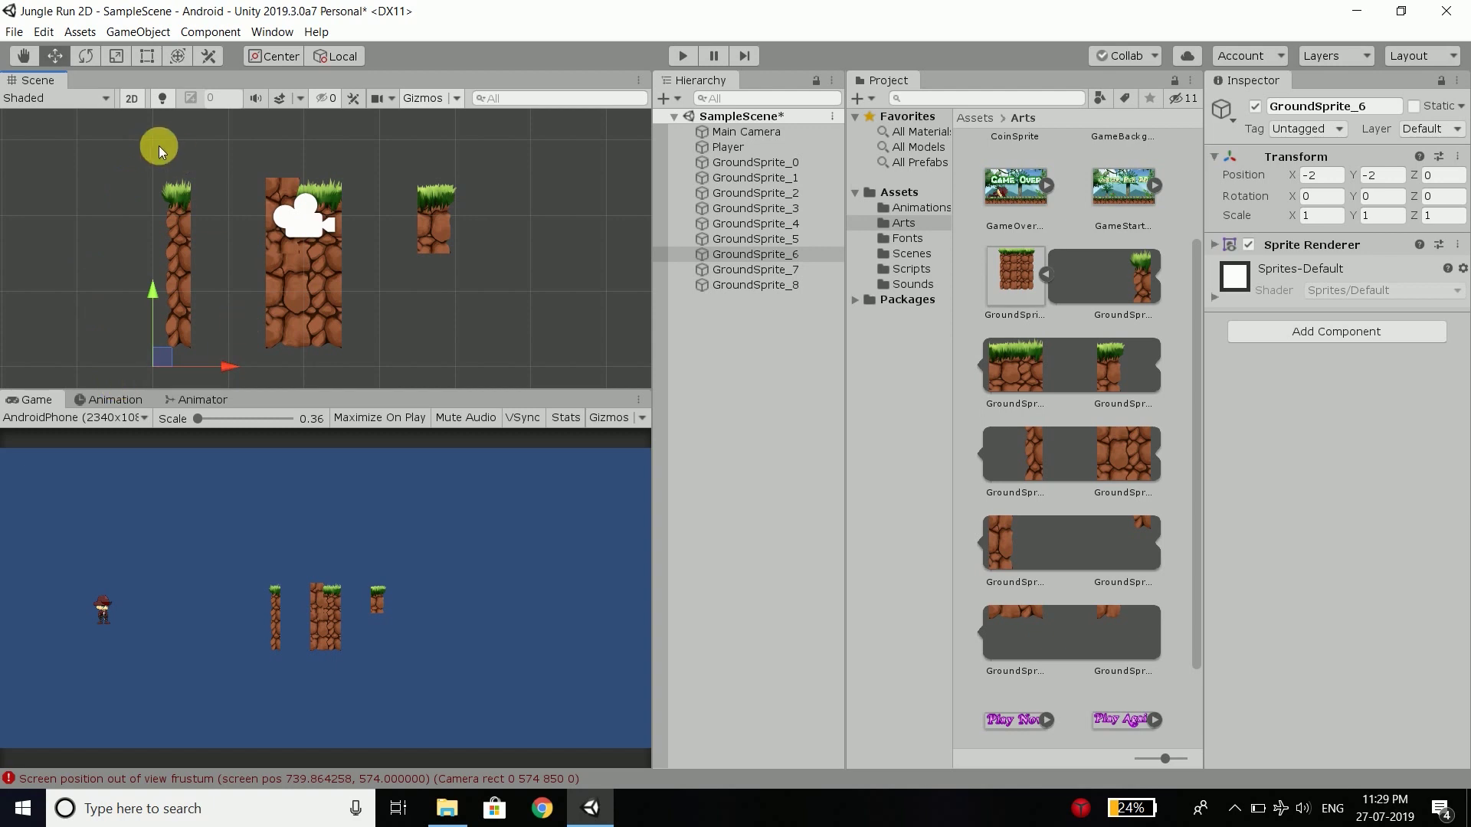
Complete the right column by moving GroundSprite_8 to X 2, Y -2 and GroundSprite_5 to X 2, Y -1.
left_click(1112, 614)
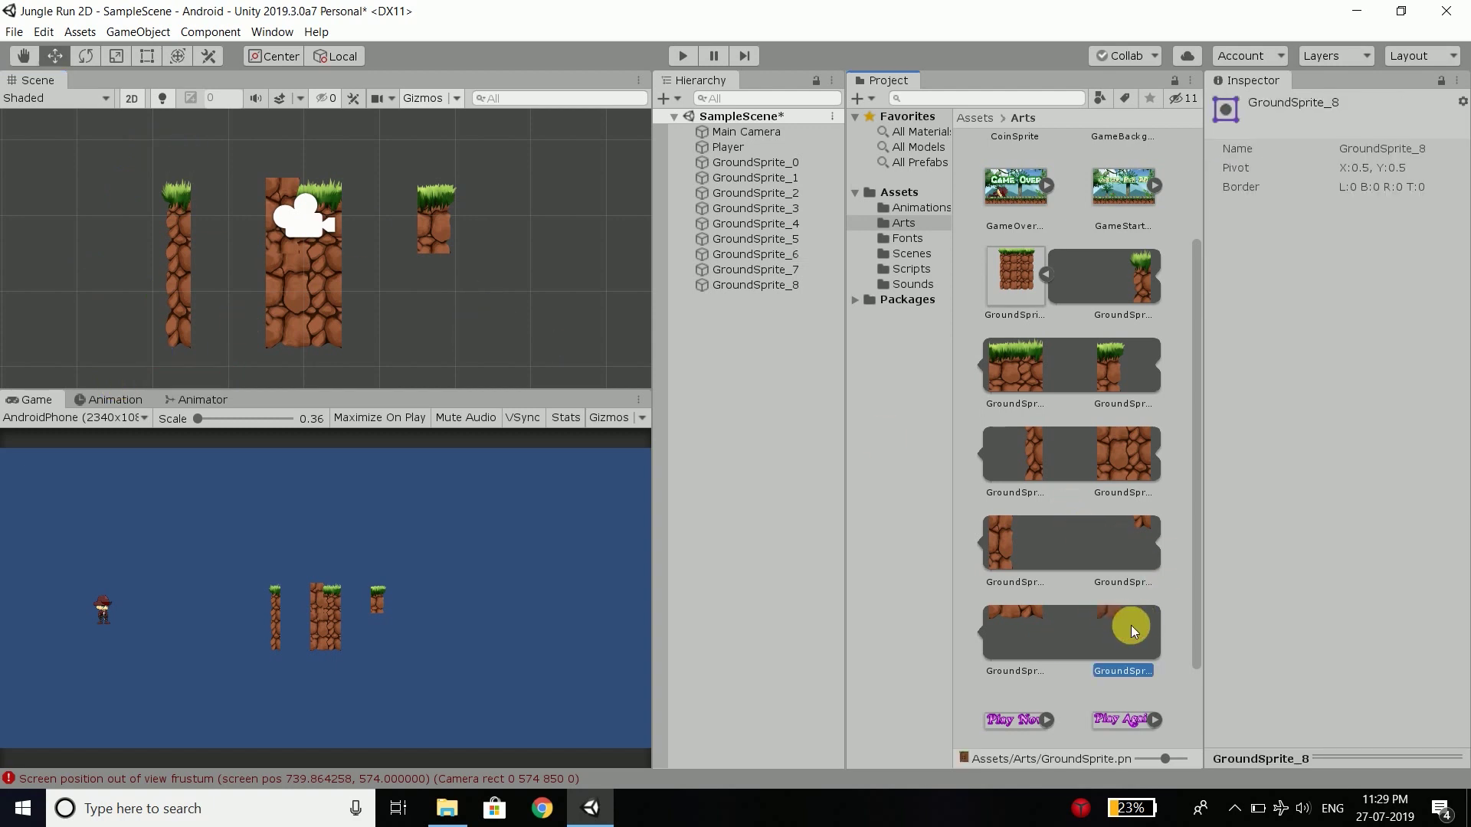
left_click(746, 286)
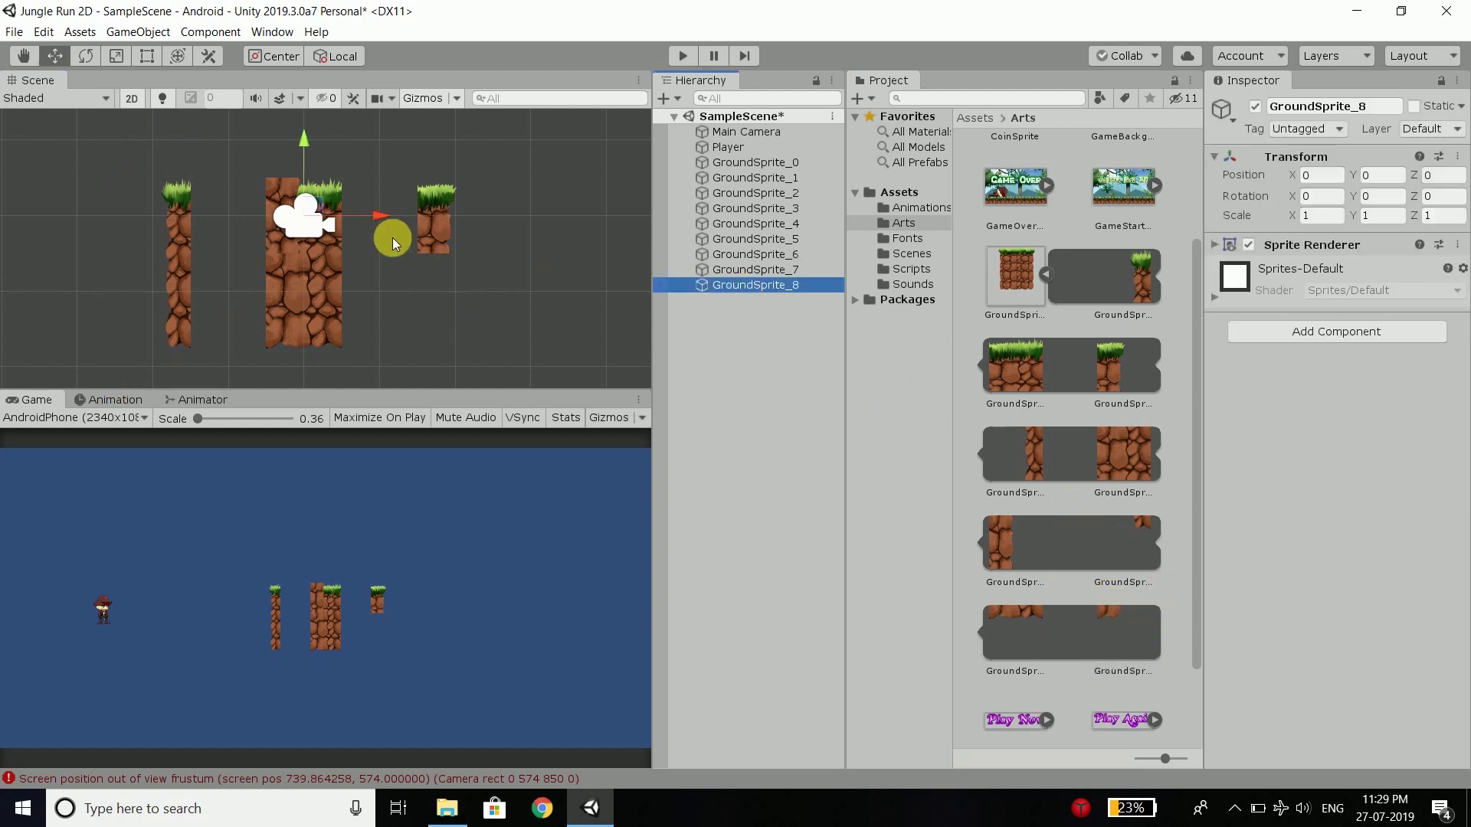
left_click_drag(306, 144, 494, 370)
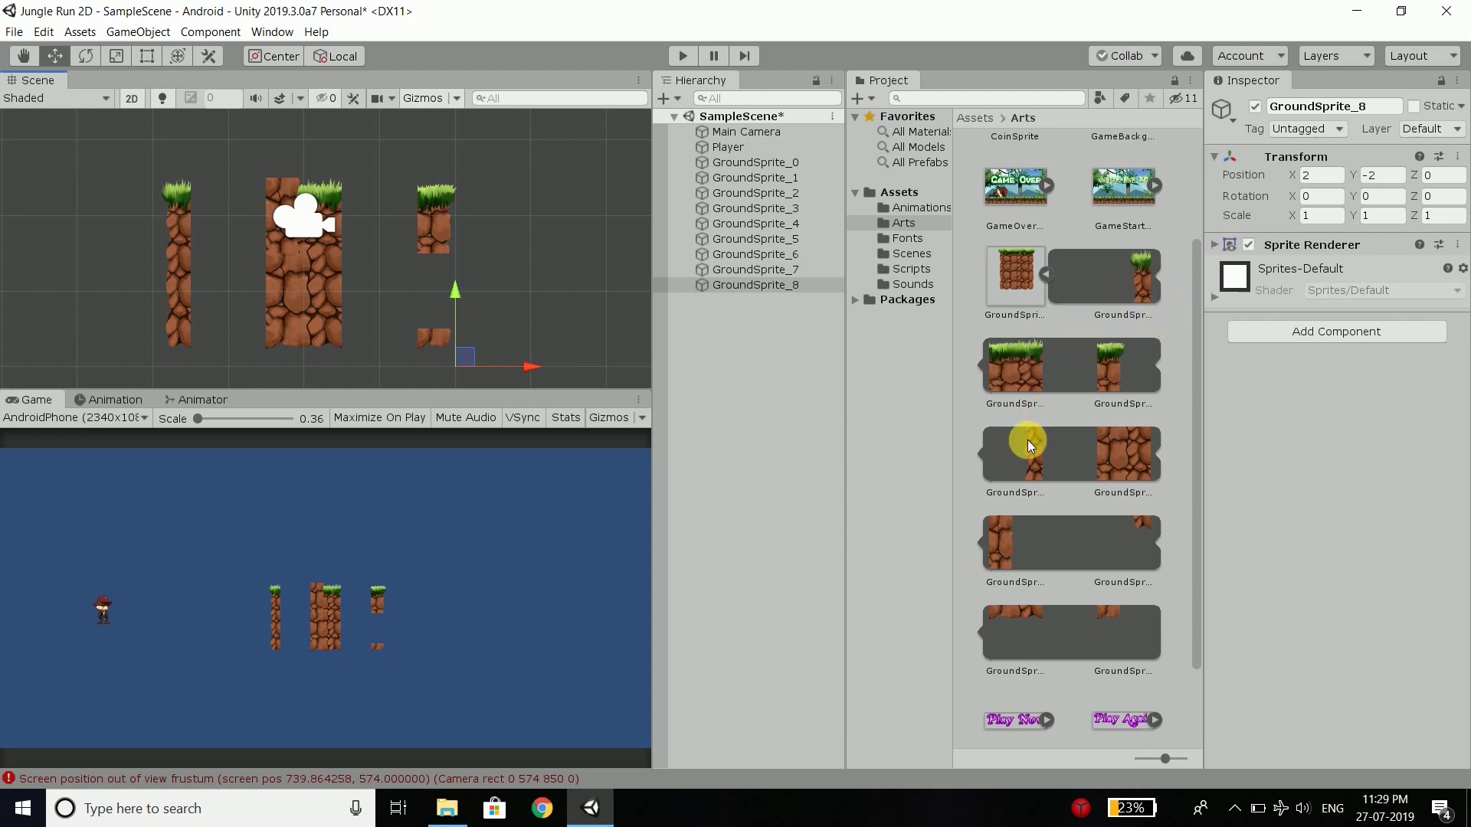
left_click(775, 239)
left_click_drag(301, 144, 302, 210)
left_click_drag(384, 291, 518, 295)
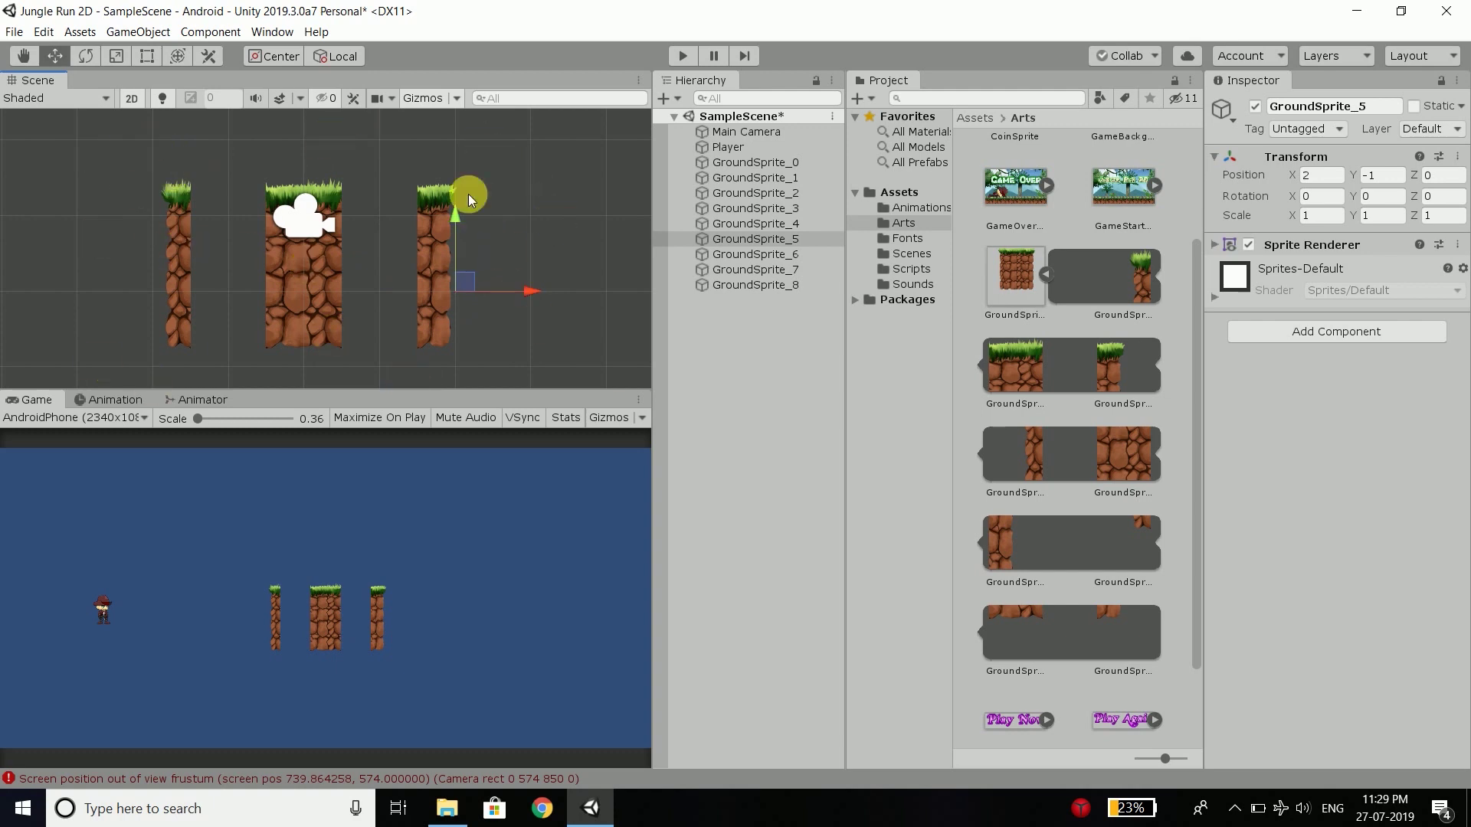
scroll(355, 205, "down", 3)
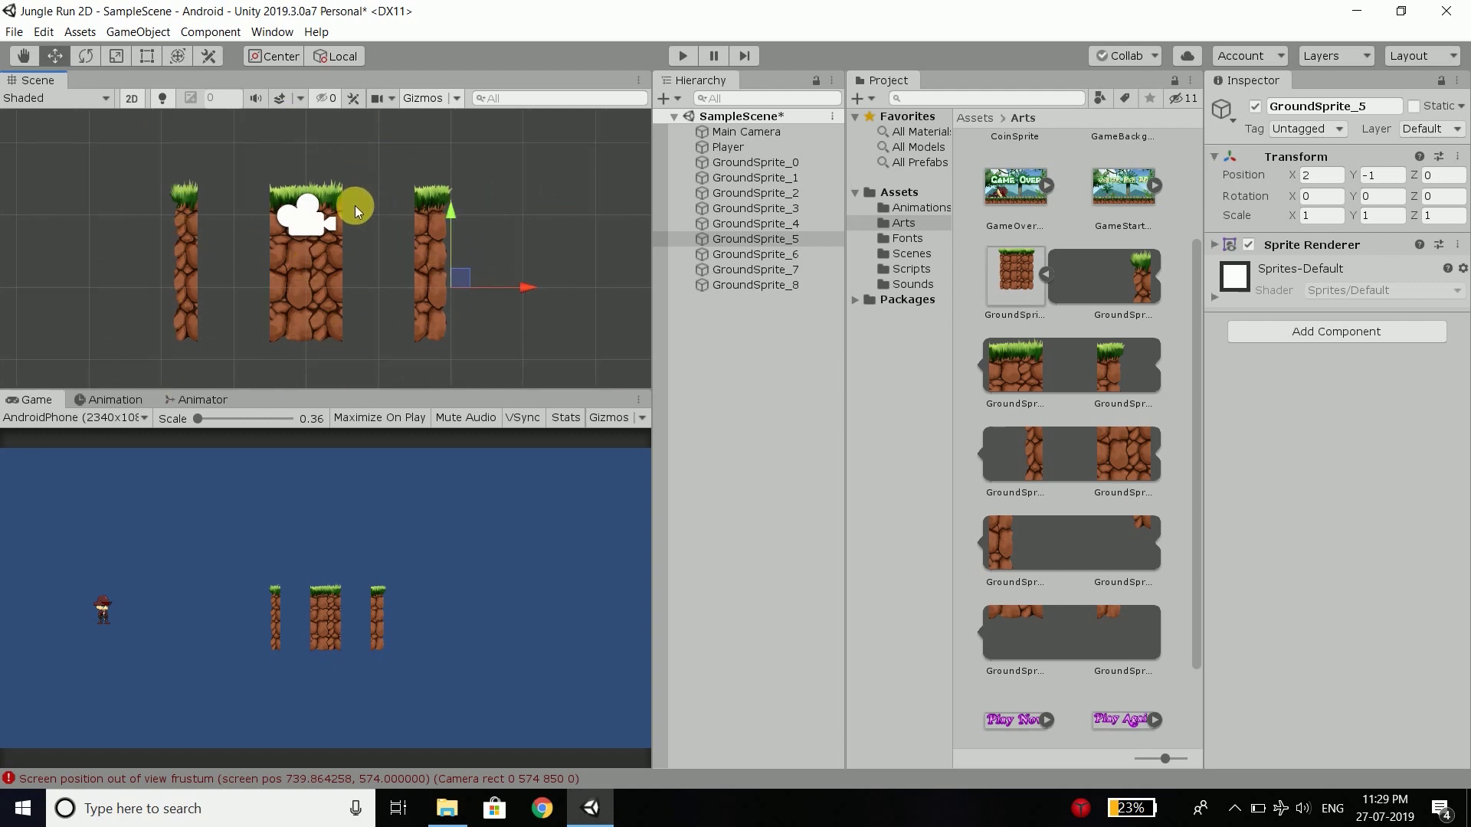
left_click_drag(354, 138, 269, 326)
scroll(268, 246, "up", 2)
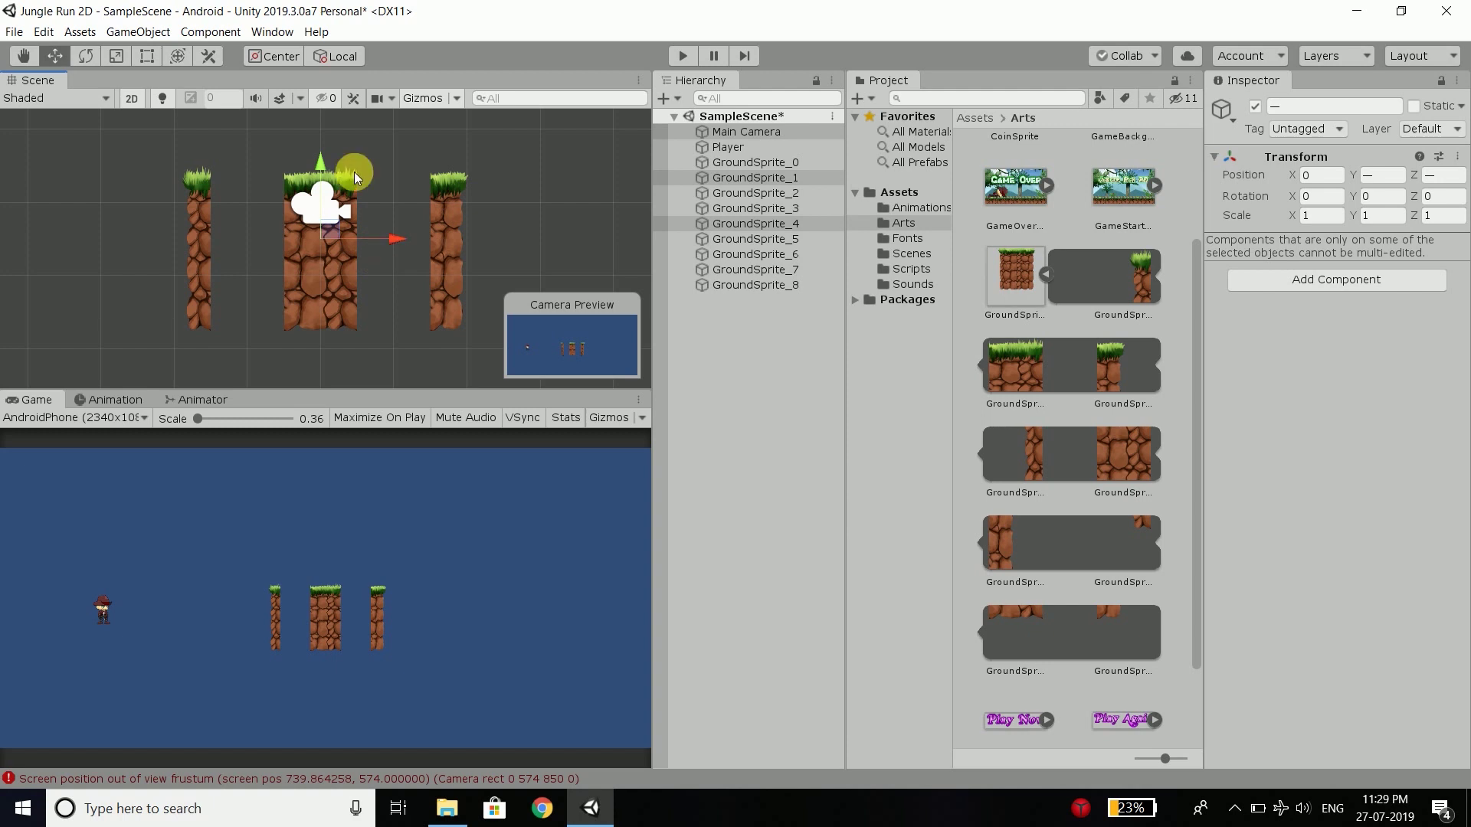
left_click_drag(396, 135, 245, 403)
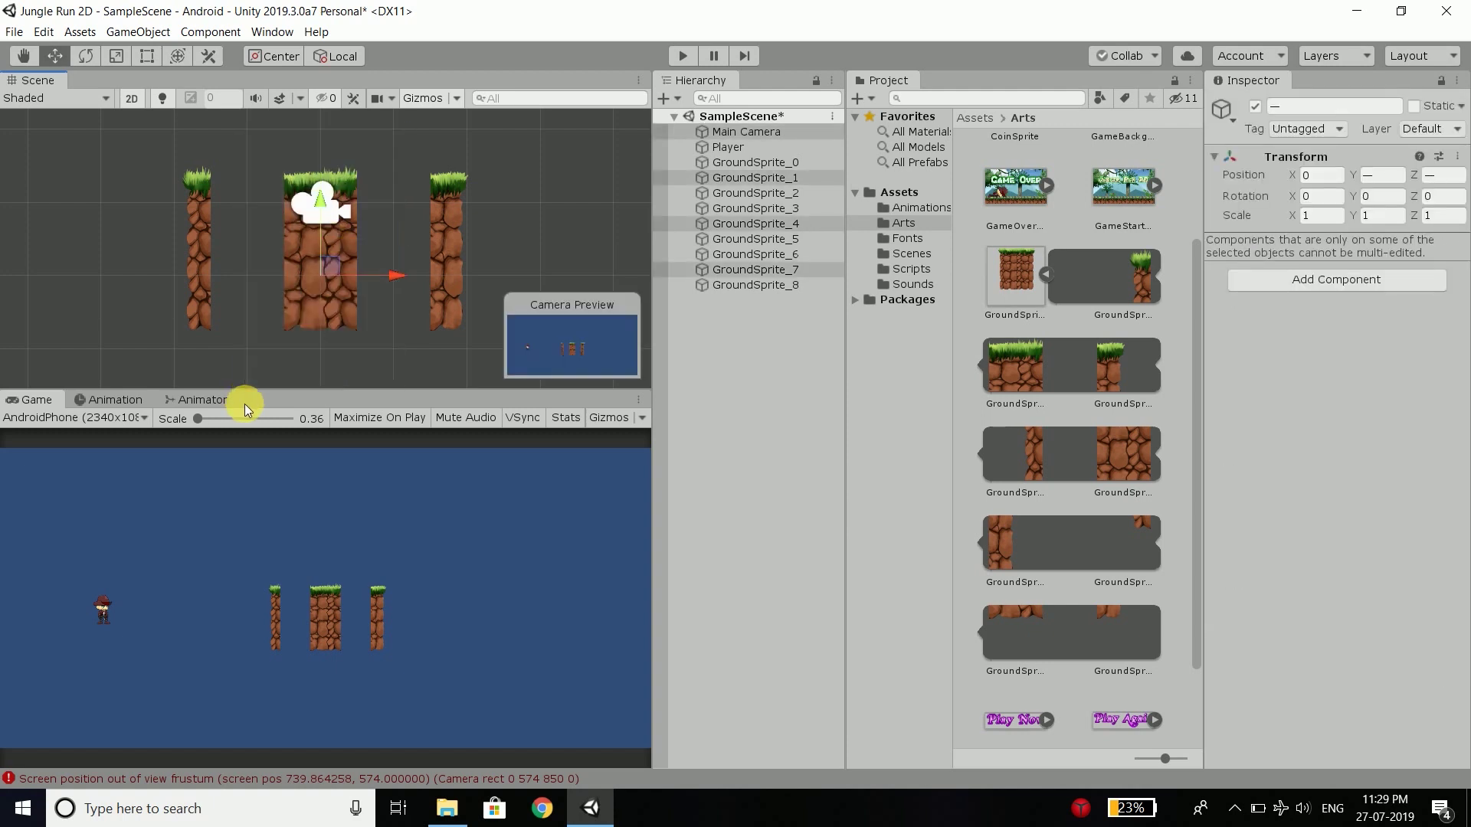
scroll(306, 231, "down", 1)
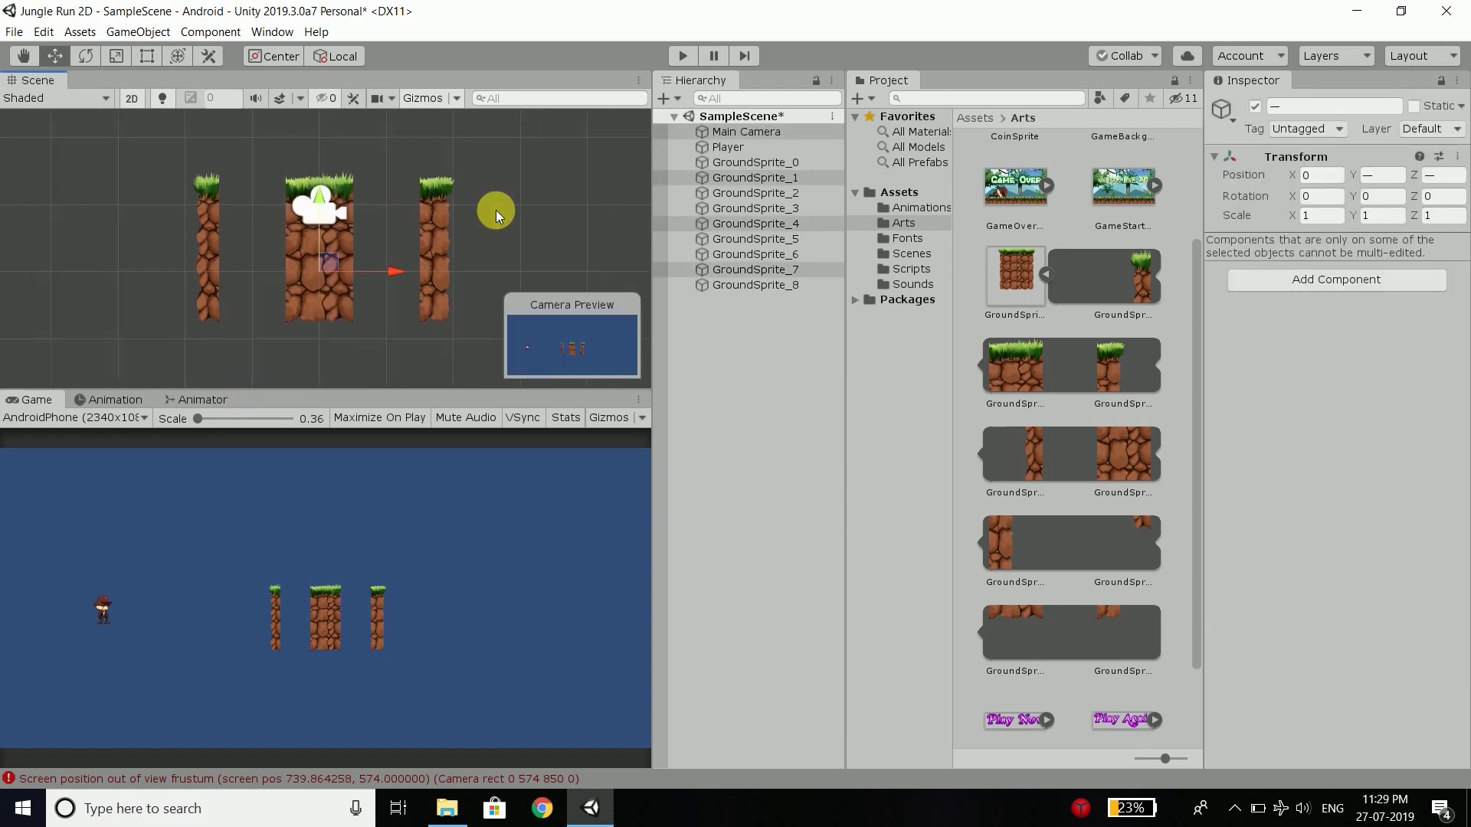
Duplicate the middle column (GroundSprite_1, GroundSprite_4 and GroundSprite_7) and move the copies to X -1, against the left column.
left_click(747, 177)
left_click(774, 223, "ctrl")
left_click(783, 269, "ctrl")
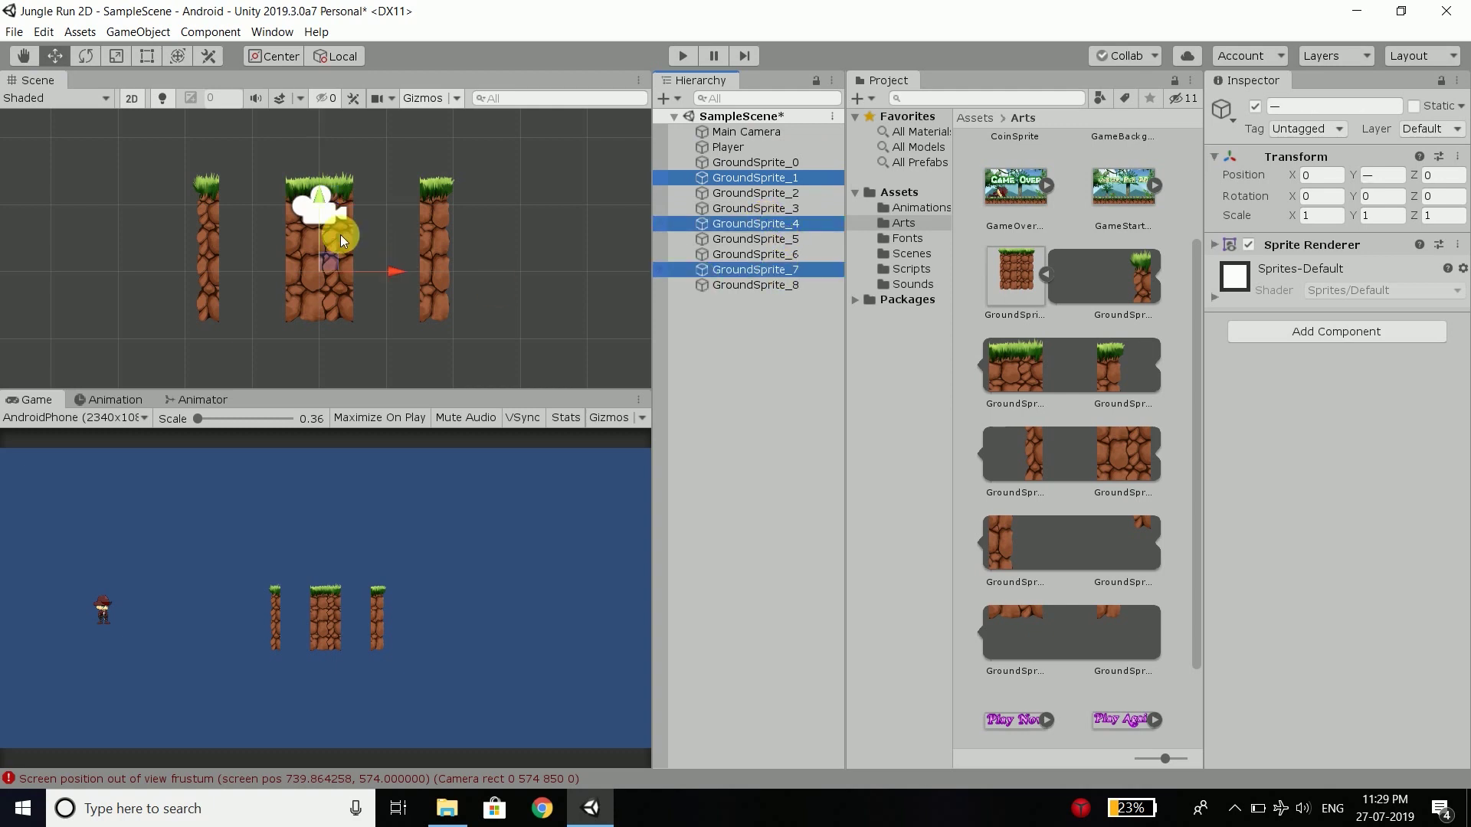
key("ctrl+d")
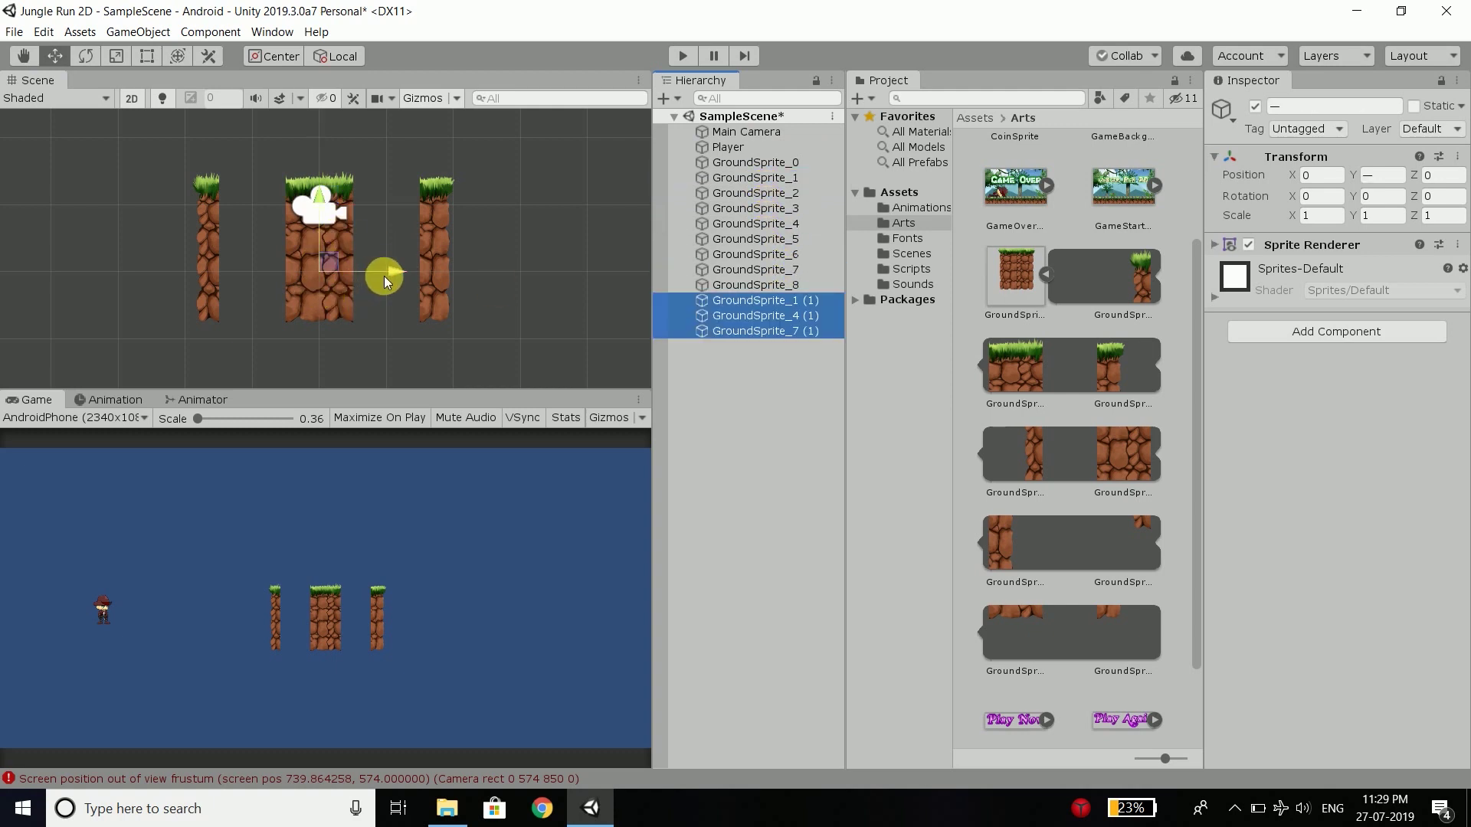
left_click_drag(389, 271, 348, 271)
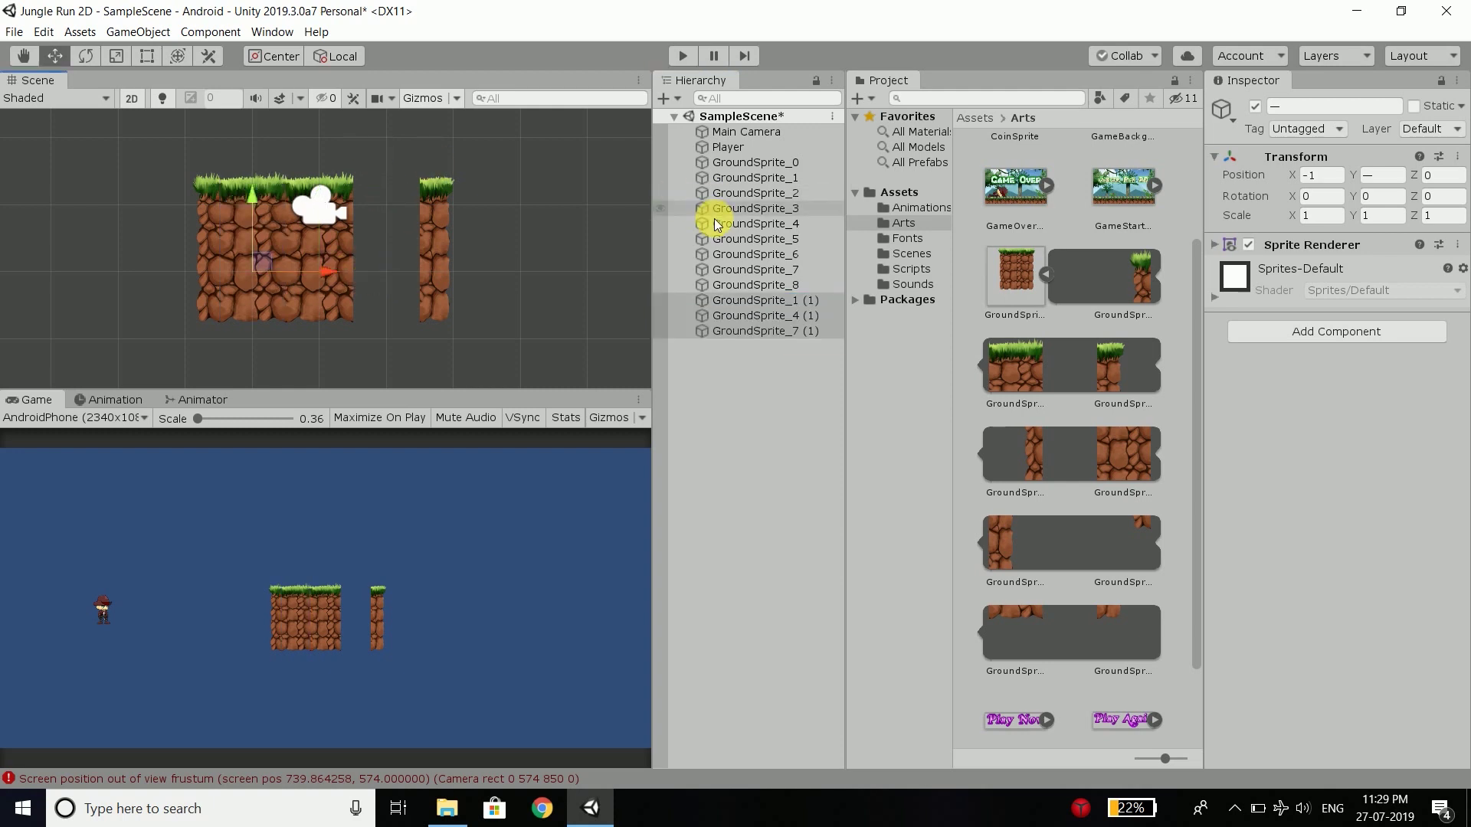
Duplicate GroundSprite_1, GroundSprite_4 and GroundSprite_7 again and move the new copies to X 1, closing the gap to the right column.
left_click(785, 178)
left_click(791, 225, "ctrl")
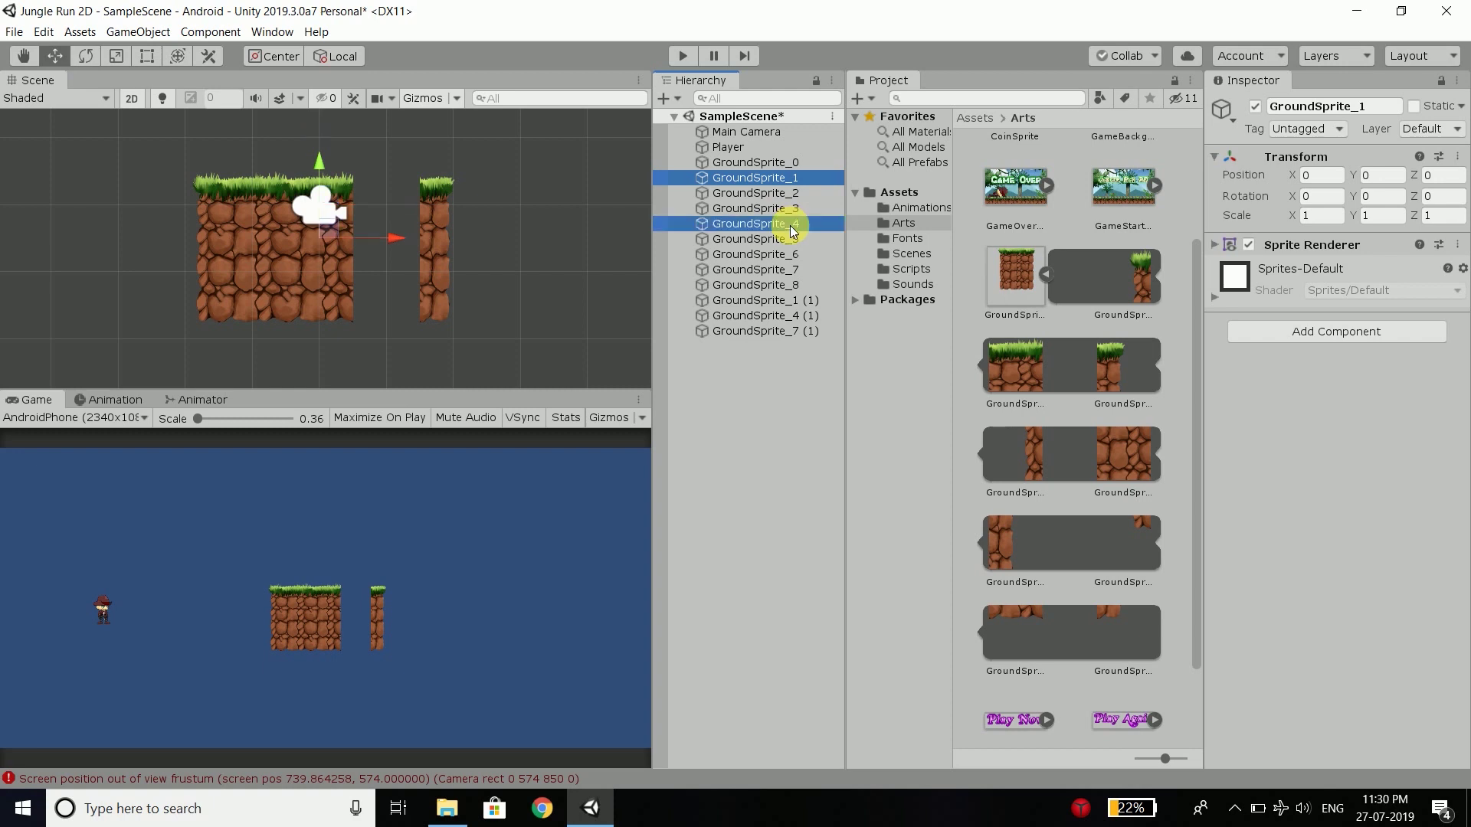
left_click(707, 271, "ctrl")
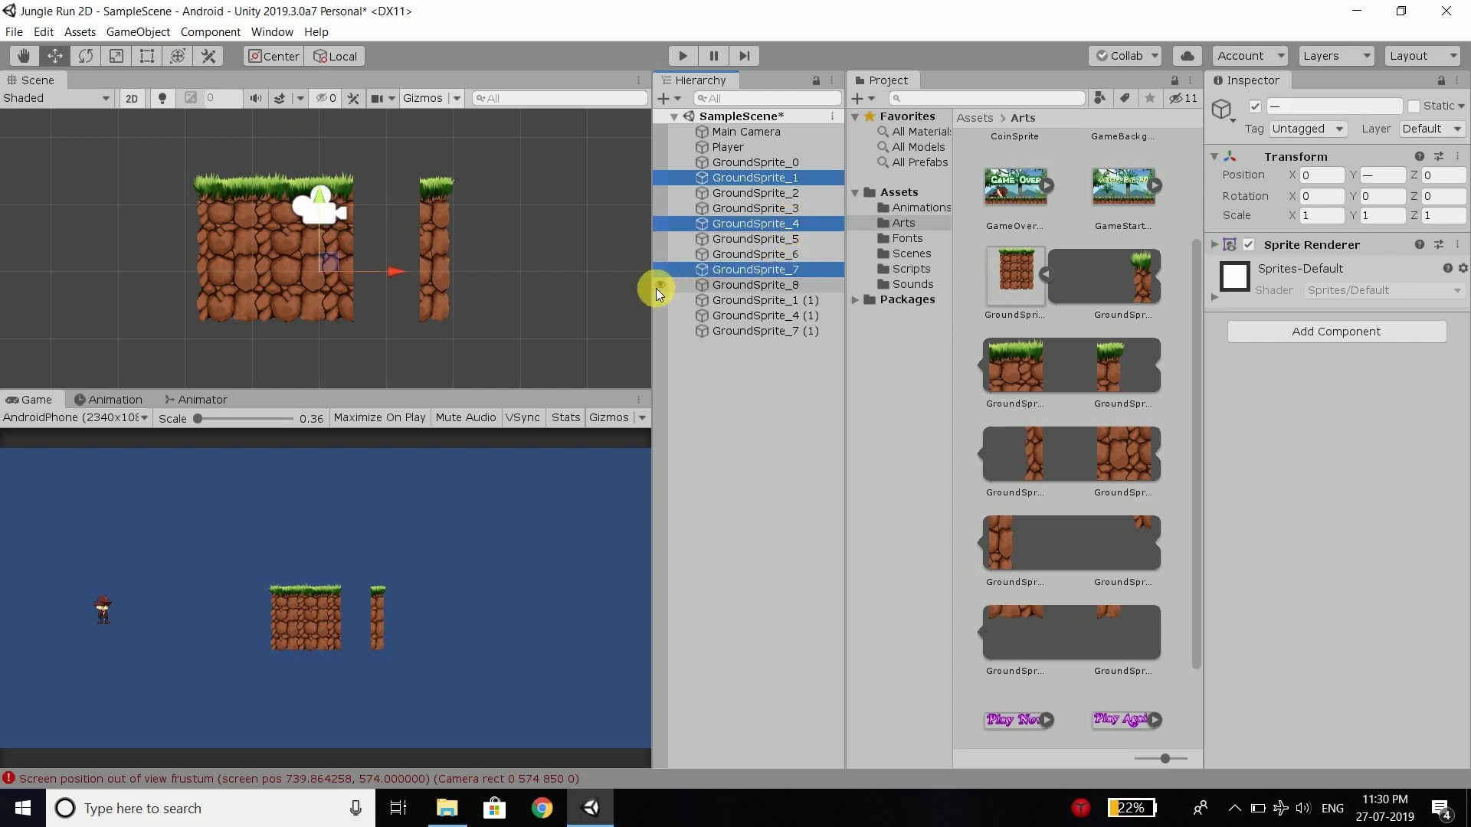
key("ctrl+d")
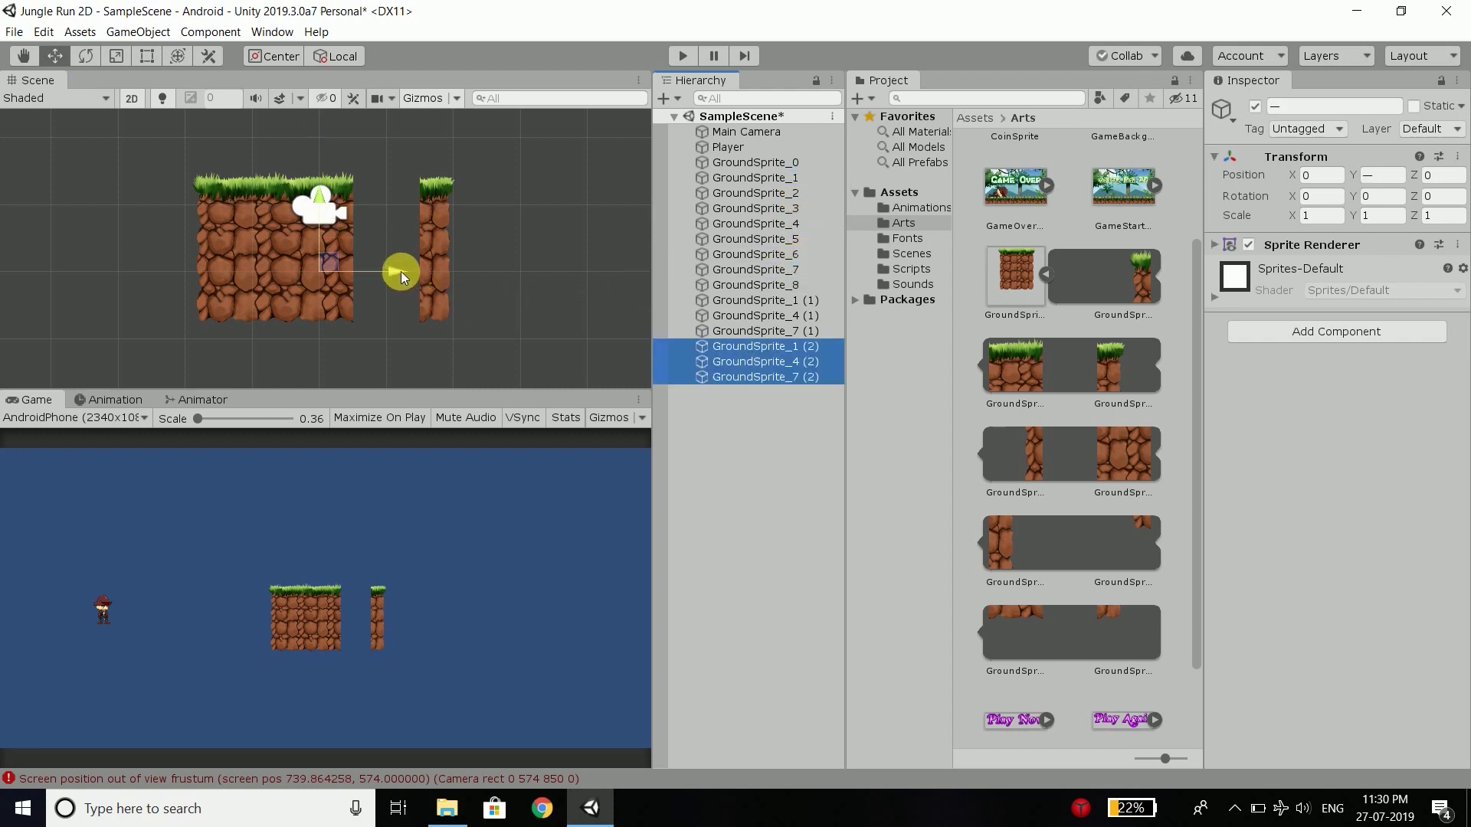
left_click_drag(394, 271, 446, 273, "ctrl")
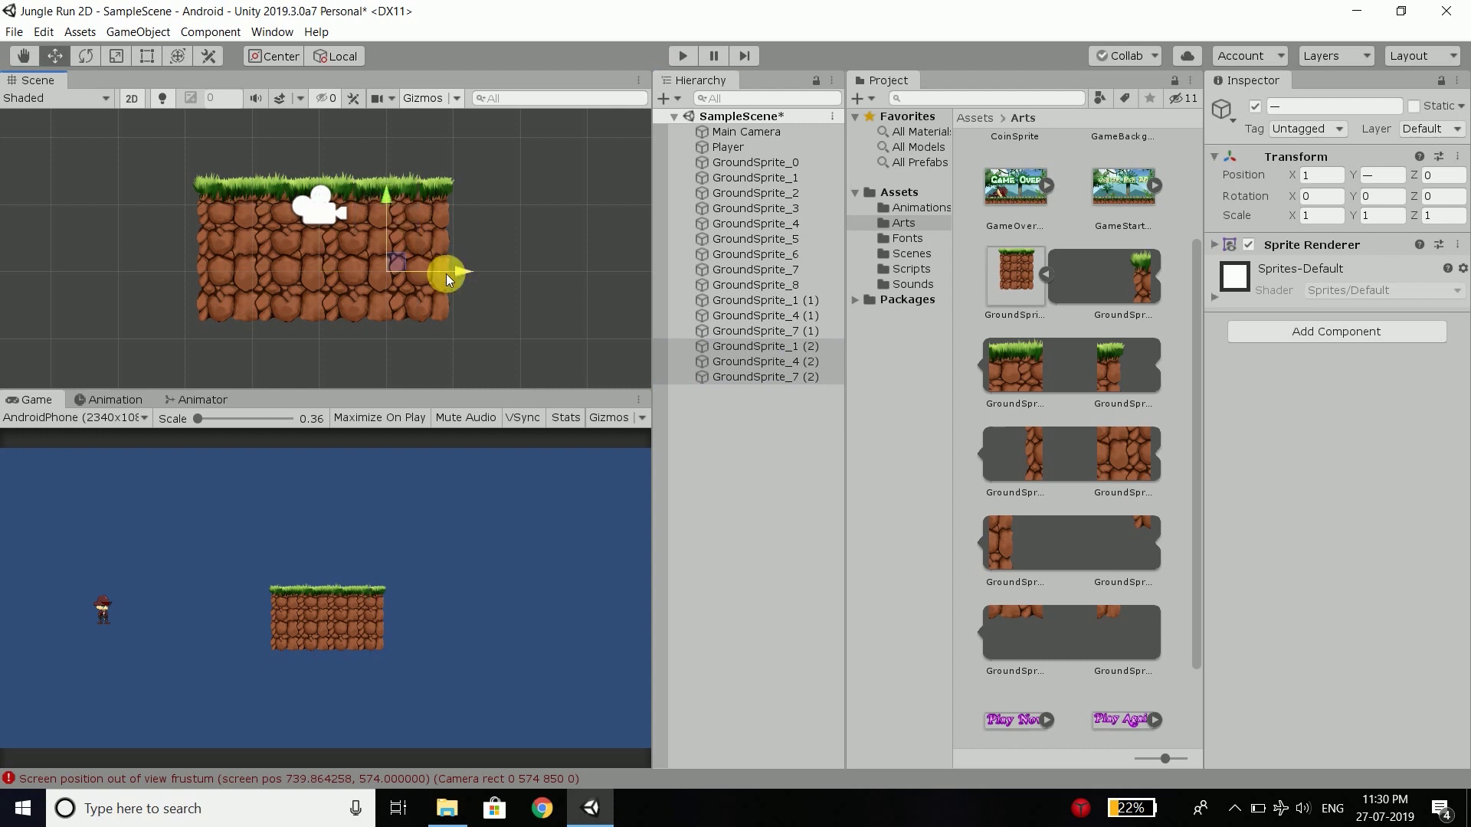
scroll(337, 239, "down", 2)
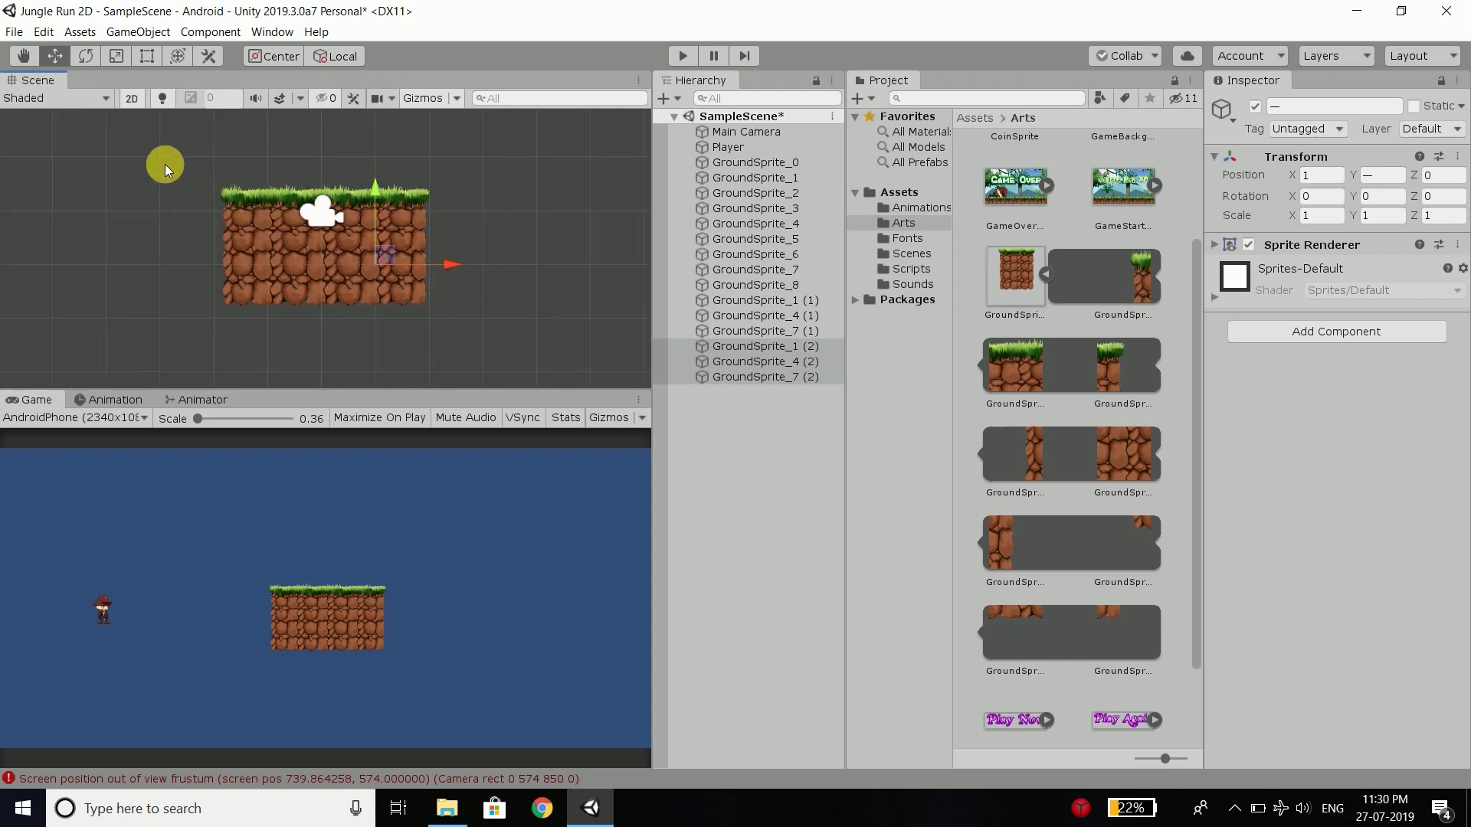
left_click_drag(164, 164, 493, 317)
left_click(349, 351)
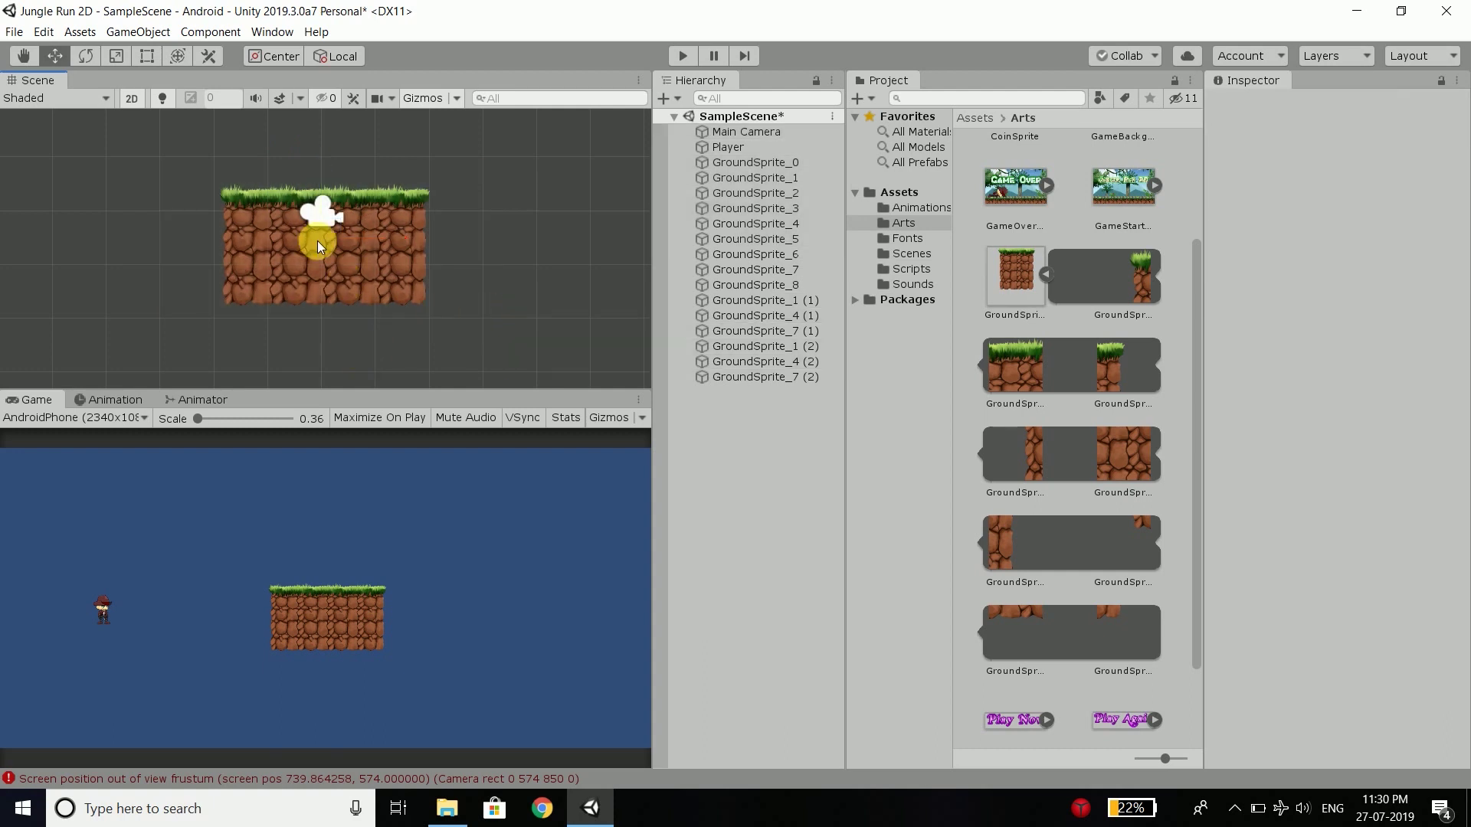
scroll(317, 241, "up", 2)
left_click_drag(425, 288, 526, 346)
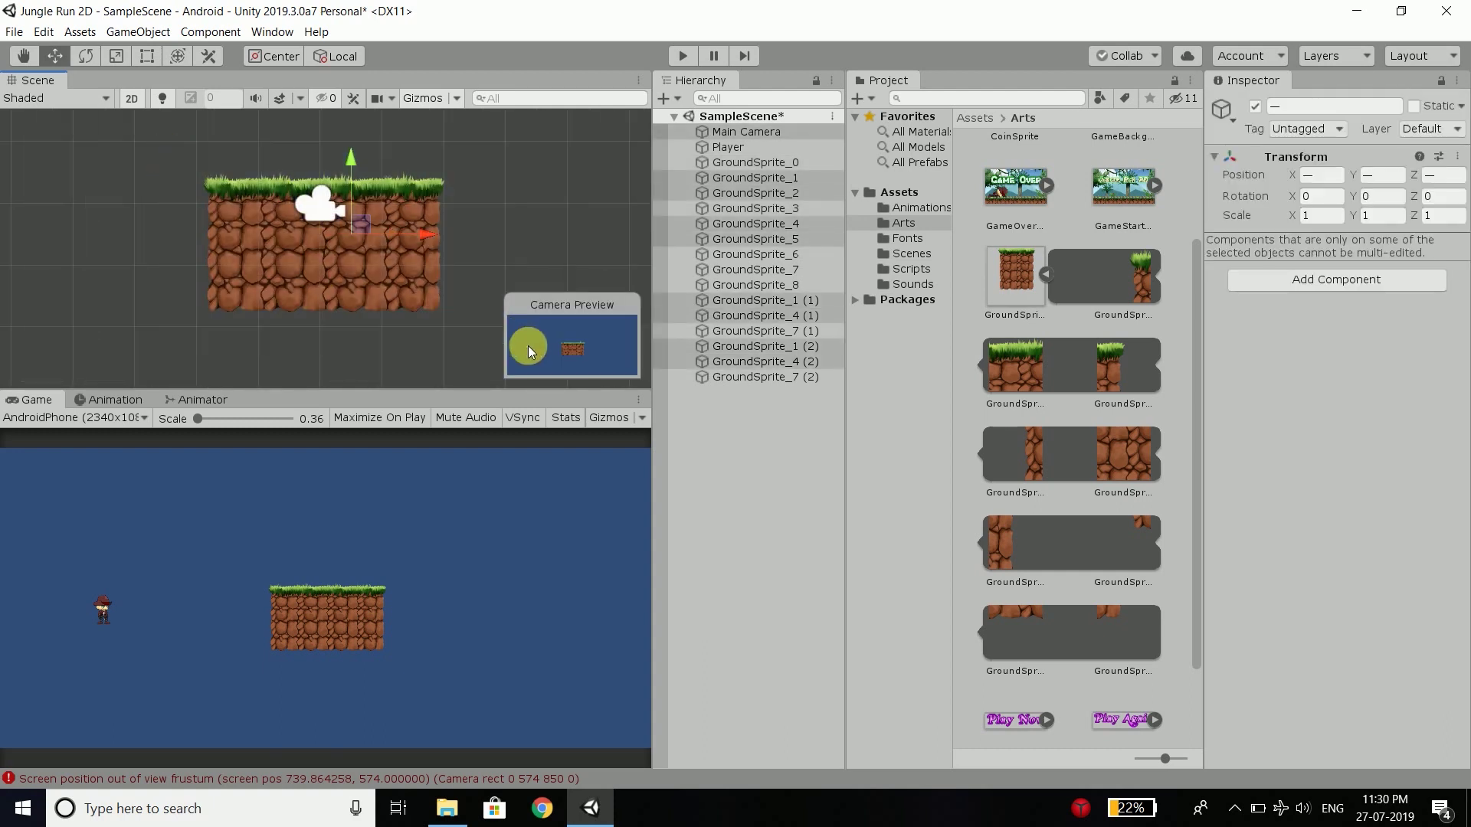
left_click(155, 170)
left_click_drag(190, 171, 493, 360)
left_click(539, 192)
left_click(729, 162)
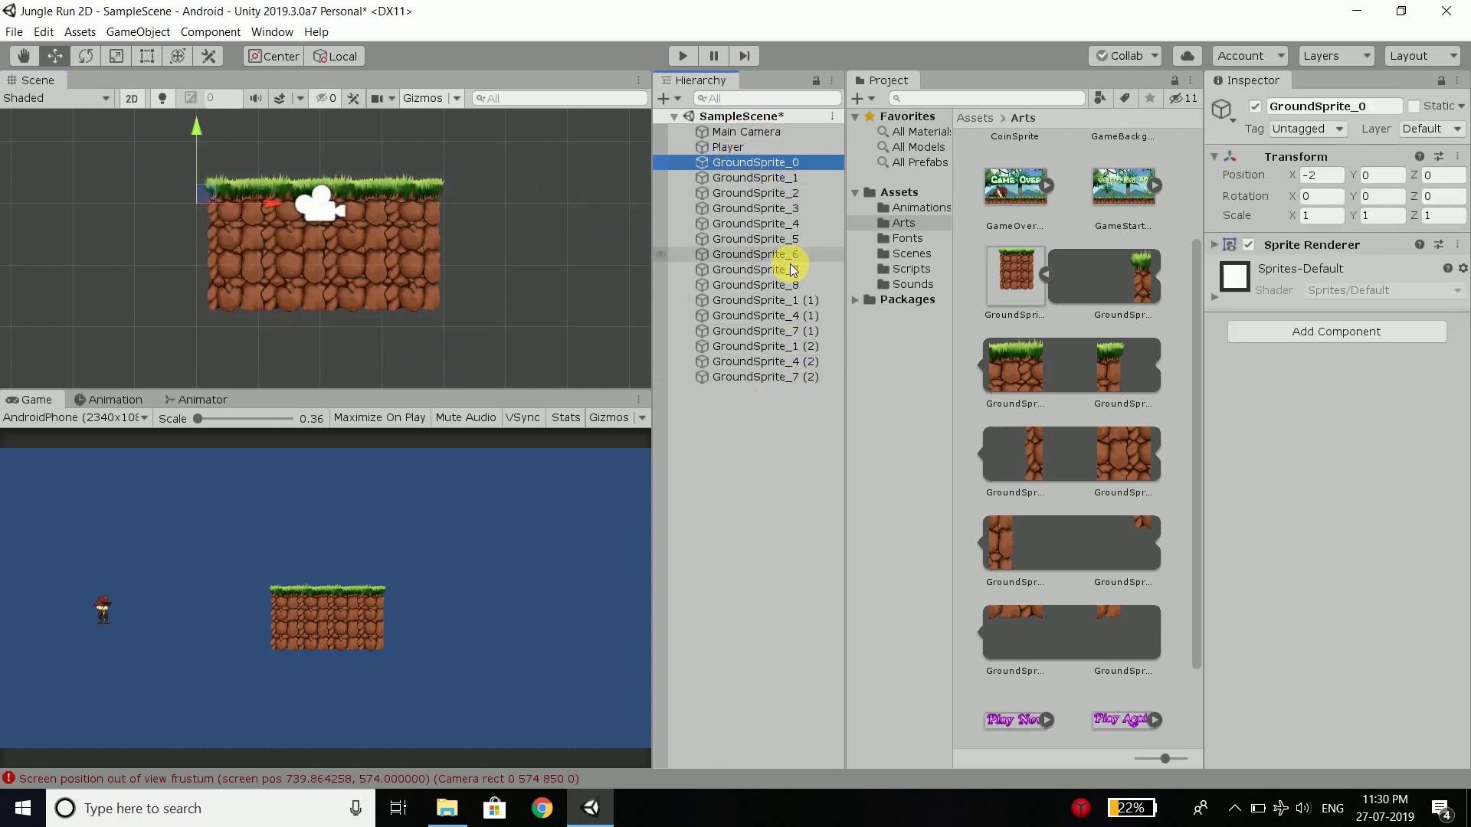
left_click(776, 376, "shift")
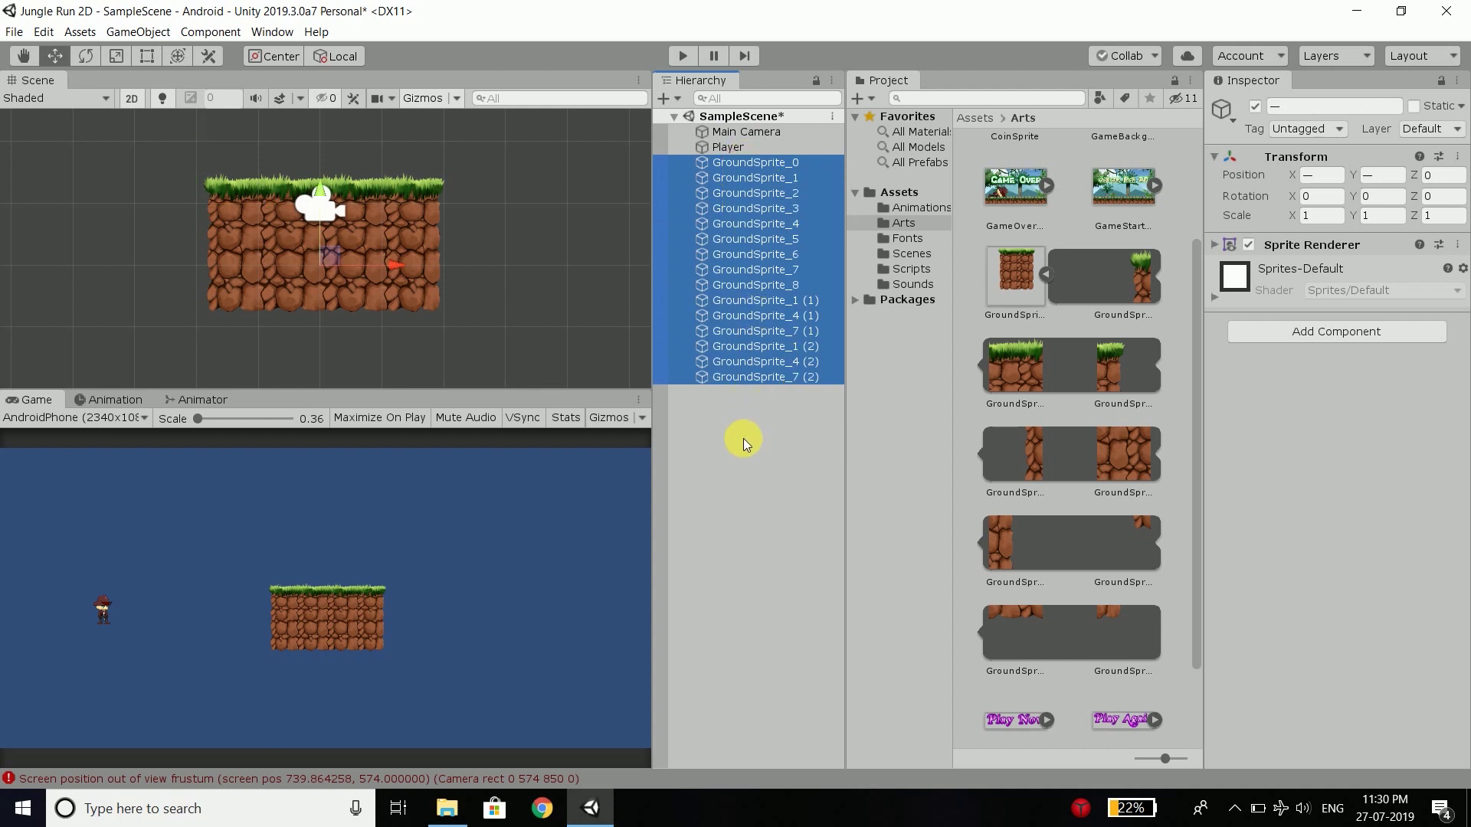
left_click(724, 444)
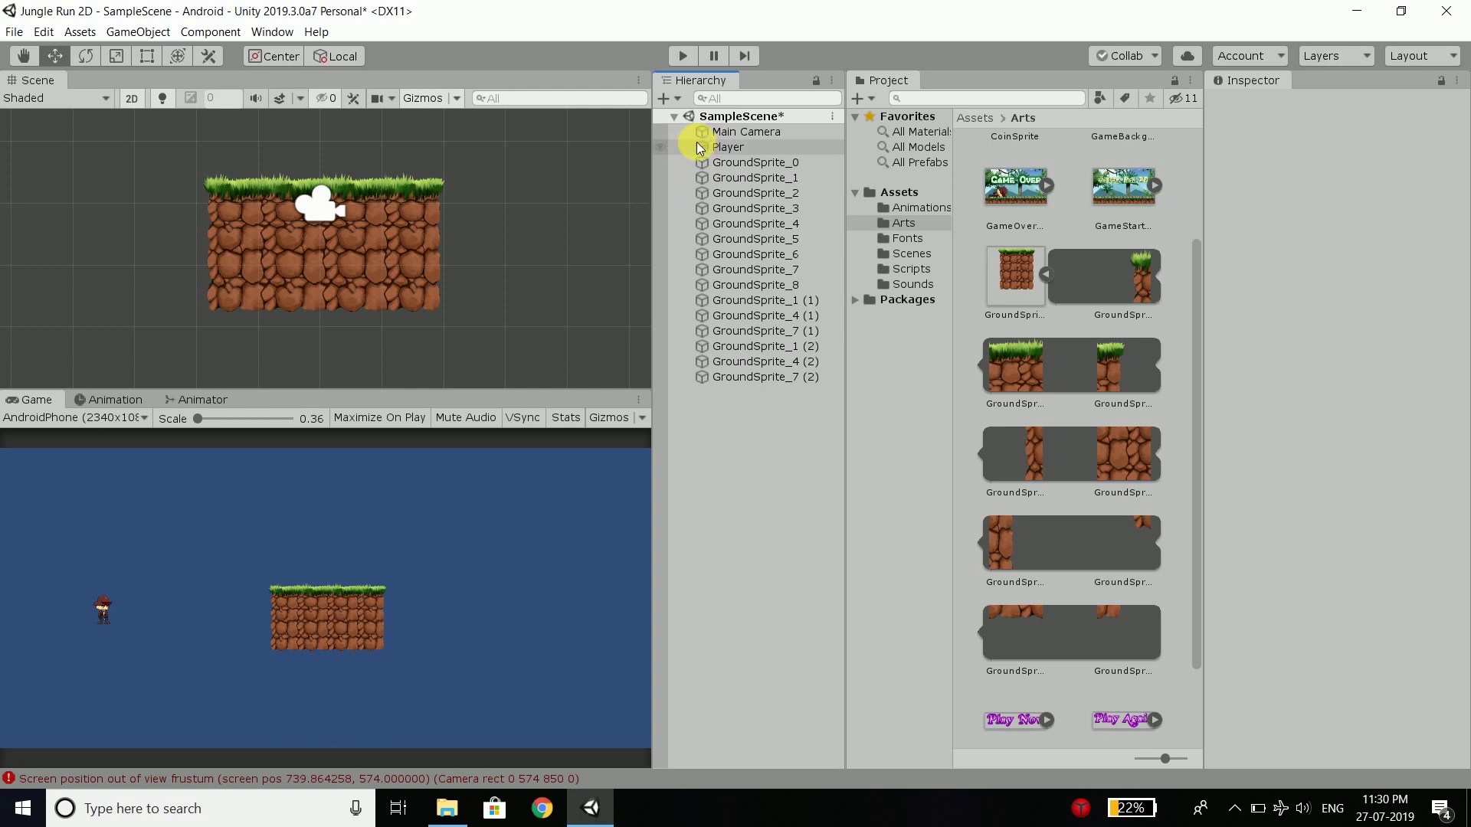
Create an empty game object in the scene and name it SmallGround.
right_click(743, 435)
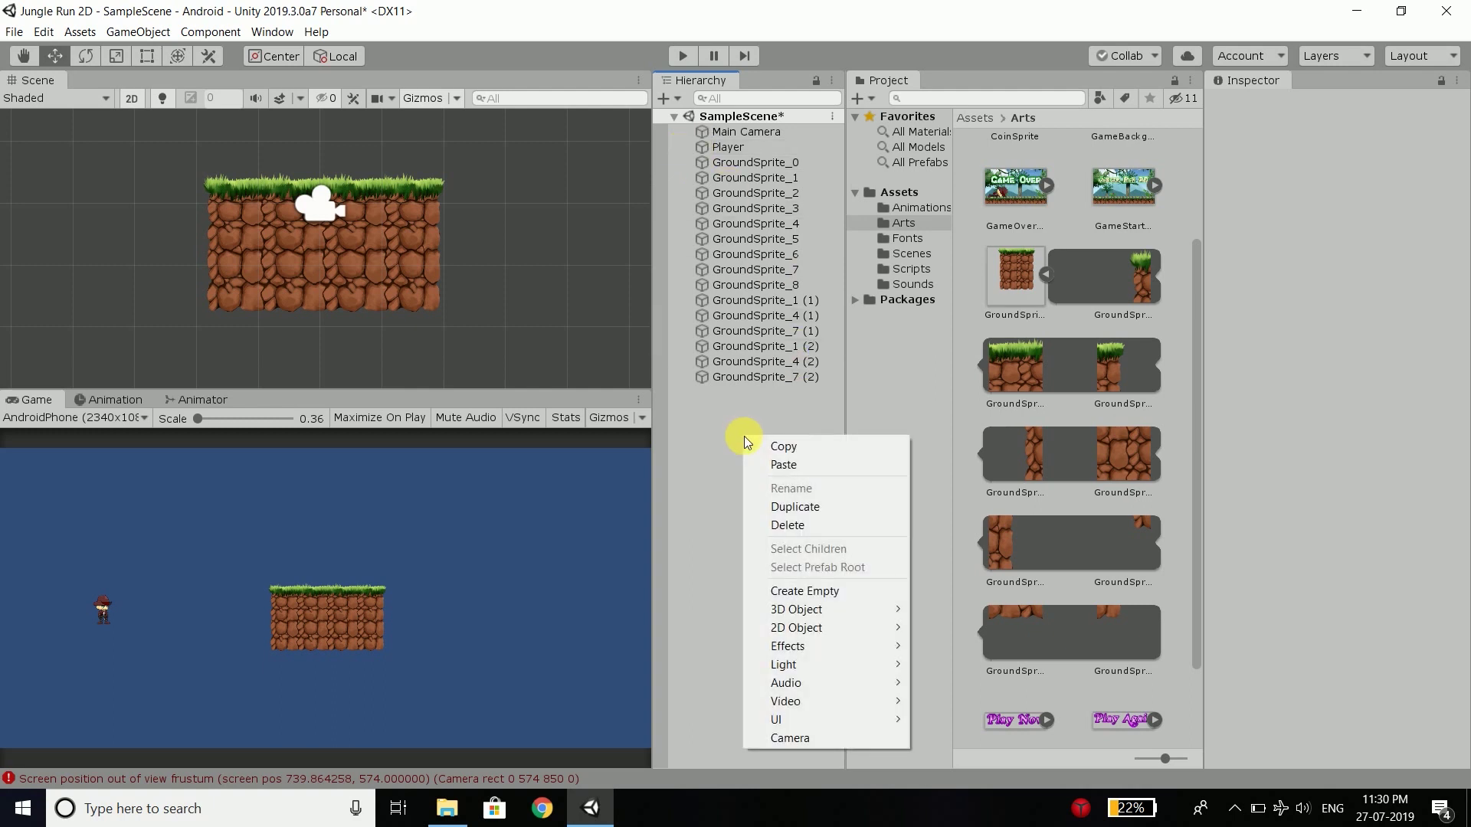
left_click(806, 595)
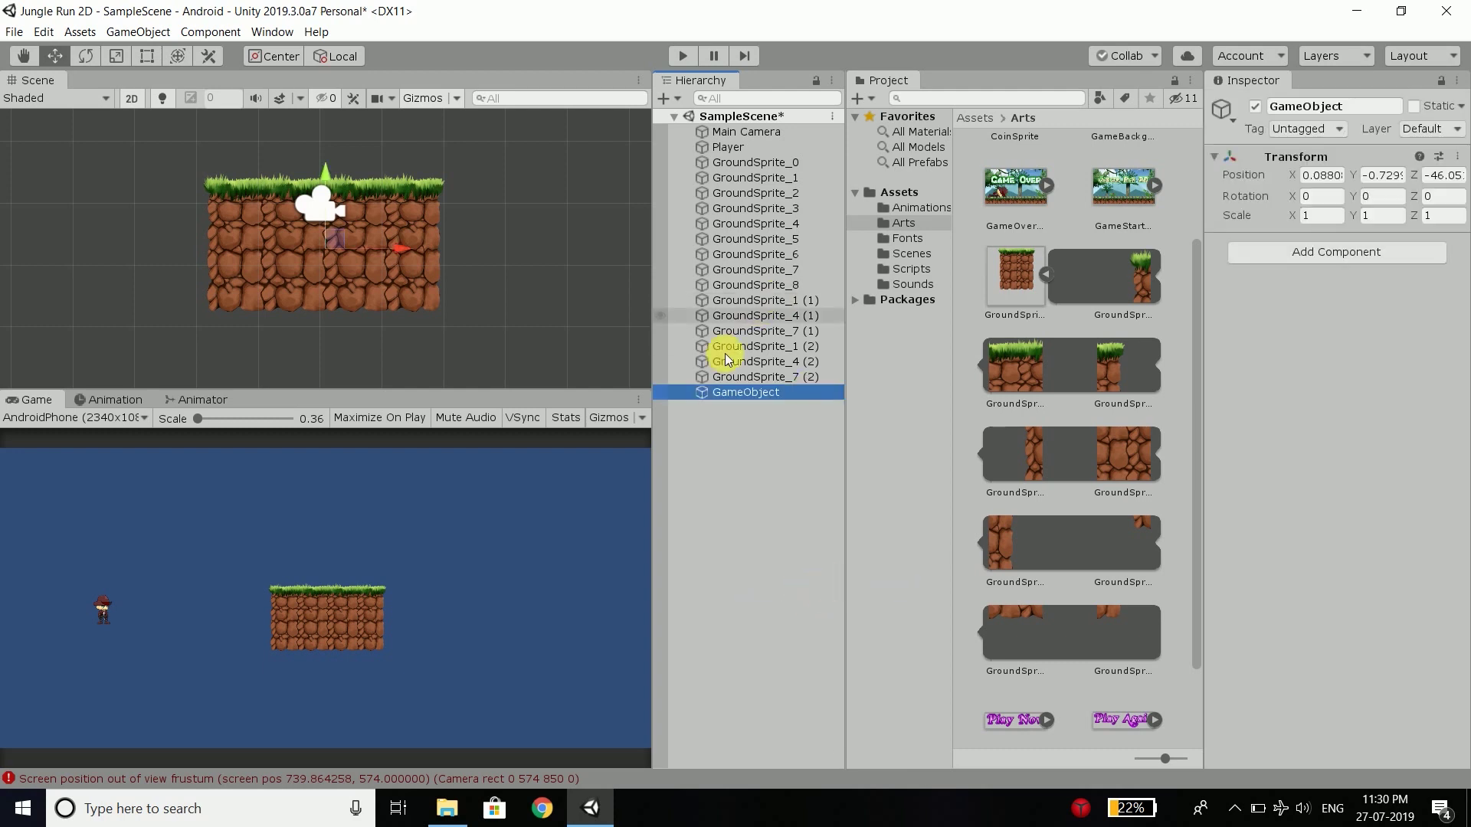
left_click(728, 394)
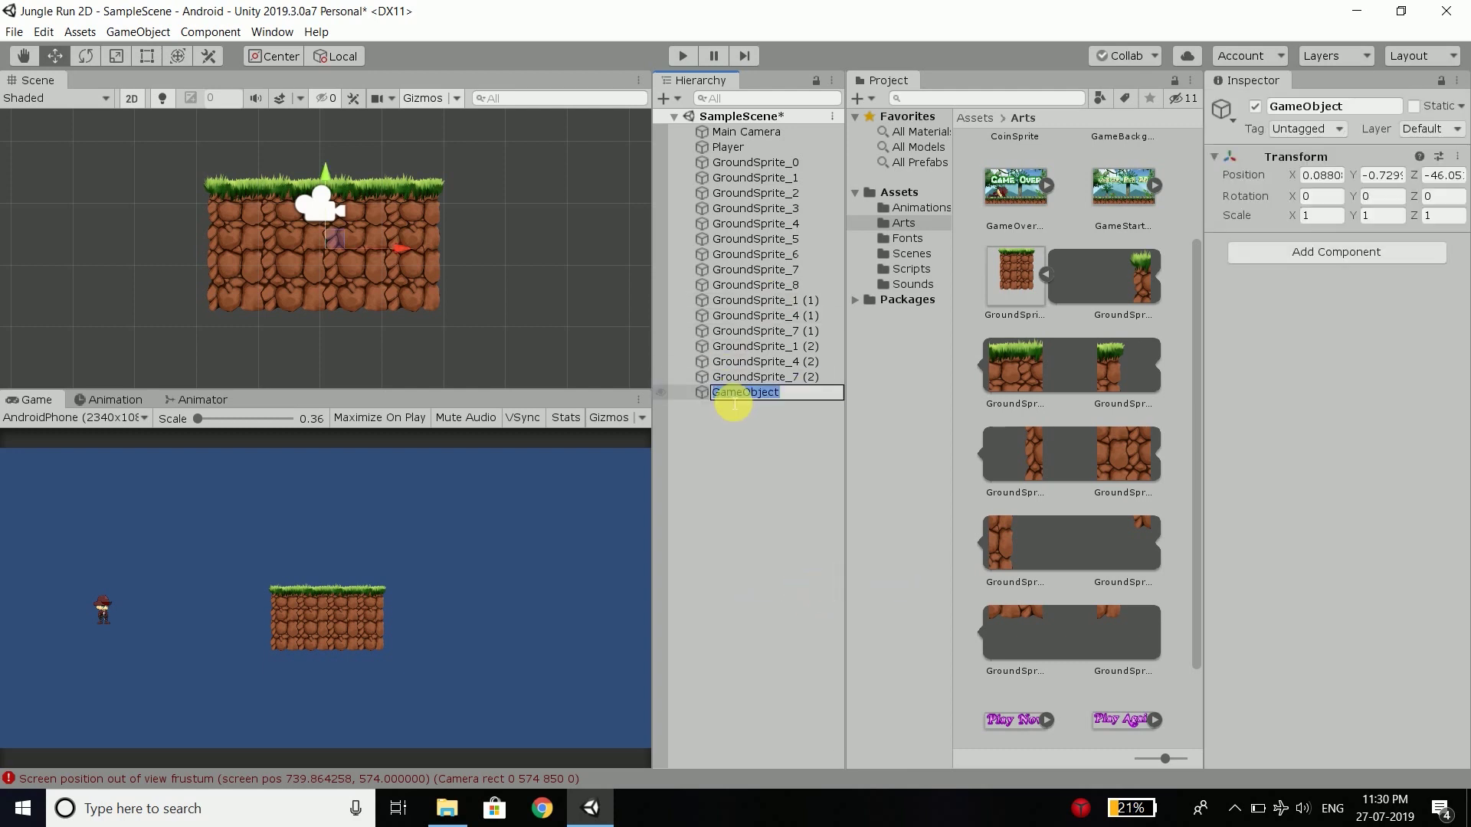
type("Small")
type("Pla")
key("BackSpace")
key("BackSpace")
key("BackSpace")
type("Ground")
key("Return")
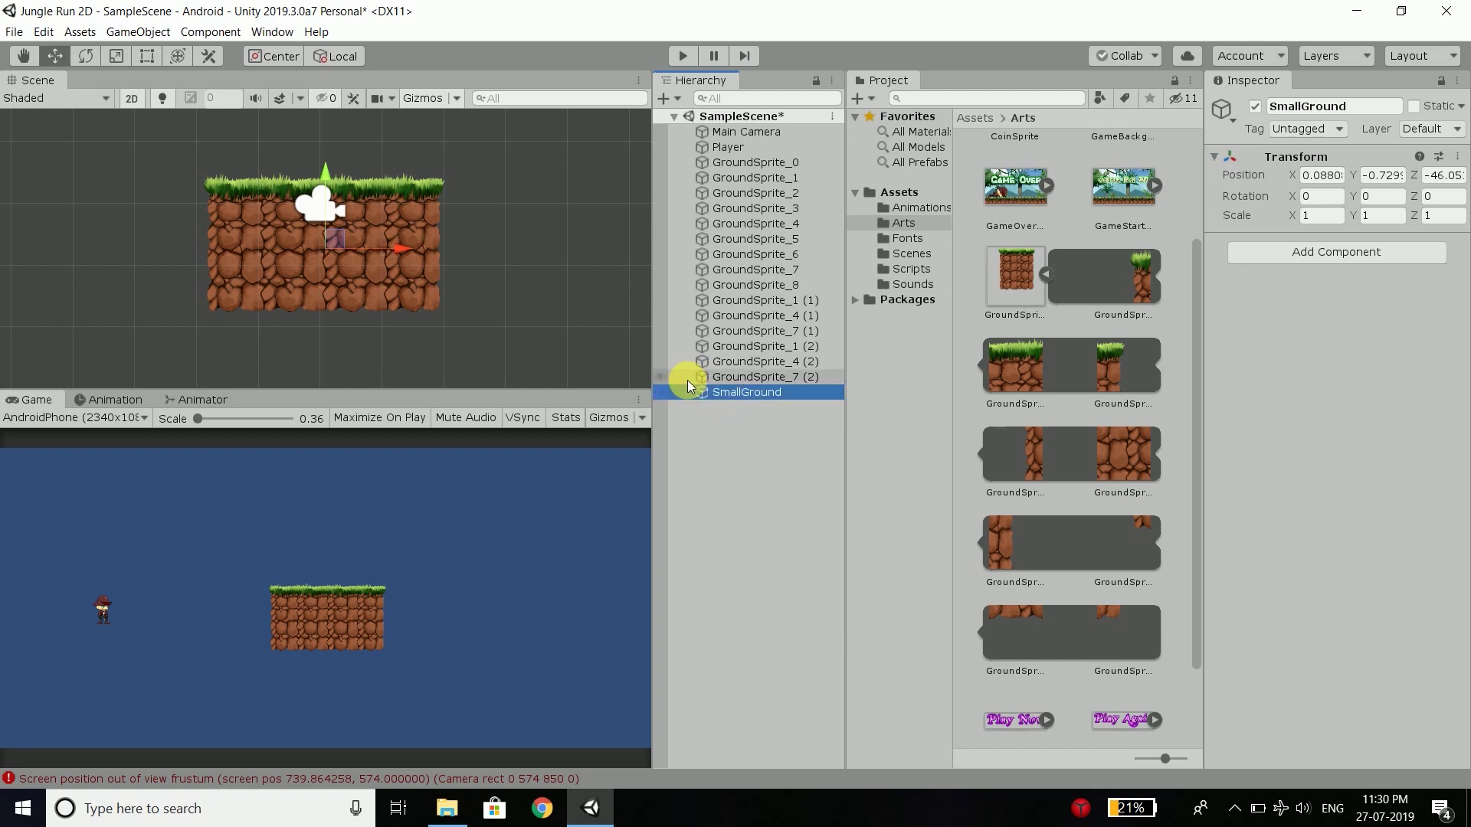
Make all GroundSprite tiles, including the copies, children of SmallGround and collapse the group.
left_click(716, 376)
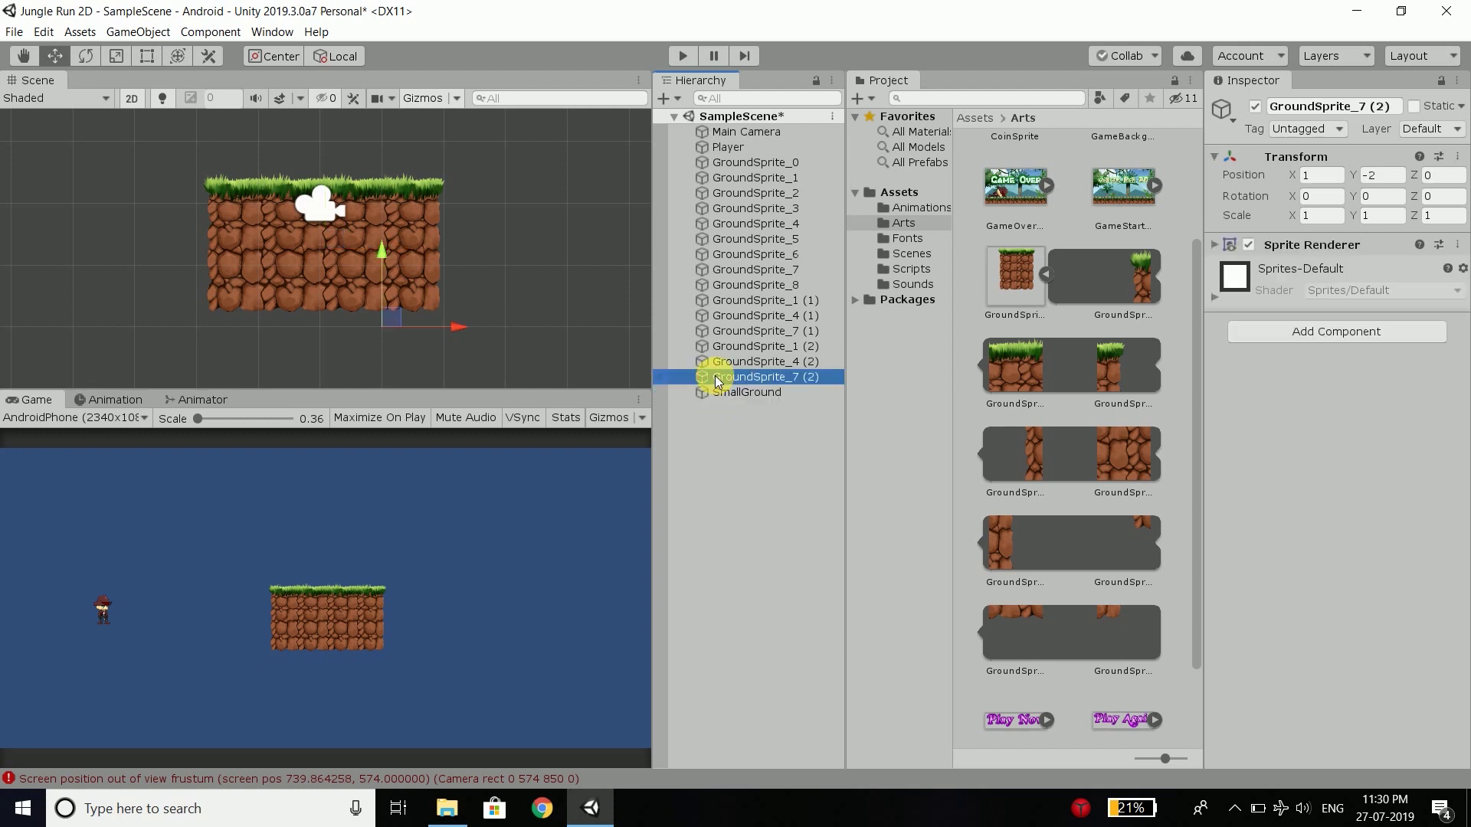
left_click(722, 162, "shift")
left_click_drag(749, 168, 747, 391)
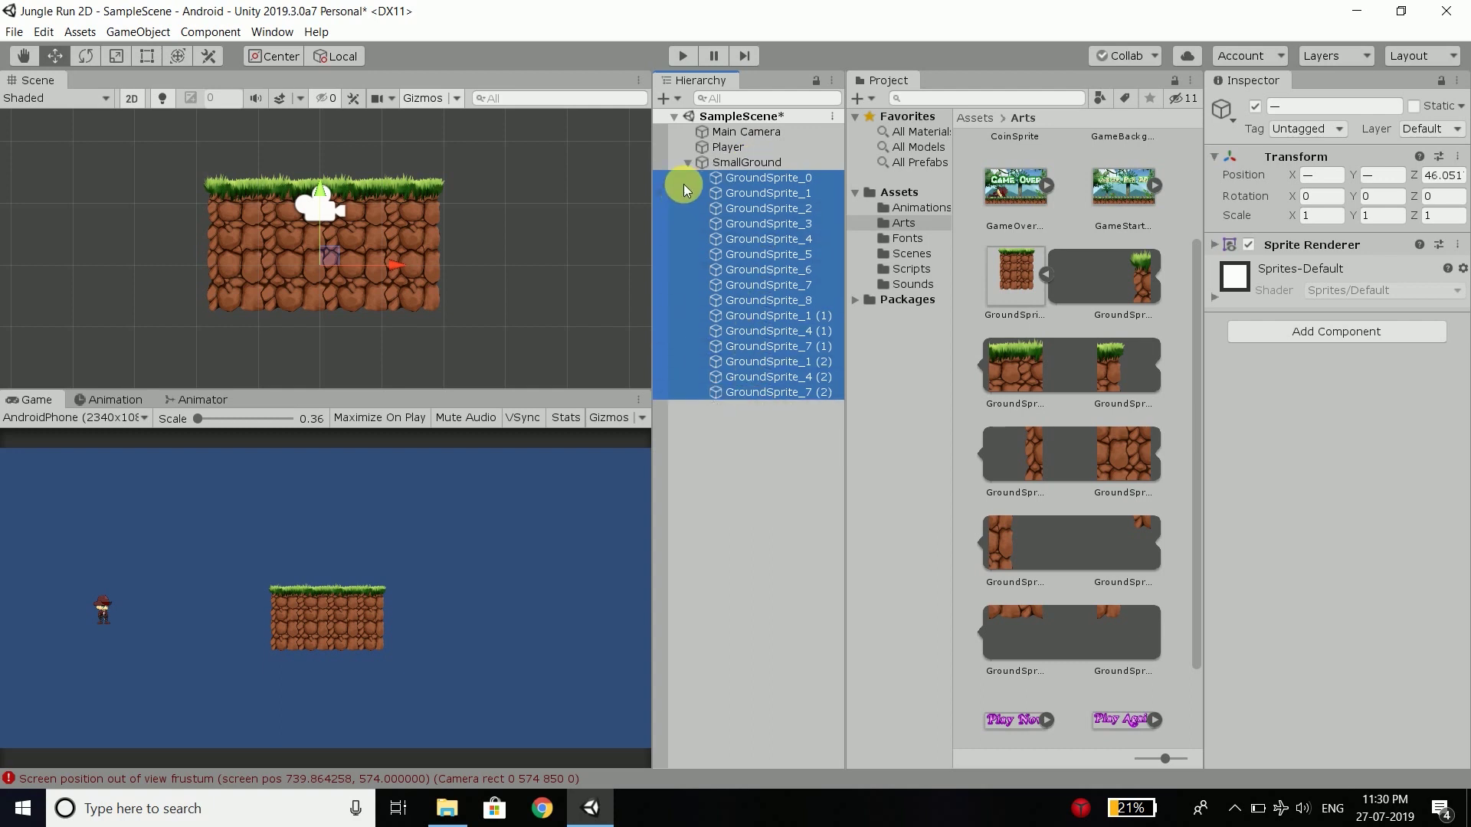
left_click(687, 162)
Move SmallGround down to about Y -2.73 and left to about X -6.91 so it sits beneath the Player.
left_click(739, 161)
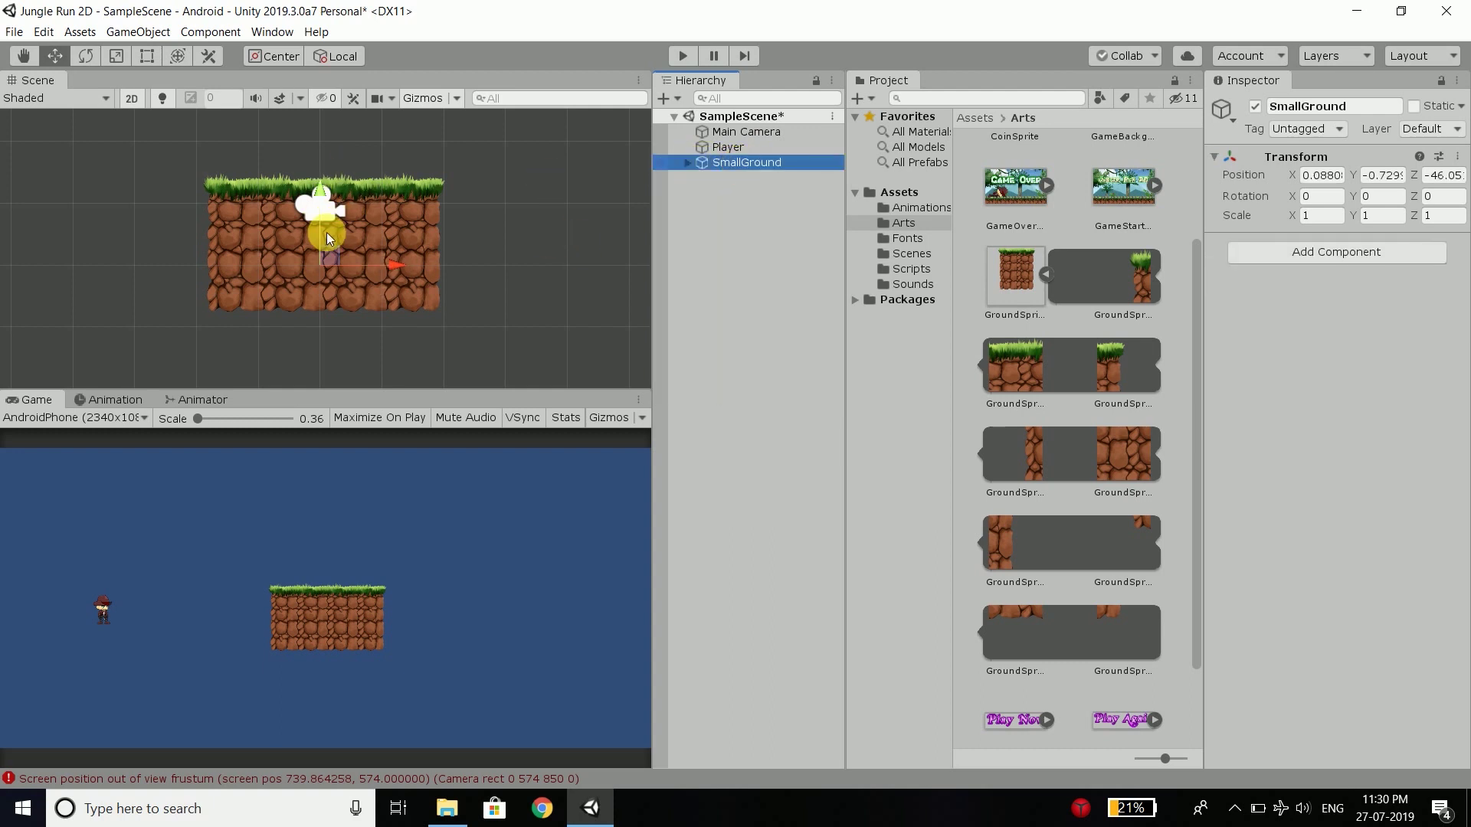
scroll(326, 233, "down", 10)
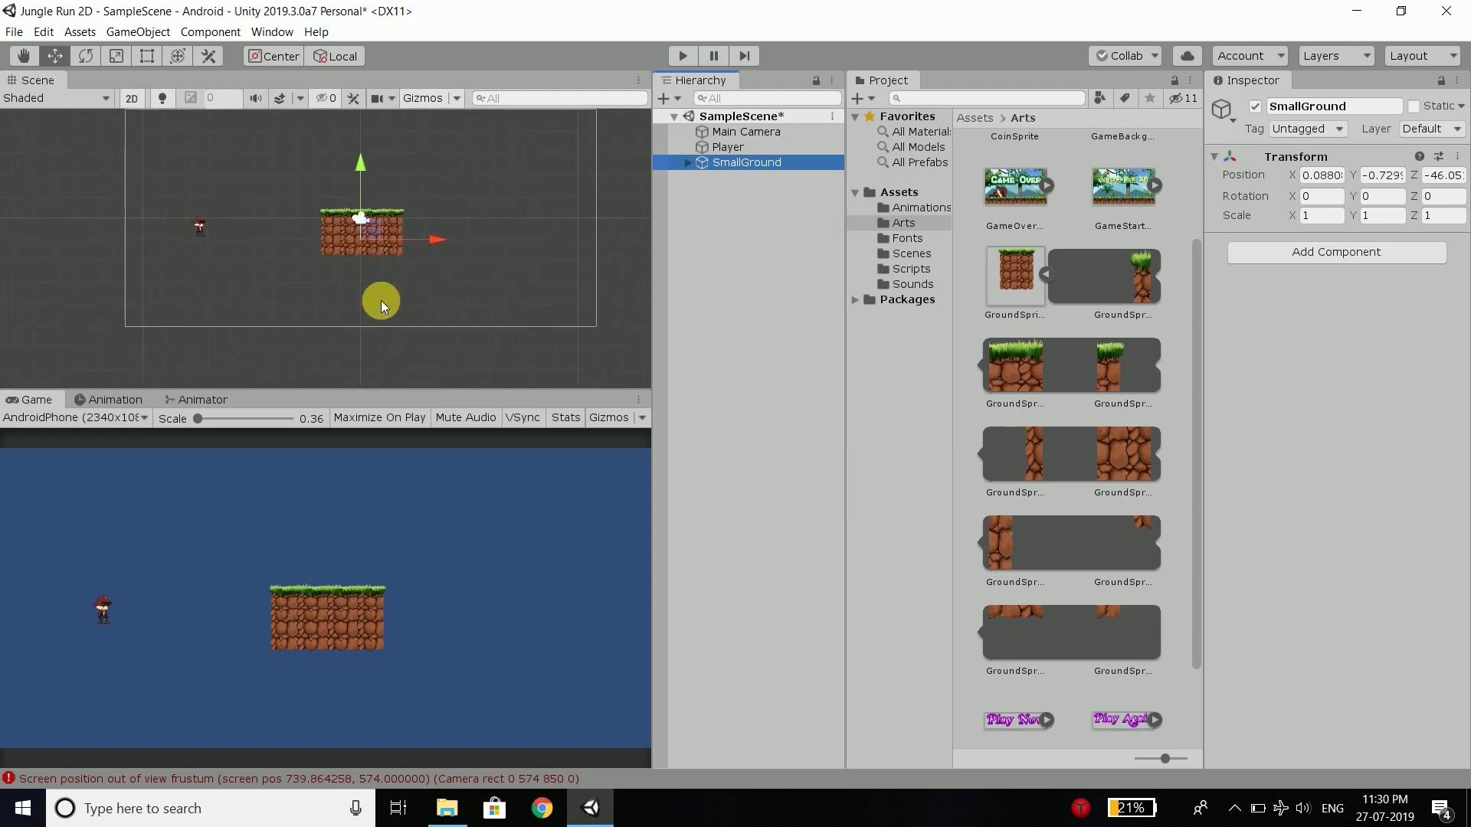
scroll(370, 230, "up", 3)
left_click_drag(356, 160, 355, 228)
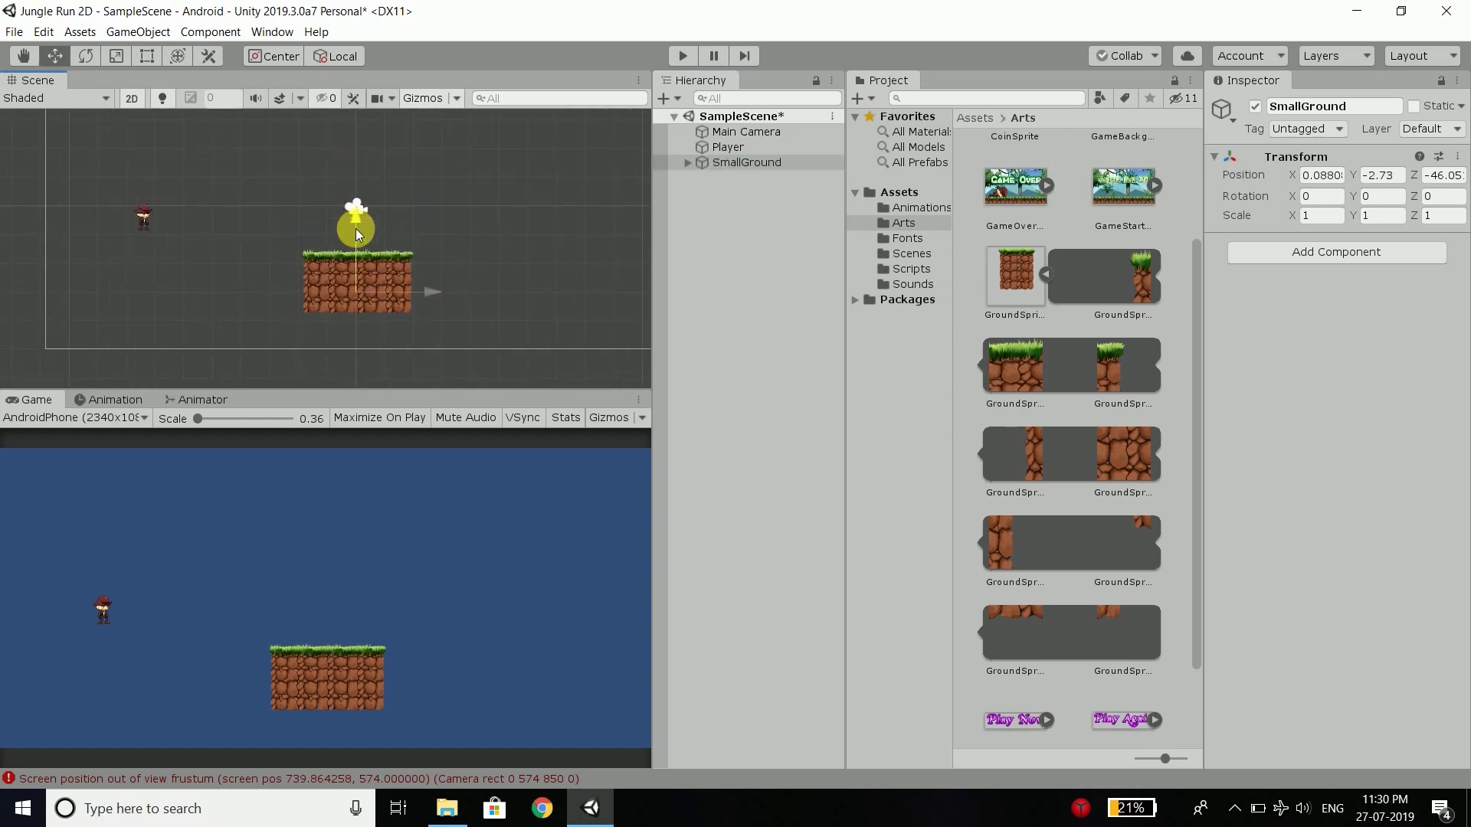
left_click(433, 290)
left_click_drag(433, 289, 245, 280)
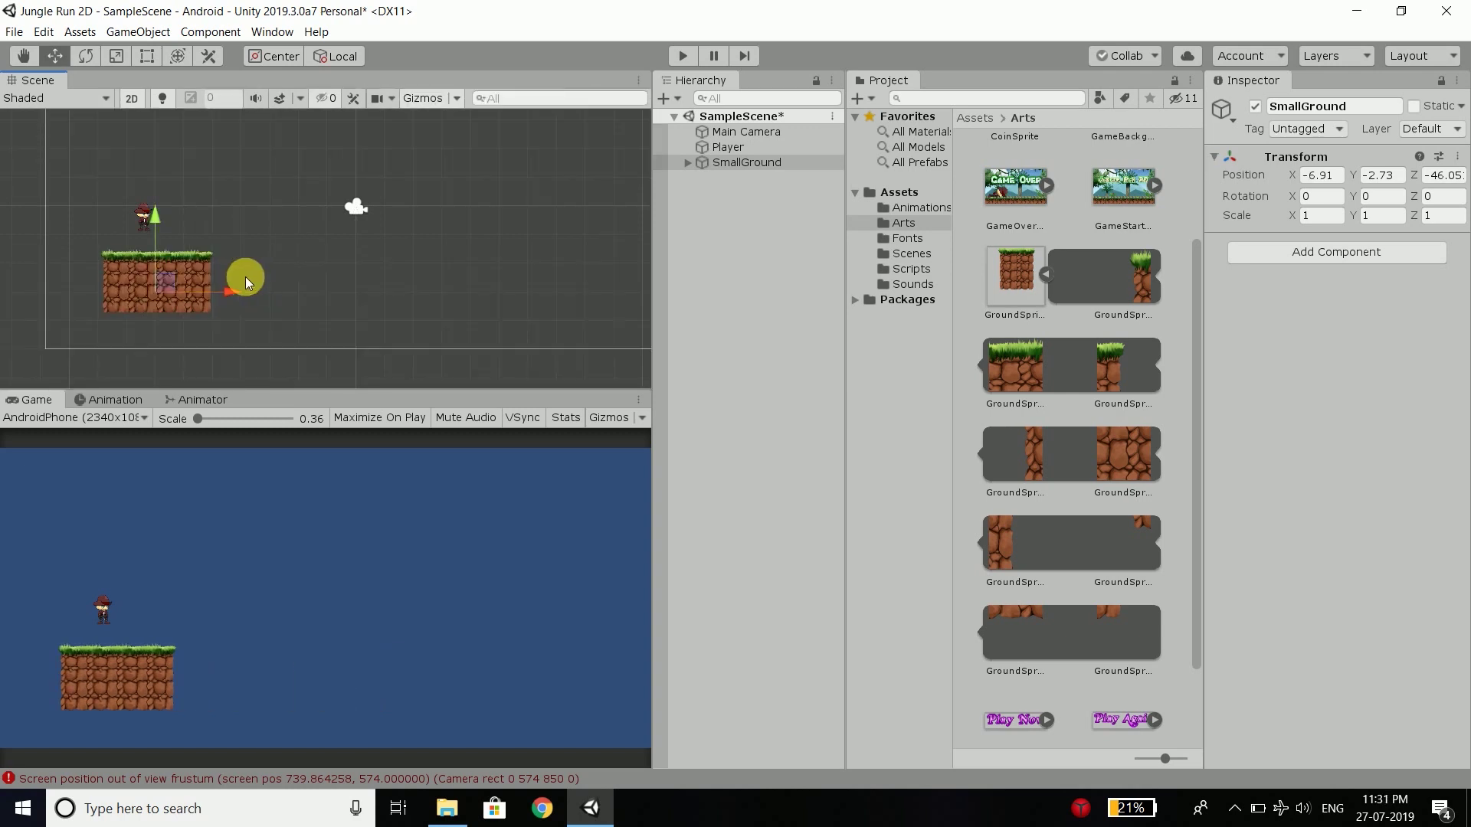
scroll(112, 314, "up", 2)
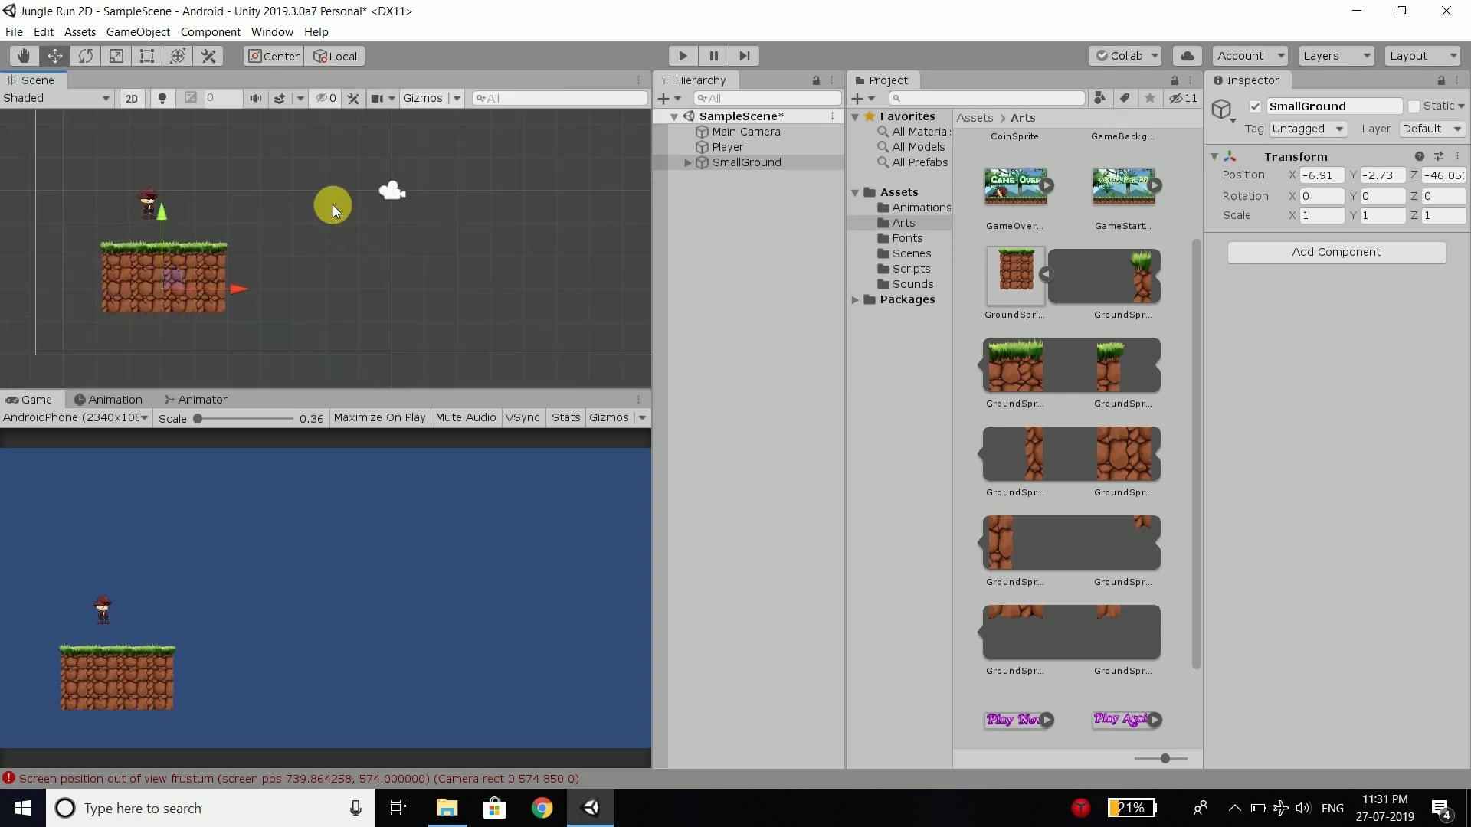
Move SmallGround right to about X -1.91, keeping its height.
left_click(753, 163)
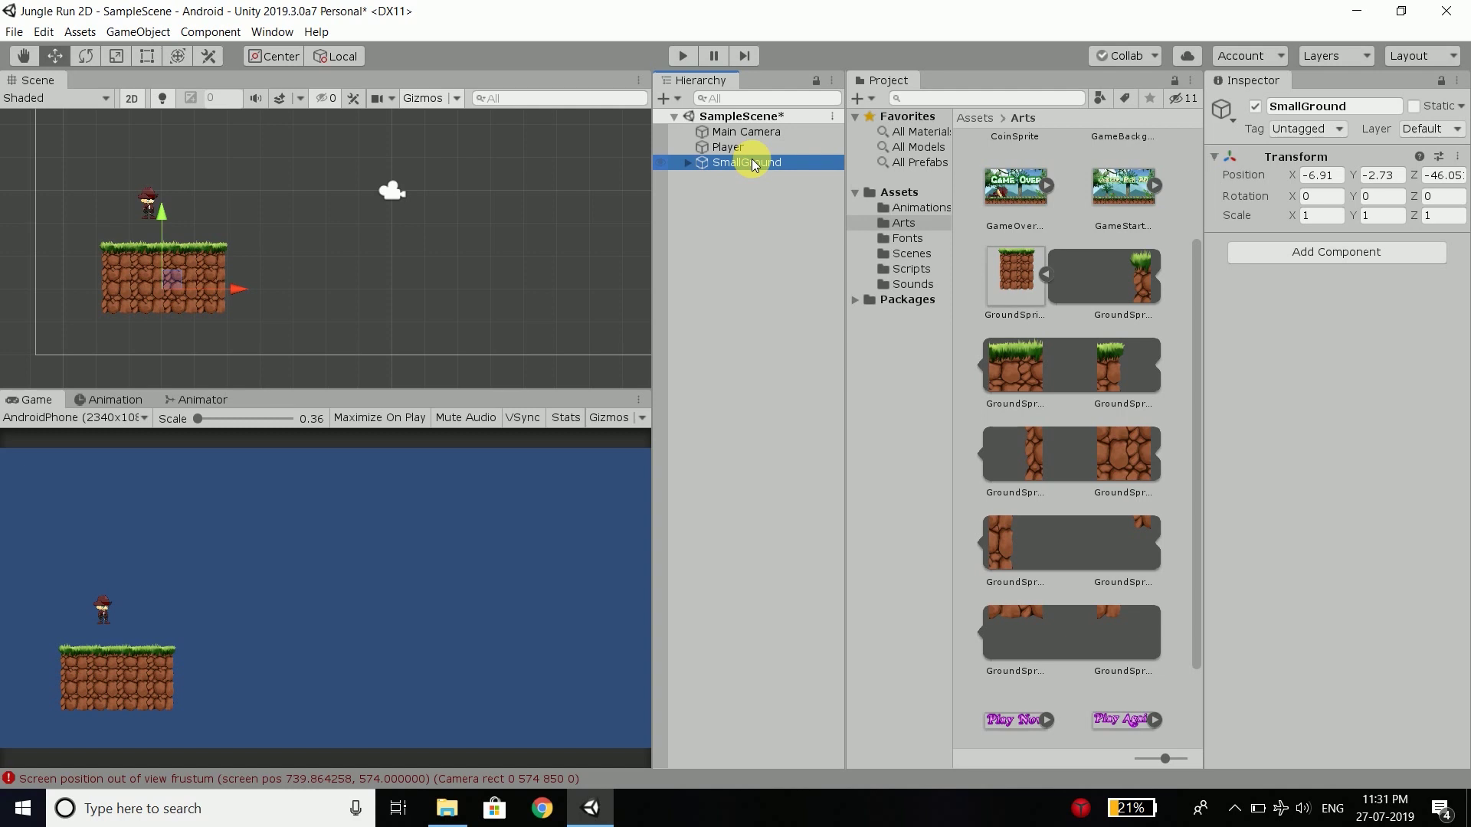
scroll(75, 329, "up", 3)
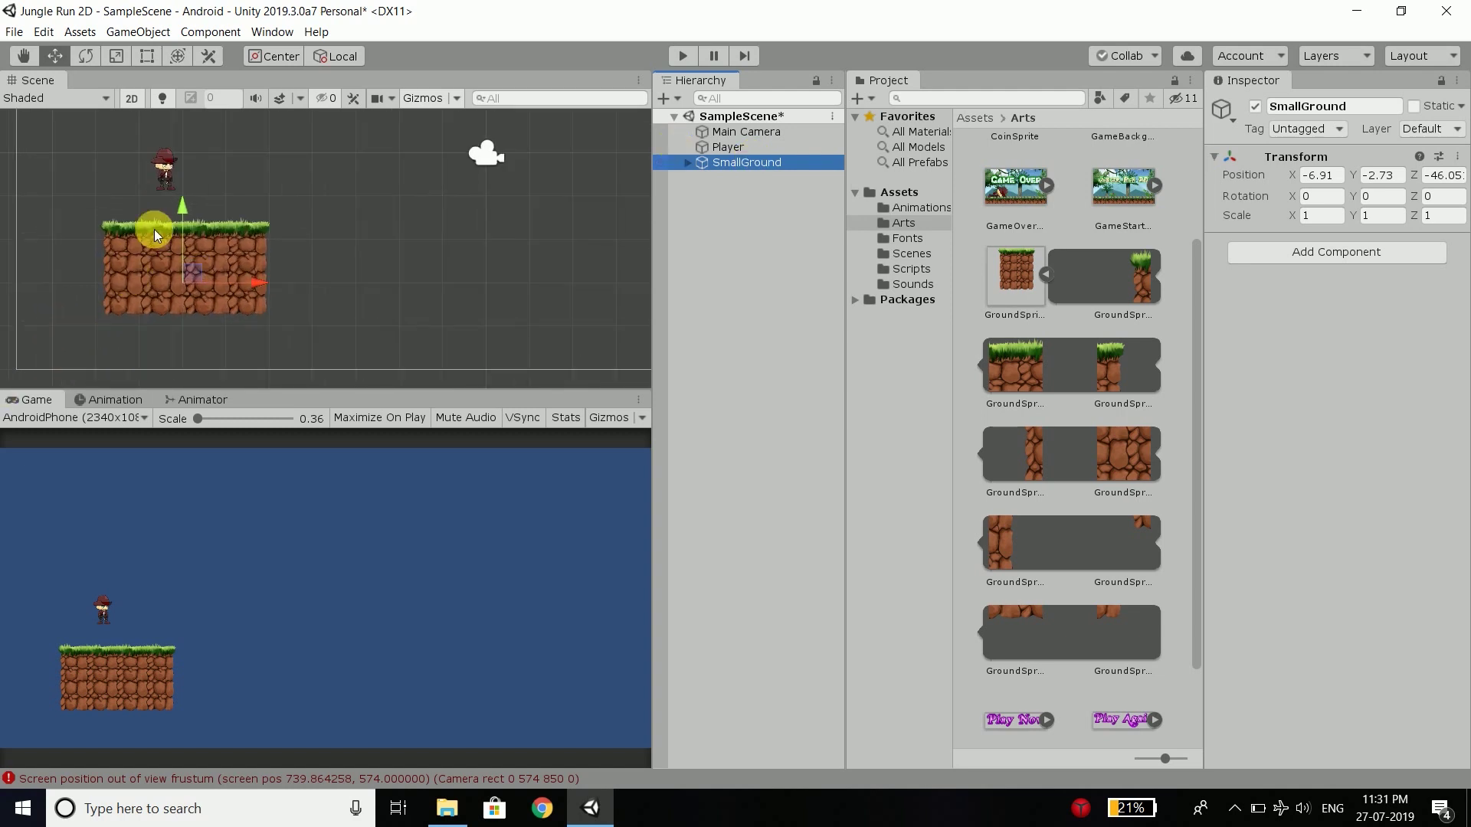
left_click_drag(261, 278, 470, 282)
scroll(317, 280, "down", 3)
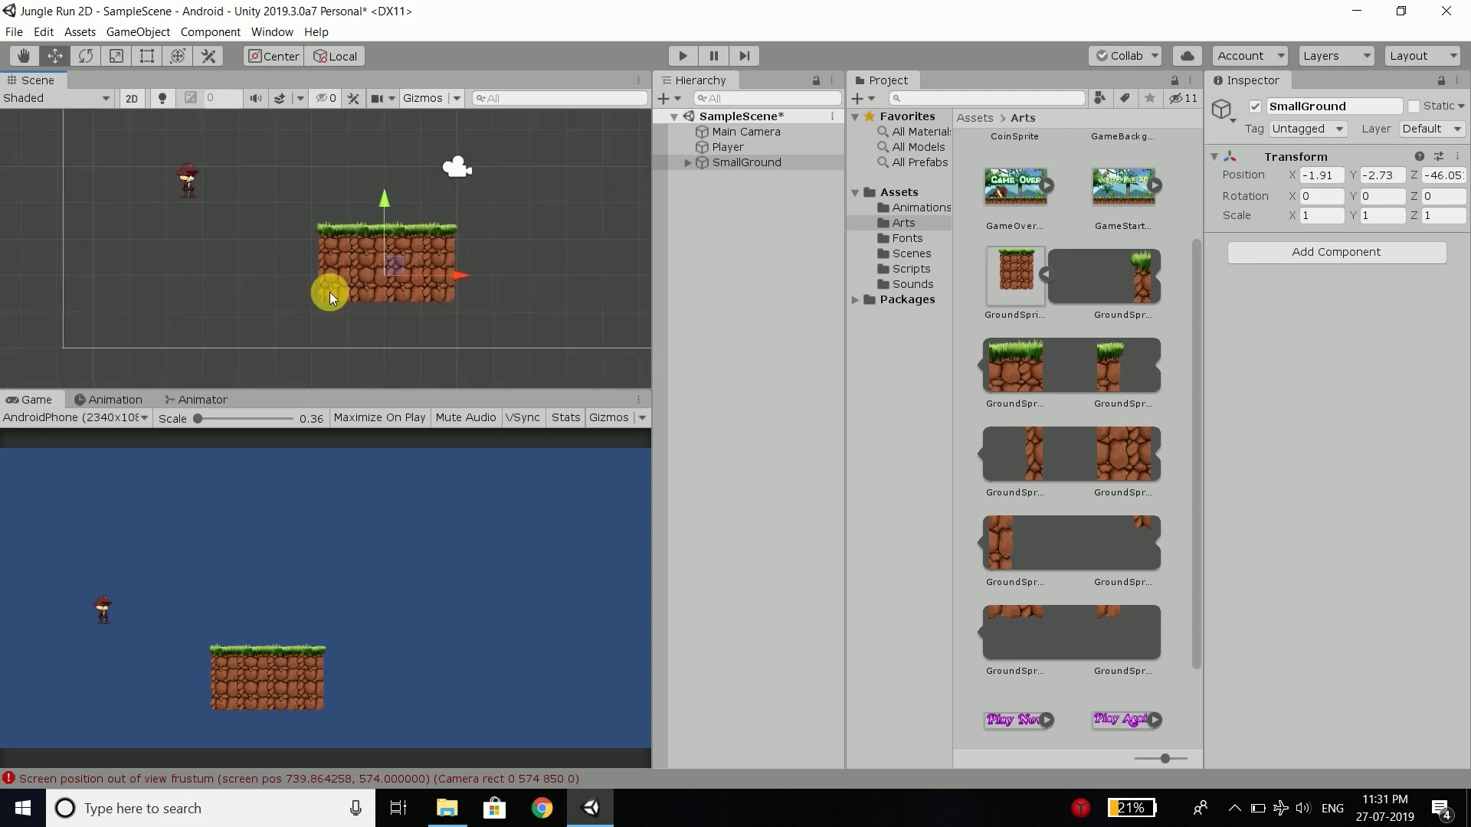
Move the left edge column (GroundSprite_0, GroundSprite_3 and GroundSprite_6) further left to open a gap for two more columns.
scroll(363, 342, "up", 2)
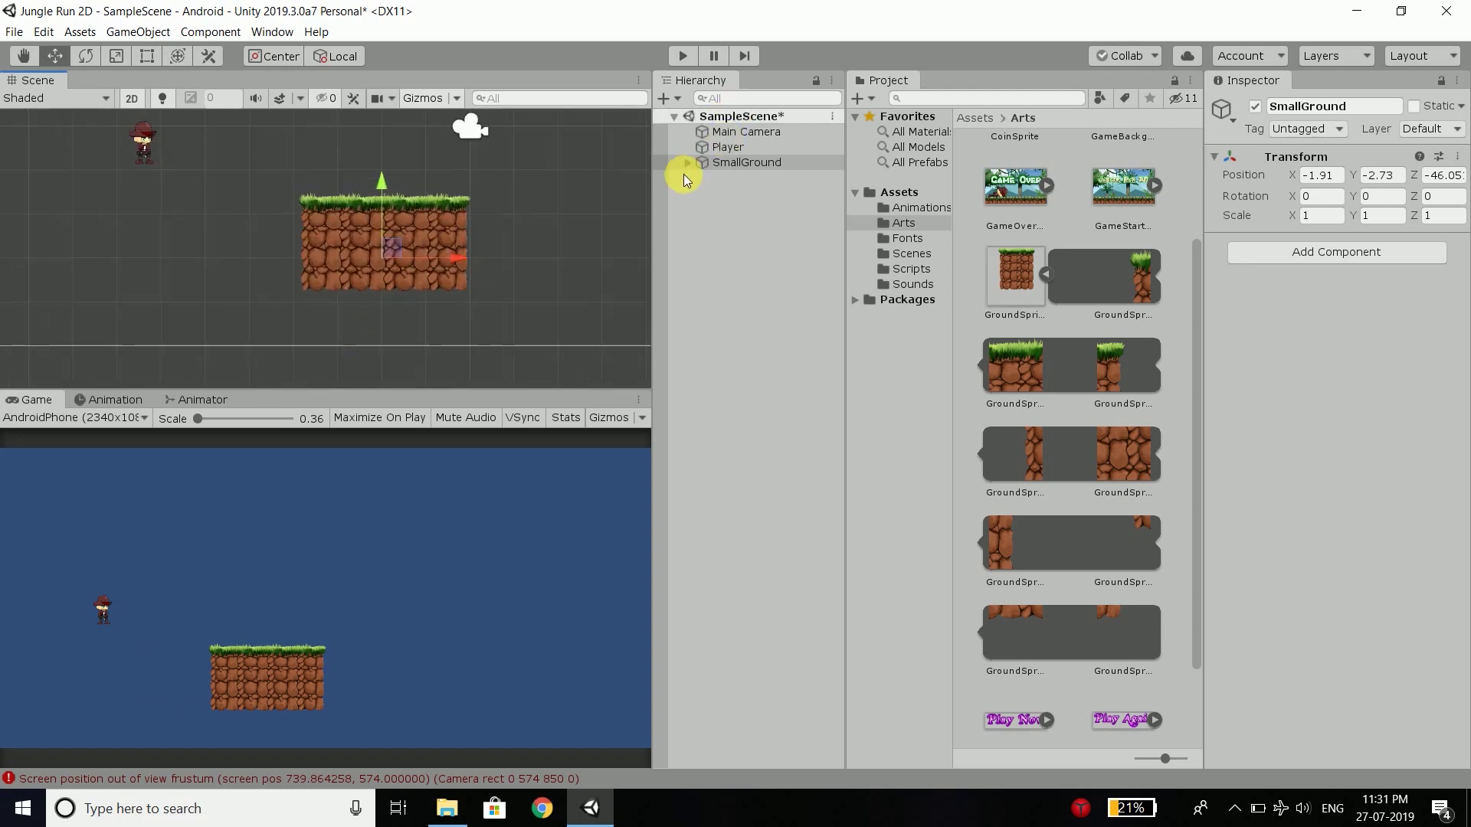
left_click_drag(242, 150, 328, 338)
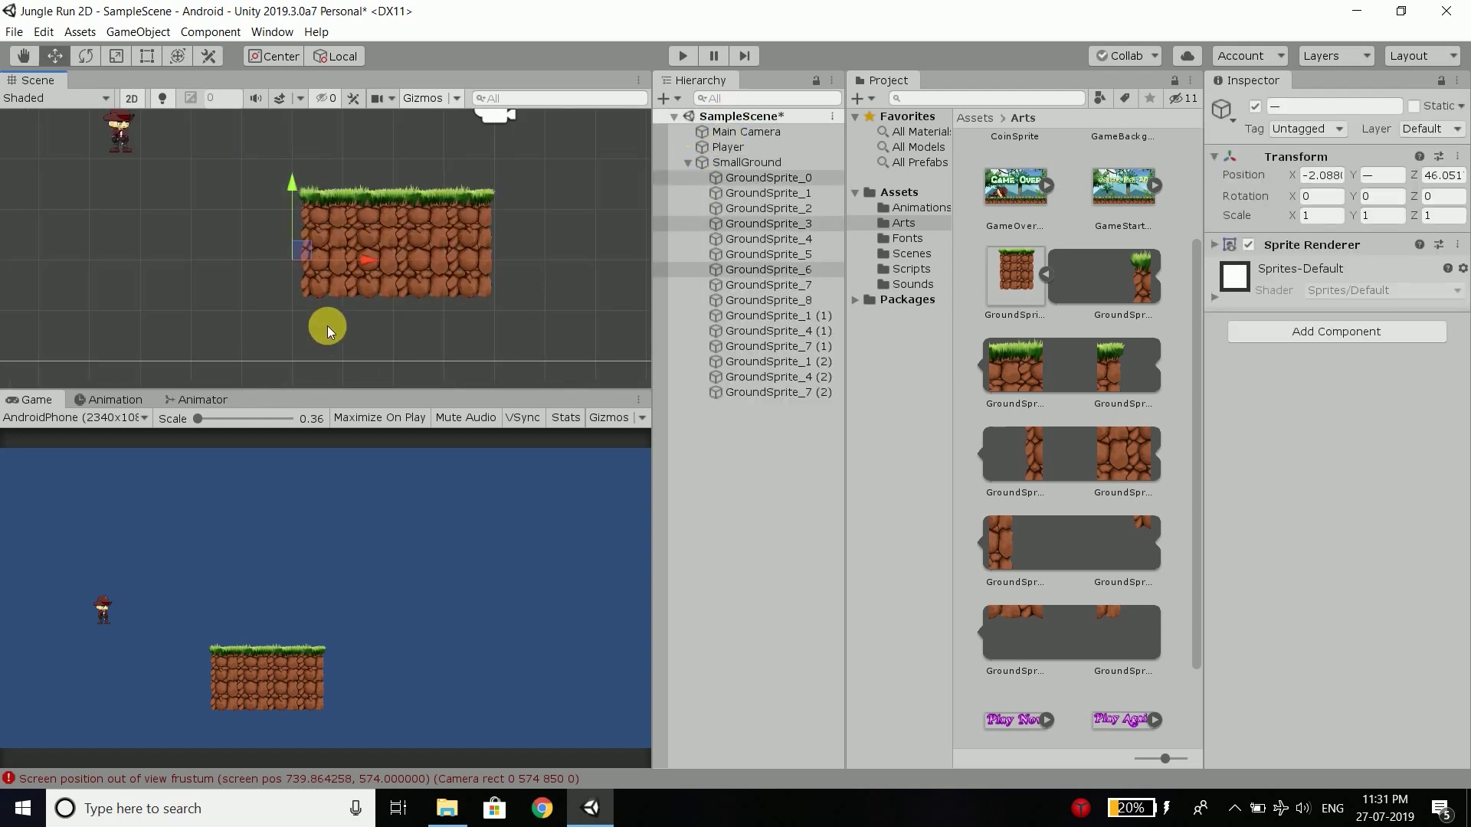
left_click_drag(364, 259, 272, 264)
Duplicate the column of GroundSprite_1 (1), GroundSprite_4 (1) and GroundSprite_7 (1) twice and fill the gap beside the left edge column with the copies.
left_click_drag(289, 140, 387, 356)
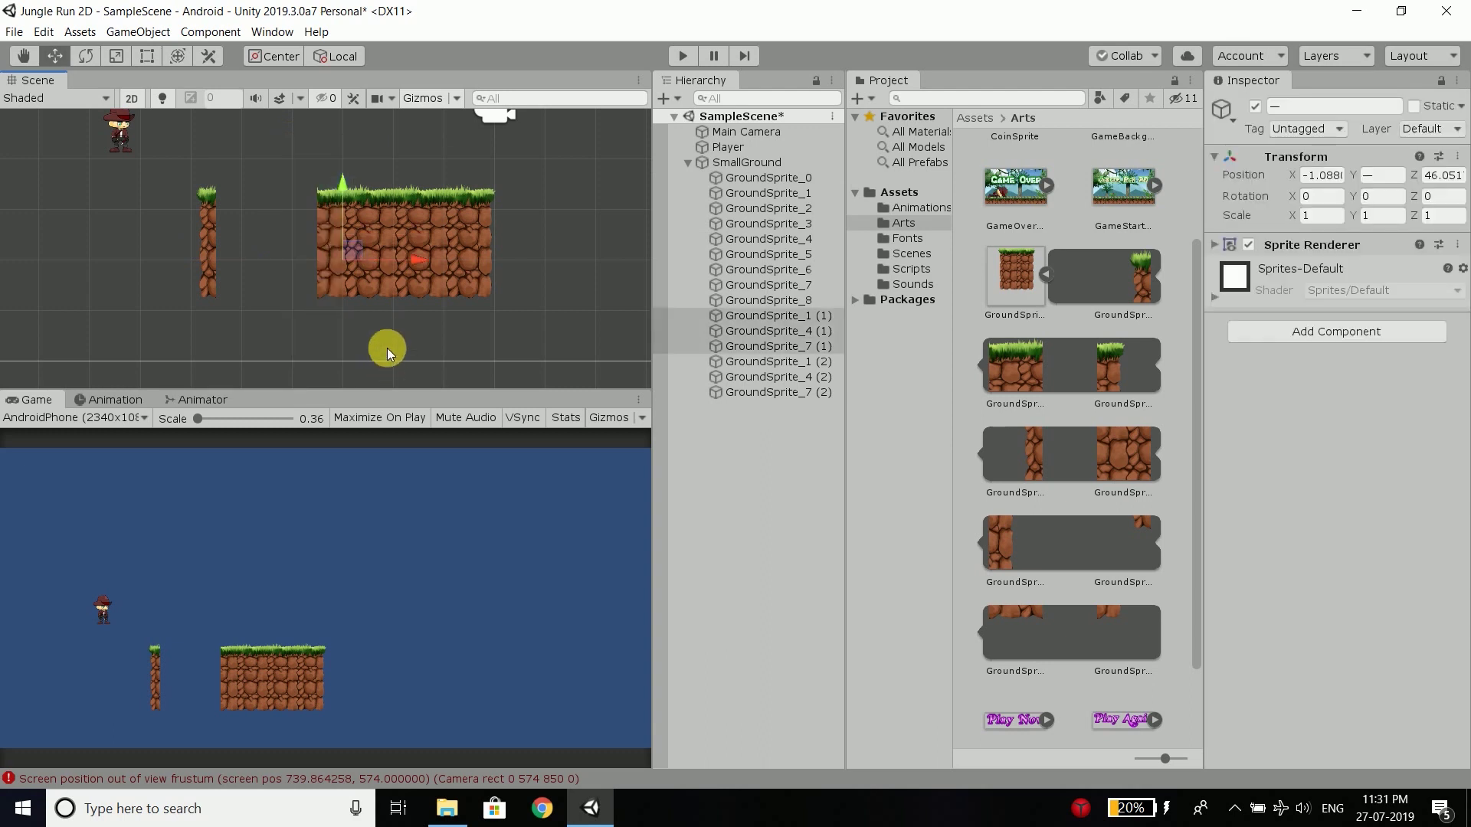
key("ctrl+d")
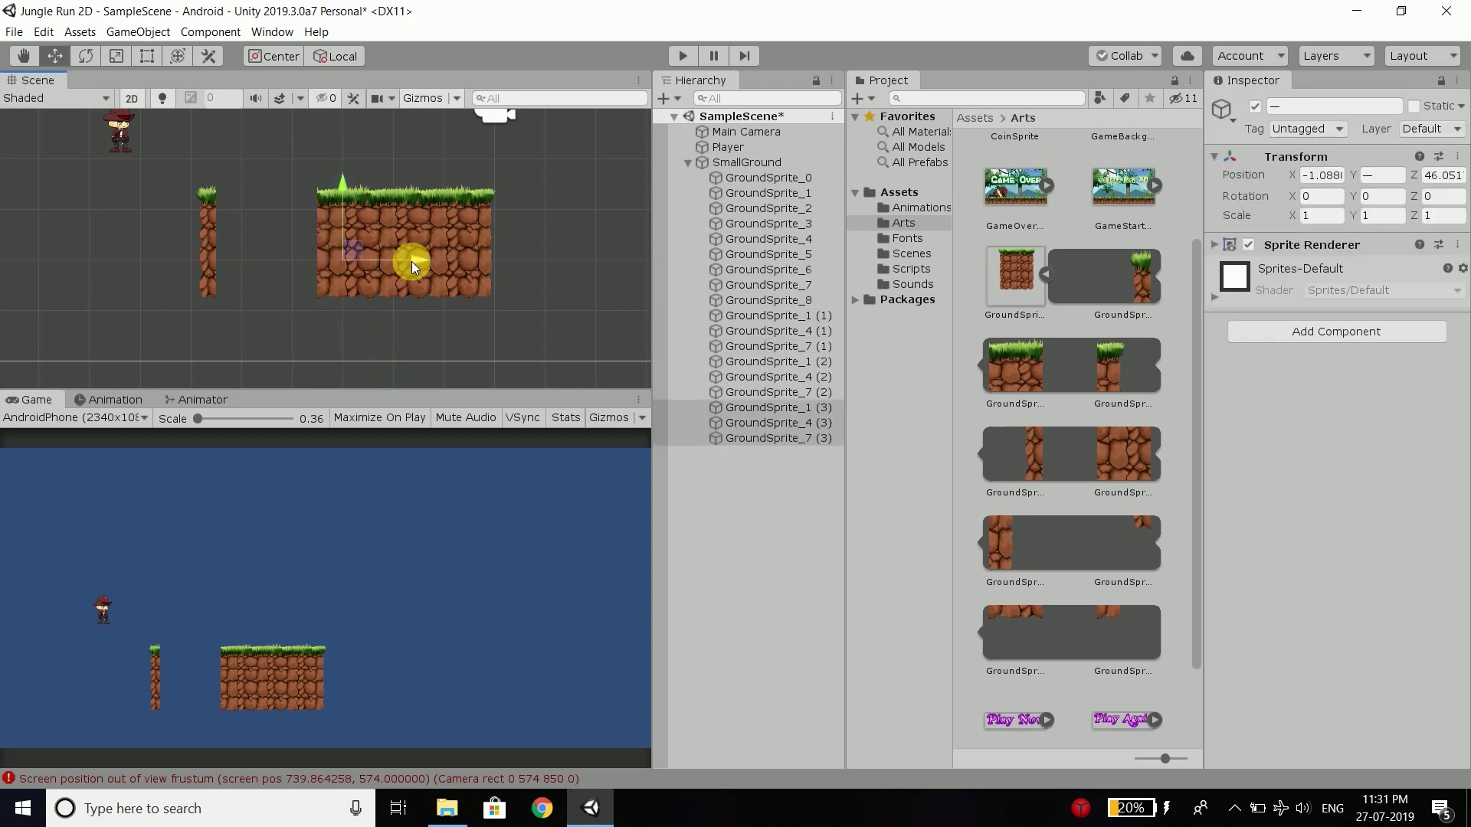
left_click_drag(411, 261, 333, 258)
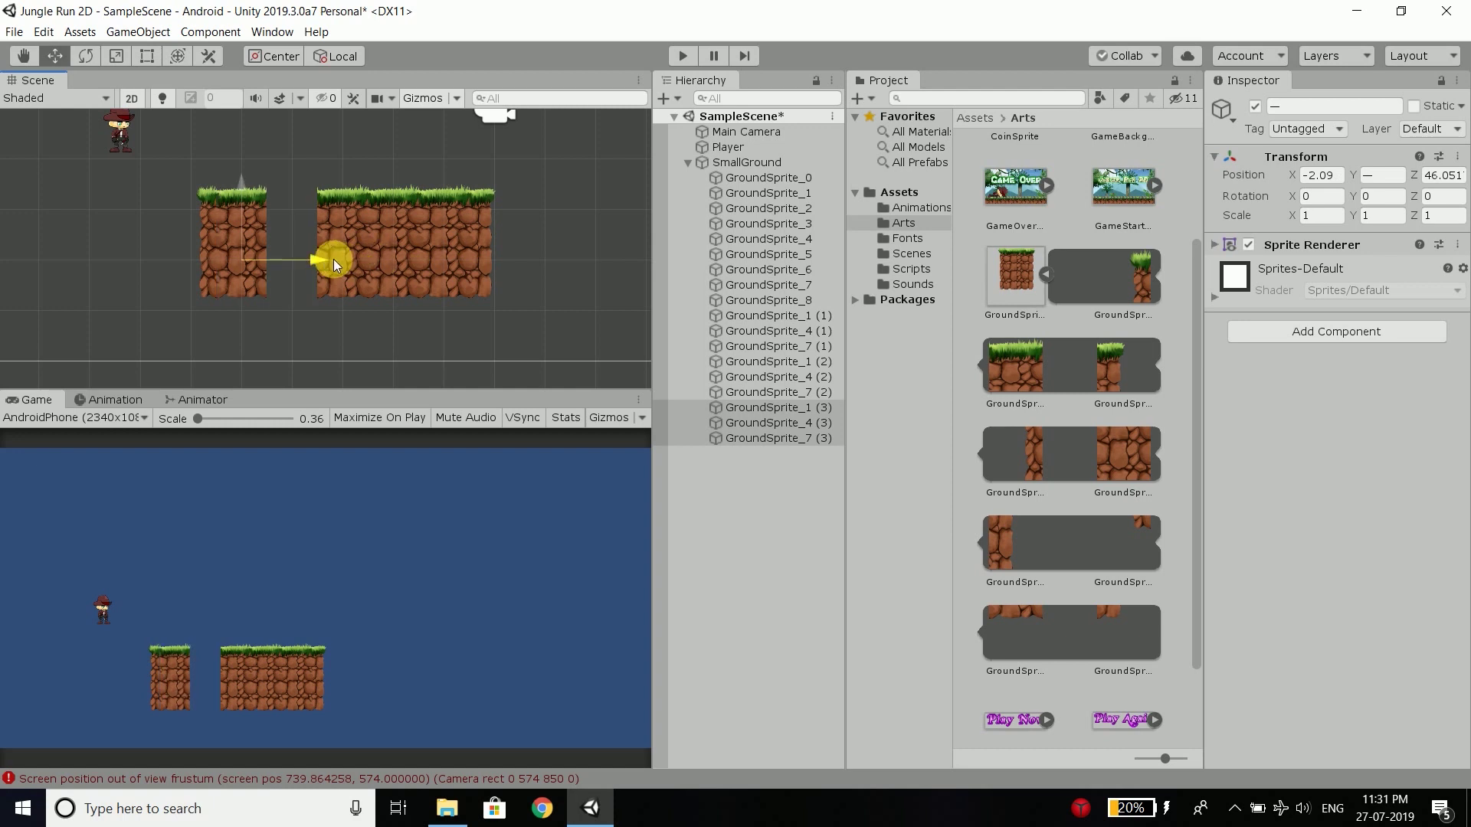
left_click_drag(298, 145, 389, 355)
key("ctrl+d")
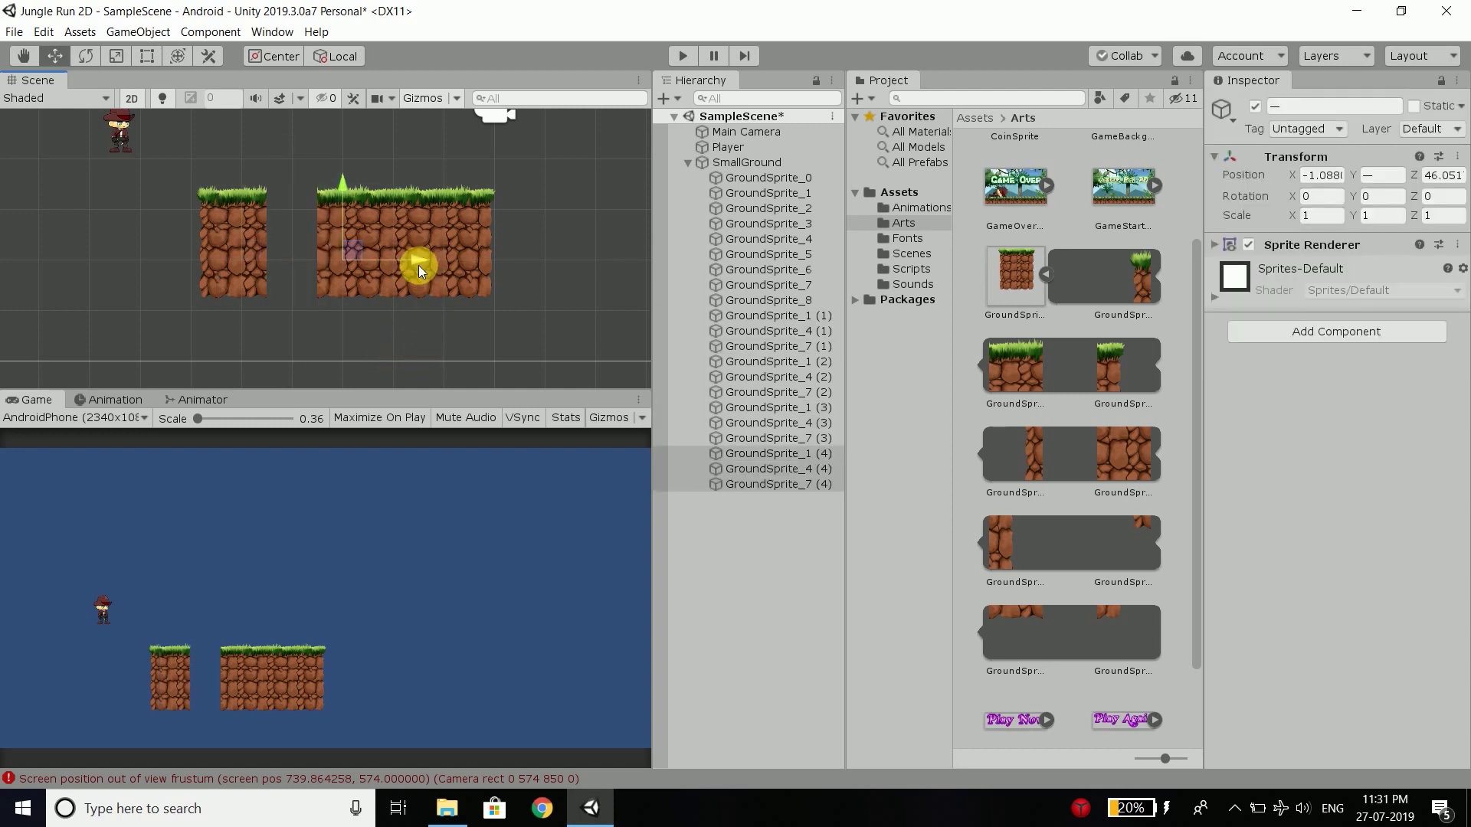
left_click_drag(389, 264, 374, 264)
left_click(437, 253)
Move SmallGround's right edge column (GroundSprite_2, GroundSprite_5 and GroundSprite_8) further right to open a gap for two more columns.
scroll(425, 195, "down", 1)
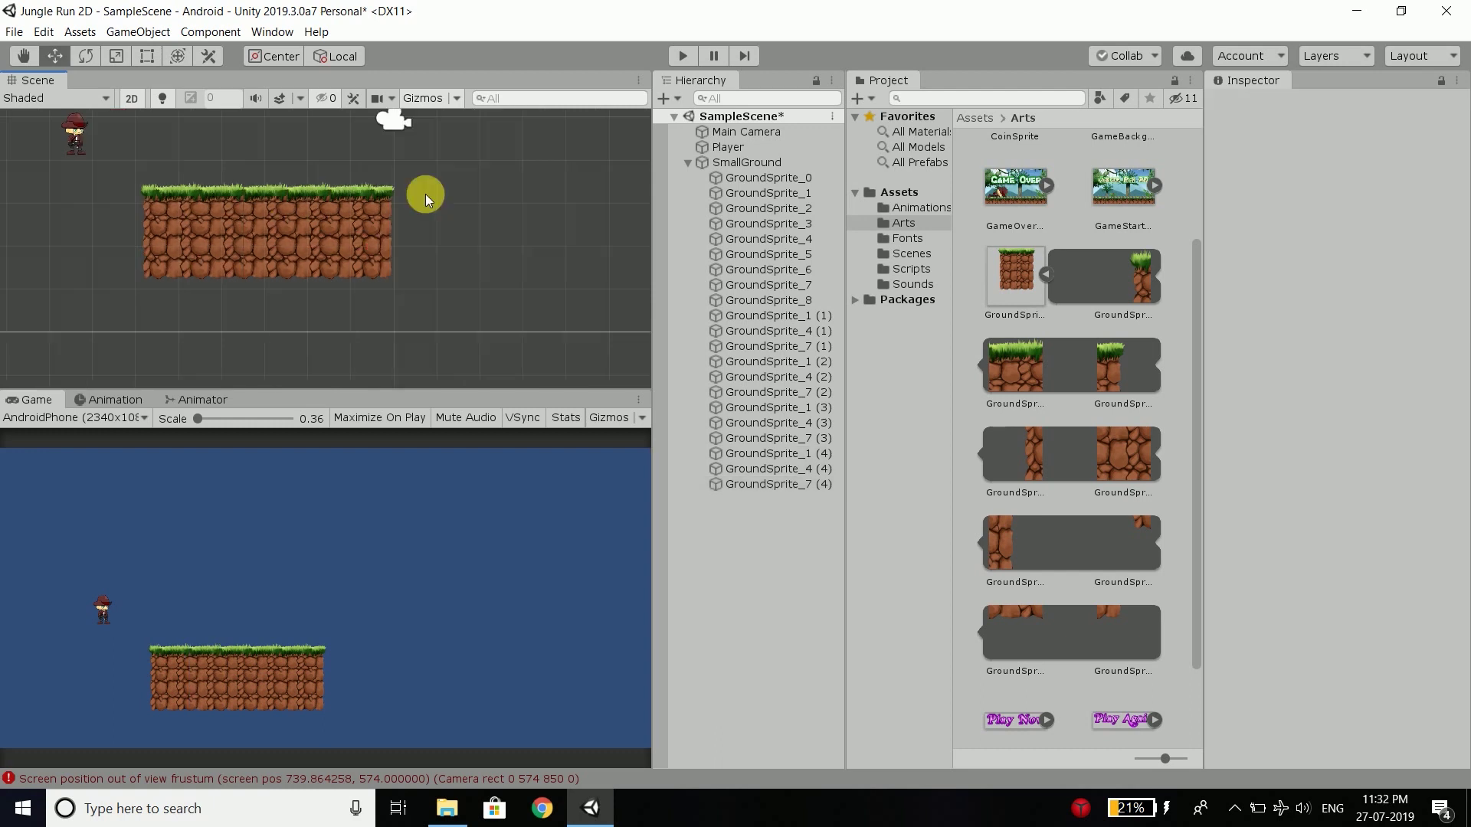
left_click_drag(450, 157, 366, 313)
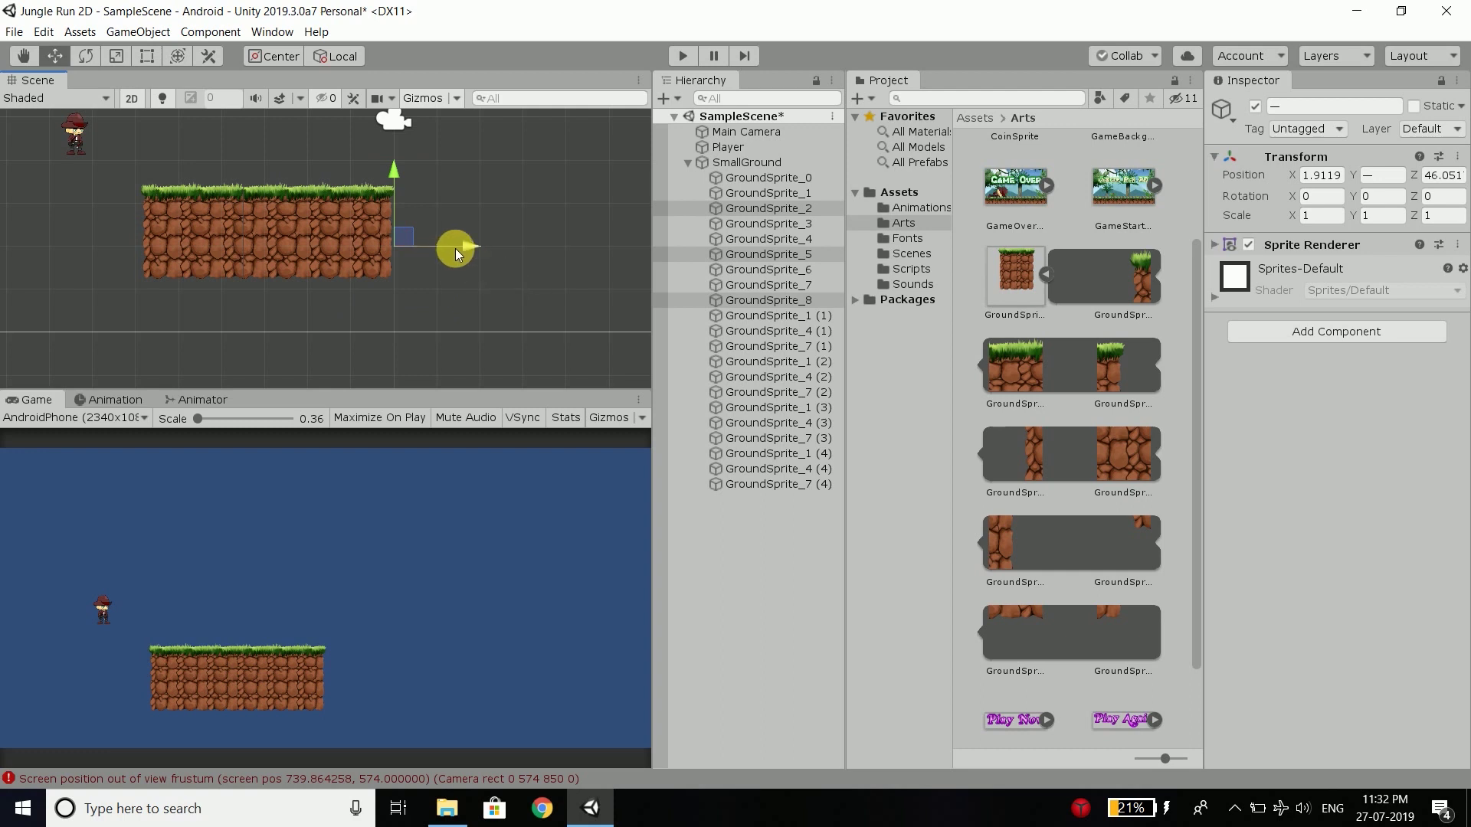
left_click_drag(455, 245, 532, 245)
Duplicate the inner column next to the gap twice and fill the space before SmallGround's right edge column with the copies.
left_click_drag(392, 167, 314, 323)
key("ctrl+d")
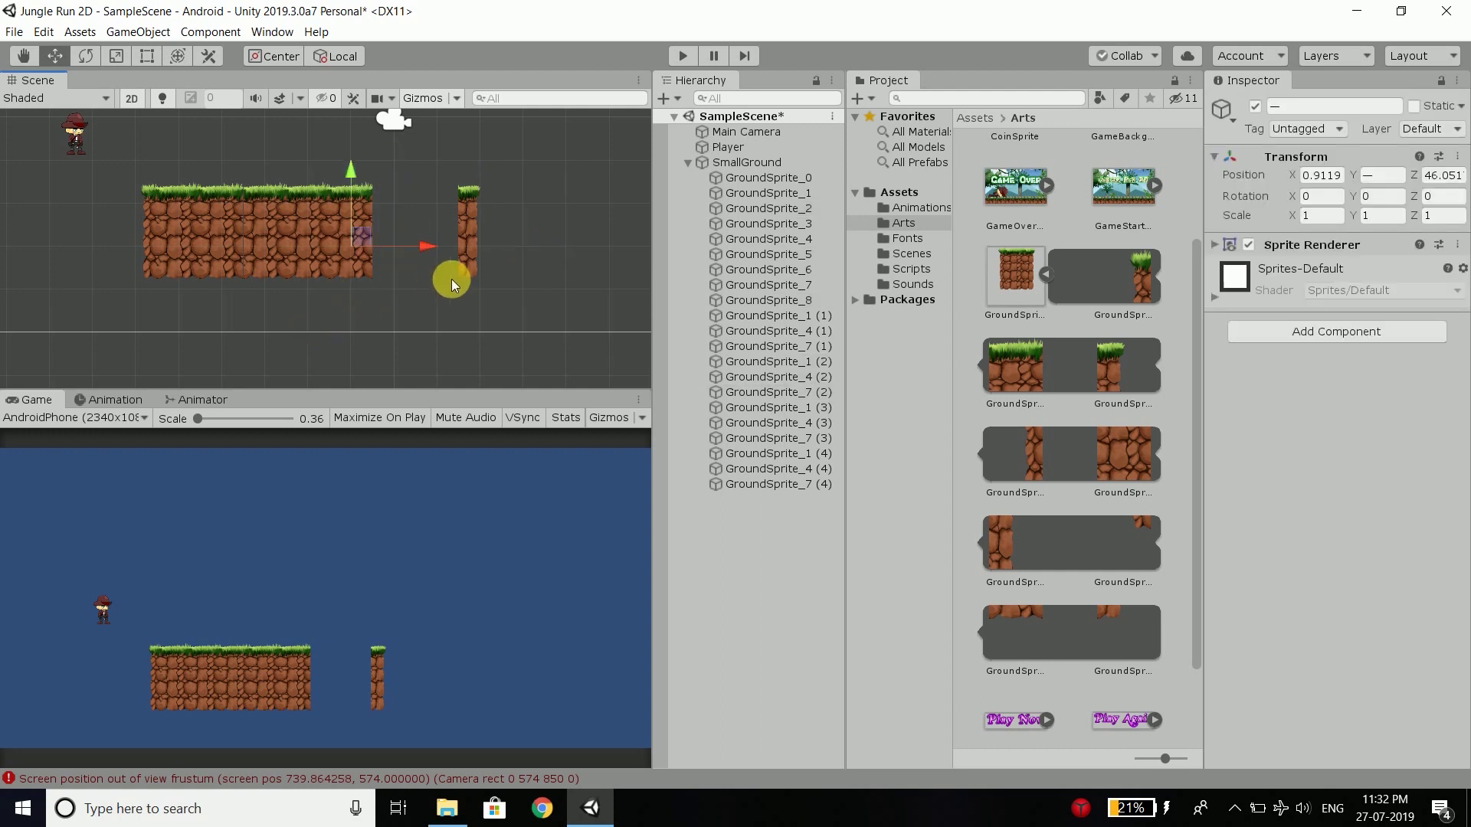
left_click_drag(438, 248, 493, 247, "ctrl")
key("ctrl+d")
left_click(402, 287)
left_click_drag(510, 181, 95, 323)
scroll(252, 298, "down", 2)
scroll(252, 297, "down", 2)
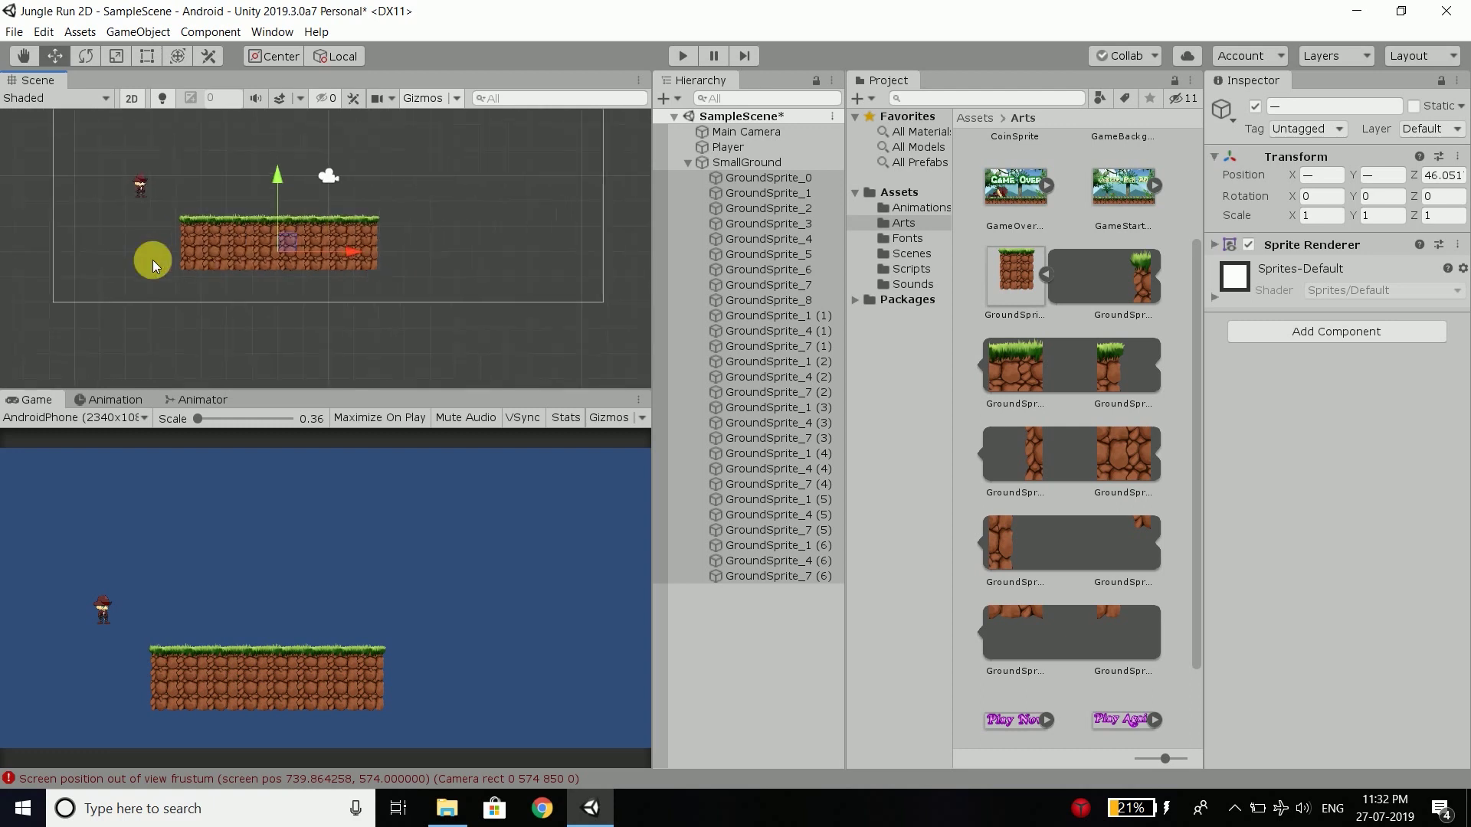
Duplicate the SmallGround group and rename the copy MediumGround.
left_click(688, 162)
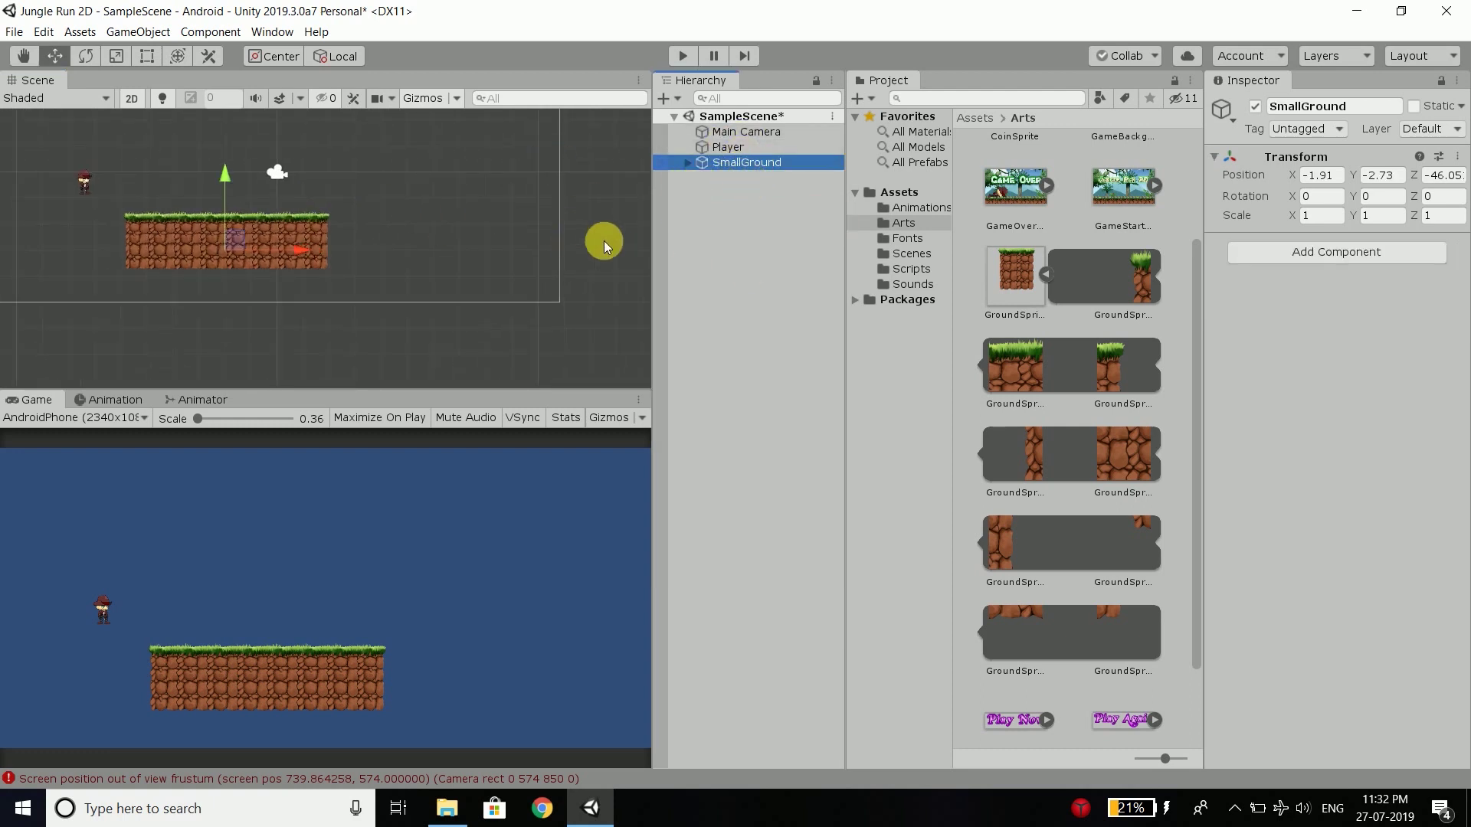
key("ctrl+d")
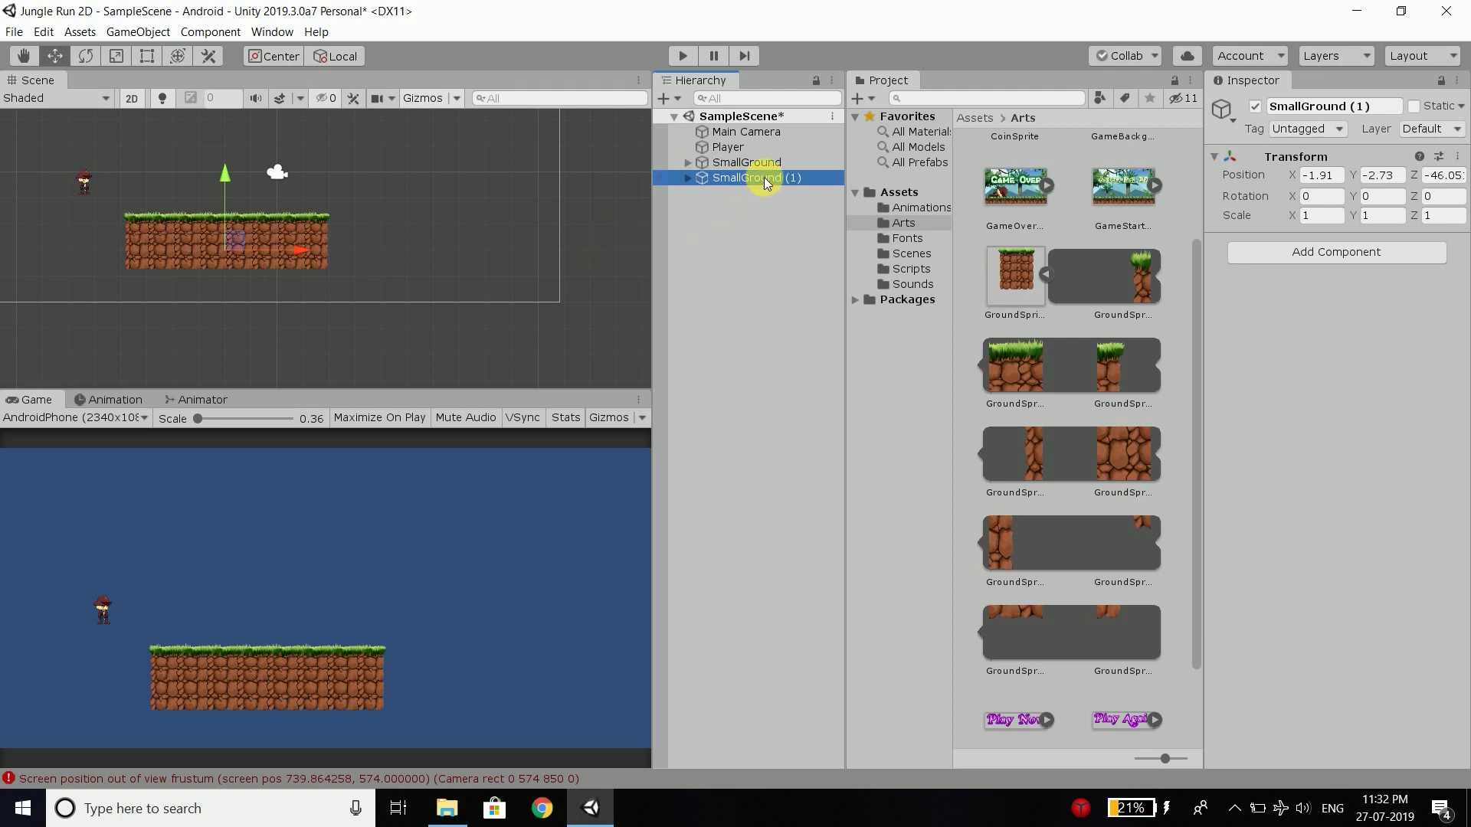
left_click(765, 182)
type("M")
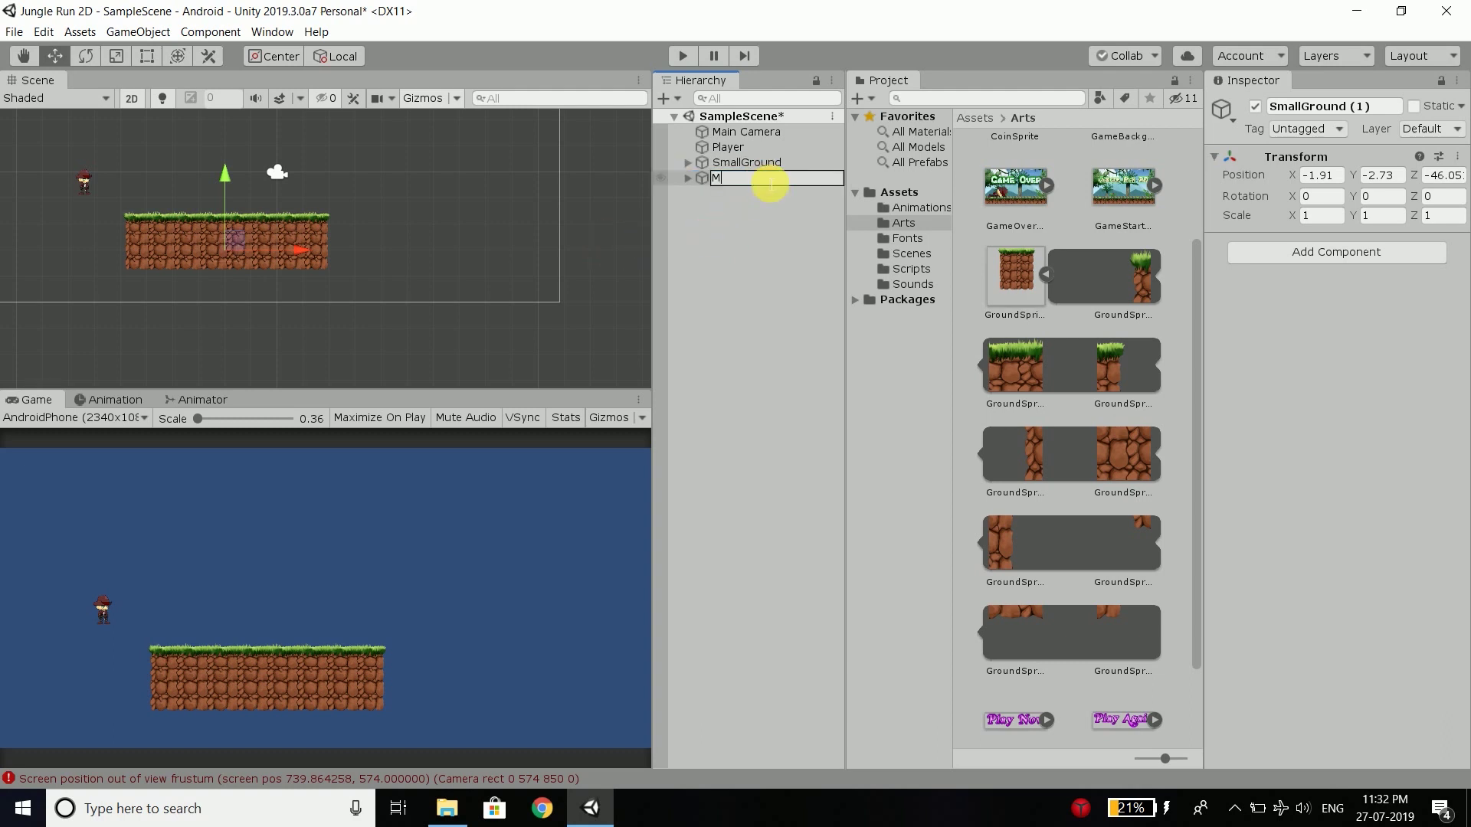
type("ediumGround")
key("Return")
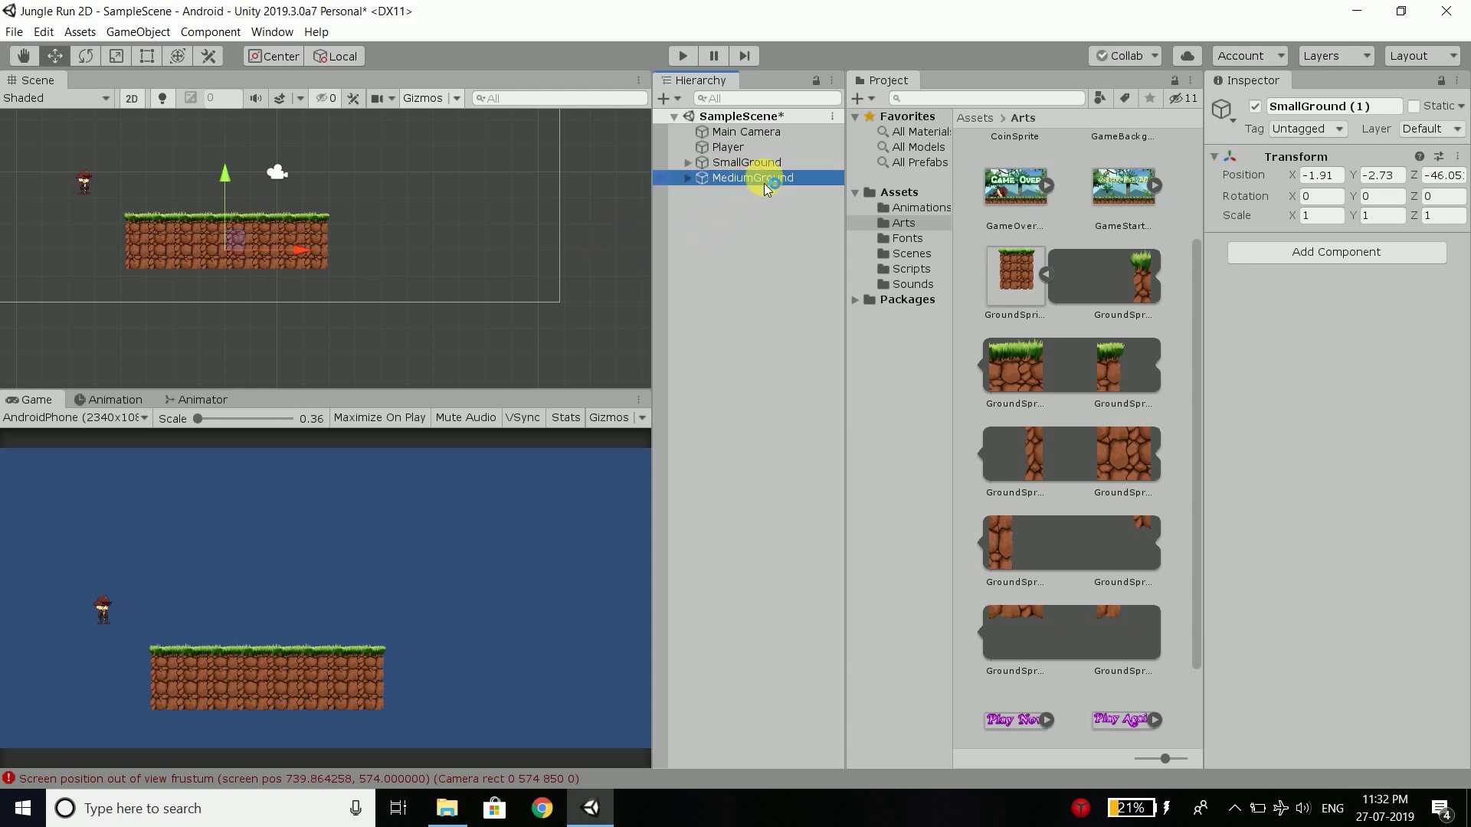
Move MediumGround right to X 7.09 and SmallGround left to X -8.91, keeping their height.
left_click_drag(312, 246, 535, 281)
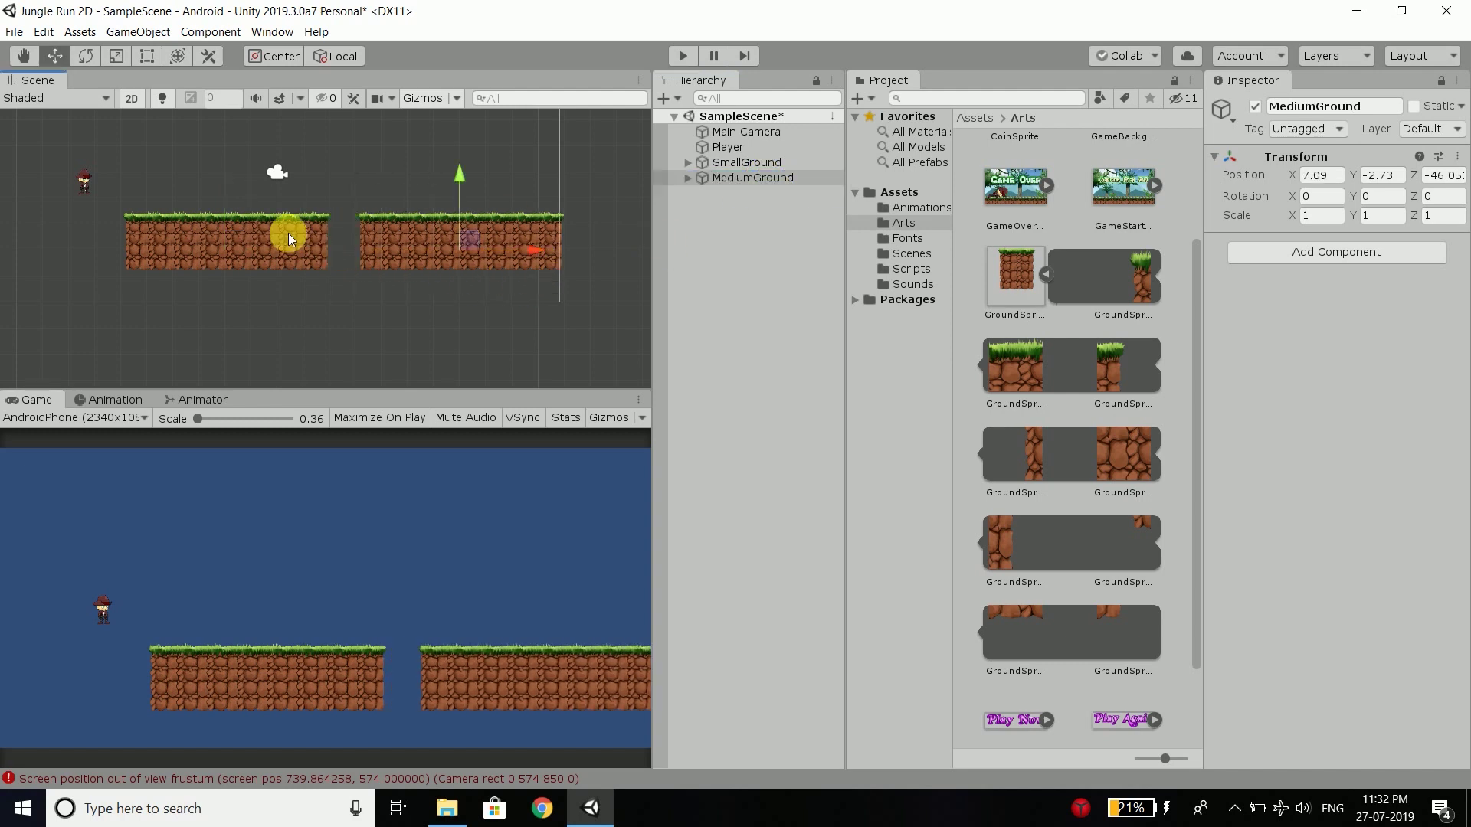
scroll(299, 242, "down", 2)
left_click(309, 247)
left_click_drag(353, 242, 185, 261)
scroll(215, 245, "down", 2)
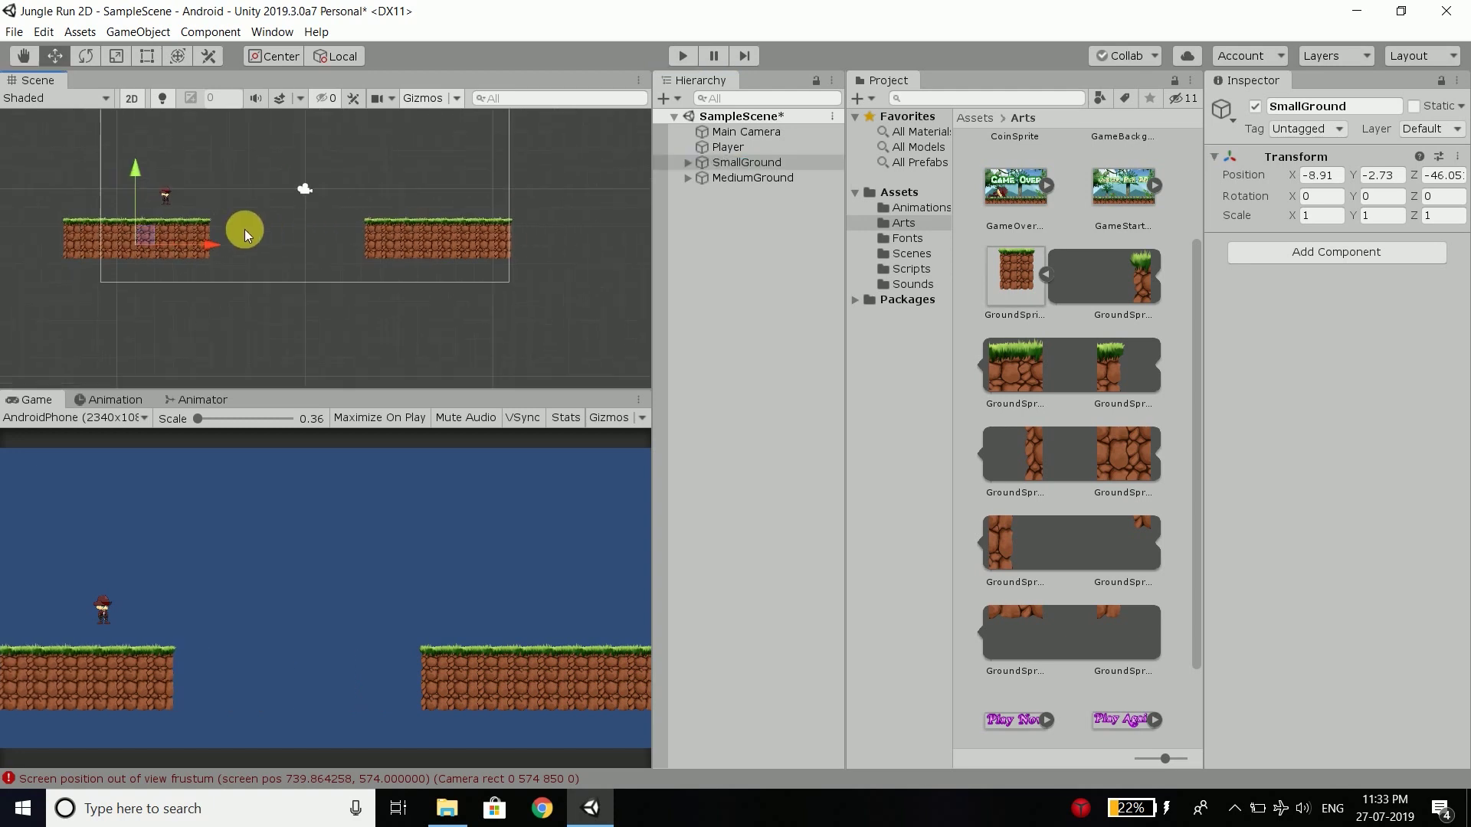
Move MediumGround left to X 4.09, keeping its height.
scroll(482, 236, "up", 3)
left_click_drag(265, 154, 608, 381)
left_click(729, 180)
left_click_drag(476, 257, 412, 264)
scroll(225, 272, "up", 2)
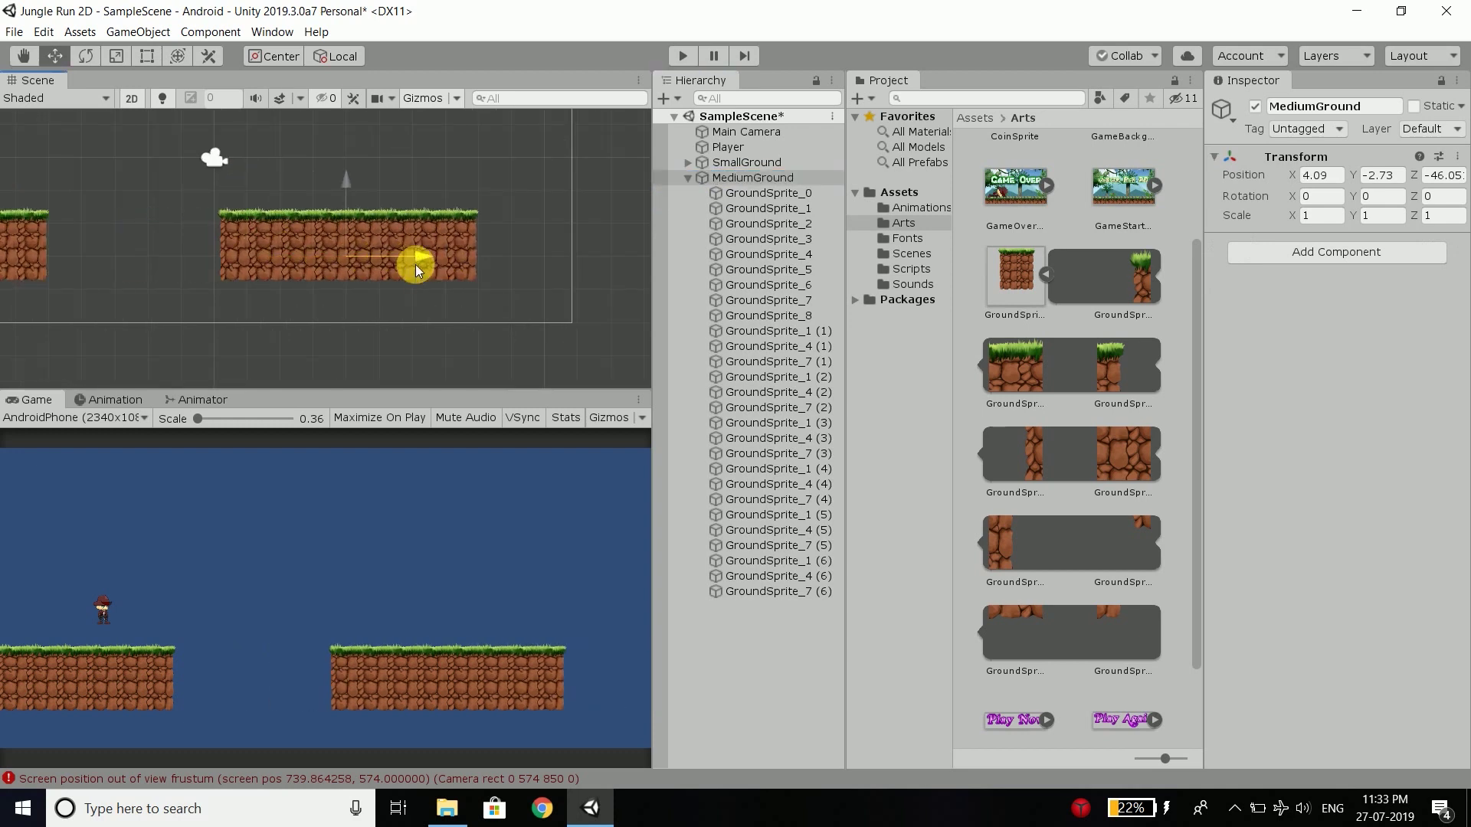
Move MediumGround's left edge column (GroundSprite_0, GroundSprite_3 and GroundSprite_6) further left to open a gap for three more columns.
left_click(292, 254)
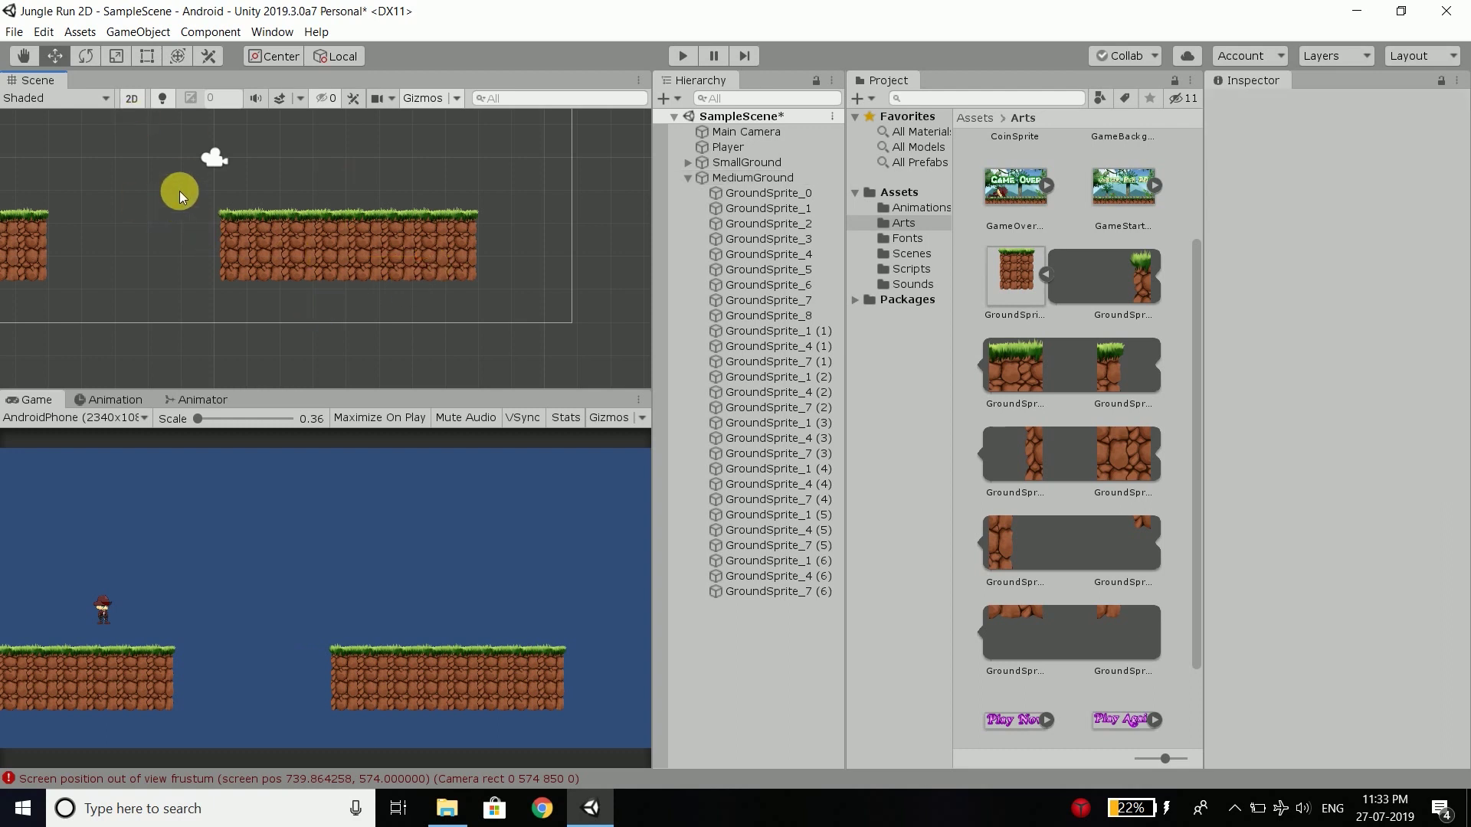
left_click_drag(153, 173, 240, 319)
left_click_drag(288, 259, 199, 256)
Move MediumGround's right edge column (GroundSprite_2, GroundSprite_5 and GroundSprite_8) further right to open a gap for three more columns.
left_click_drag(525, 184, 461, 316)
scroll(139, 172, "down", 2)
scroll(553, 214, "up", 1)
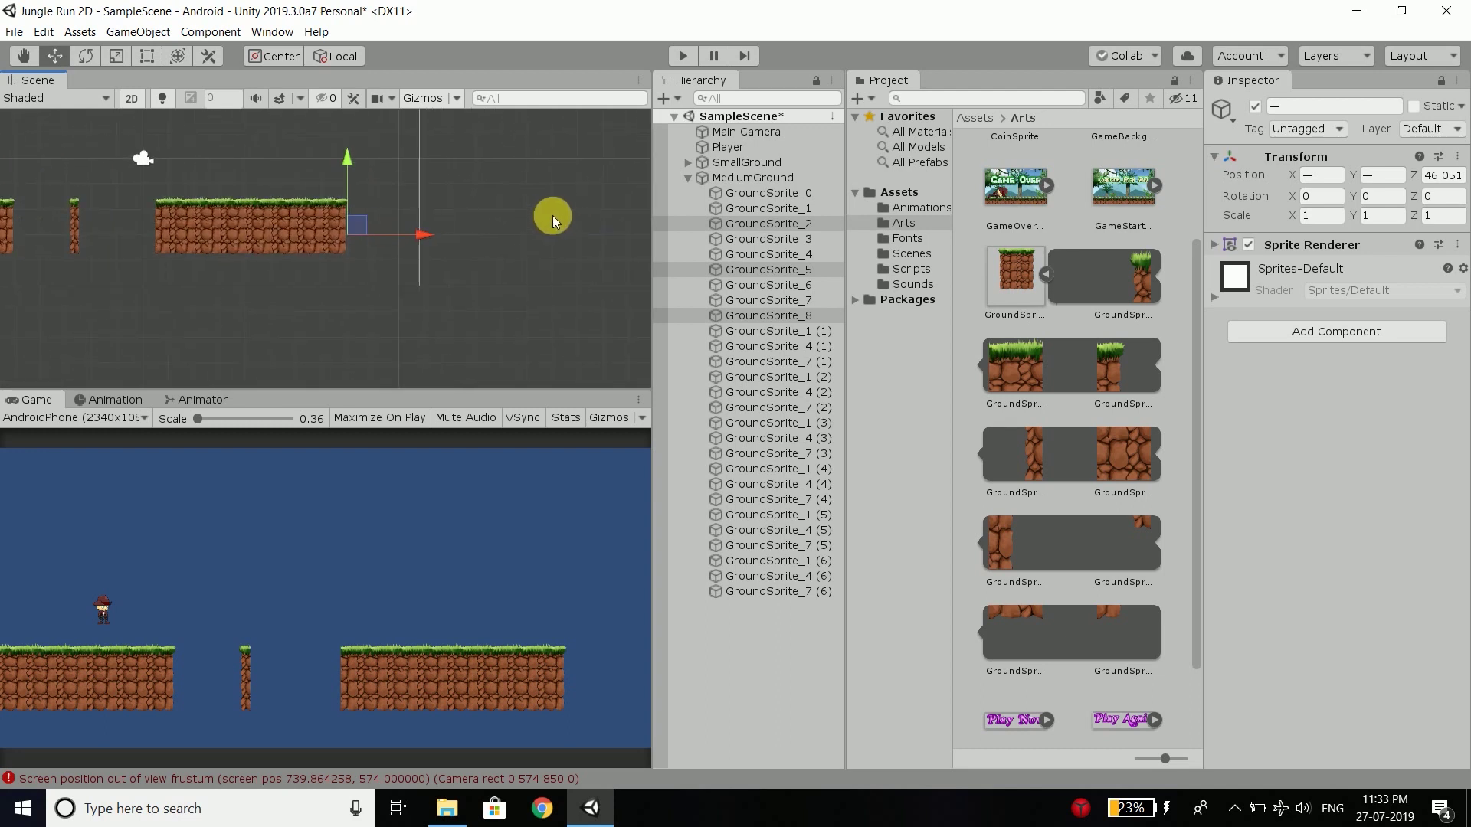
middle_click_drag(553, 215, 424, 234)
left_click_drag(383, 237, 476, 240)
scroll(492, 247, "down", 2)
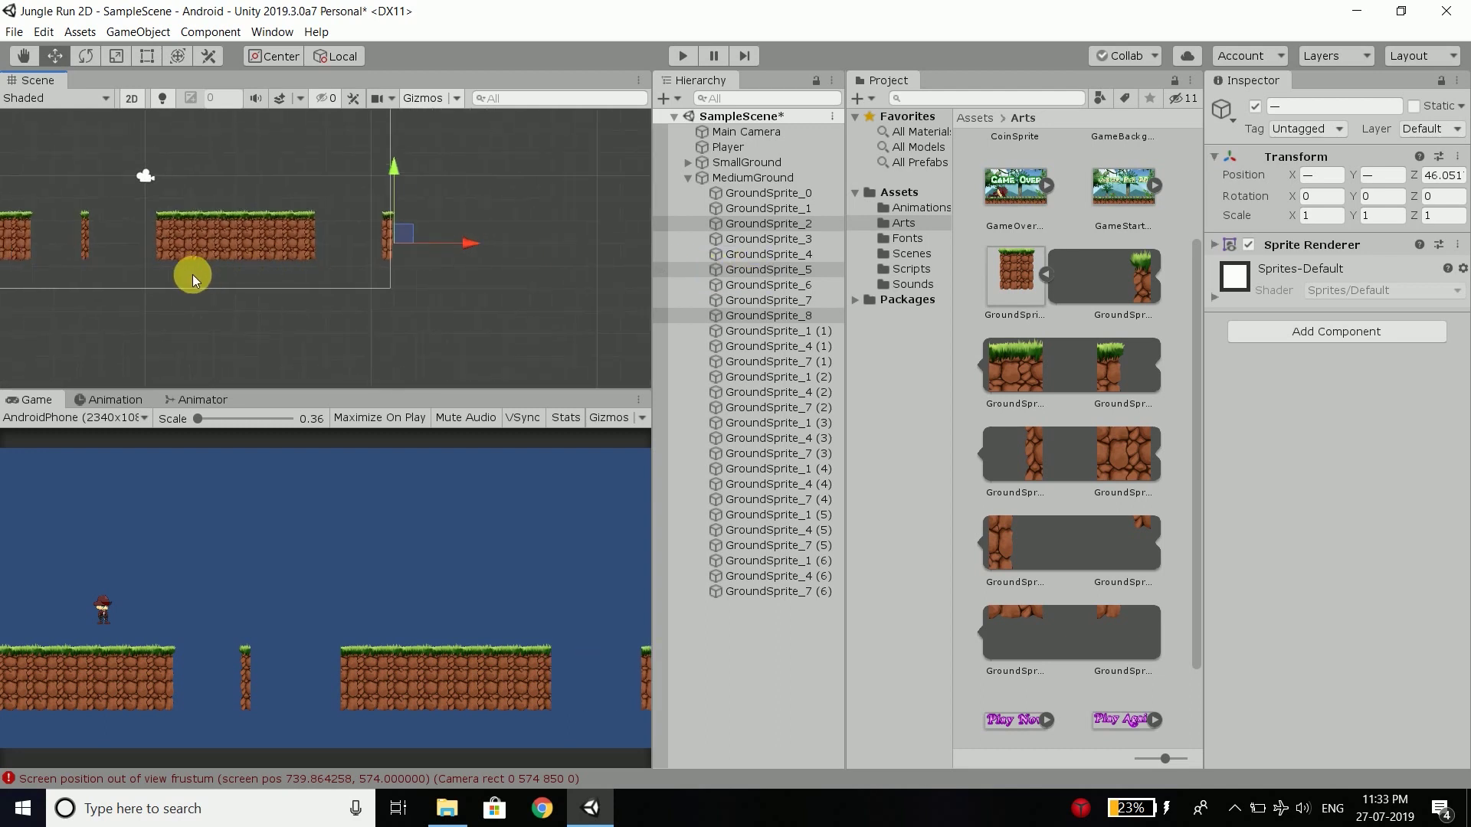
Duplicate MediumGround's leftmost inner column three times and fill the gap beside the left edge column with the copies.
scroll(60, 232, "up", 3)
left_click_drag(176, 177, 259, 323)
key("ctrl+d")
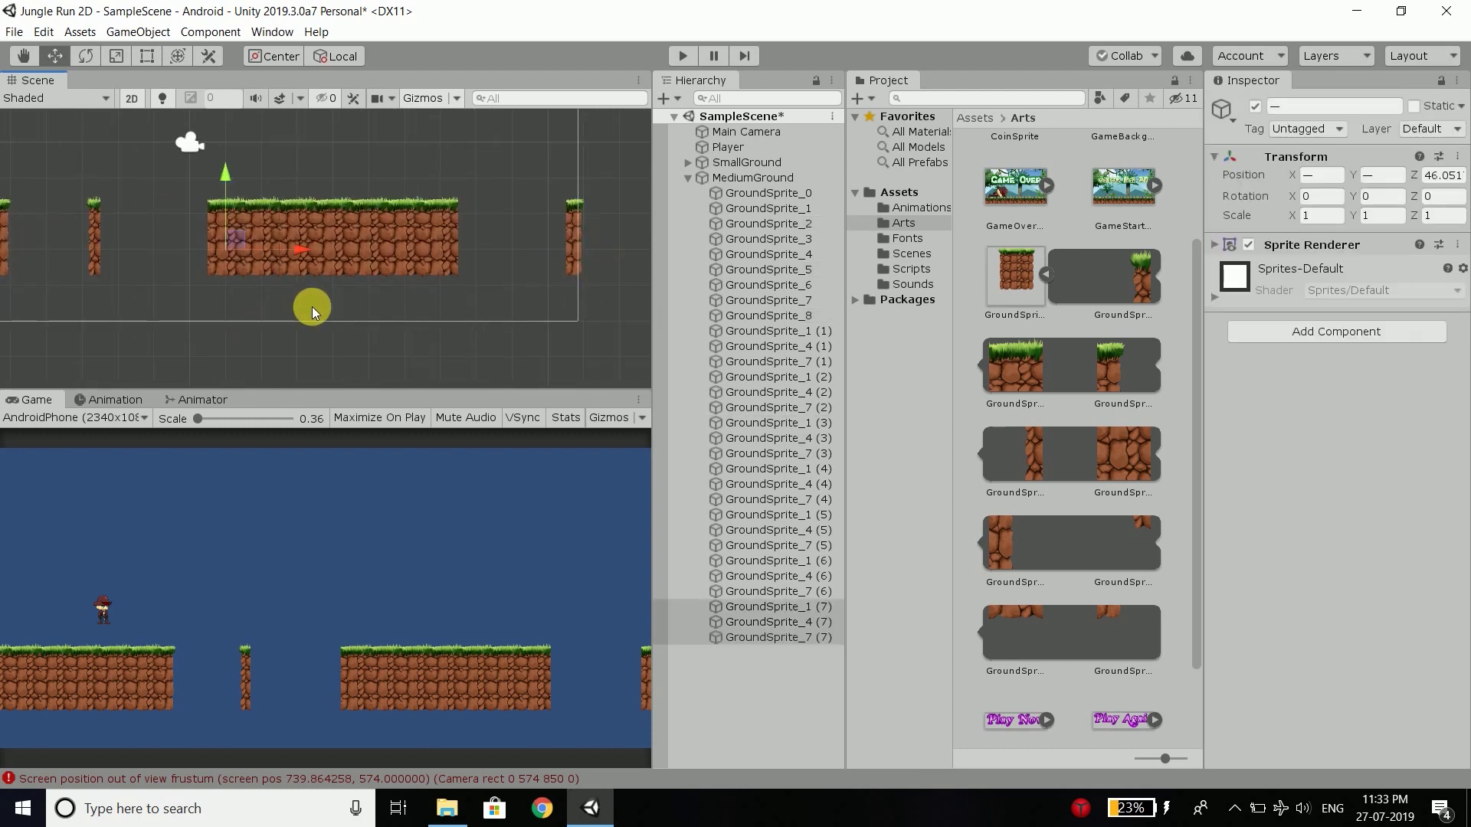
left_click_drag(303, 251, 208, 250)
key("ctrl+d")
key("ctrl+d")
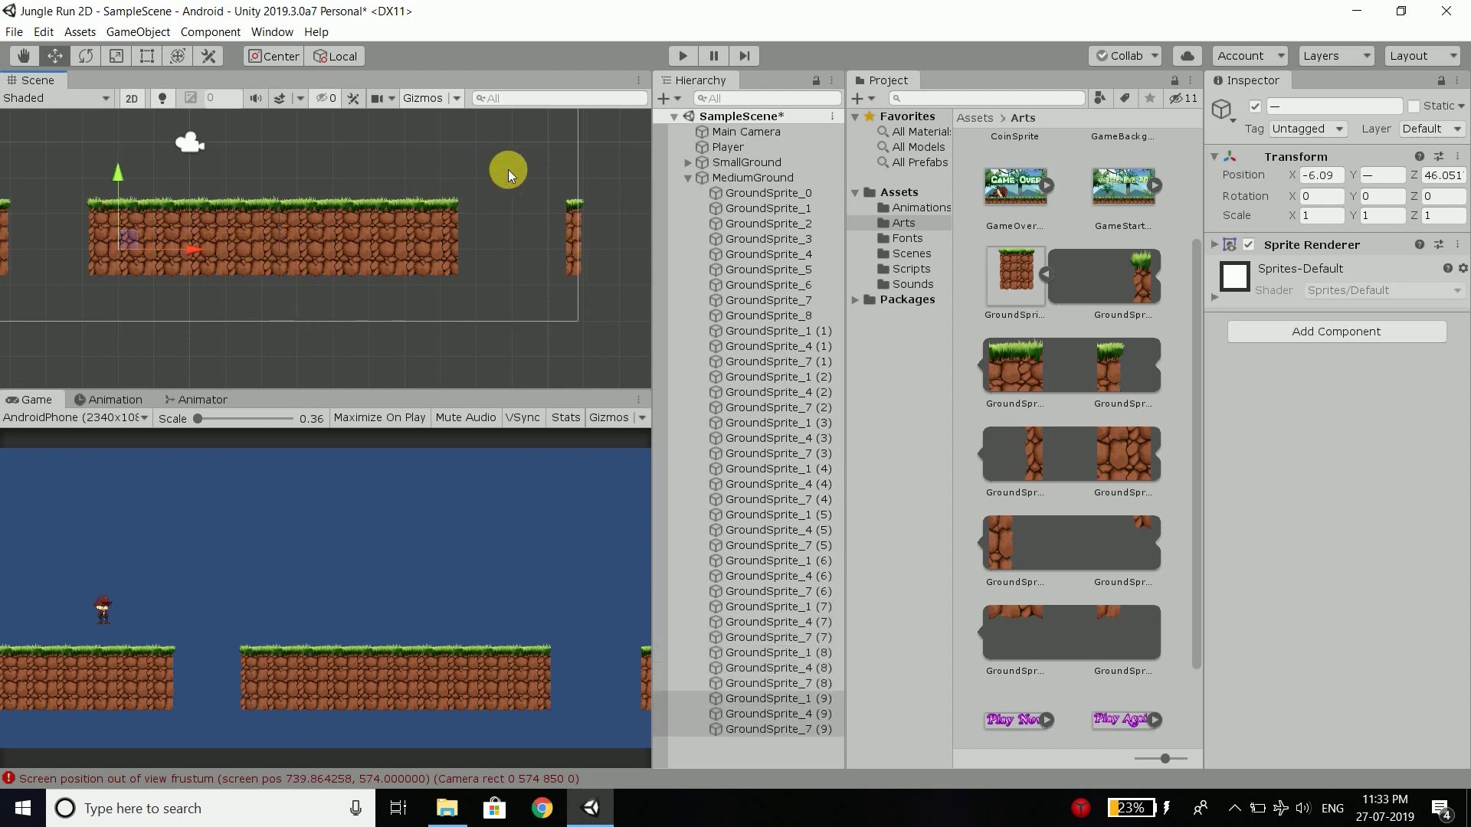
Duplicate the column of GroundSprite_1 (6), GroundSprite_4 (6) and GroundSprite_7 (6) three times and fill the gap before MediumGround's right edge column.
left_click_drag(512, 163, 411, 321)
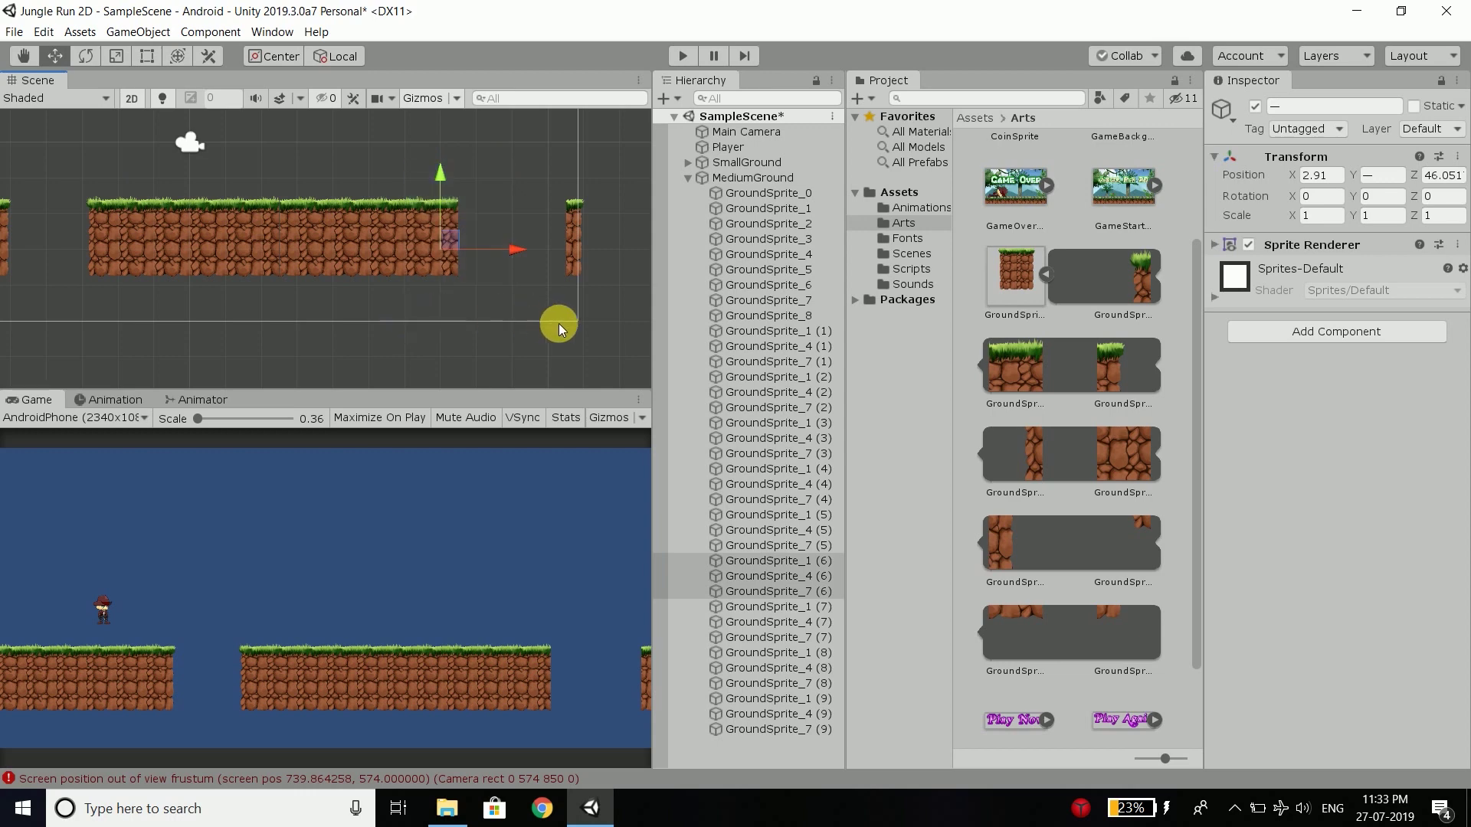
key("ctrl+d")
left_click_drag(522, 252, 605, 248, "ctrl")
key("ctrl+d")
key("ctrl+d")
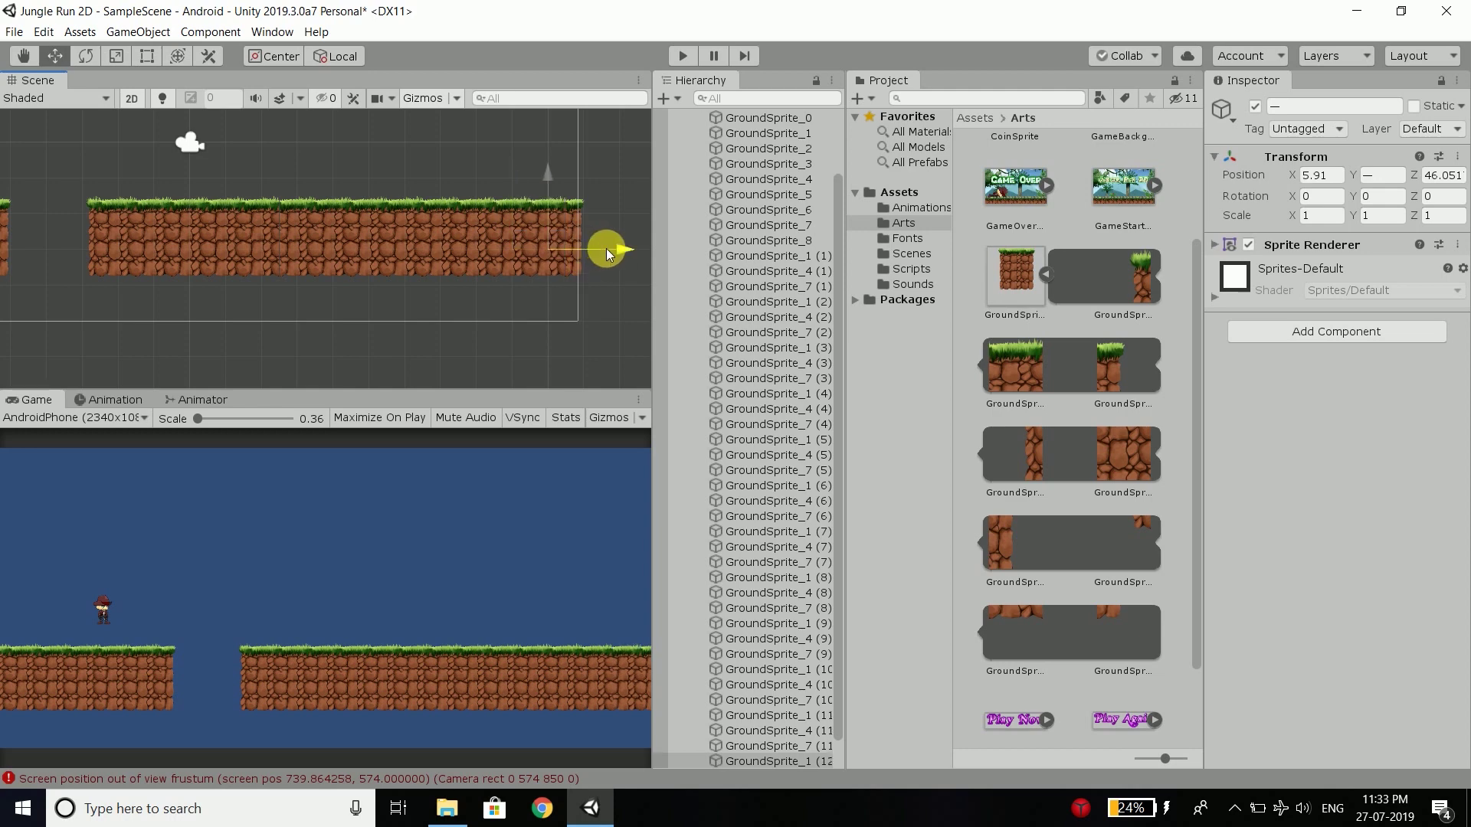
Examine the widened MediumGround alongside SmallGround and the camera frame in the scene.
scroll(376, 243, "down", 3)
left_click_drag(167, 313, 535, 182)
scroll(810, 255, "up", 3)
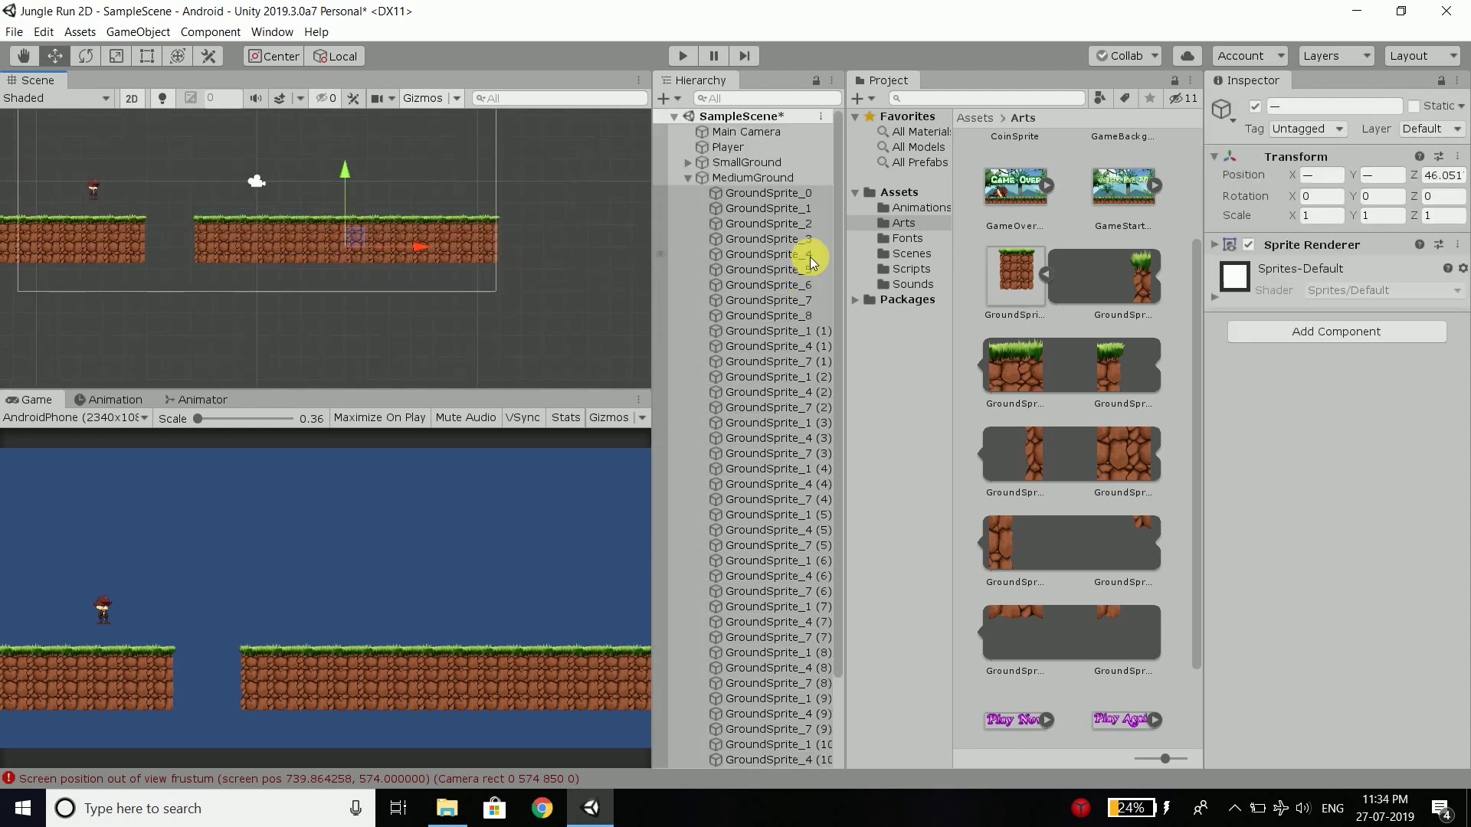
left_click(687, 177)
scroll(245, 263, "down", 3)
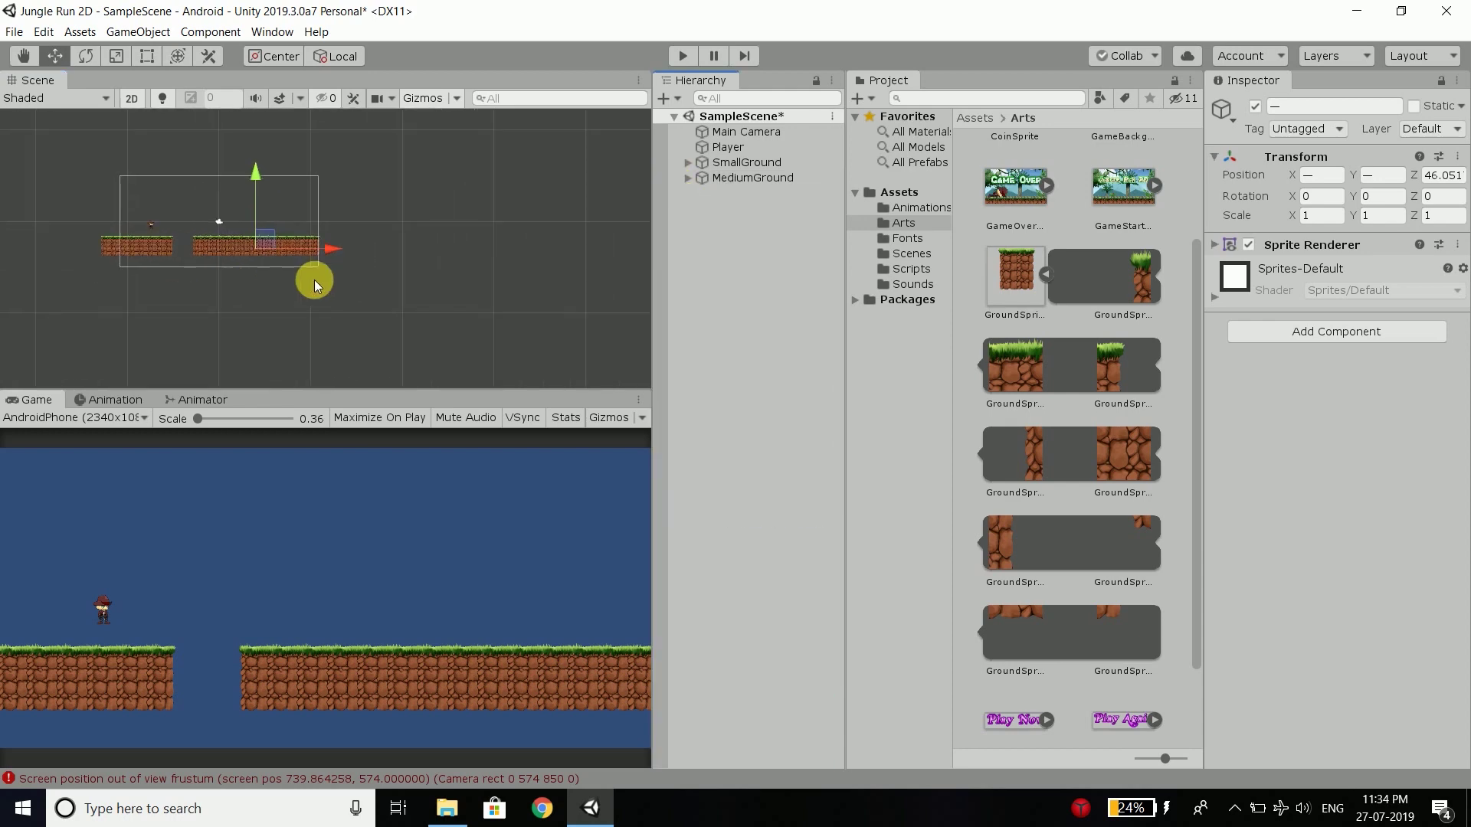
scroll(335, 277, "up", 2)
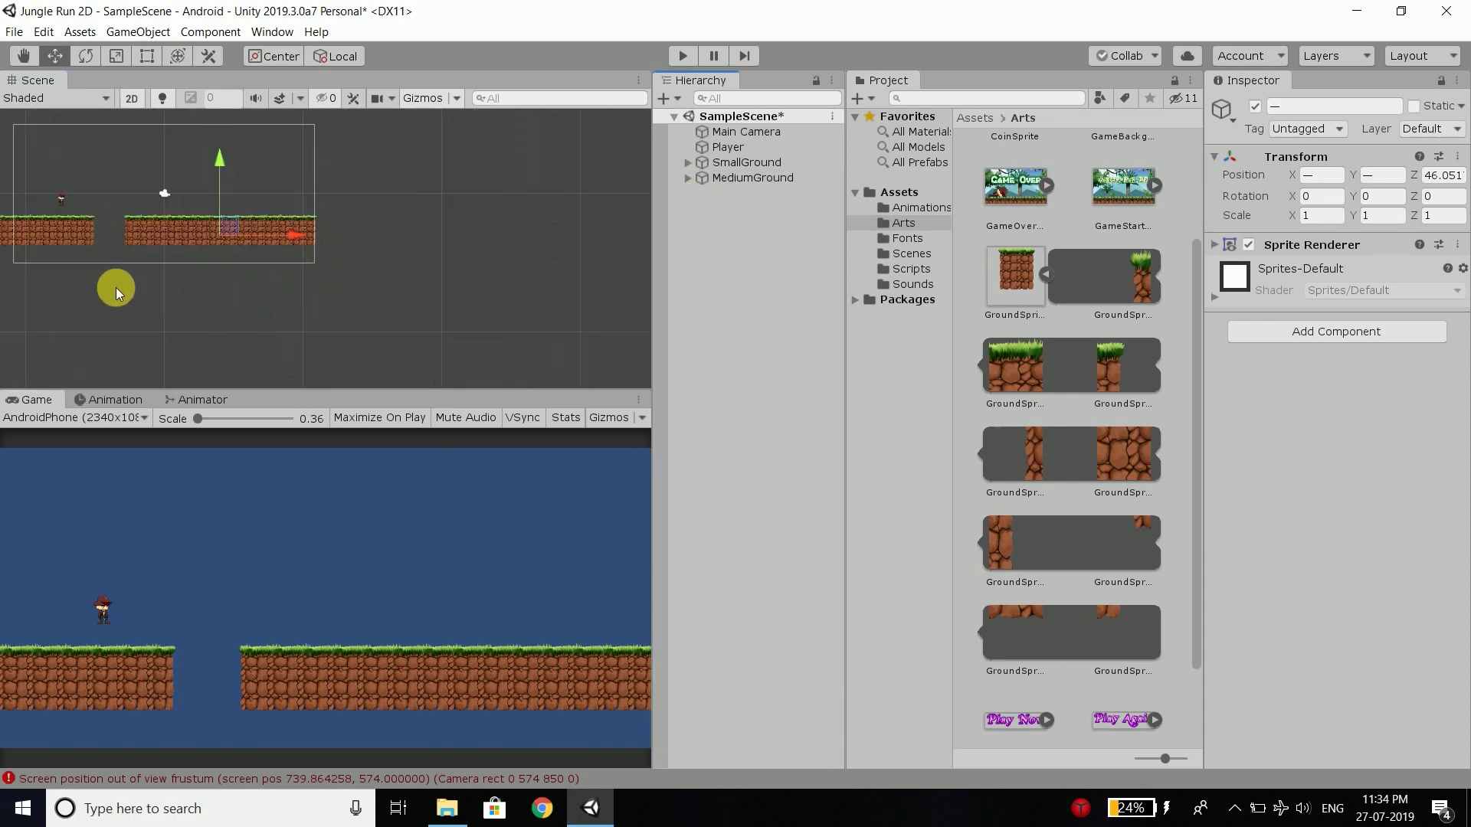
left_click_drag(116, 288, 448, 189)
scroll(762, 203, "up", 3)
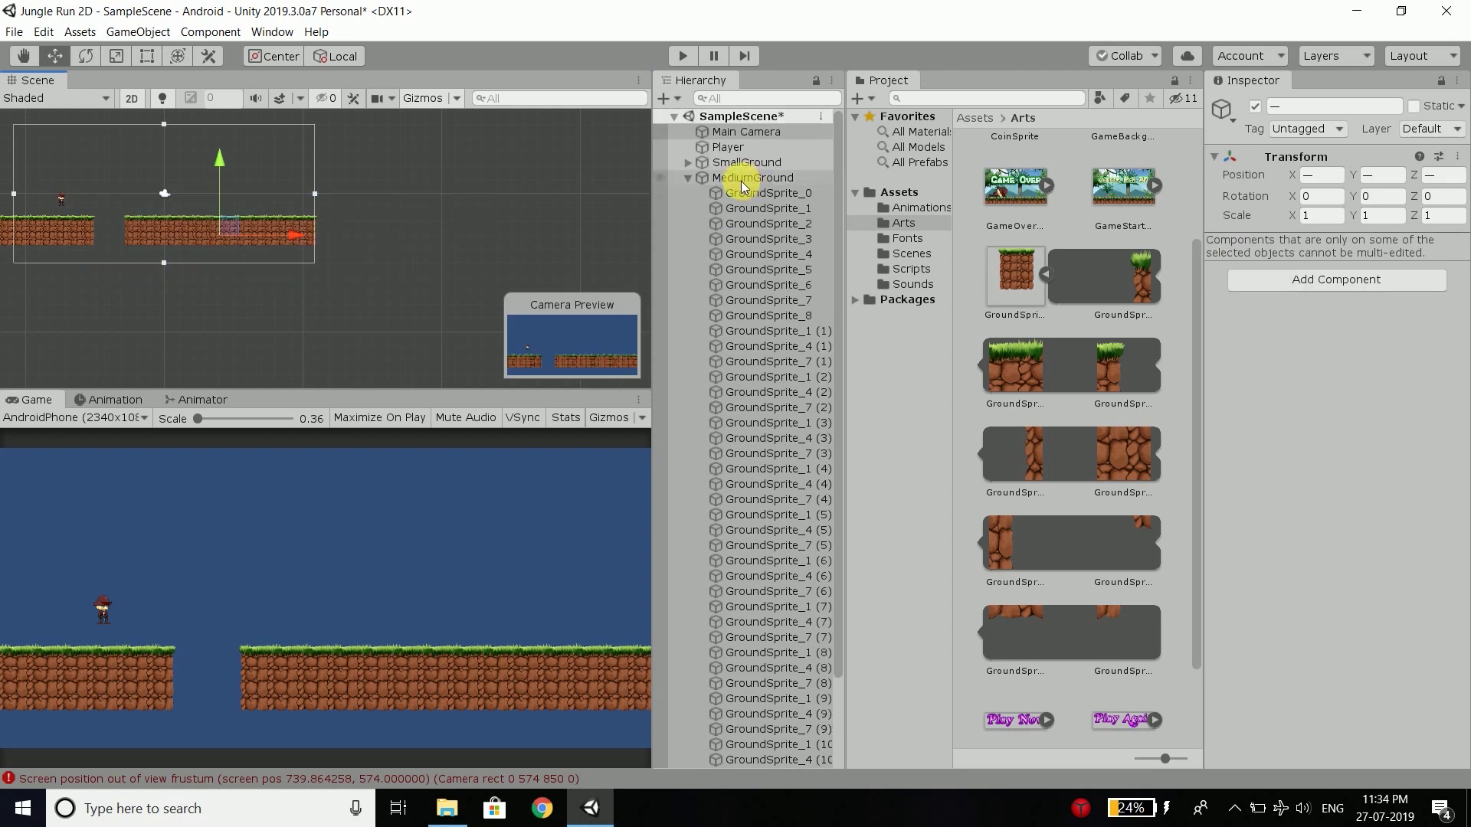
Duplicate the MediumGround group and rename the copy LargeGround.
left_click(743, 179)
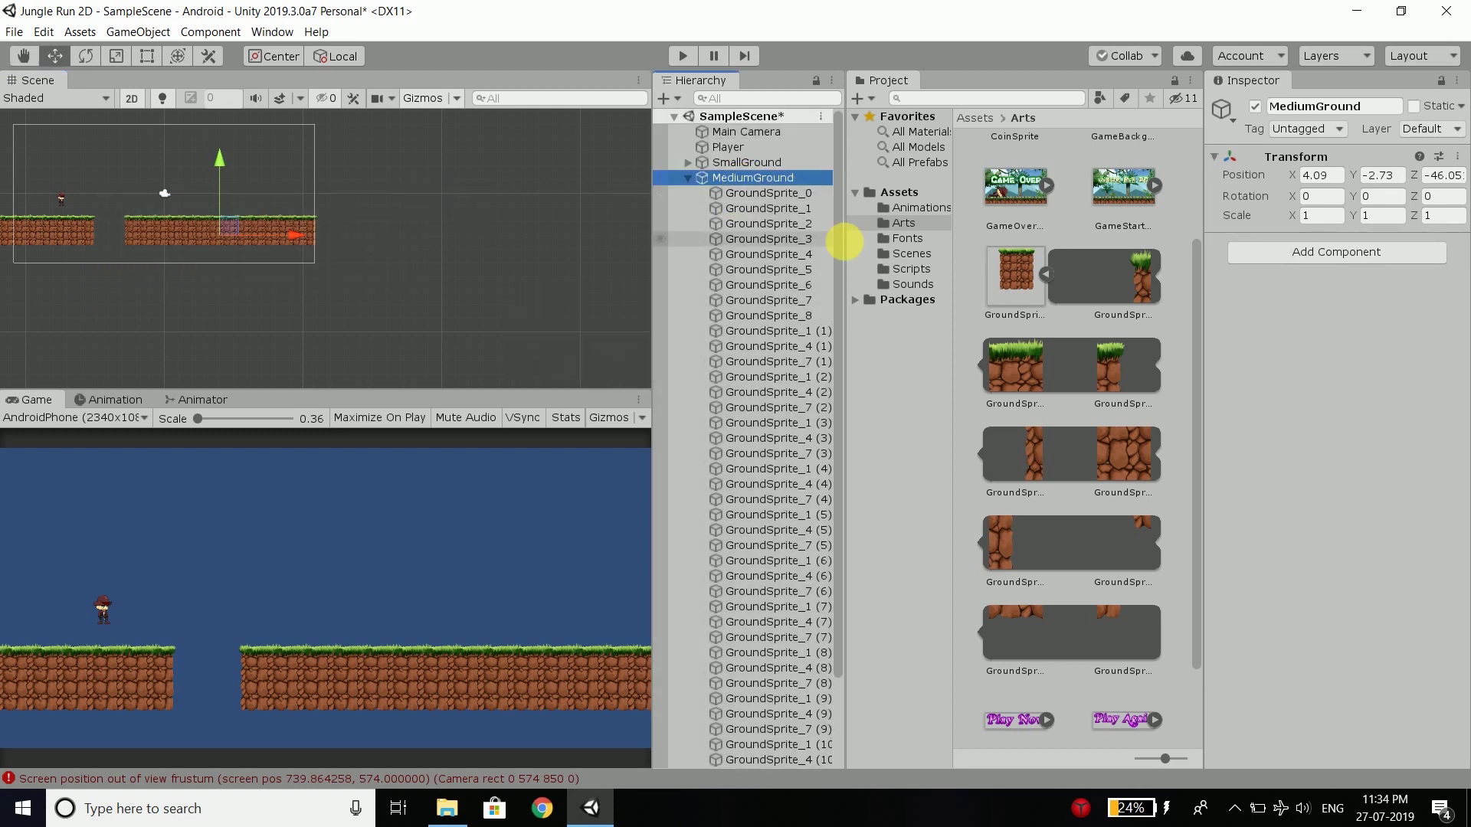
left_click(686, 177)
key("ctrl+d")
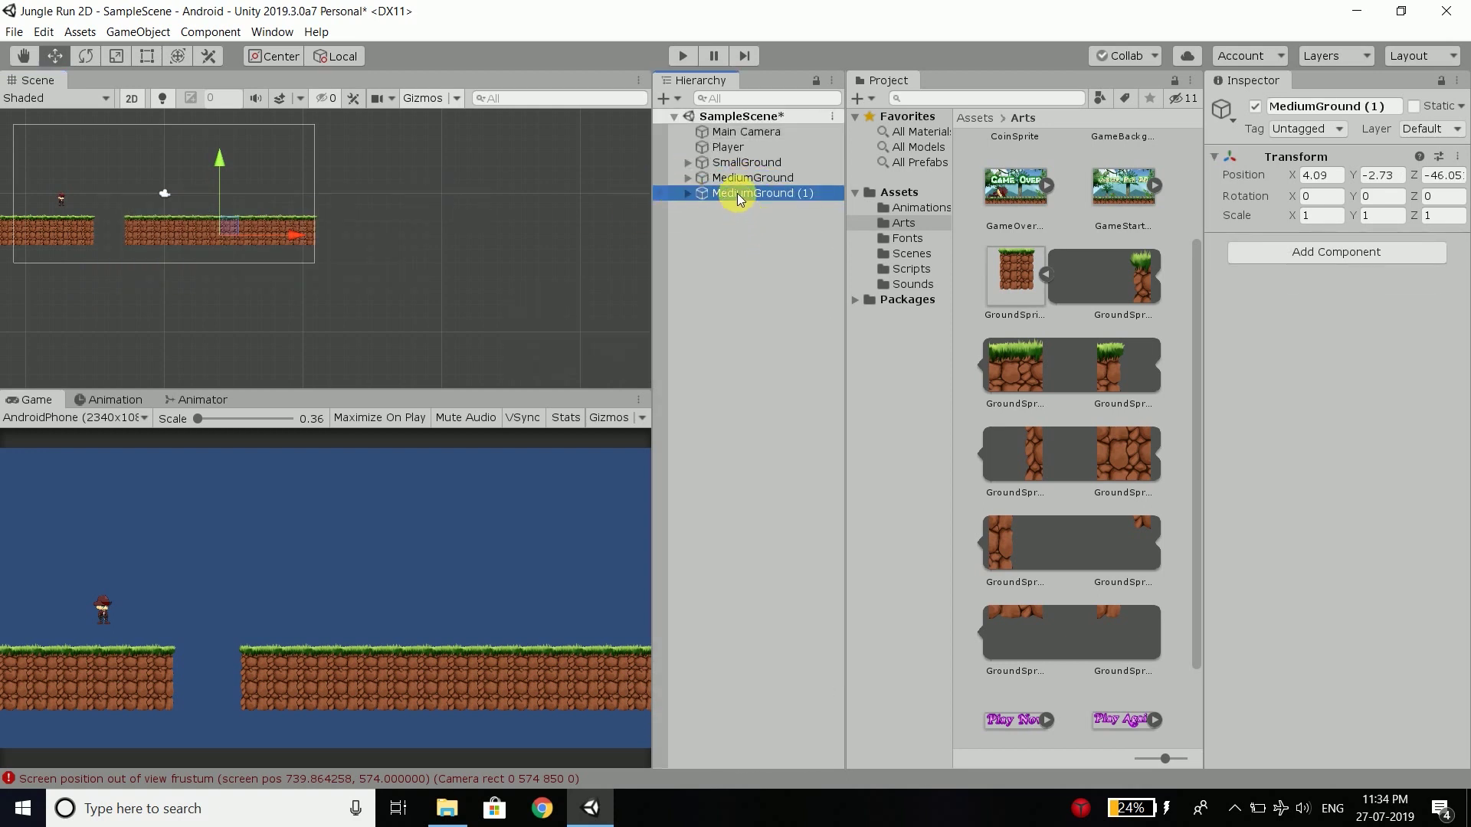
left_click(737, 193)
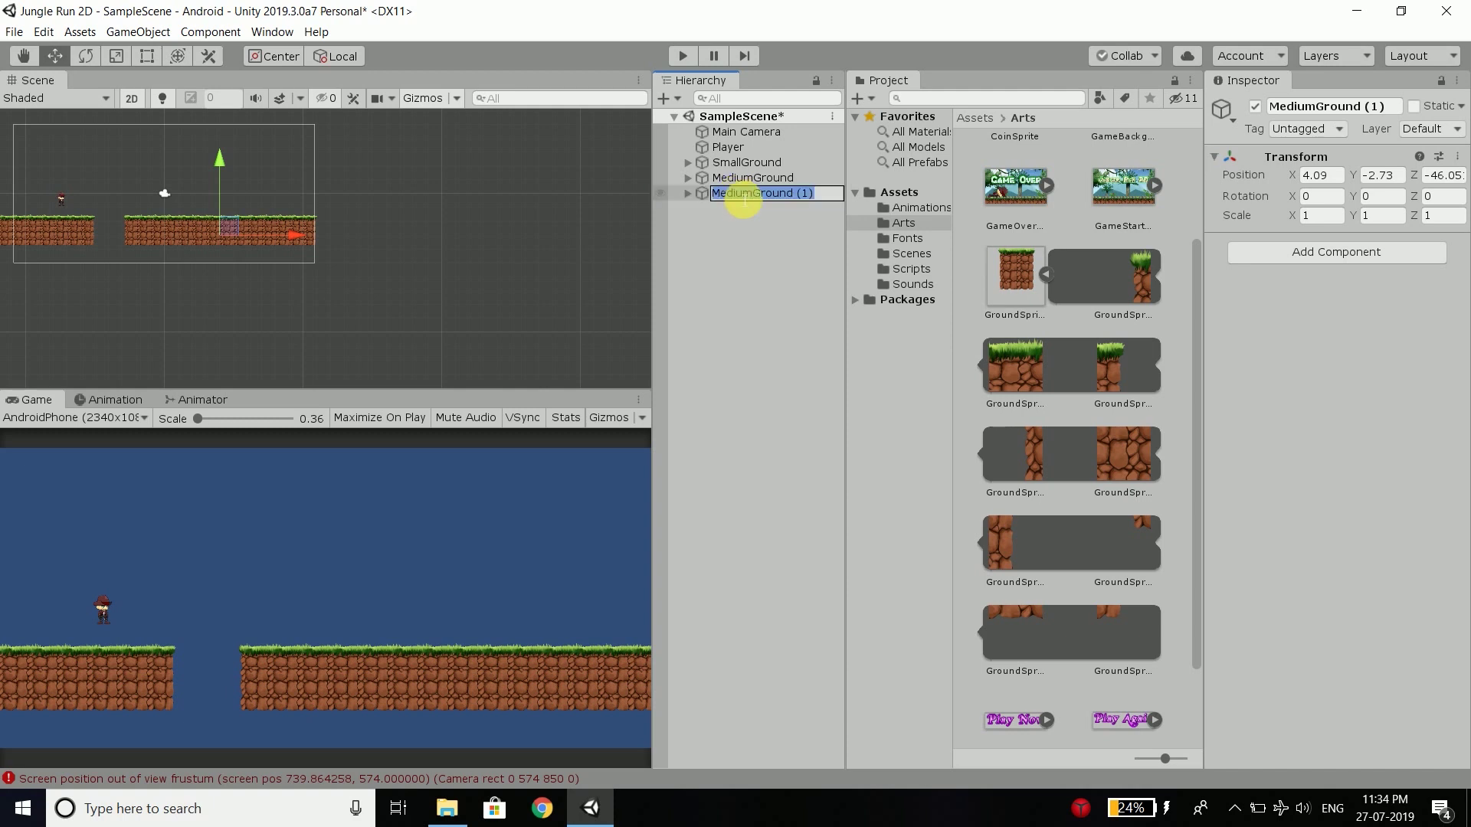
type("LargeGround")
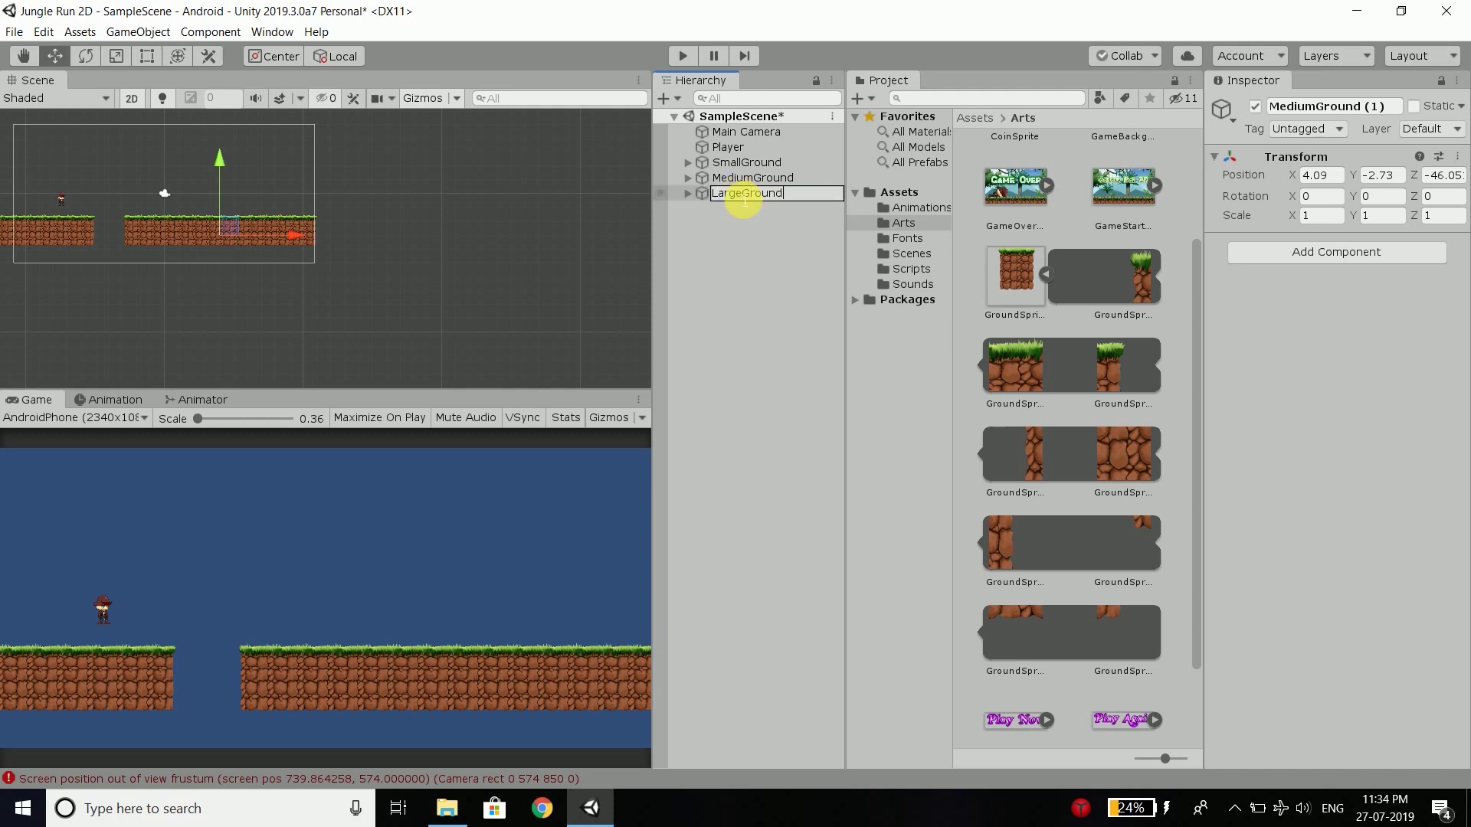
key("Return")
Move LargeGround right to X 25.09, keeping its height, so it stands clear of MediumGround.
scroll(309, 238, "up", 1)
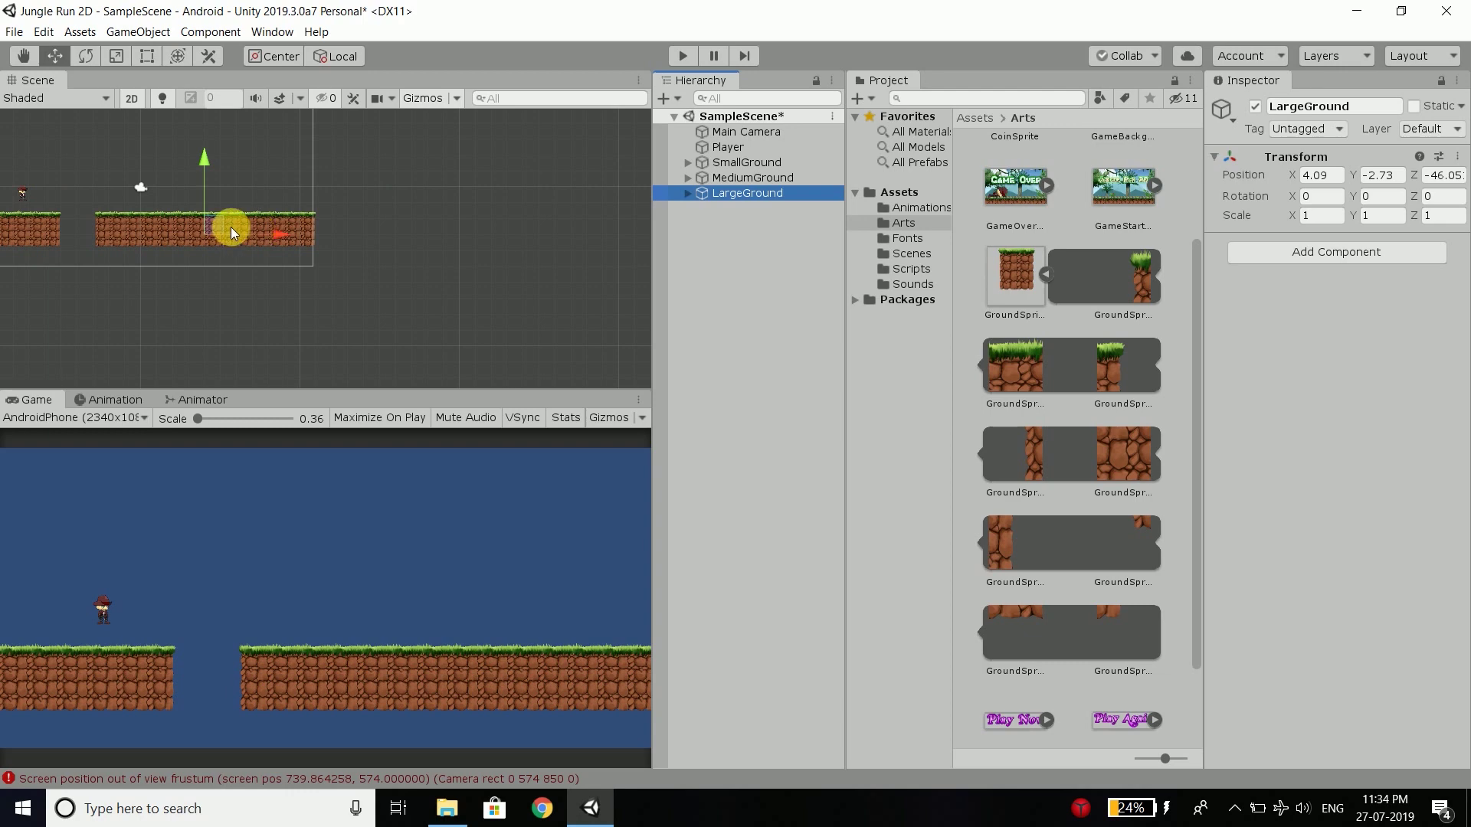
left_click_drag(232, 232, 514, 284)
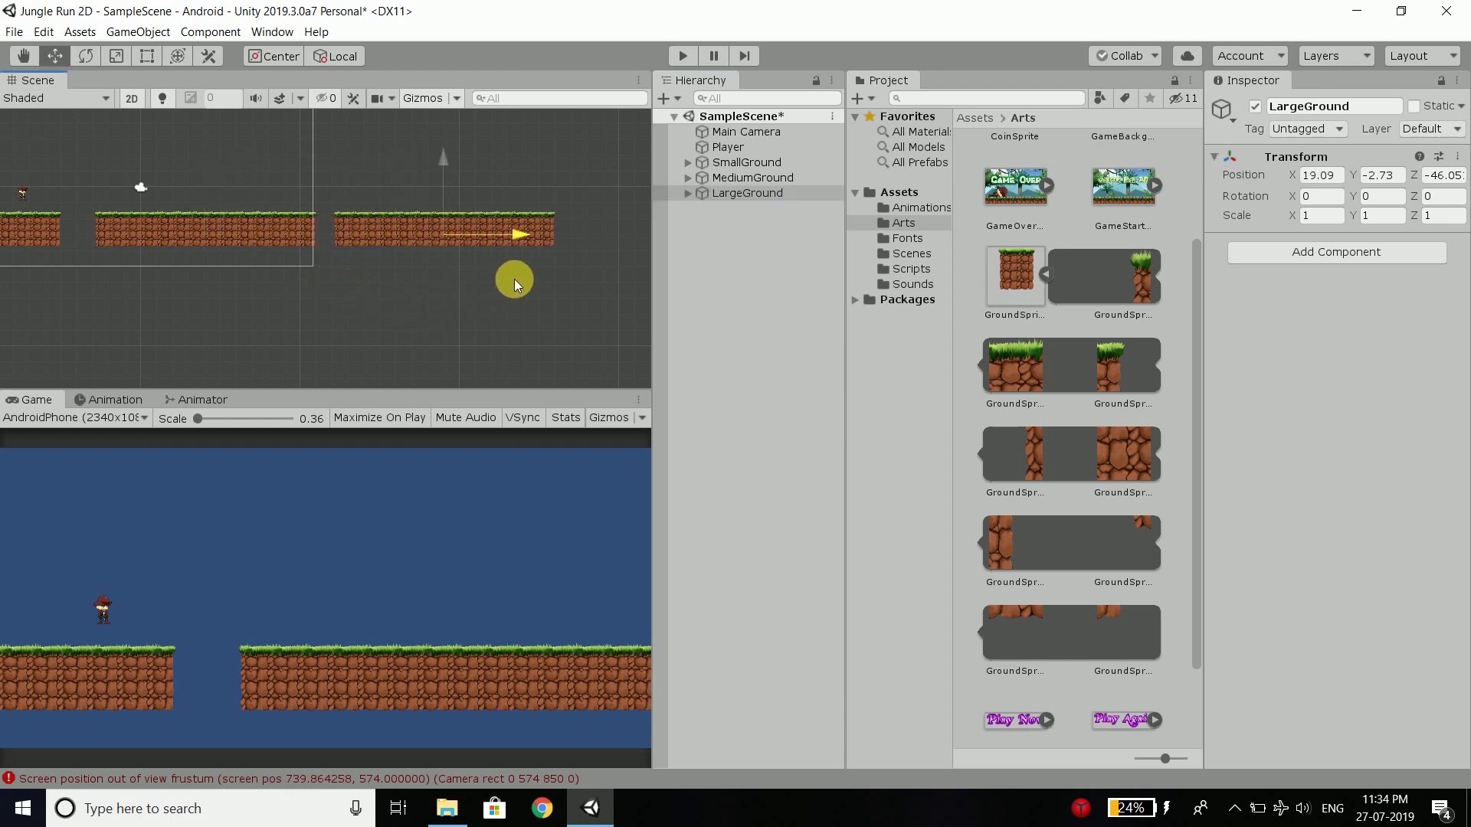
middle_click_drag(534, 243, 416, 241)
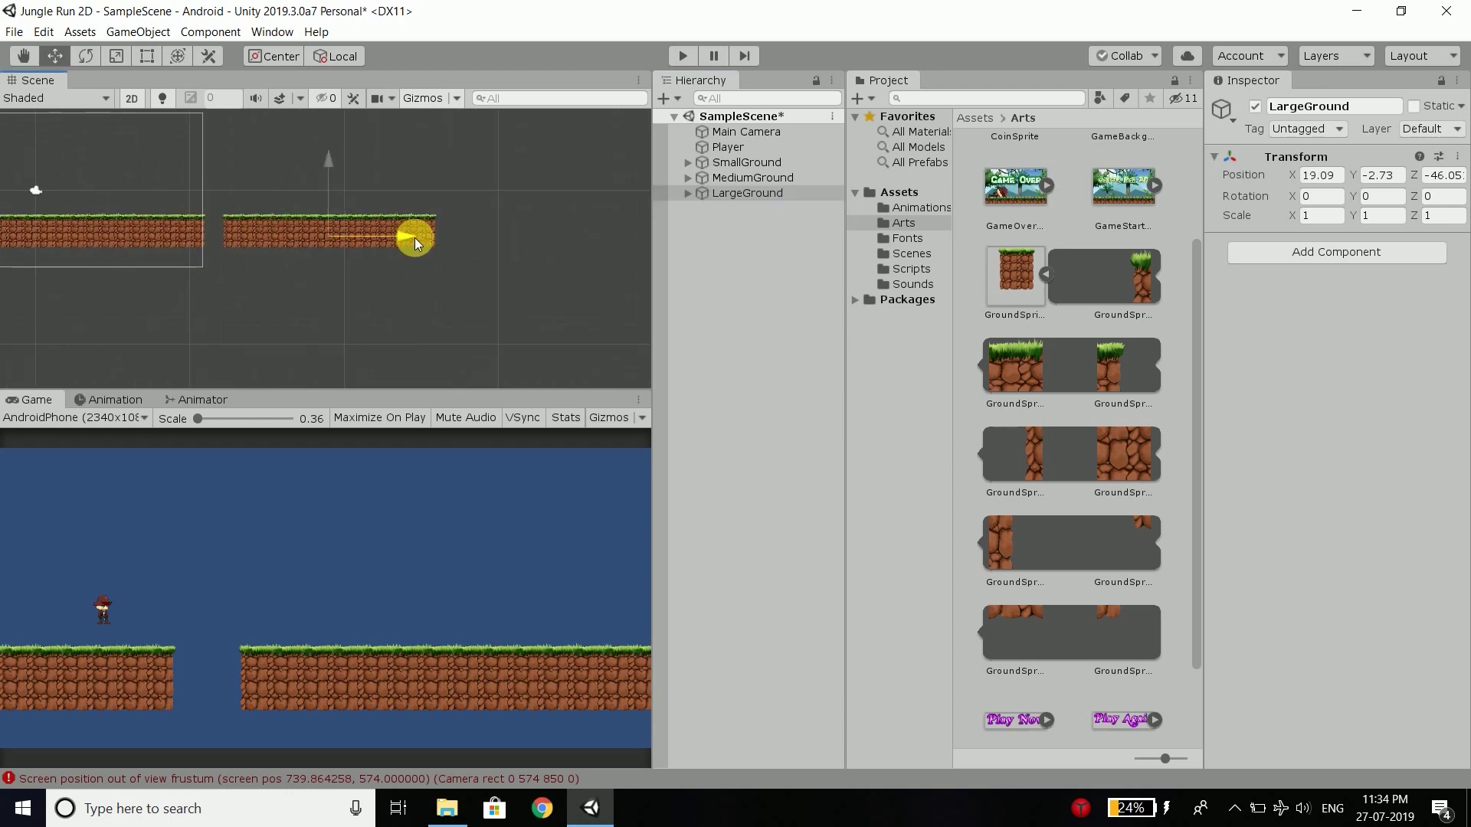
left_click_drag(415, 237, 497, 240)
scroll(94, 219, "down", 2)
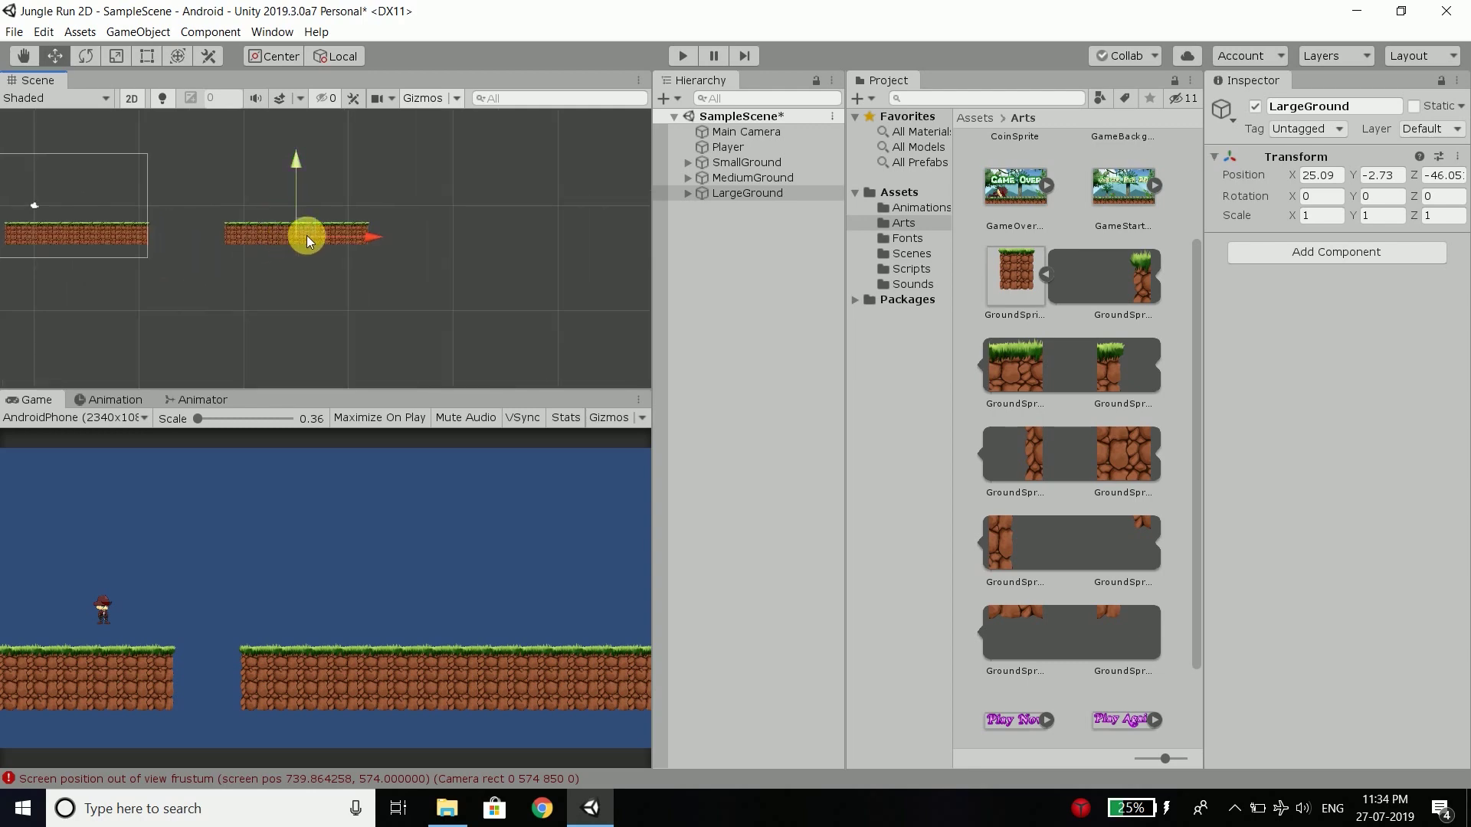
Move LargeGround's left edge column (GroundSprite_0, GroundSprite_3 and GroundSprite_6) left to X -10.09 to open a gap for more columns.
scroll(201, 235, "up", 5)
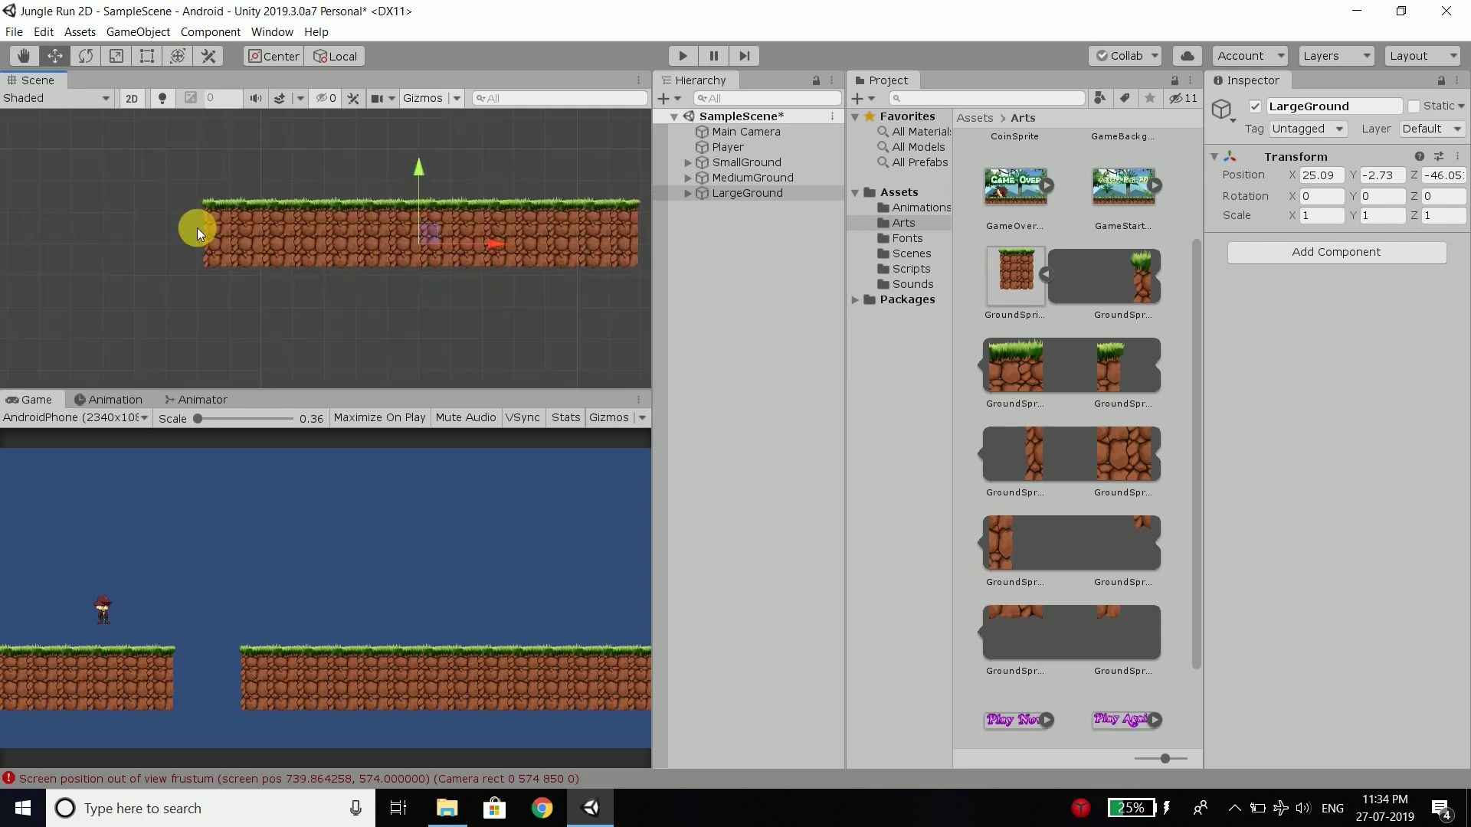
left_click(149, 185)
left_click_drag(131, 134, 225, 337)
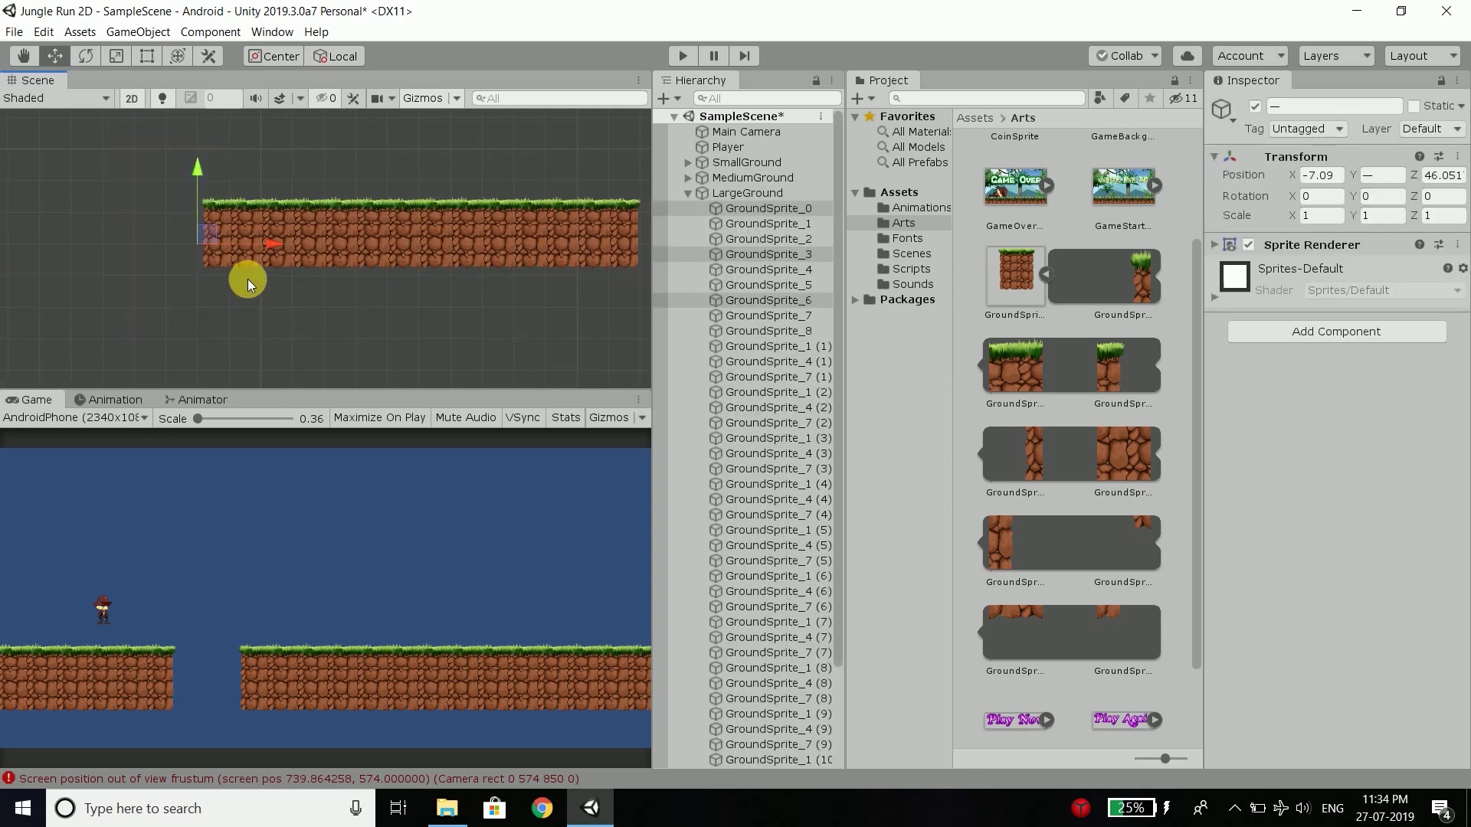
left_click_drag(268, 244, 167, 242)
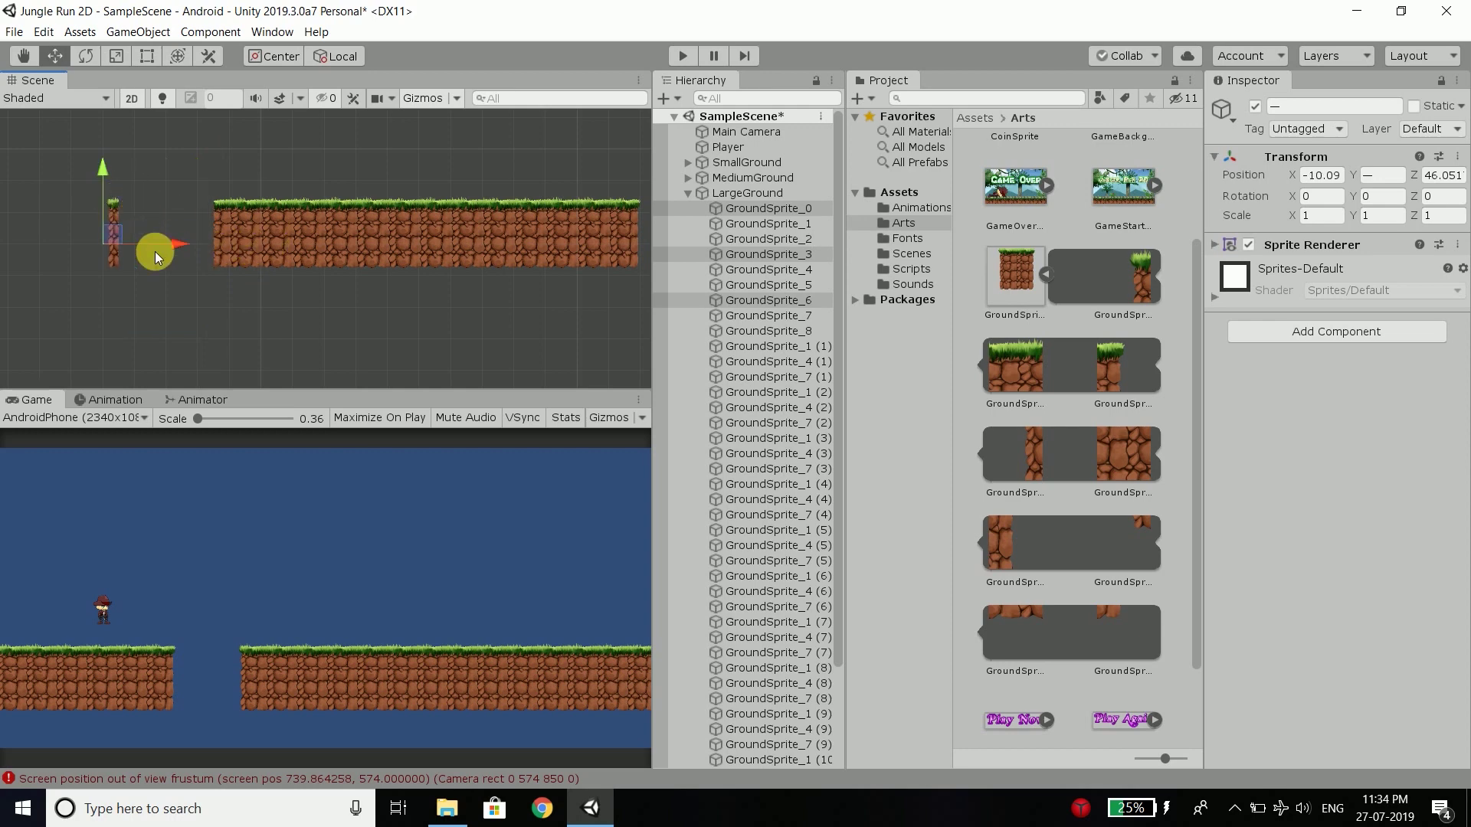
left_click_drag(158, 293, 46, 159)
left_click(77, 191)
Move LargeGround's right edge column (GroundSprite_2, GroundSprite_5 and GroundSprite_8) right to X 9.91 to open a gap for more columns.
scroll(80, 191, "down", 5)
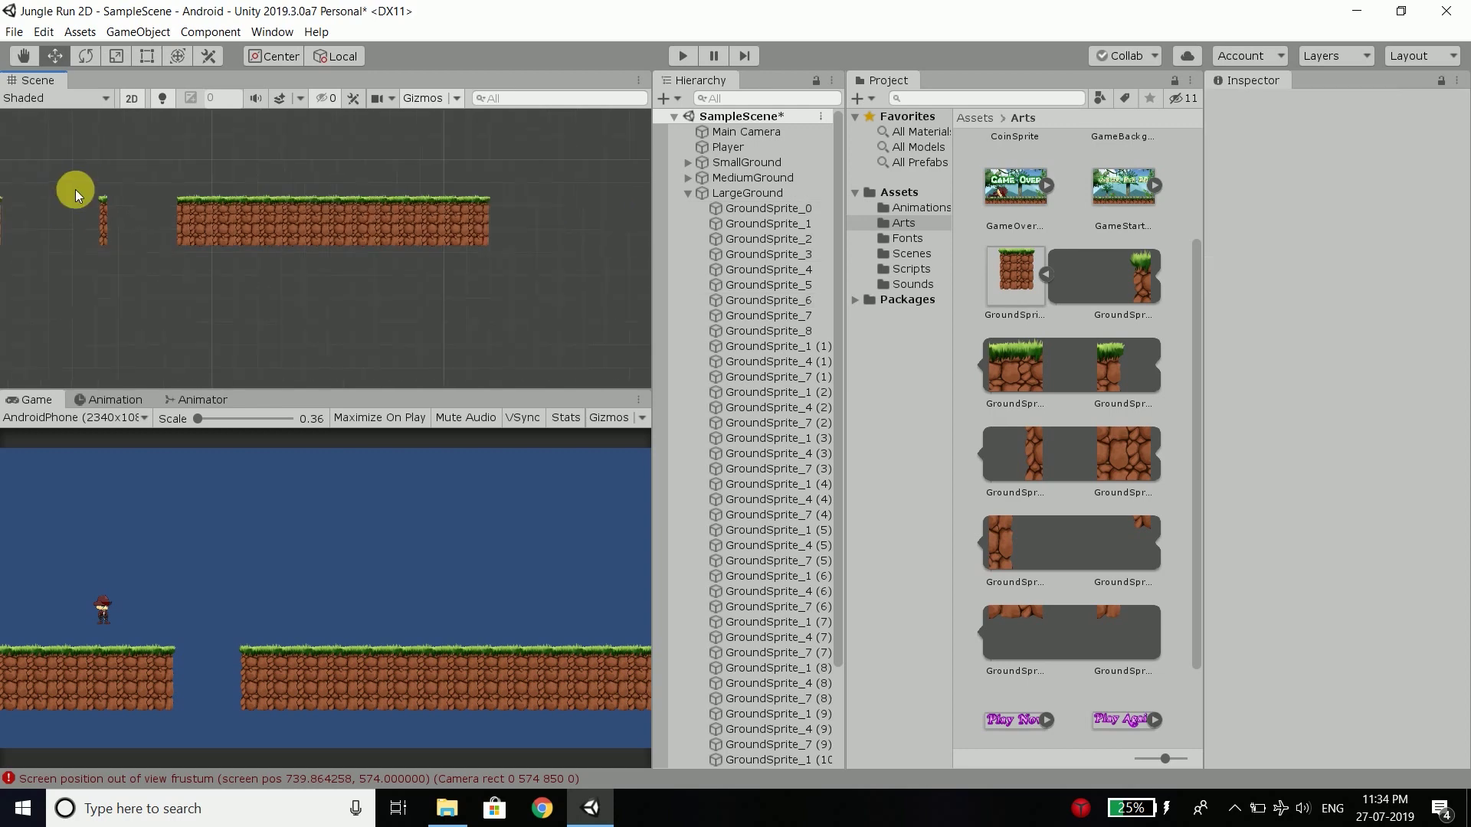
scroll(410, 204, "up", 1)
left_click_drag(421, 147, 370, 273)
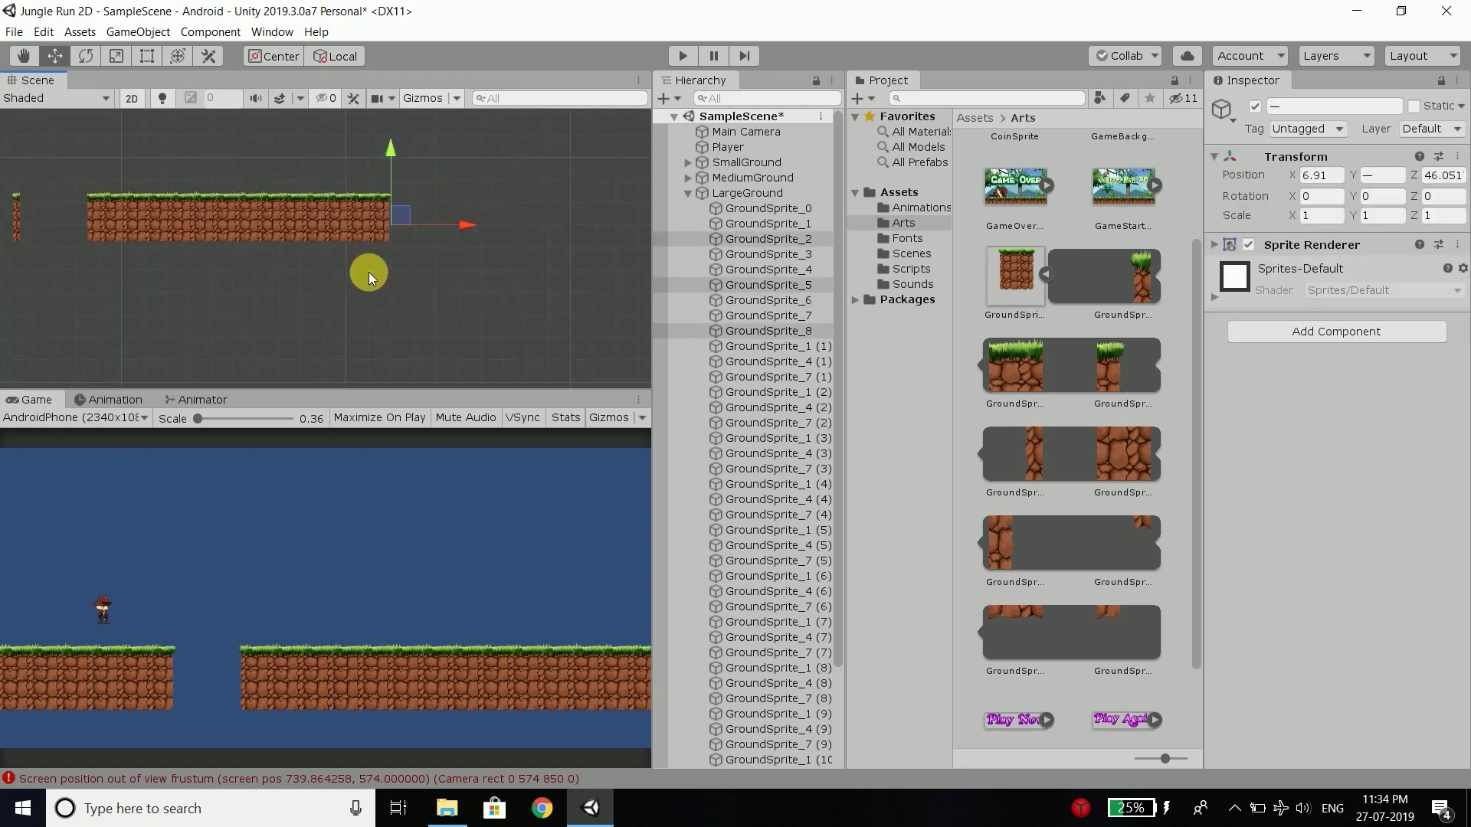
left_click_drag(466, 227, 532, 228)
scroll(298, 268, "down", 1)
scroll(105, 233, "up", 2)
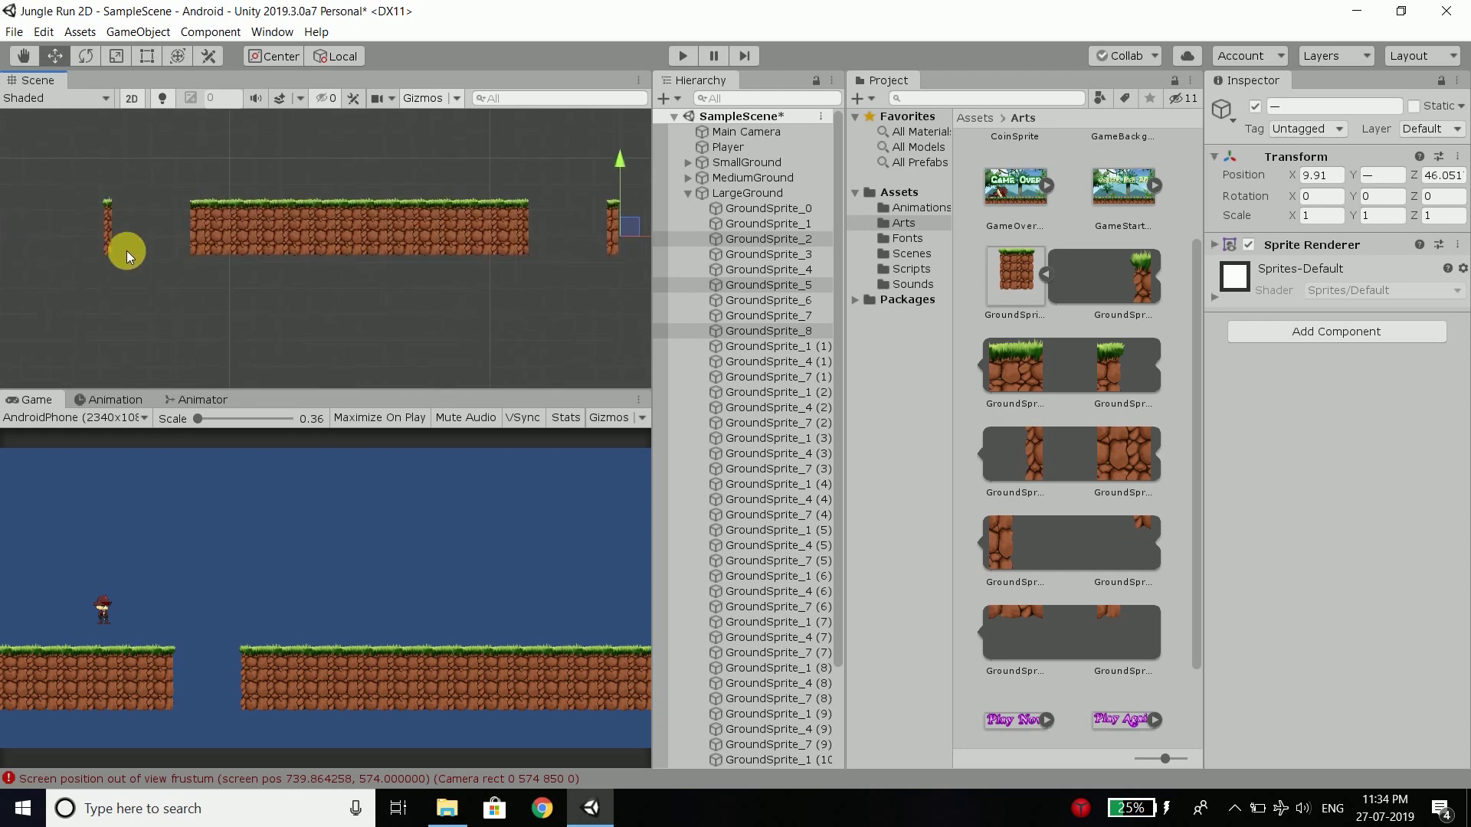
Fill LargeGround's left gap with three duplicated middle tile columns, placing the outermost one at X -9.09.
left_click_drag(143, 145, 253, 318)
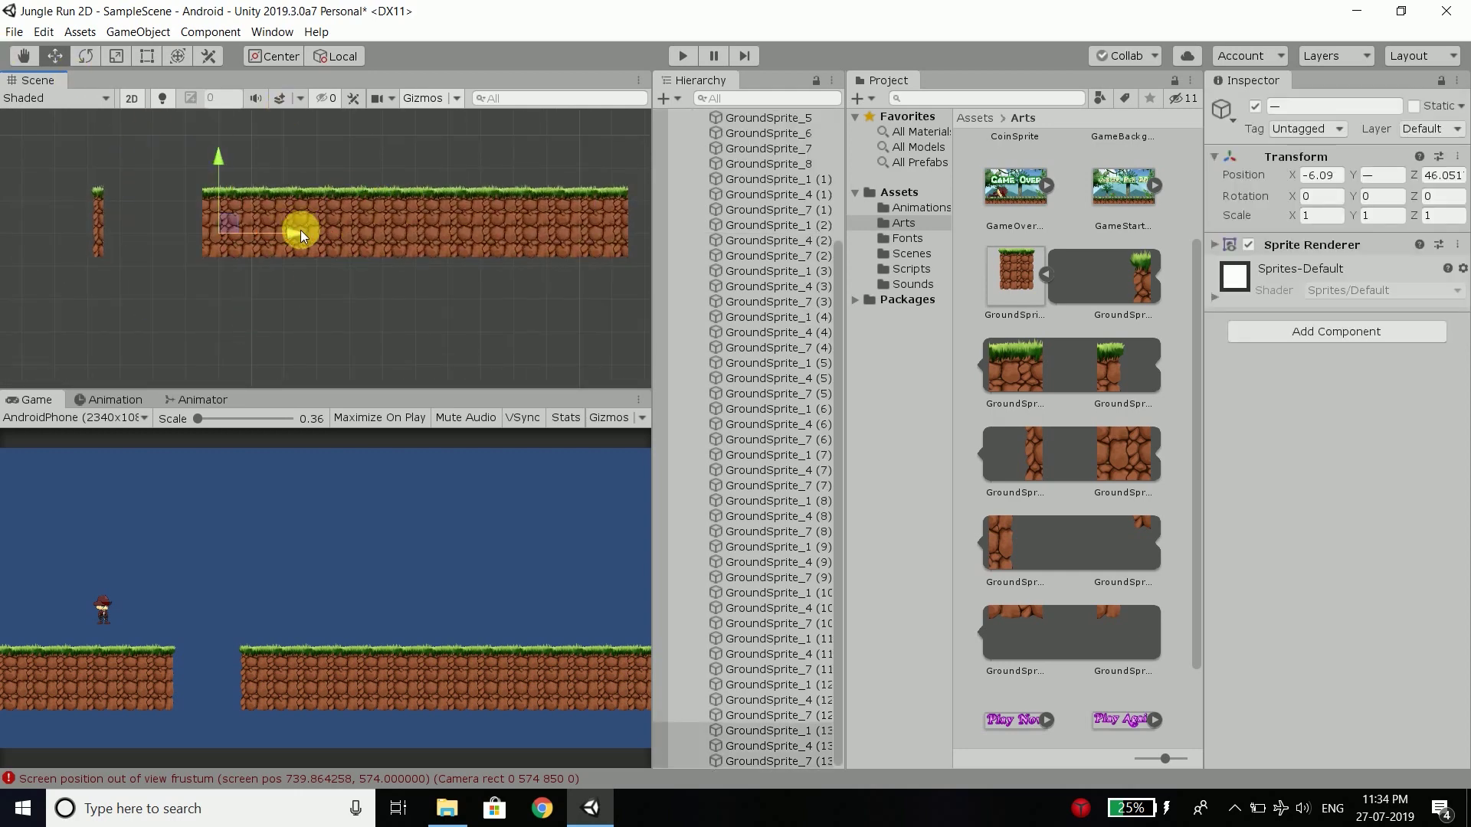
left_click_drag(300, 230, 104, 260)
scroll(415, 254, "up", 2)
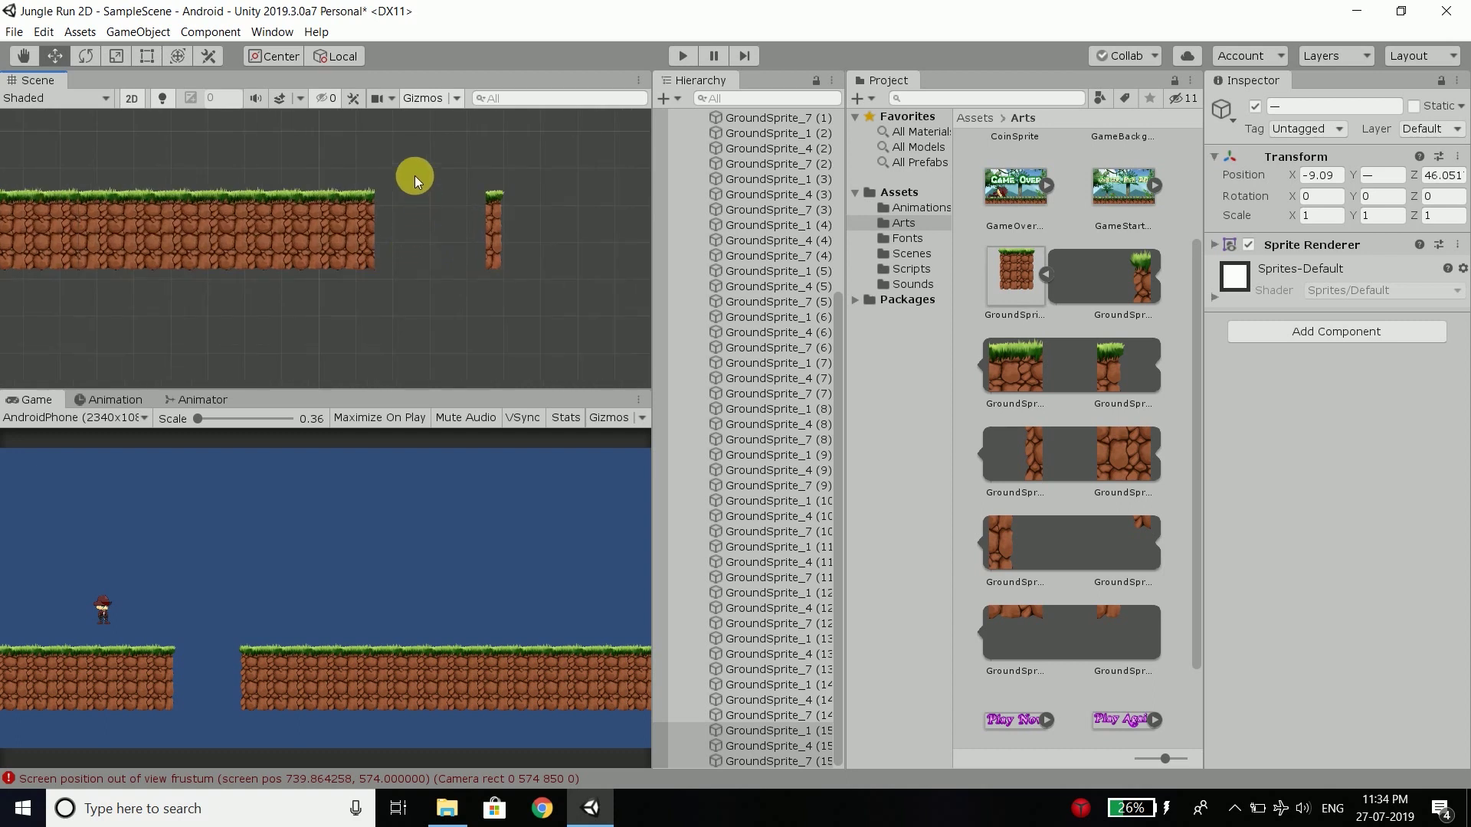
Fill LargeGround's right gap with three duplicated middle tile columns, placing the outermost one at X 8.91.
left_click_drag(414, 161, 329, 322)
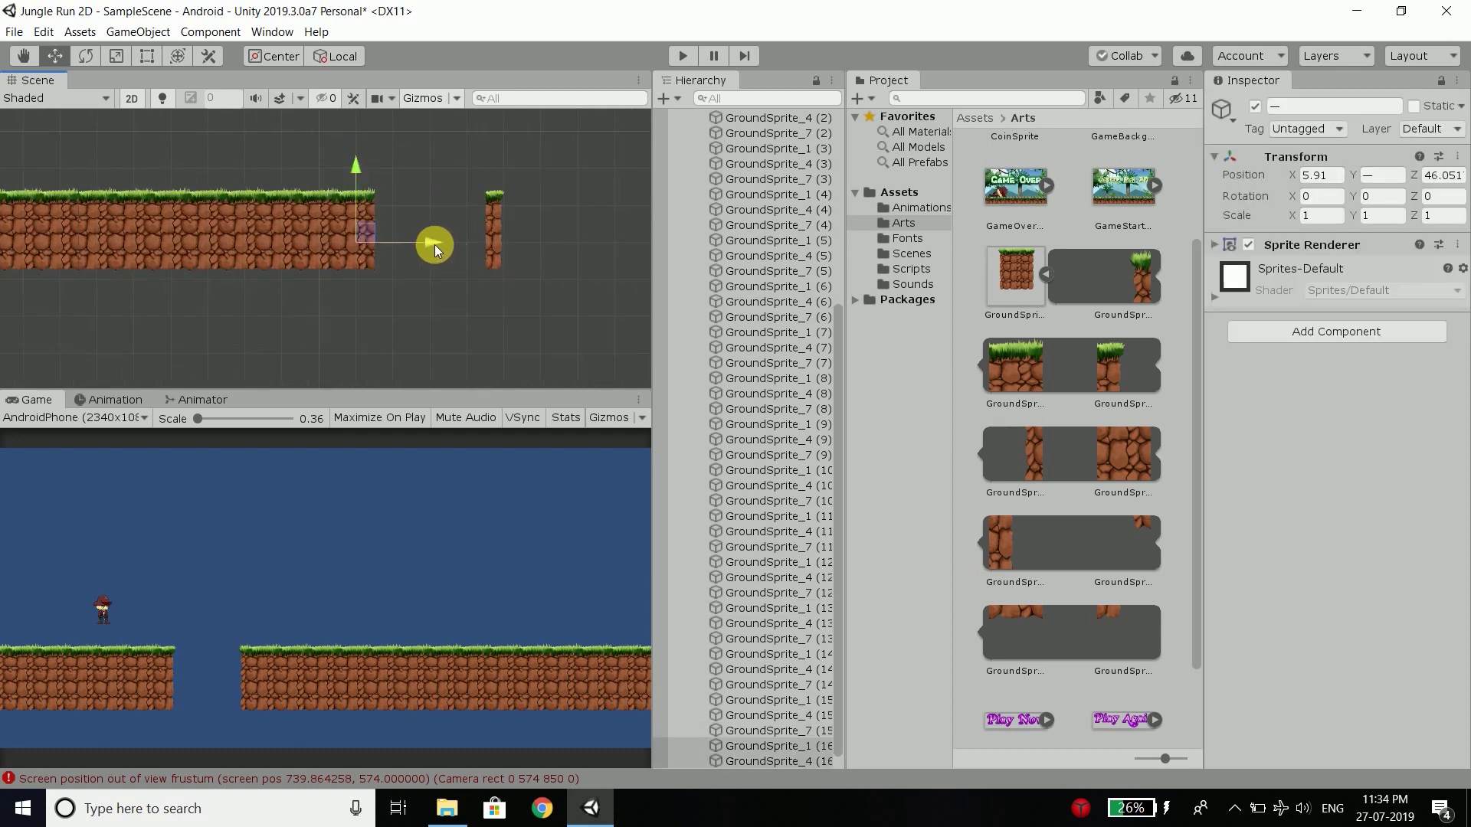
left_click_drag(435, 245, 531, 242)
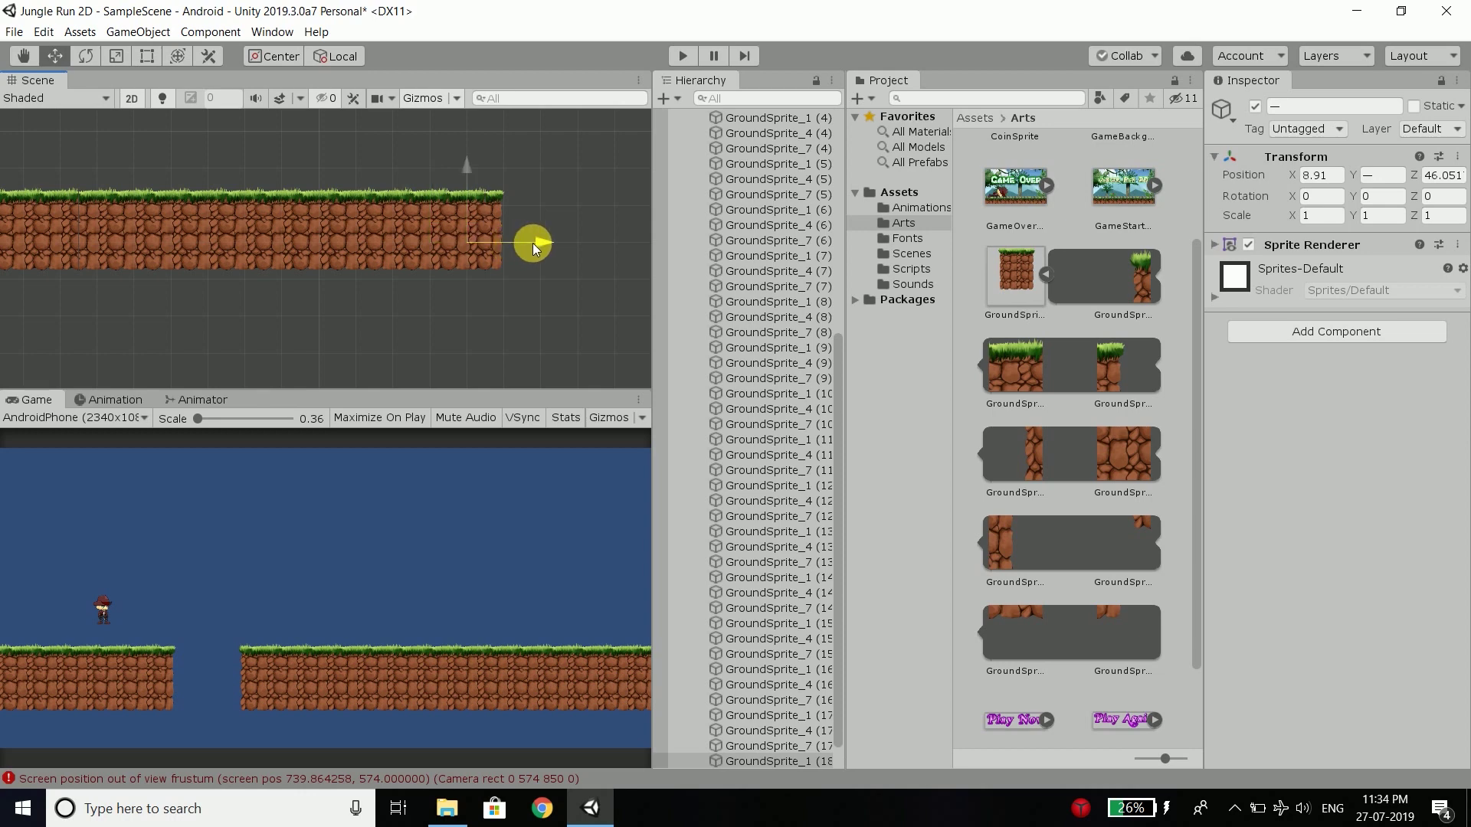
left_click(521, 244)
Collapse the LargeGround group and examine all three ground platforms together in the scene.
scroll(420, 230, "down", 3)
scroll(187, 249, "down", 2)
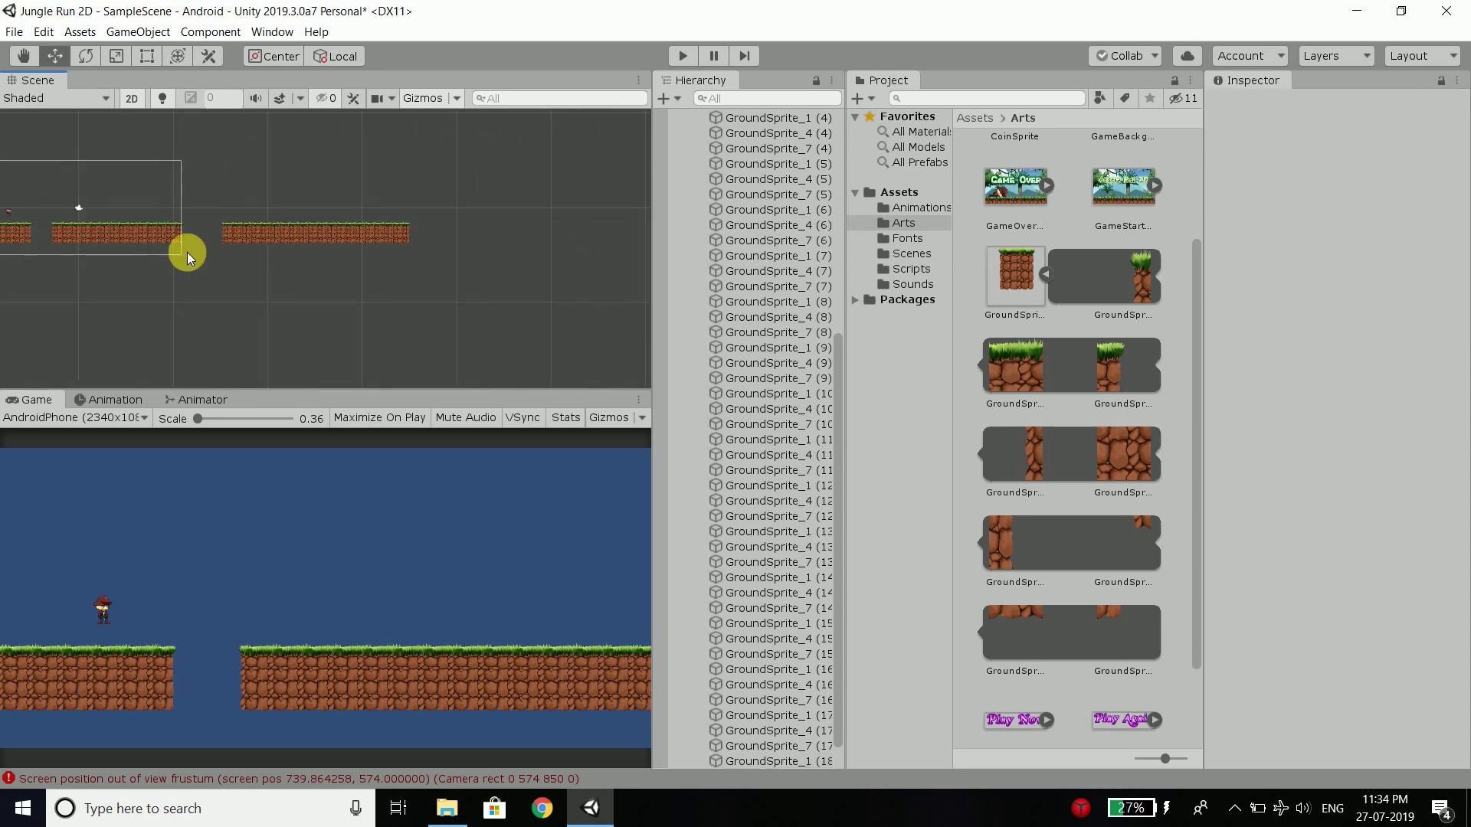
left_click_drag(234, 181, 557, 283)
scroll(696, 144, "up", 3)
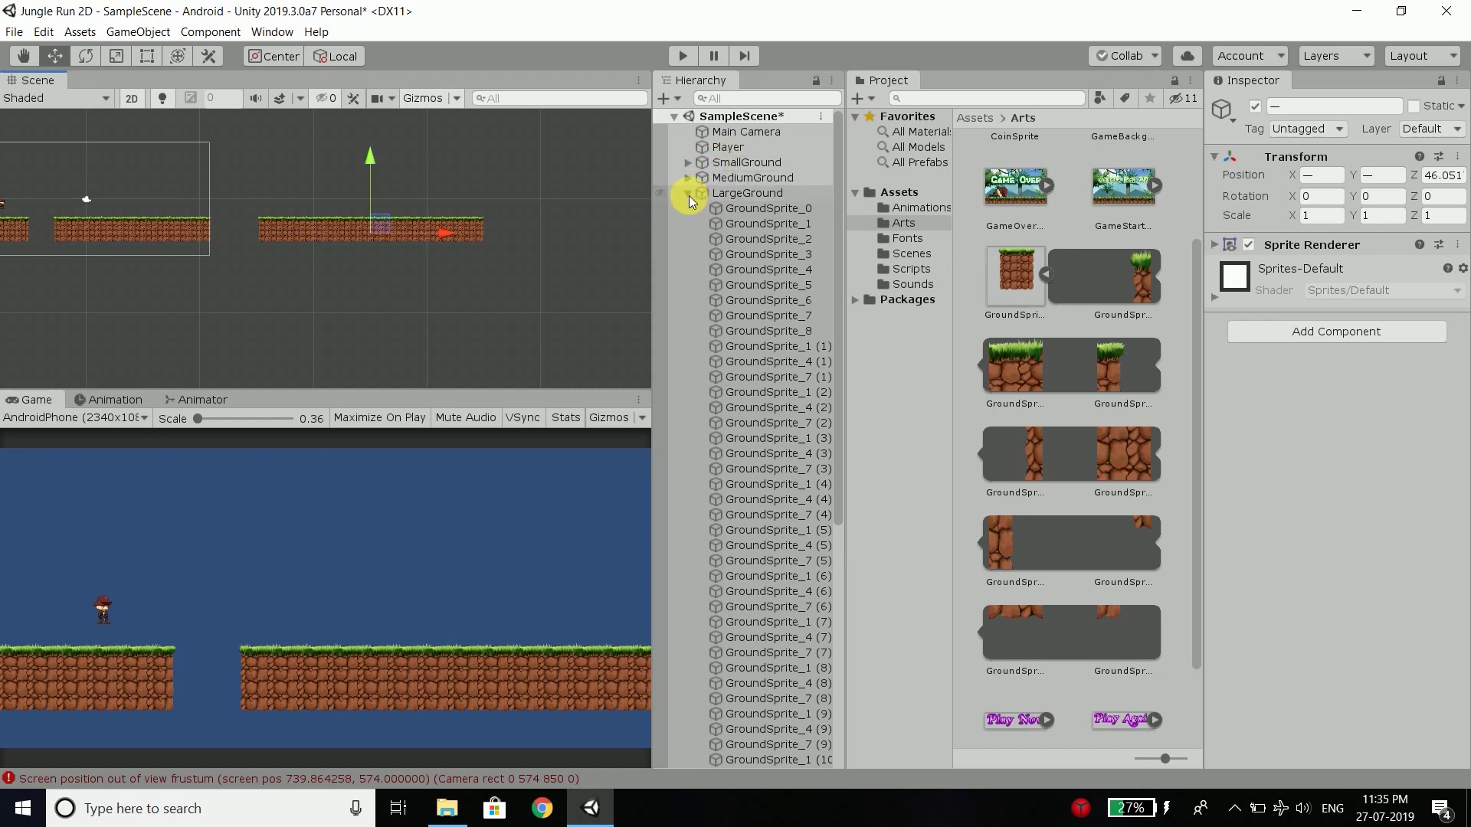
left_click(689, 194)
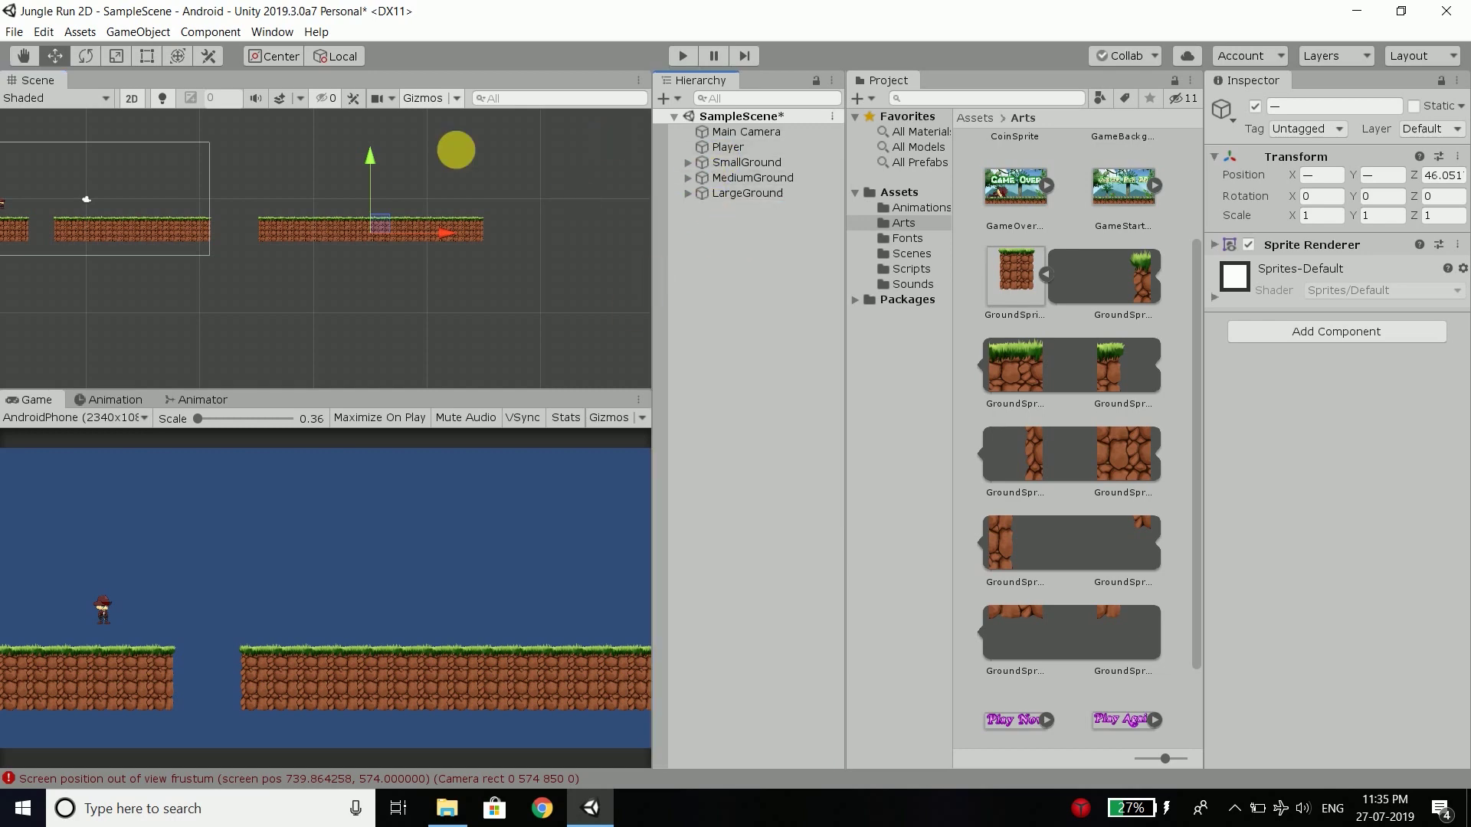
scroll(452, 230, "down", 3)
left_click(754, 243)
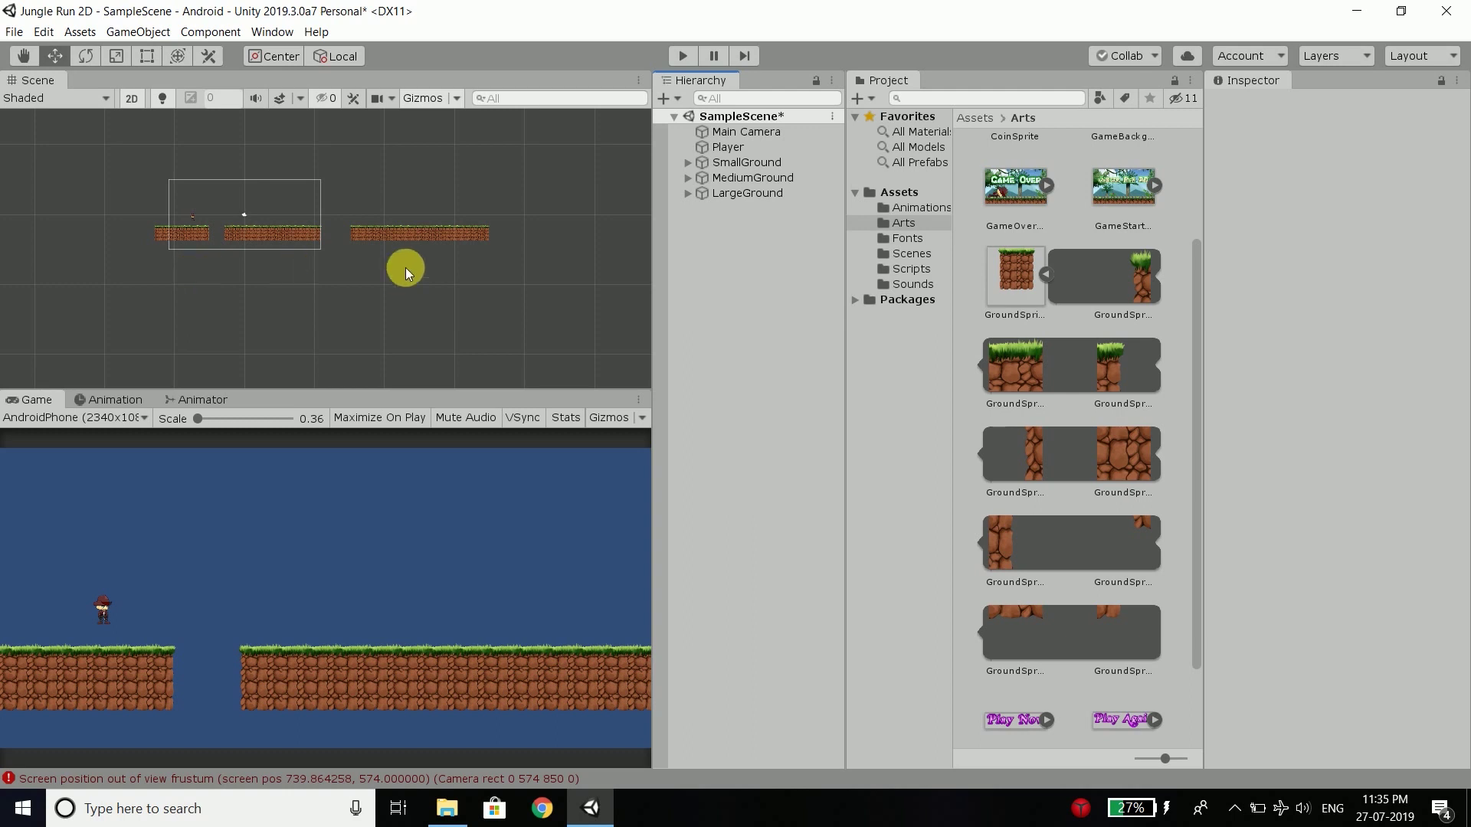
left_click(394, 283)
left_click(733, 163)
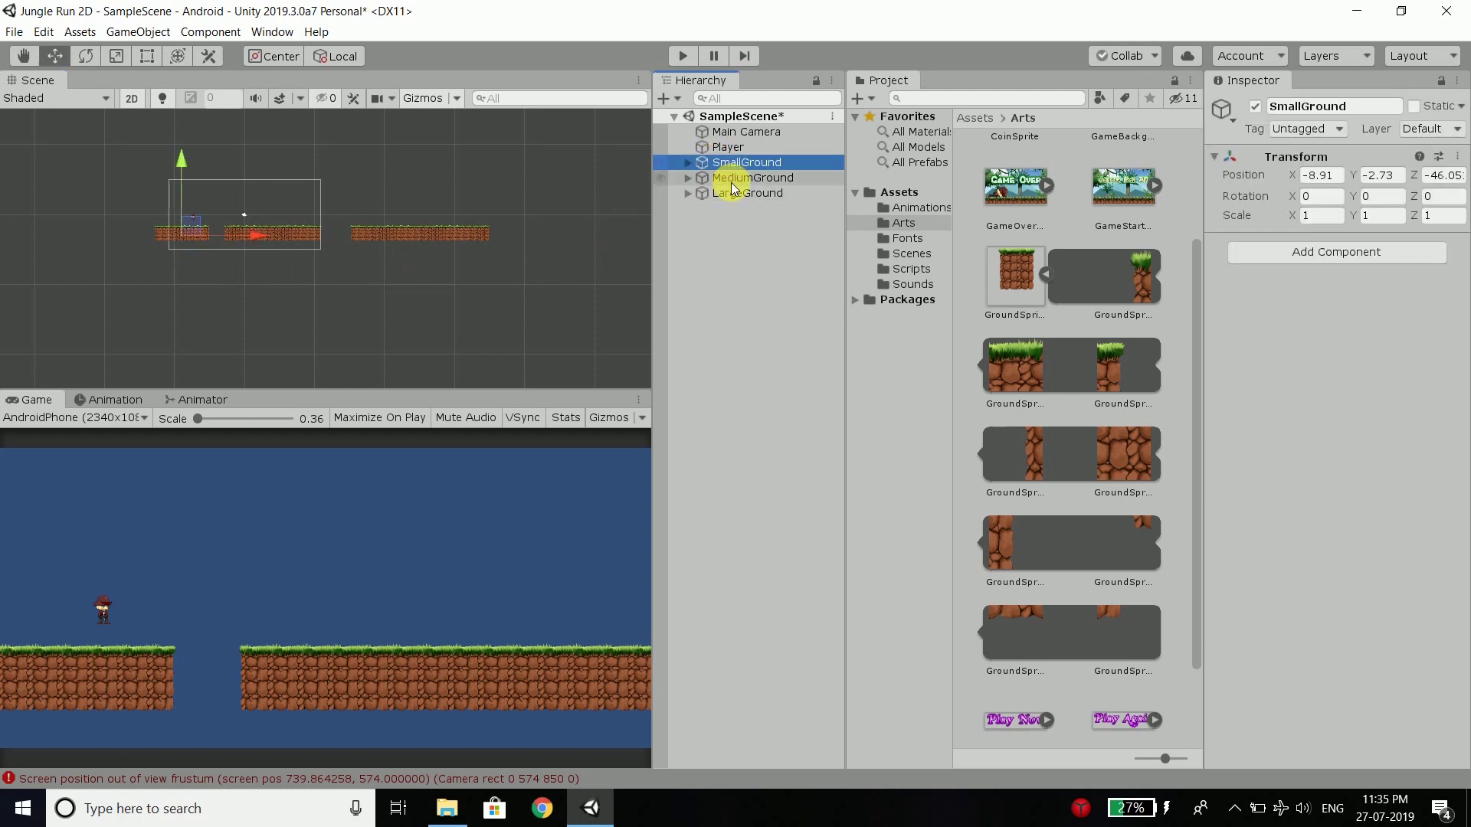
left_click(732, 193, "shift")
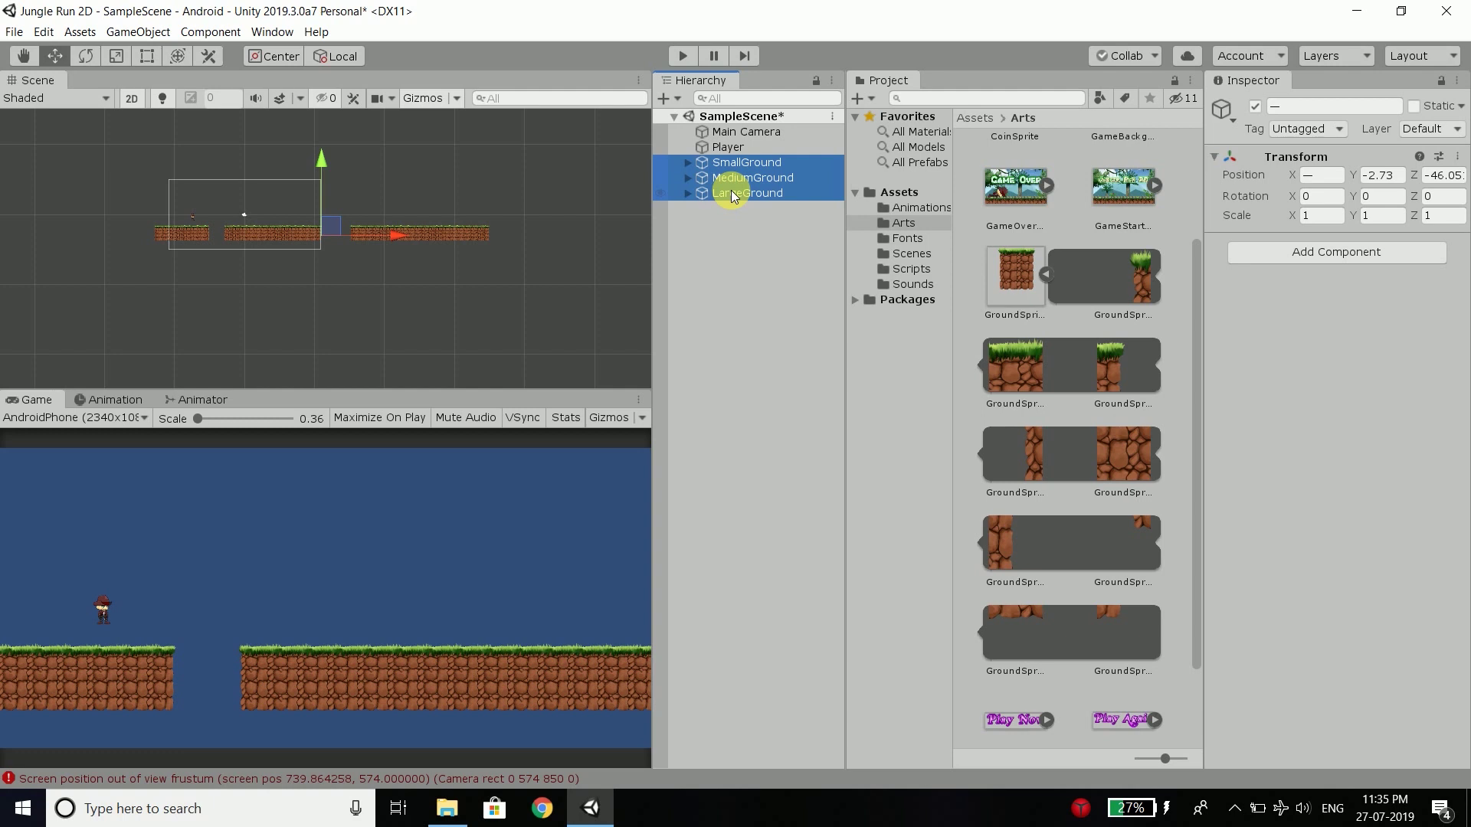
Create a new folder named Prefabs inside the Assets folder.
left_click(895, 192)
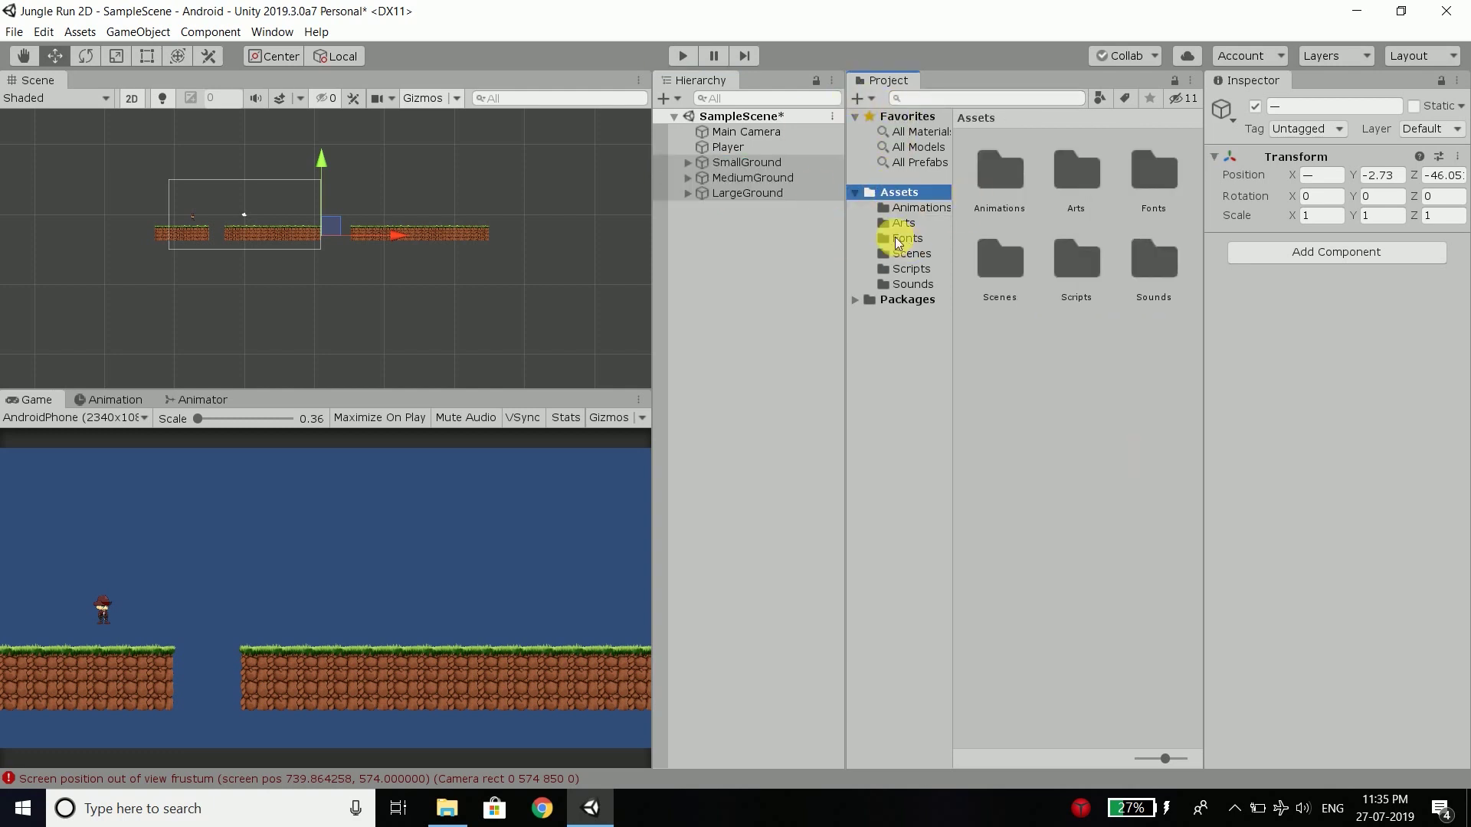
right_click(1040, 397)
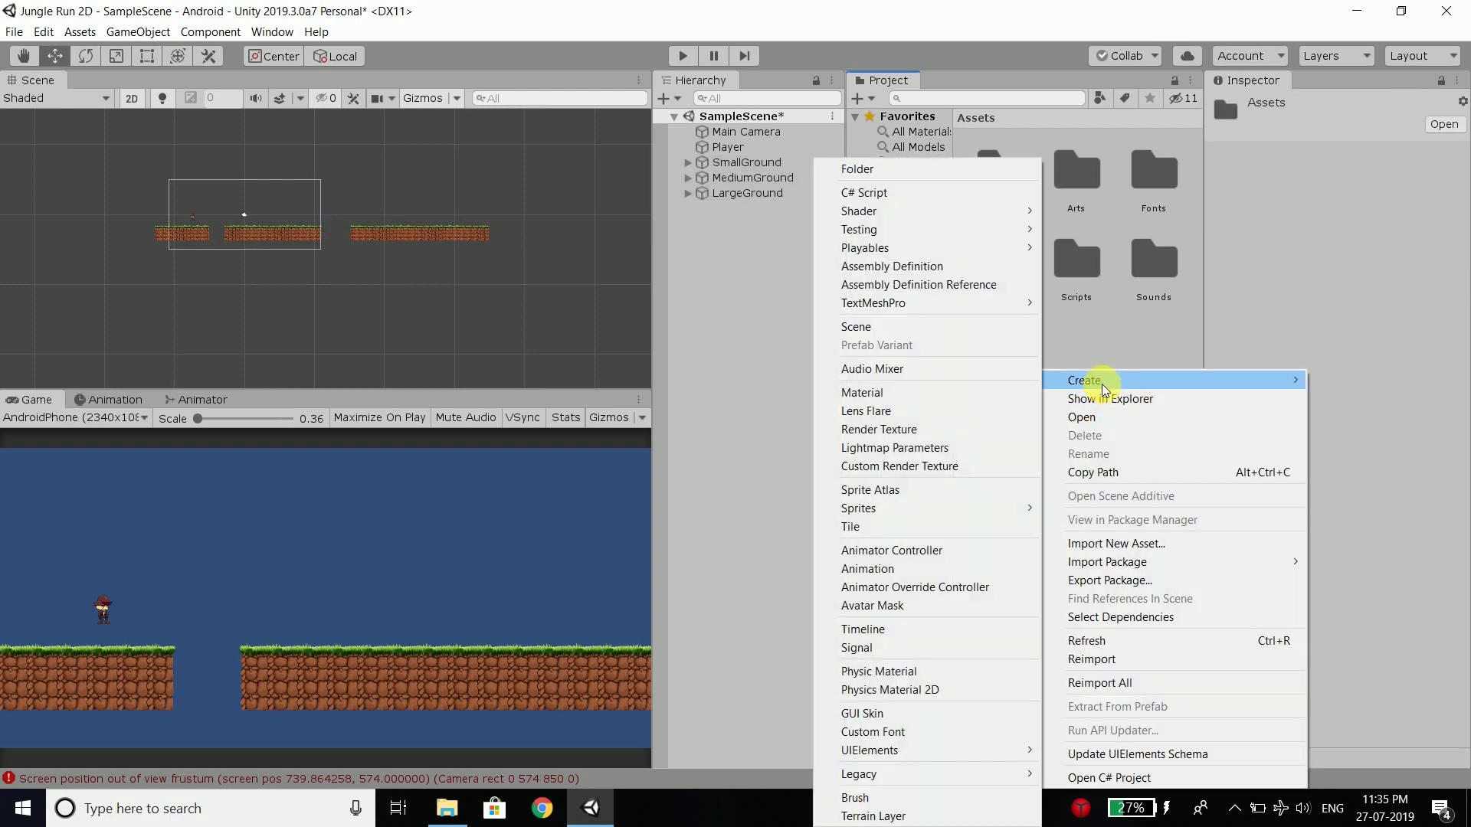
left_click(852, 171)
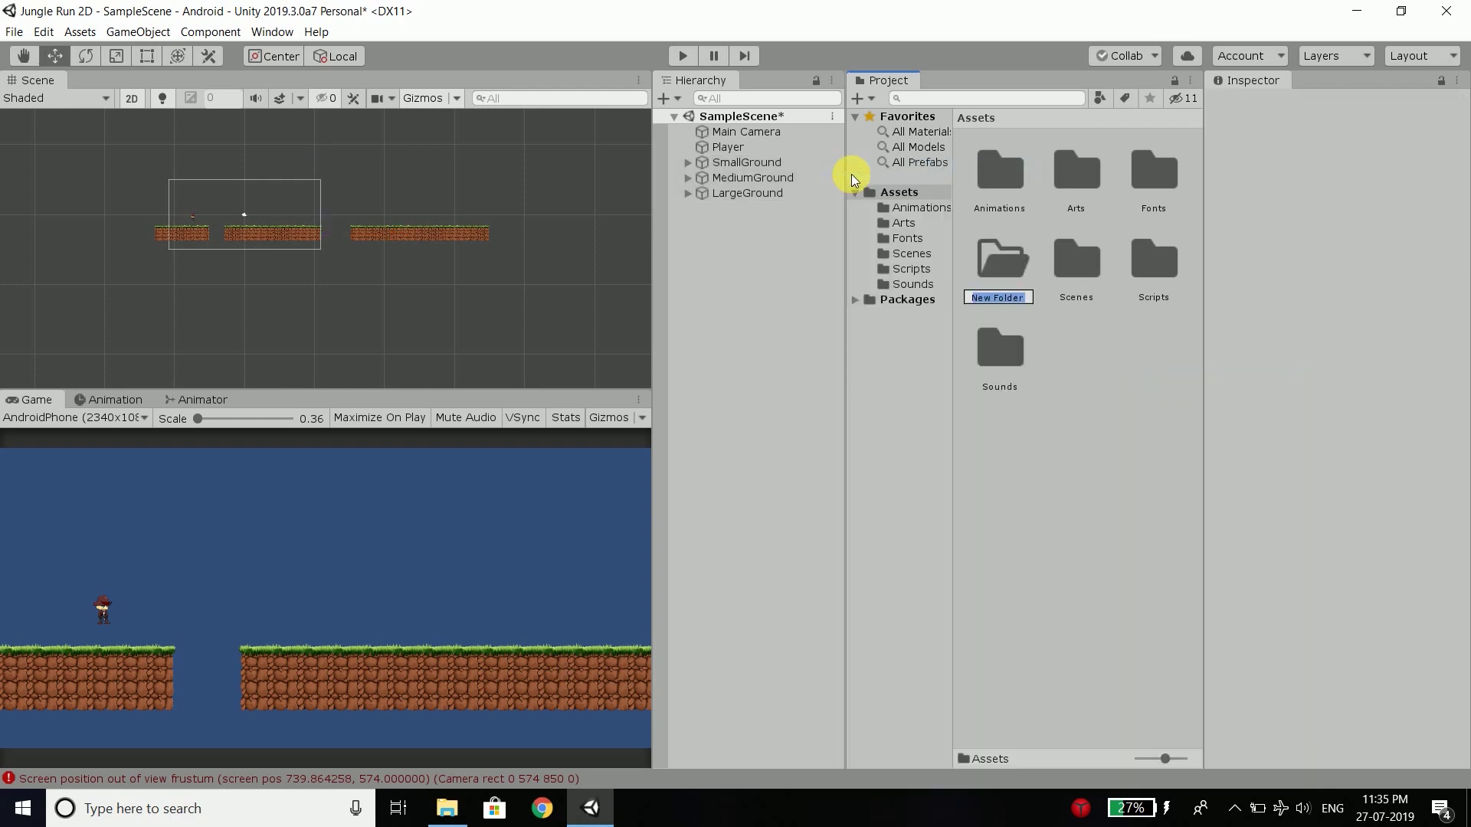
type("Prefabs")
key("Return")
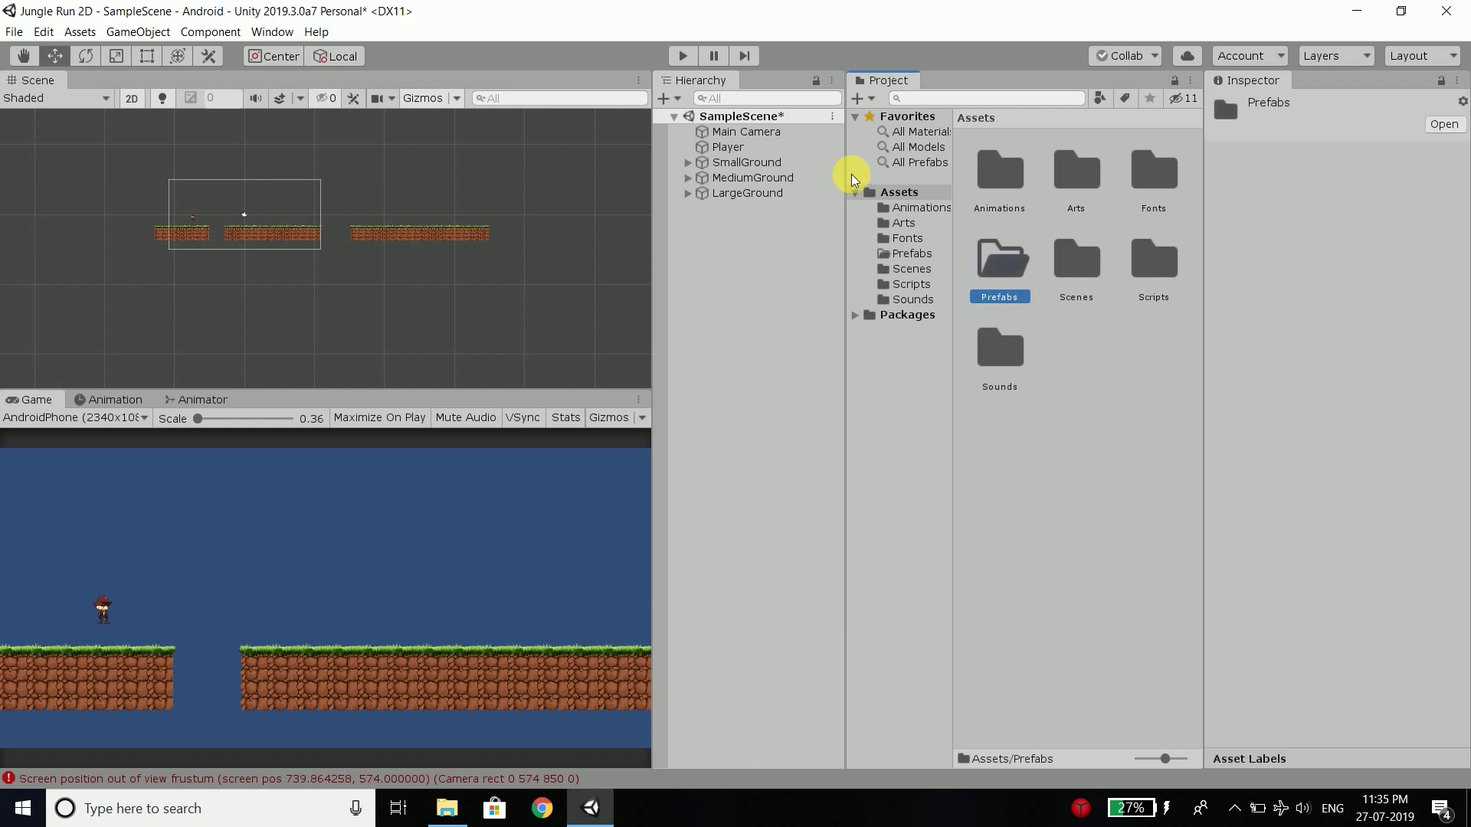
Examine the extent of SmallGround and the tile sprites that make it up in the scene.
scroll(184, 234, "up", 5)
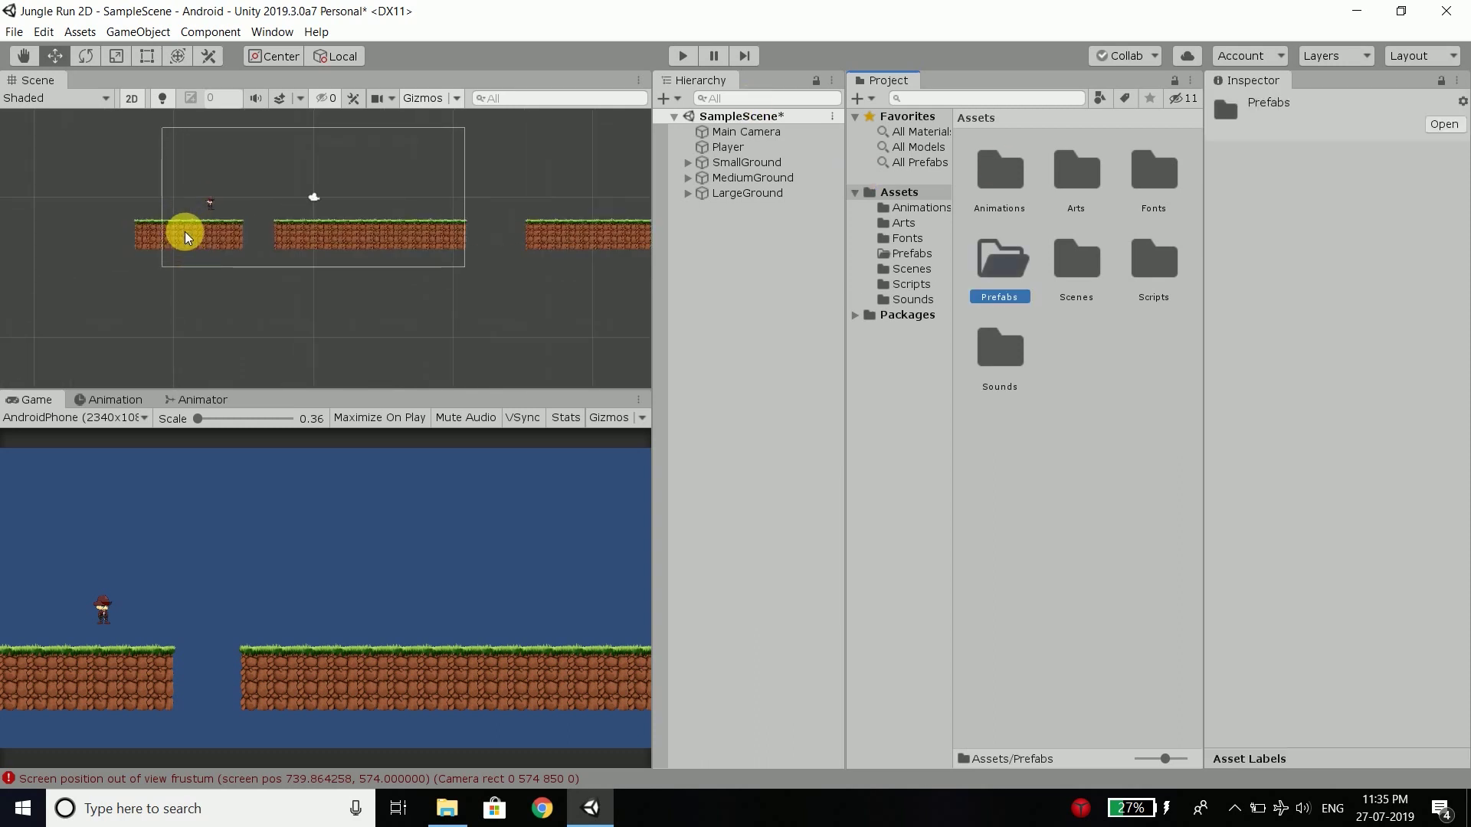
scroll(172, 244, "up", 5)
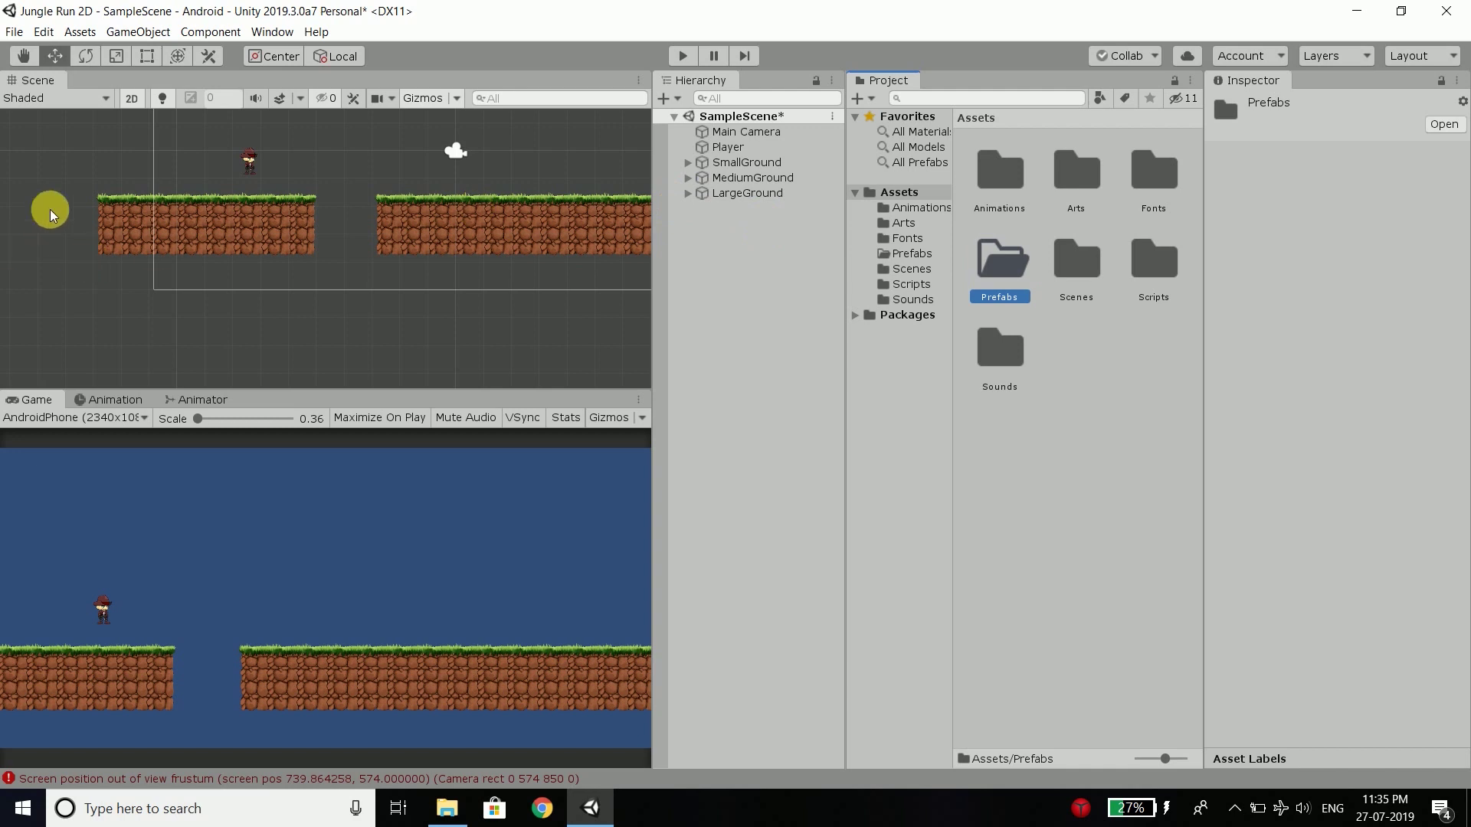
mouse_move(69, 173)
left_mouse_down()
mouse_move(150, 241)
mouse_move(344, 302)
mouse_move(67, 208)
mouse_move(59, 192)
left_mouse_up()
left_click(250, 300)
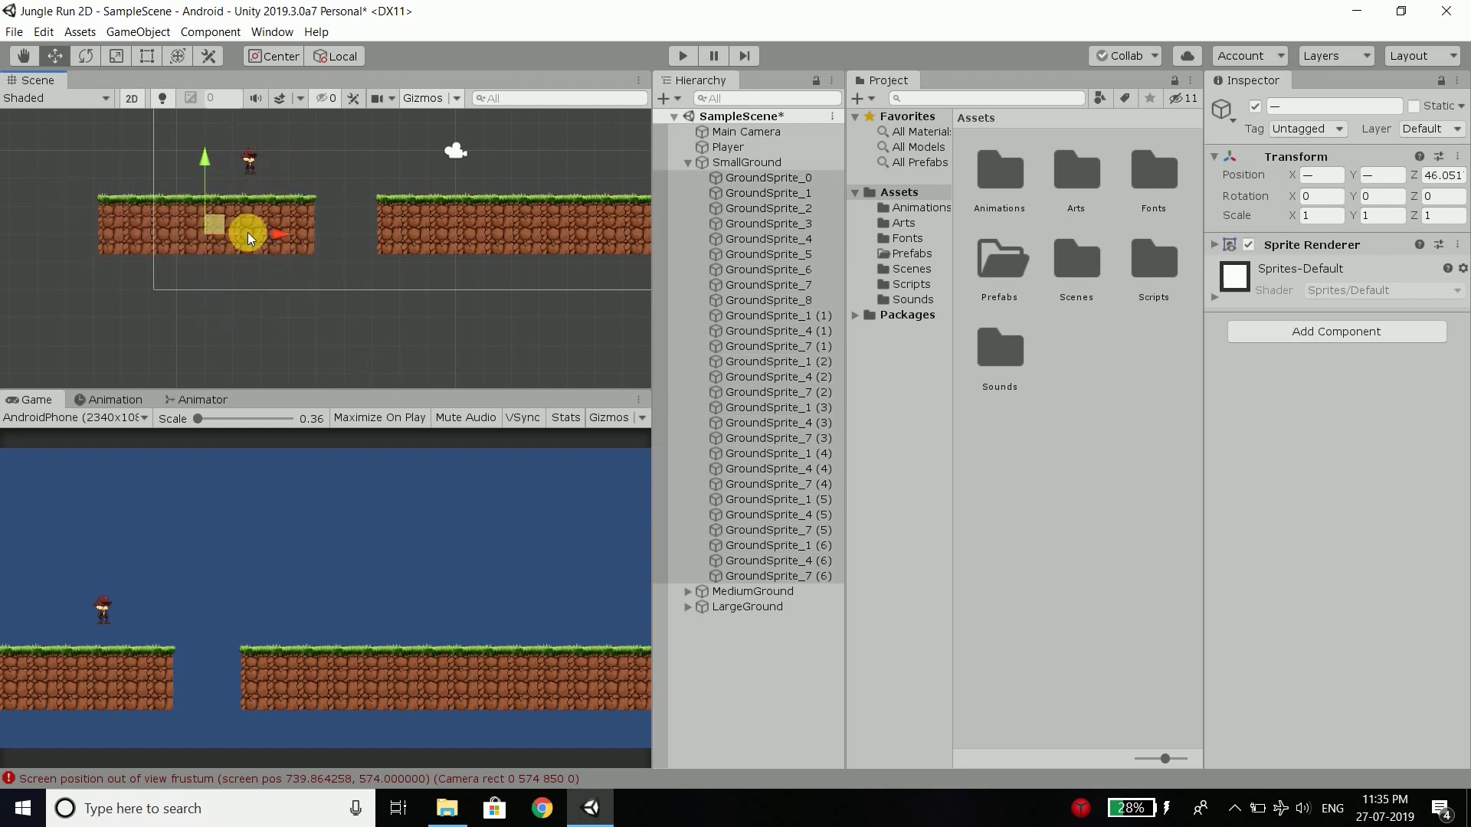
left_click_drag(332, 183, 38, 268)
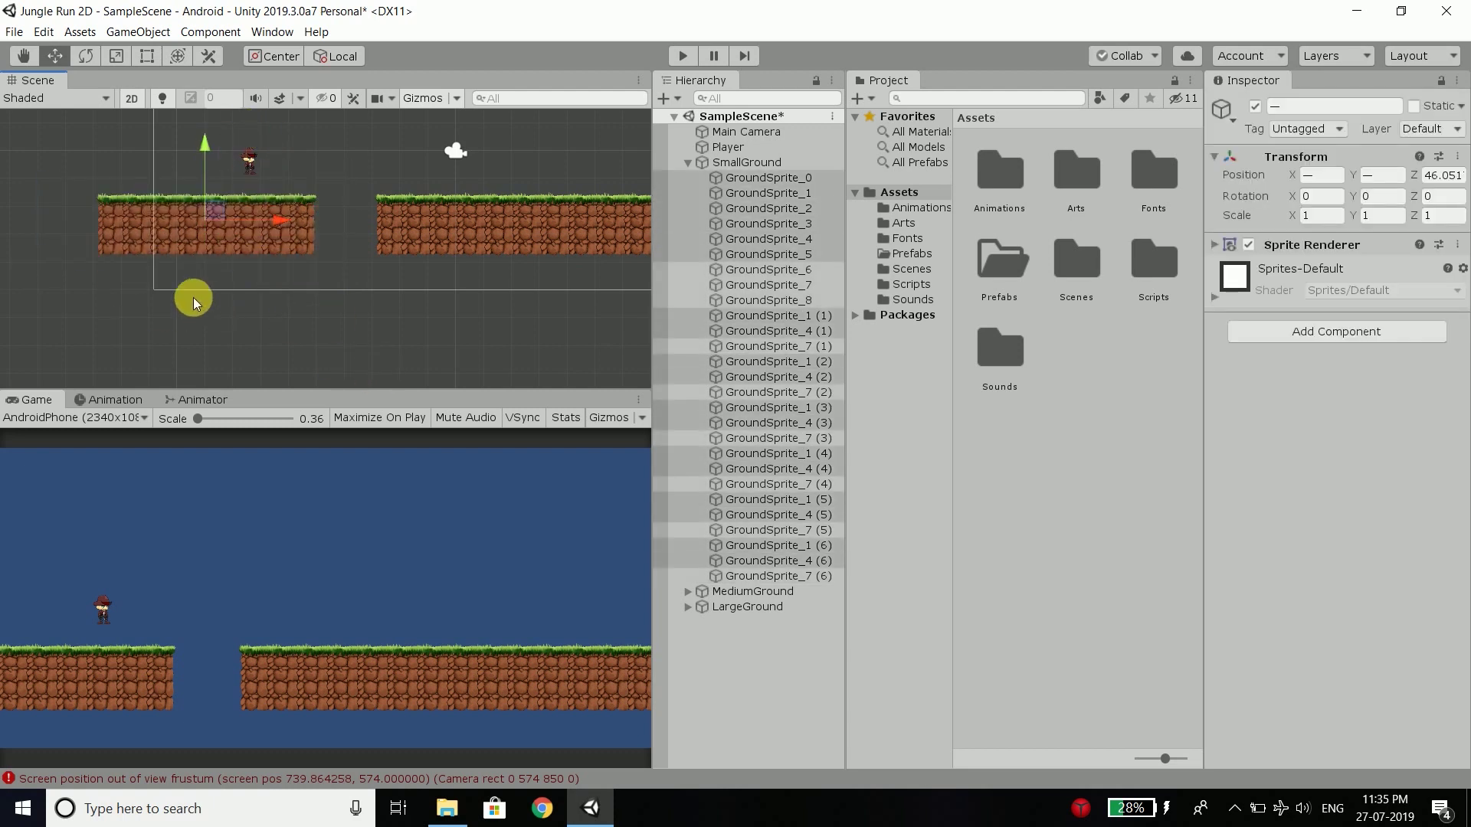
left_click(375, 337)
left_click_drag(352, 338, 10, 187)
left_click(356, 350)
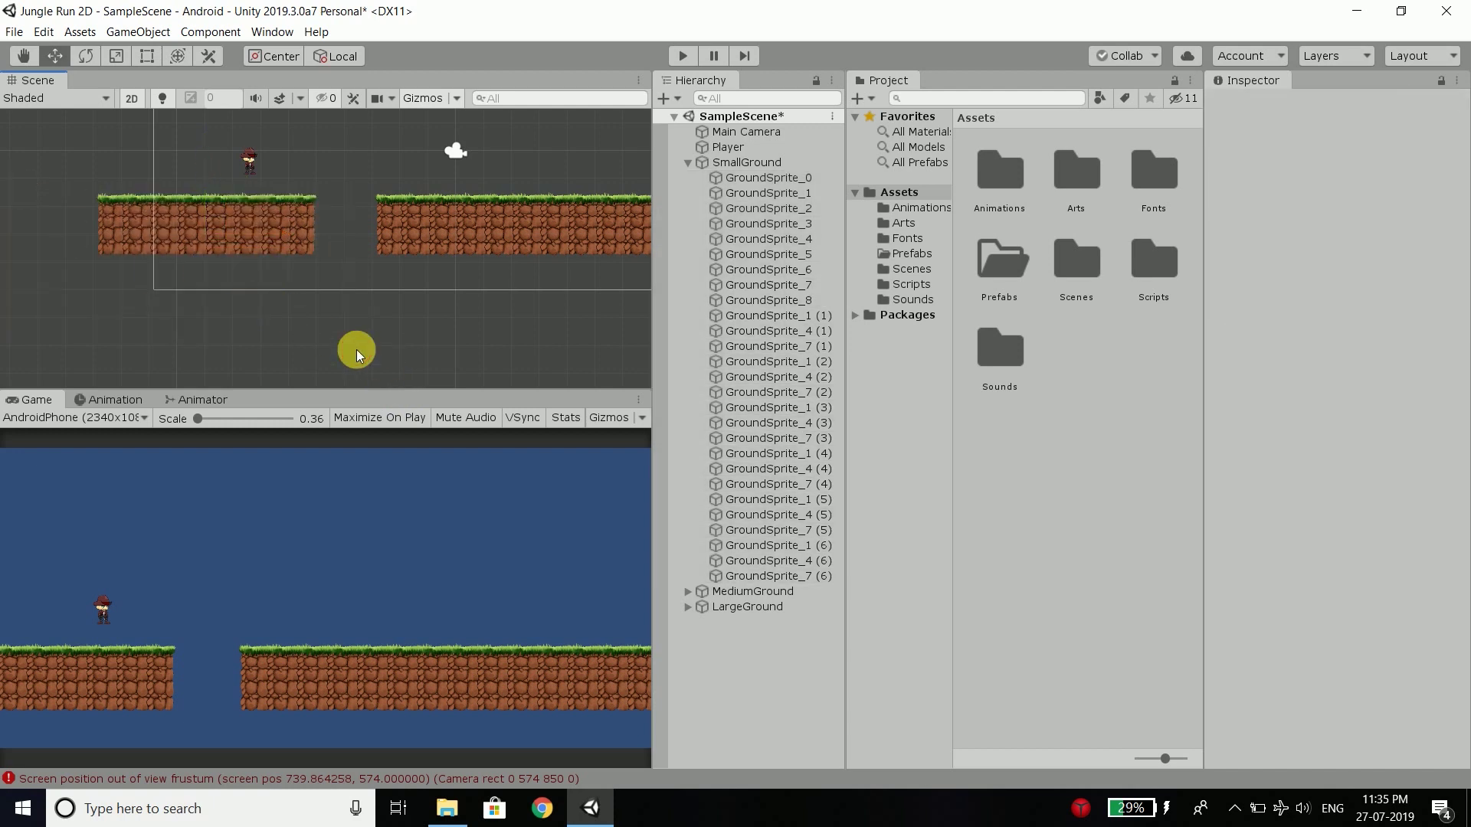
Collapse the SmallGround group and add a Box Collider 2D component to it.
left_click(688, 162)
left_click(727, 163)
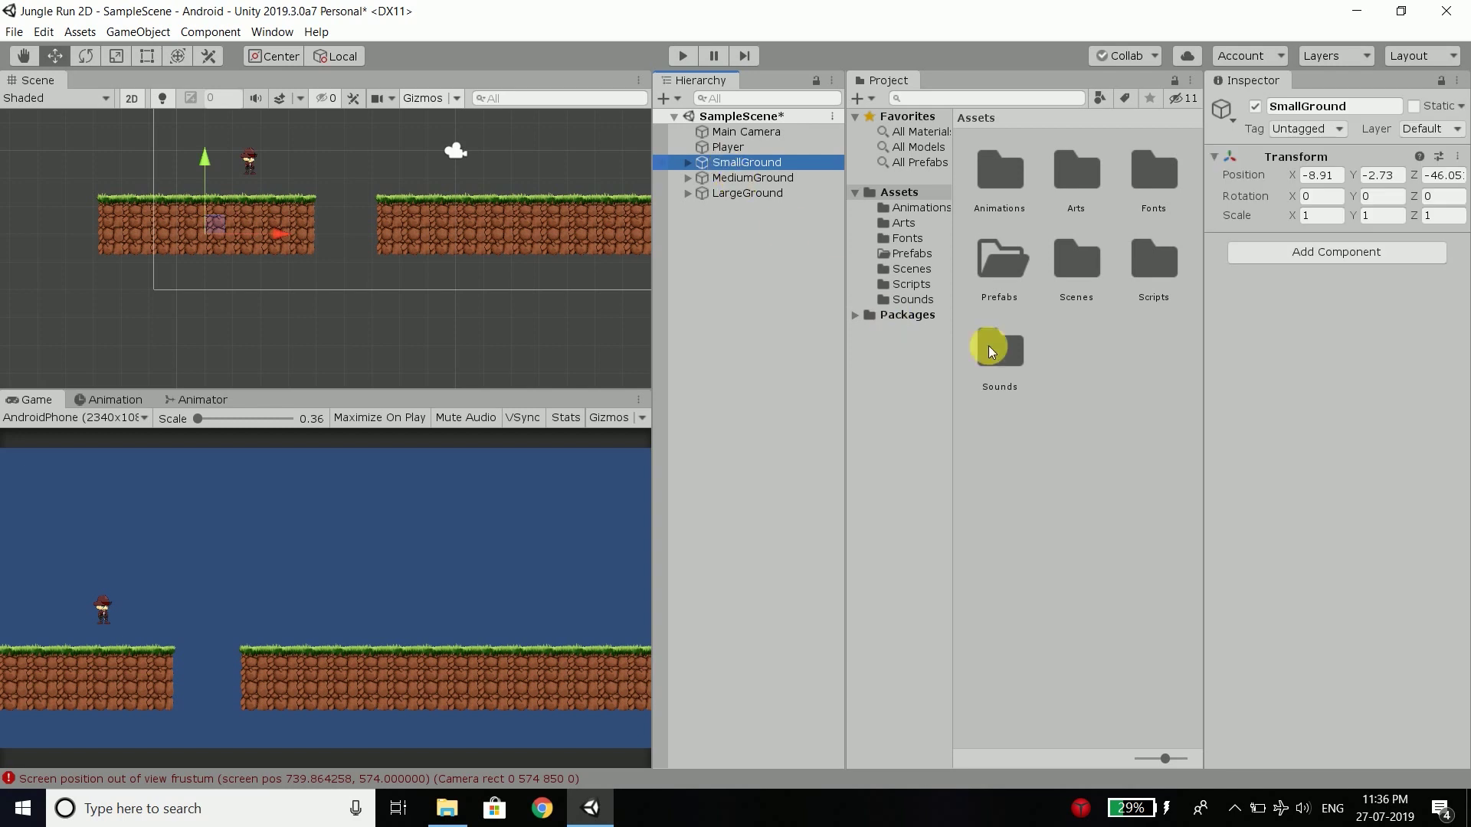
left_click(1359, 255)
type("Box")
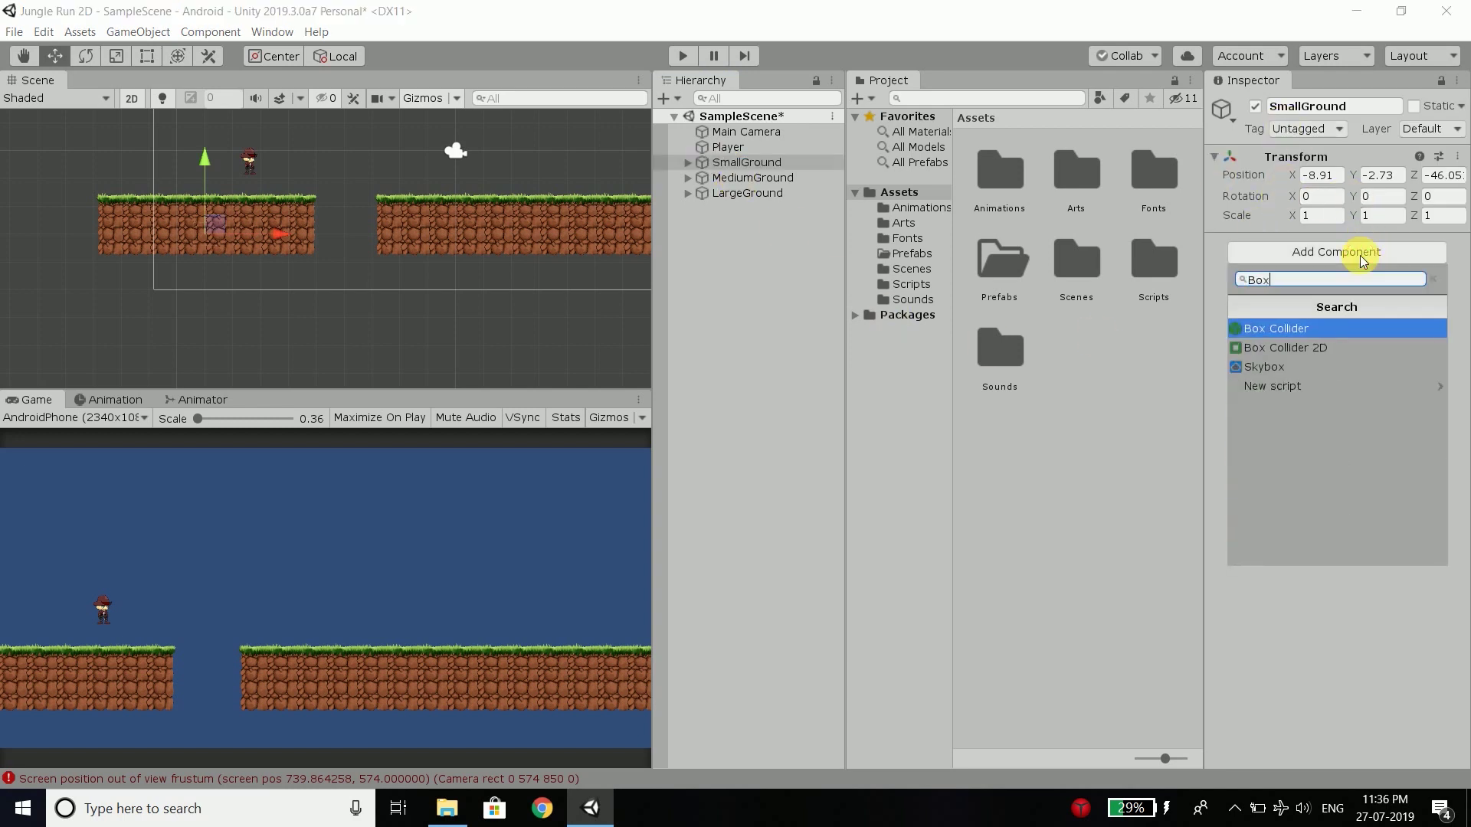
left_click(1336, 346)
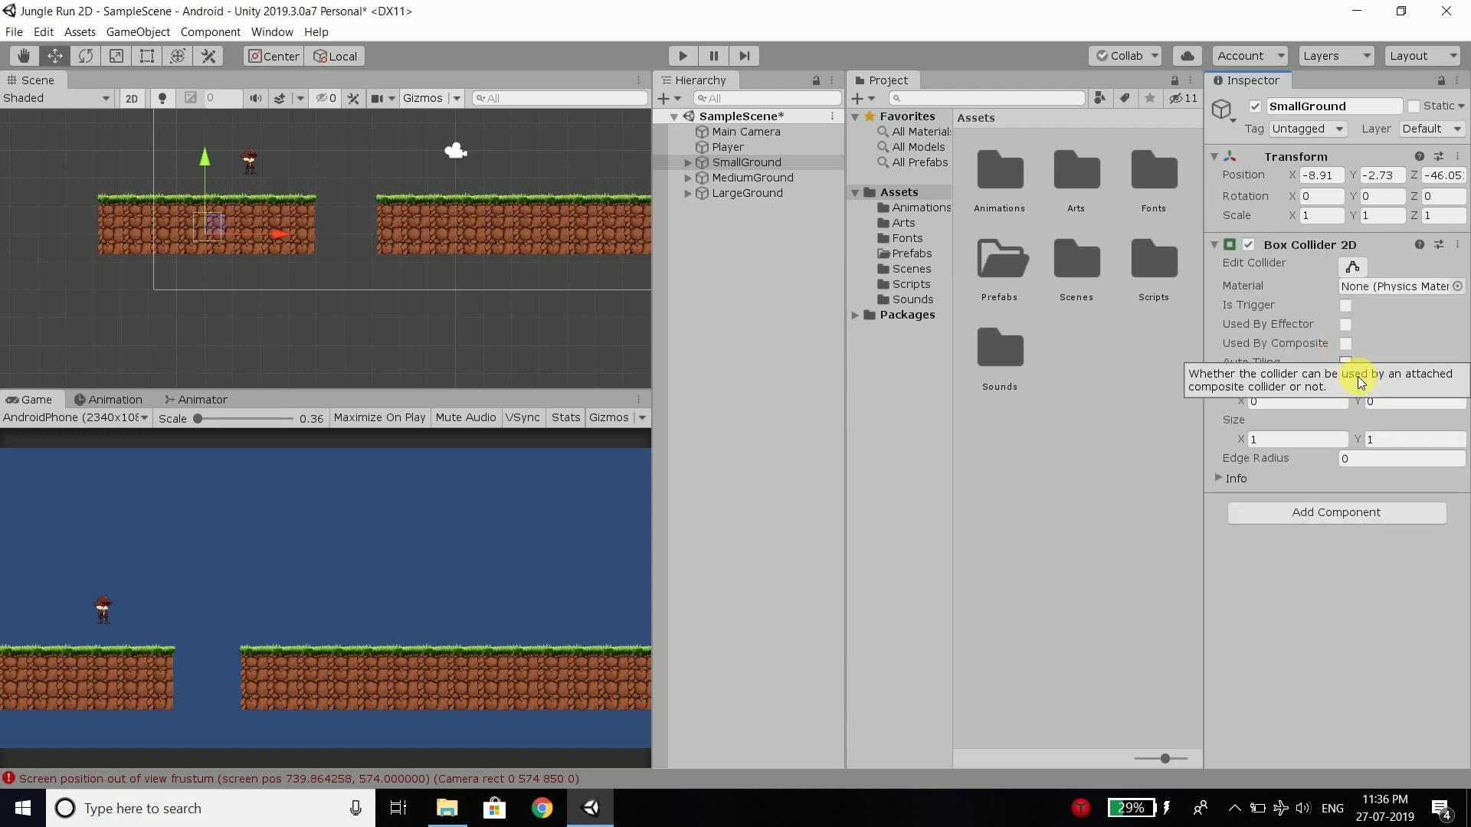
Set the size of SmallGround's Box Collider 2D to X 8 and Y 2.
scroll(194, 227, "up", 5)
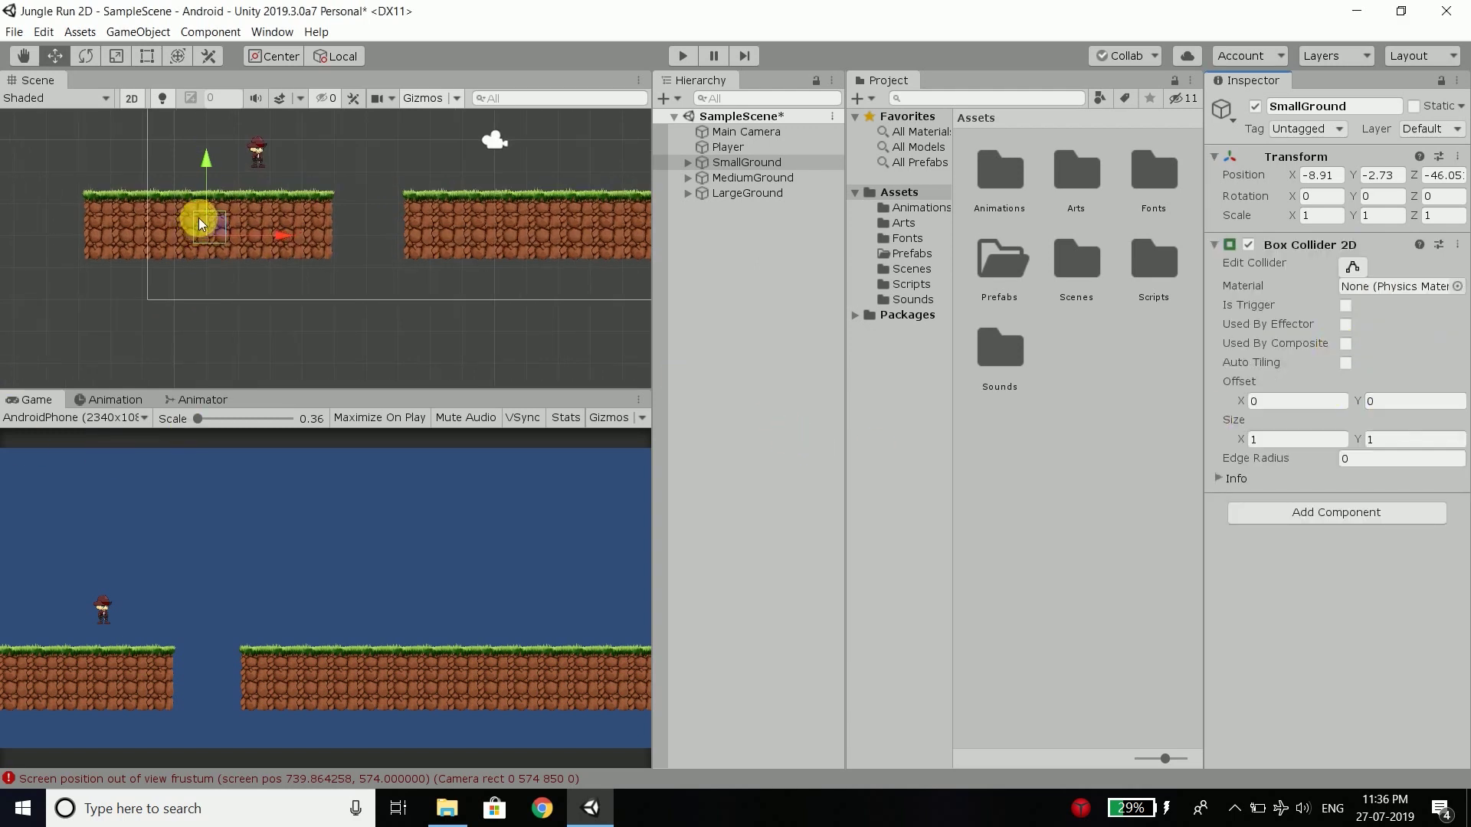
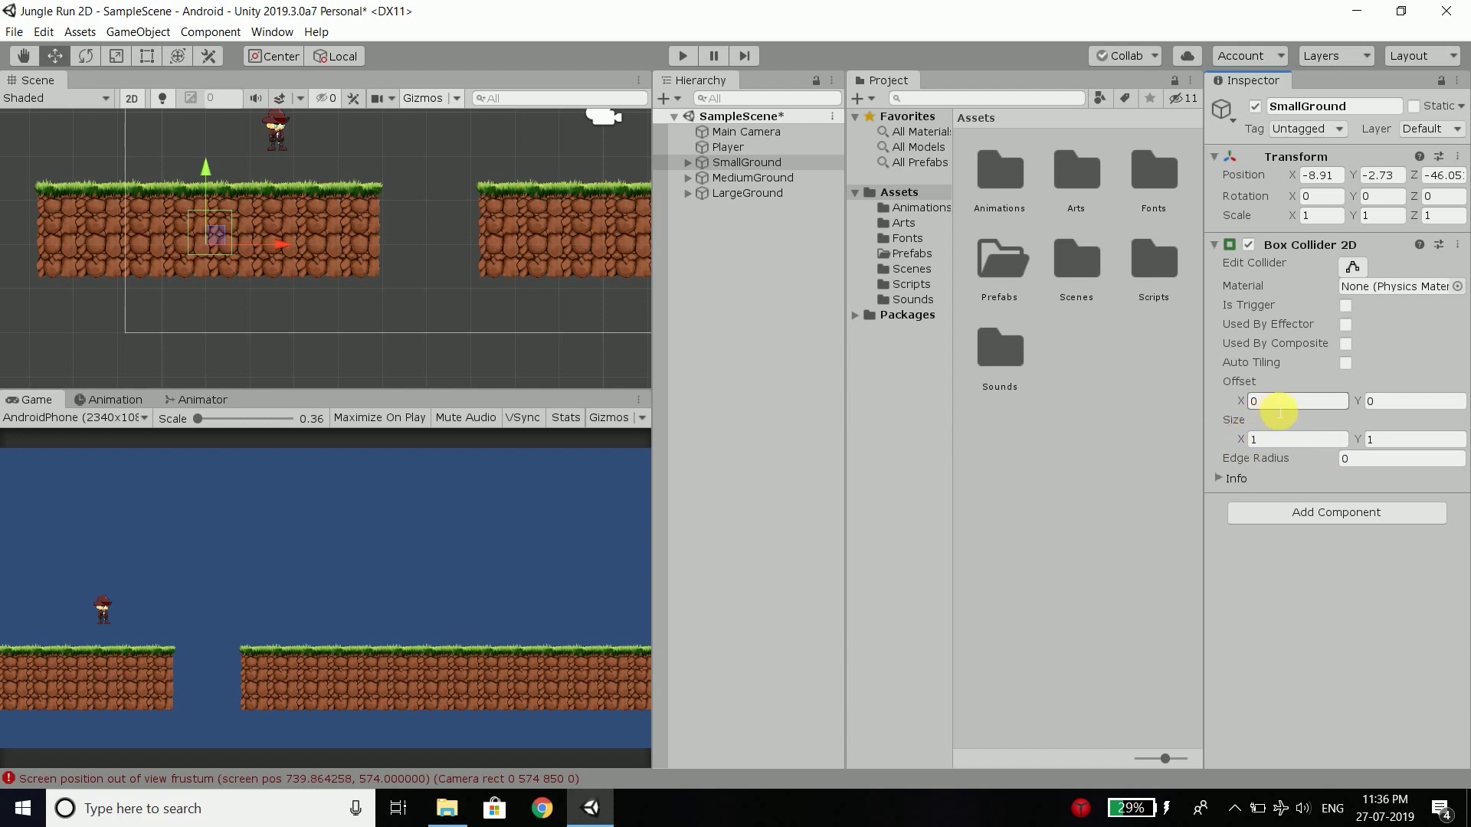
left_click(1264, 439)
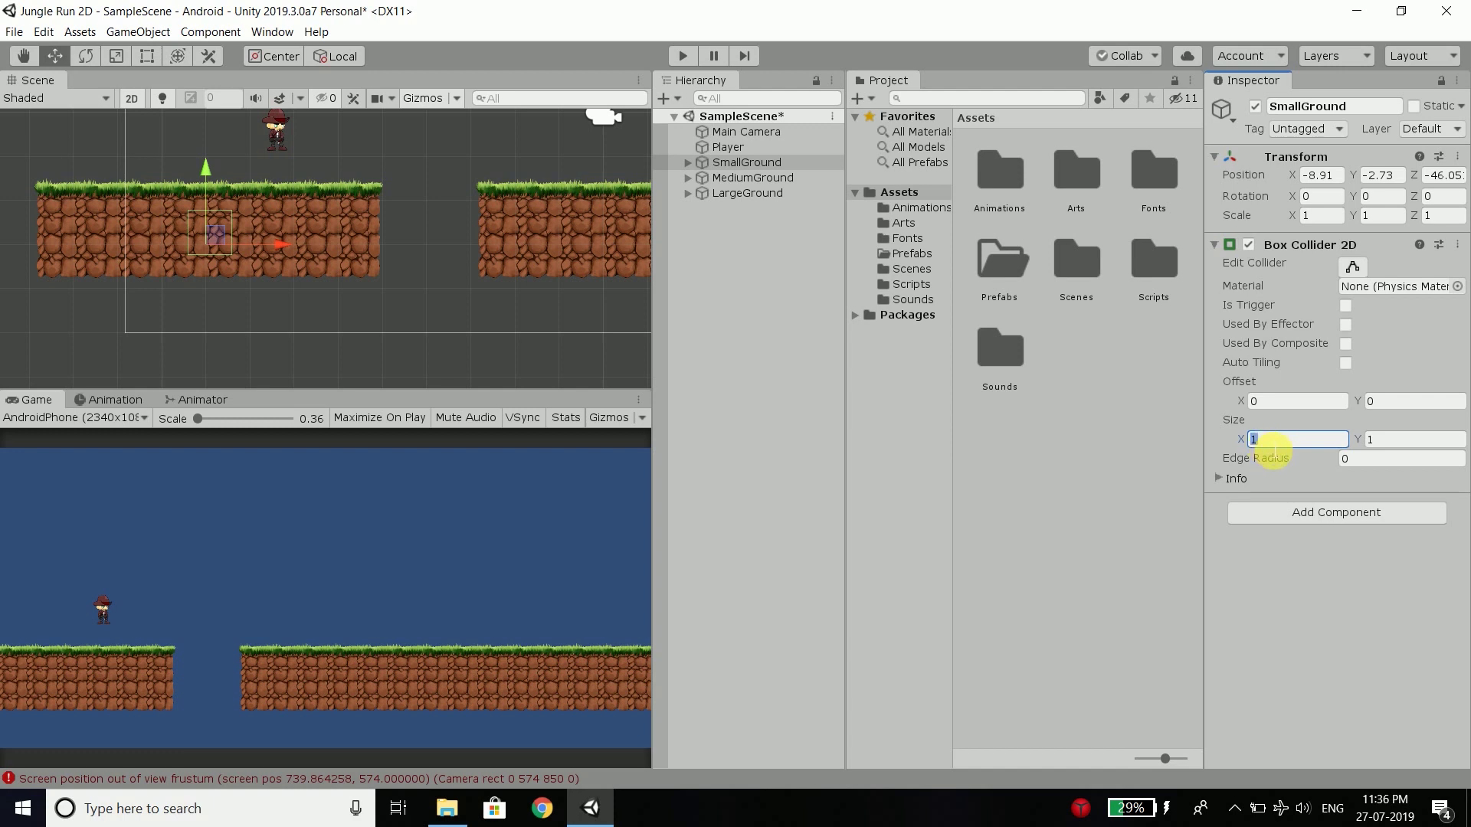
type("7")
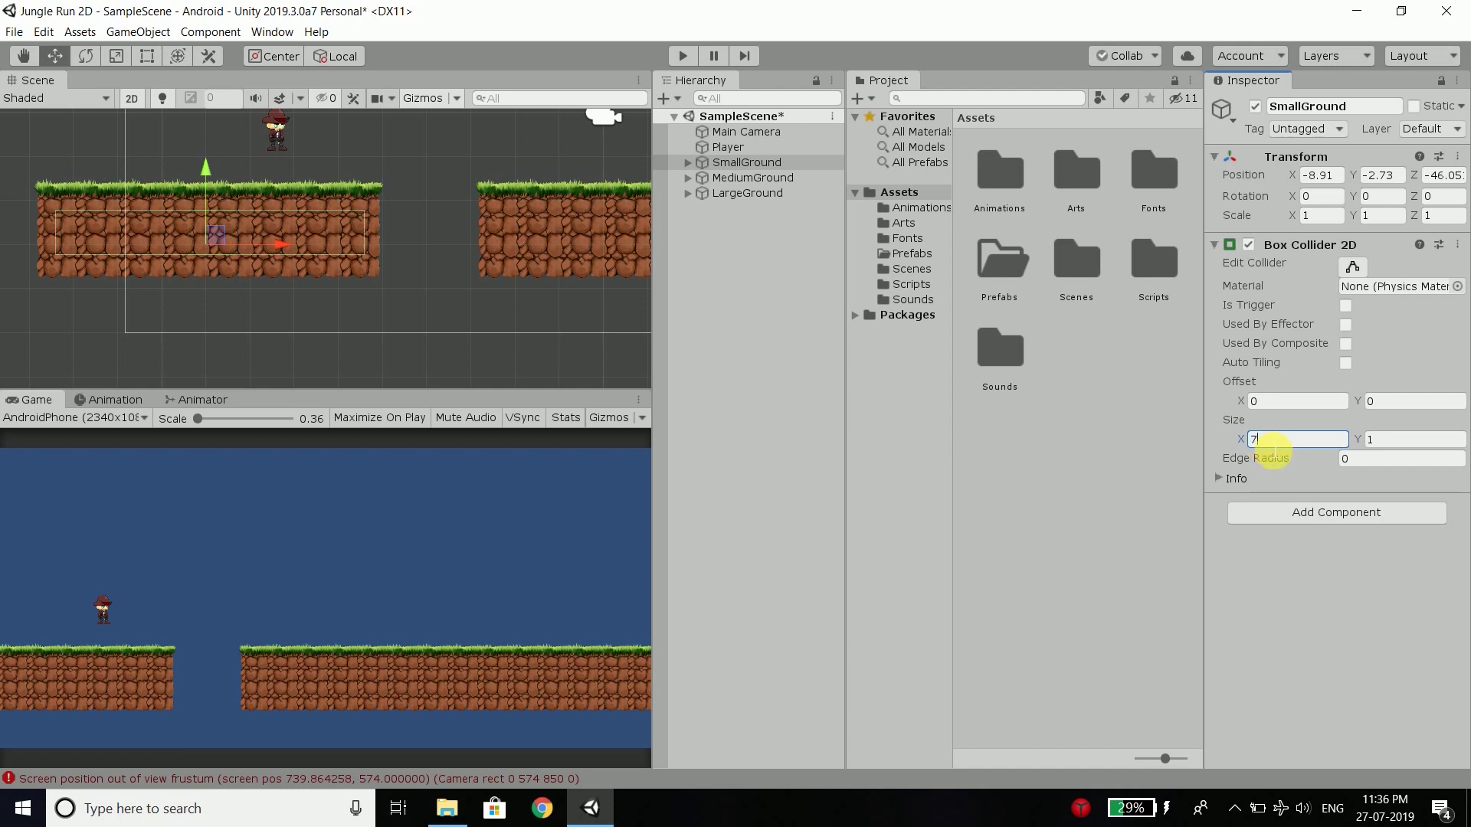
key("BackSpace")
type("8")
left_click(1409, 440)
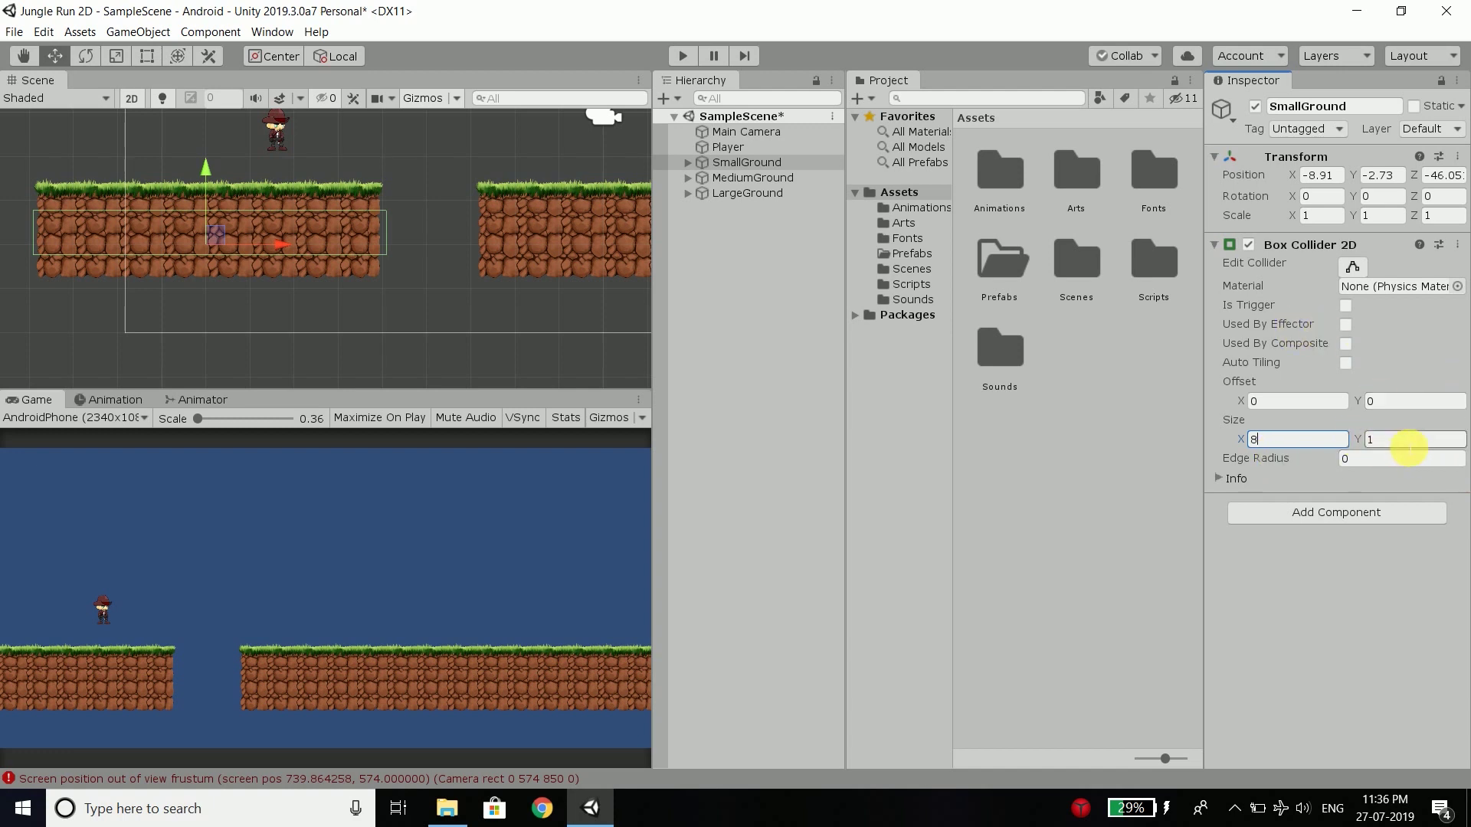
type("2")
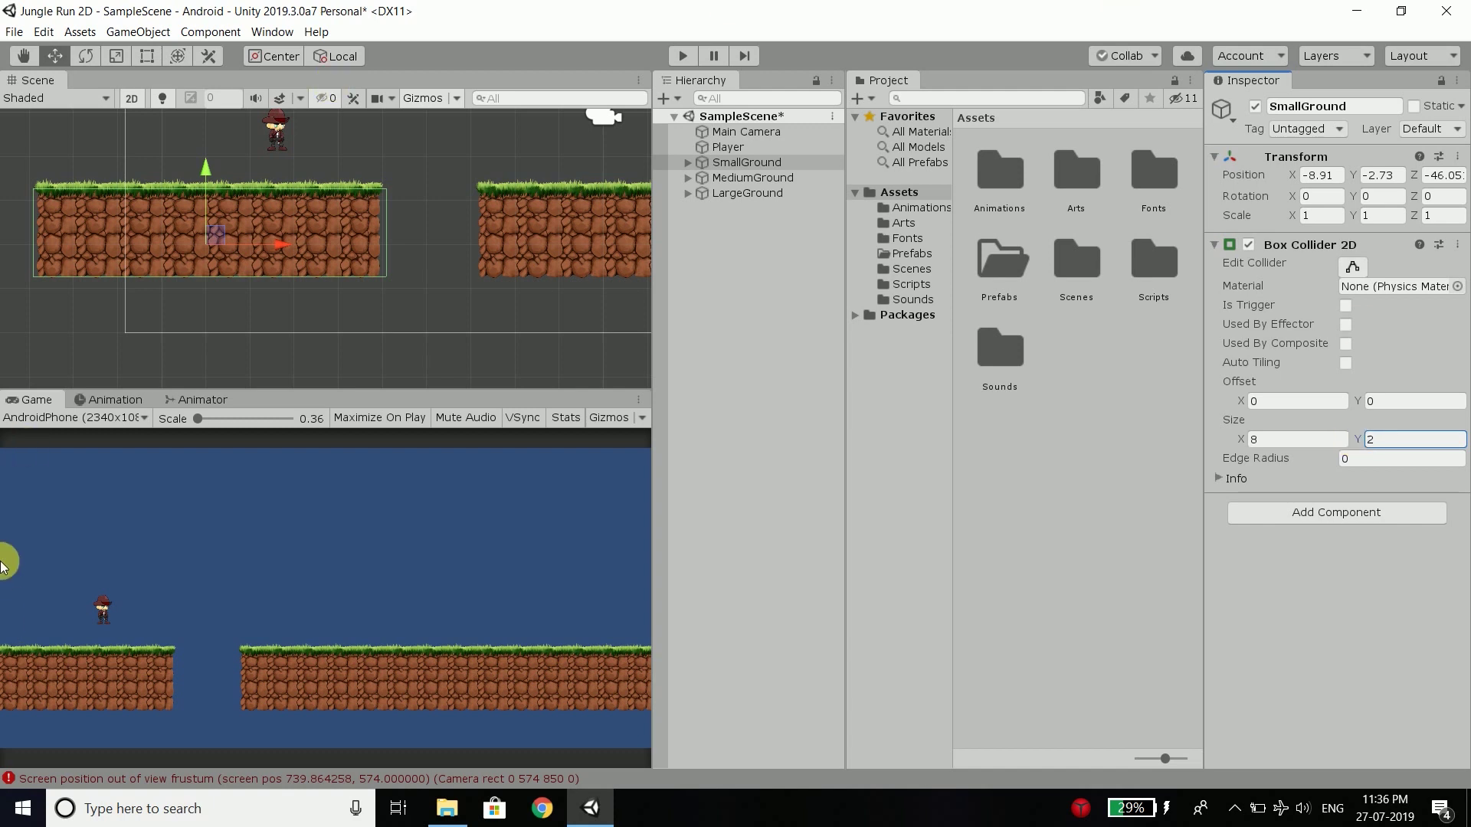
Edit SmallGround's collider and pull its right edge in to the tile border, for an X size of about 7.87 and X offset of about -0.07.
scroll(46, 186, "up", 2)
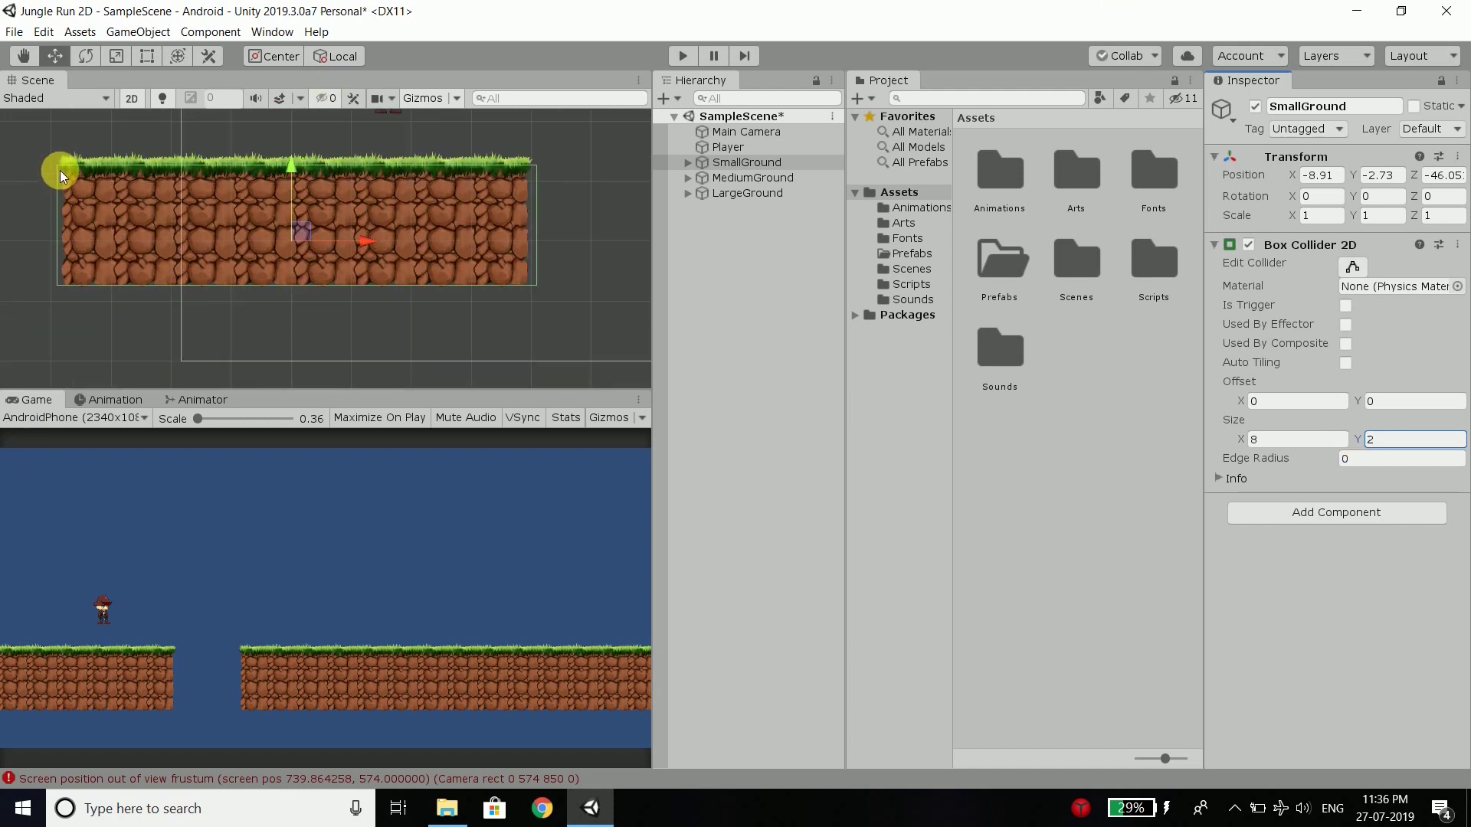
scroll(537, 163, "up", 3)
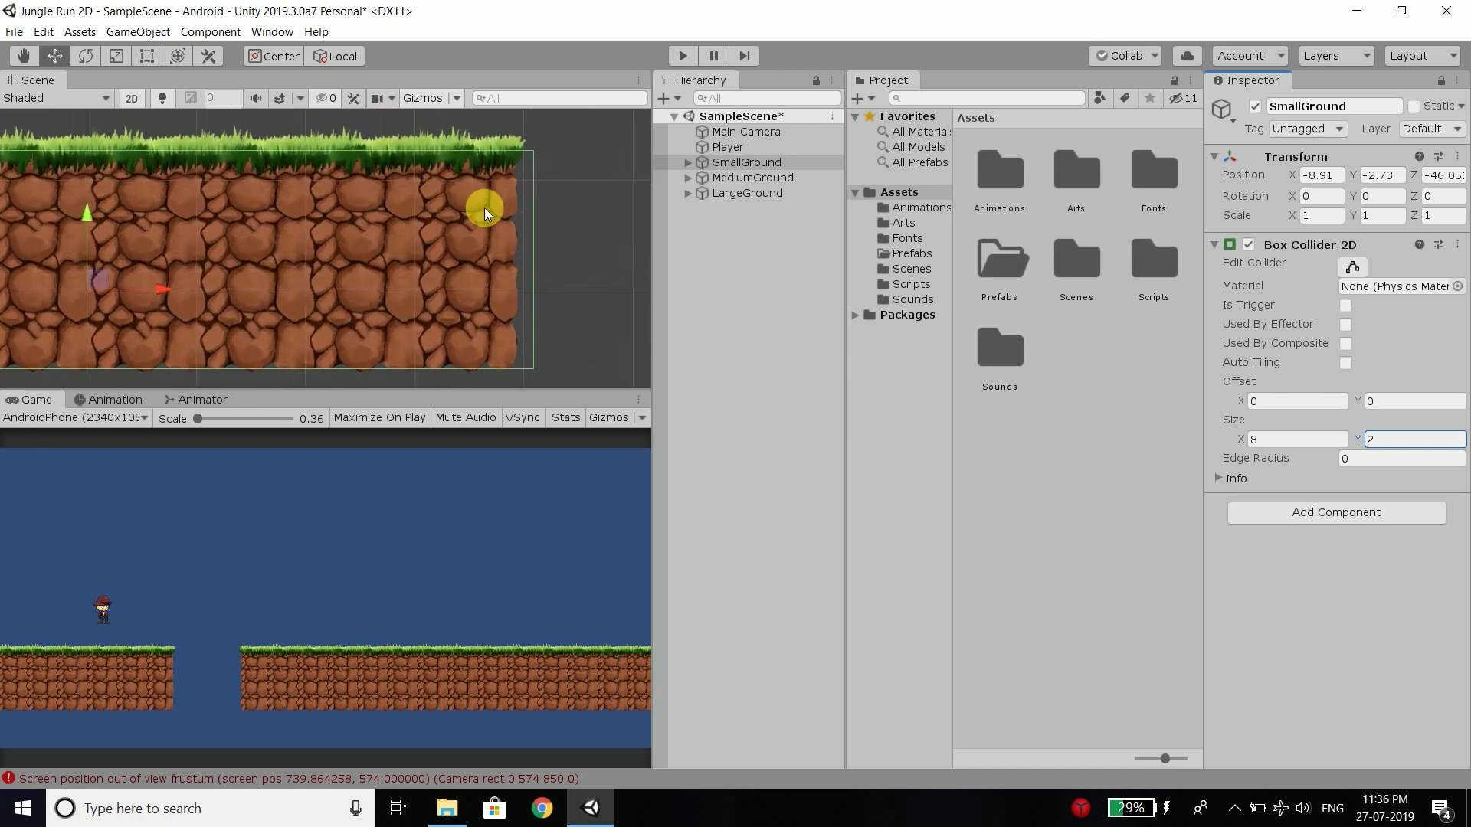
left_click(1351, 267)
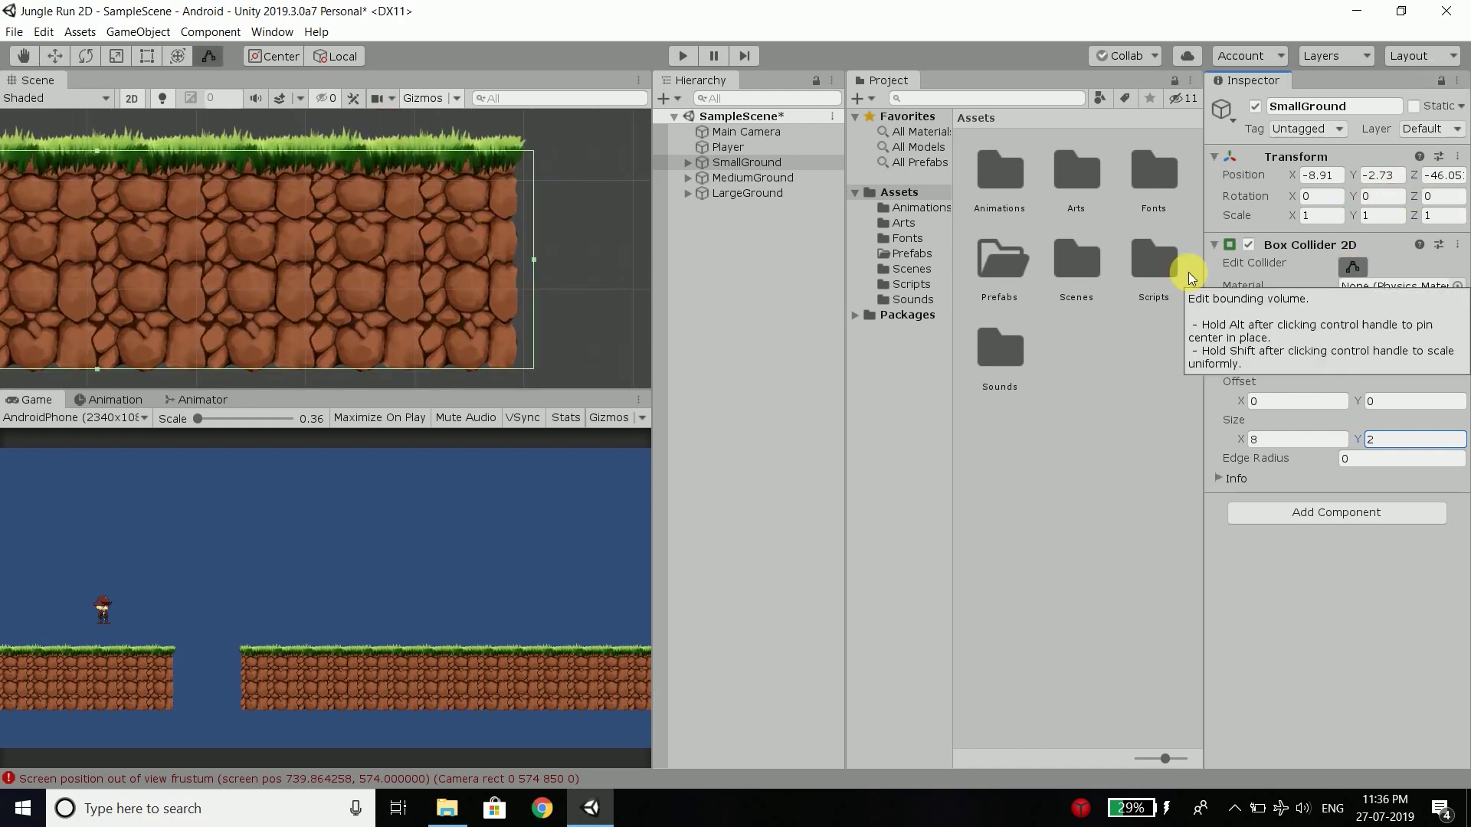
left_click_drag(531, 261, 516, 262)
scroll(570, 205, "down", 1)
scroll(66, 238, "up", 5)
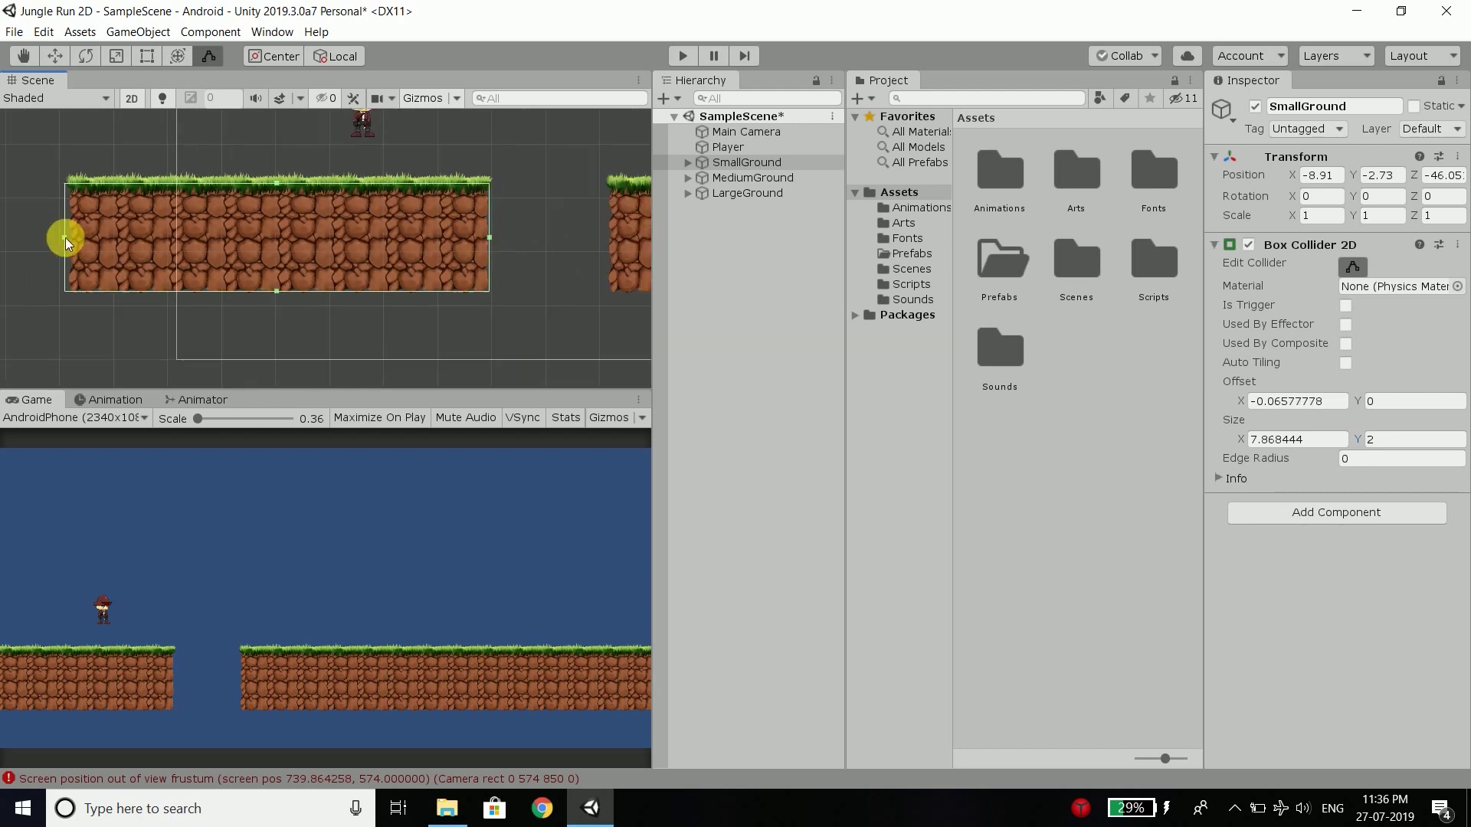
Pull the left edge of SmallGround's collider in to the tile border, for an X size of about 7.78 and X offset of about -0.02.
left_click_drag(77, 249, 89, 248)
scroll(77, 239, "down", 3)
scroll(82, 239, "down", 5)
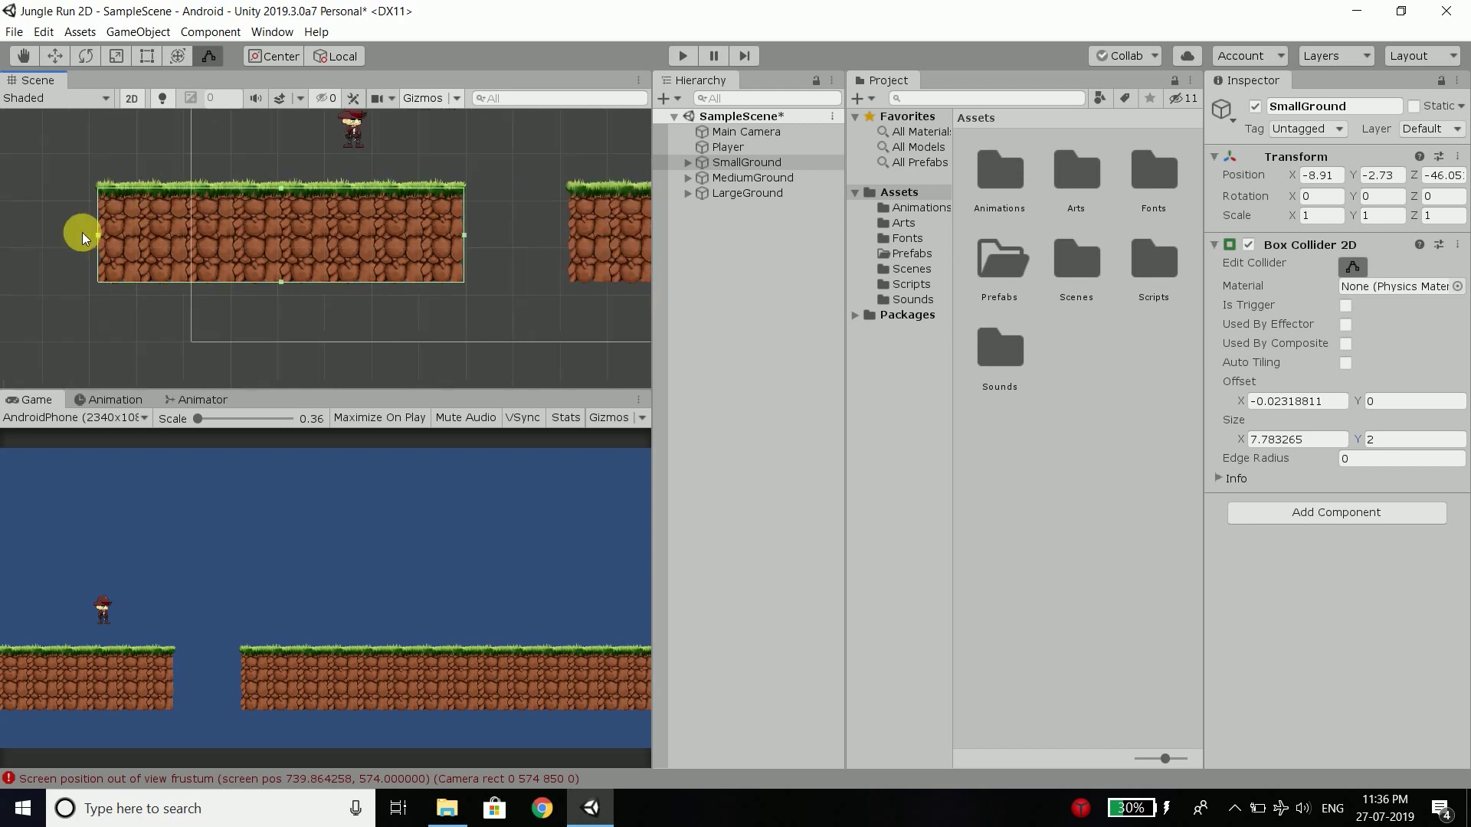
scroll(194, 289, "down", 2)
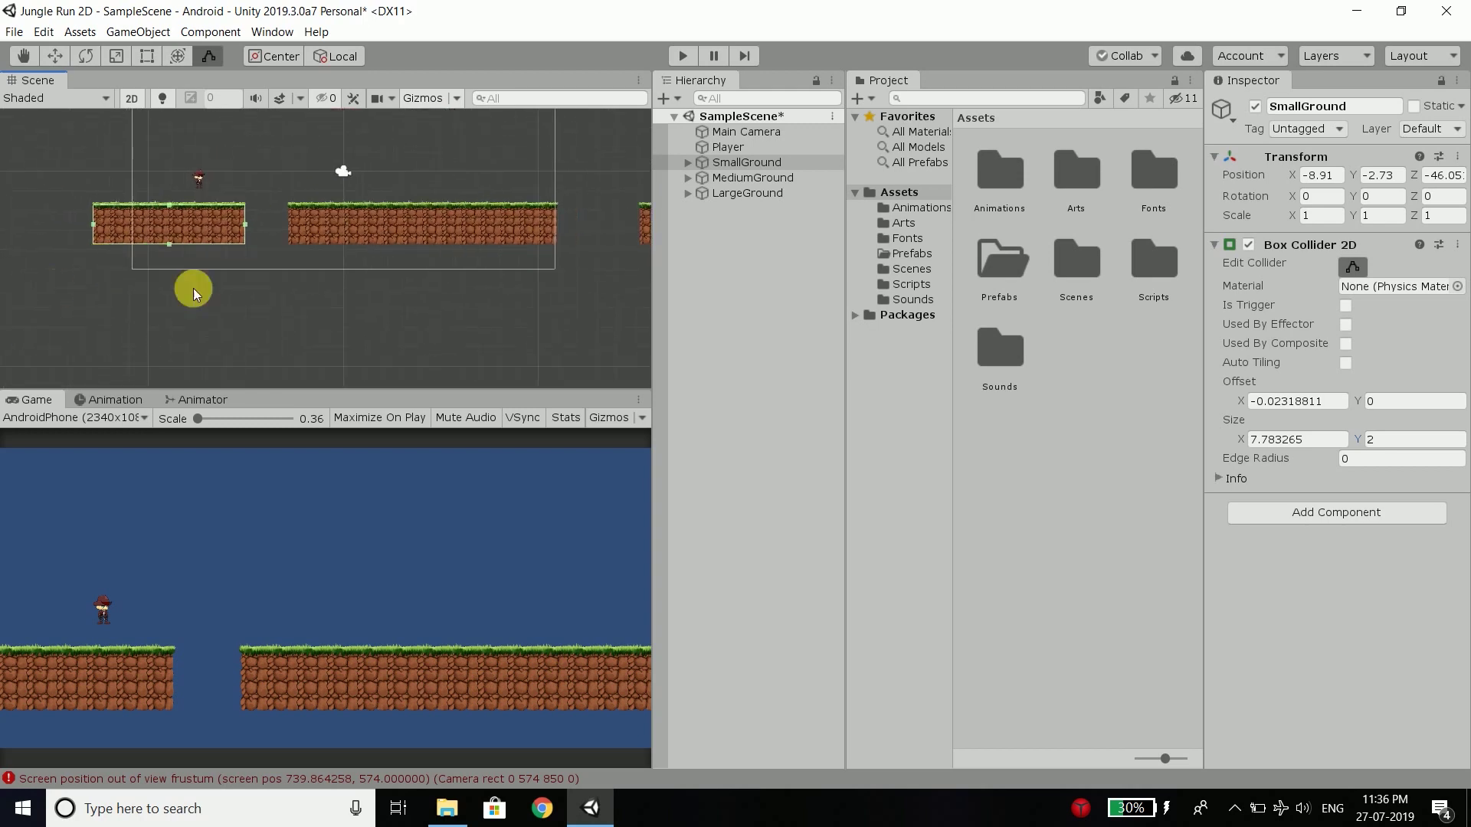
scroll(199, 289, "up", 2)
scroll(321, 257, "down", 2)
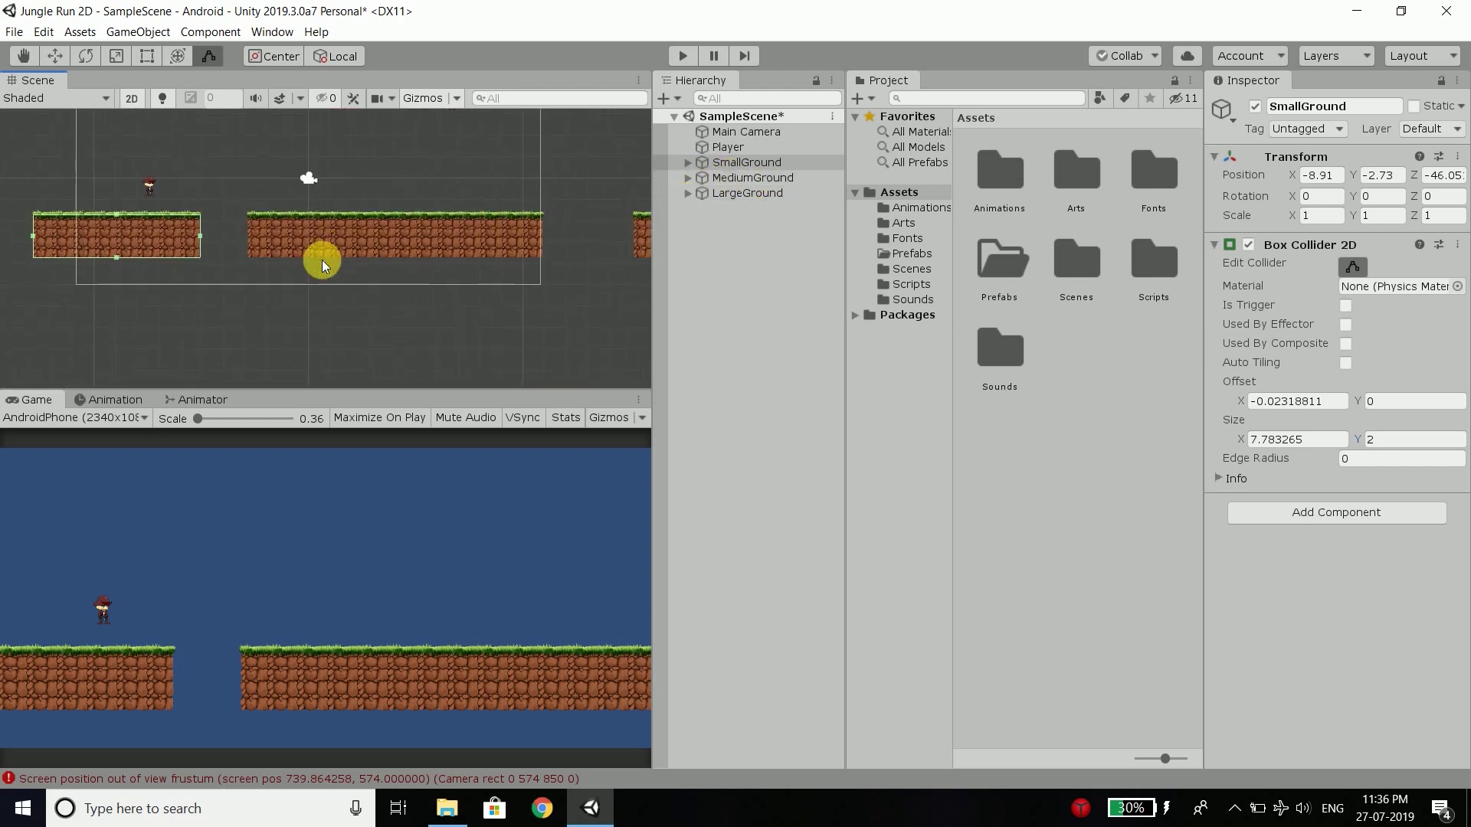
Add a Box Collider 2D component to MediumGround.
left_click(754, 177)
scroll(546, 228, "up", 3)
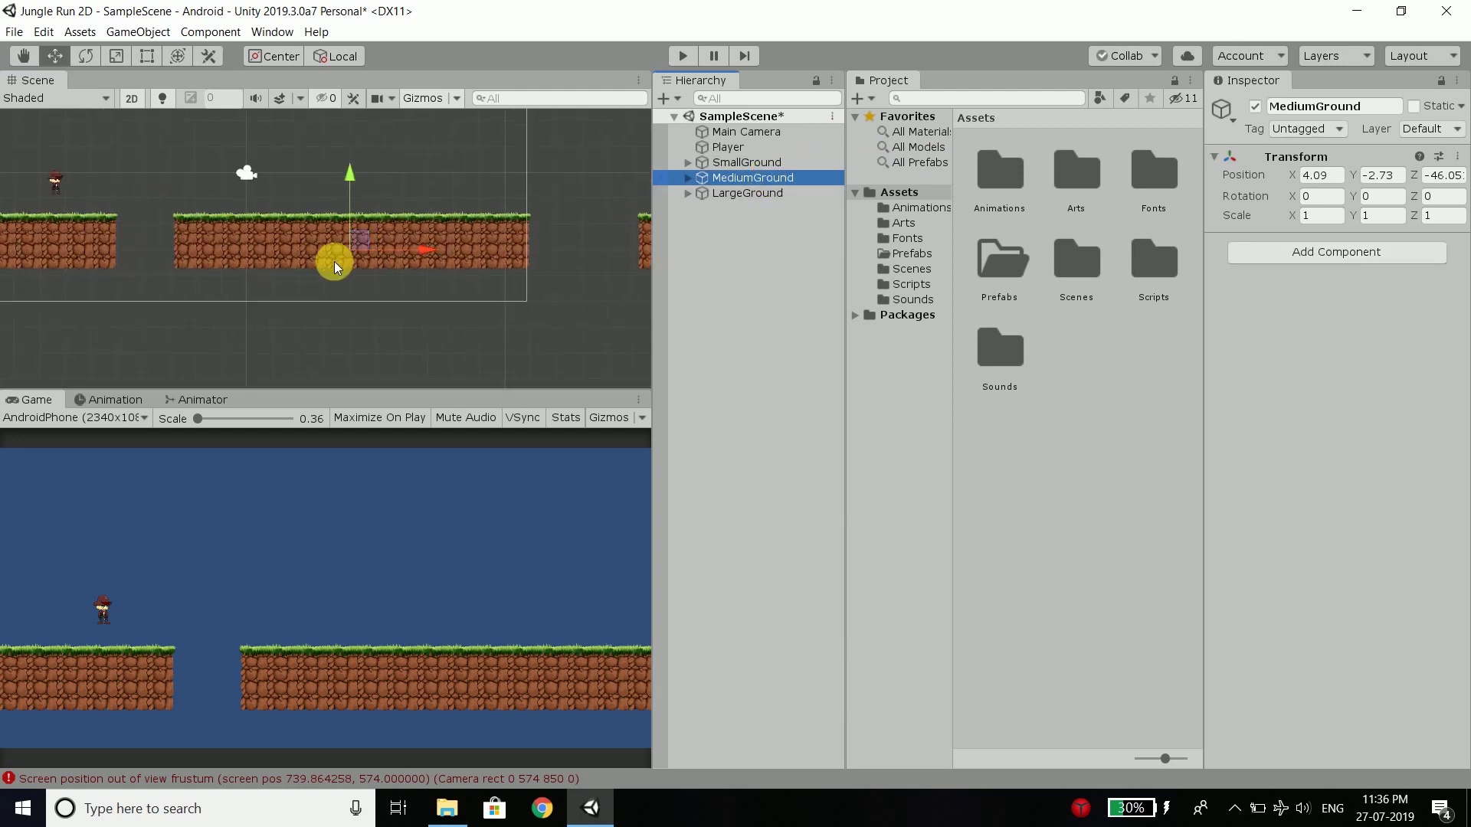
left_click(1292, 258)
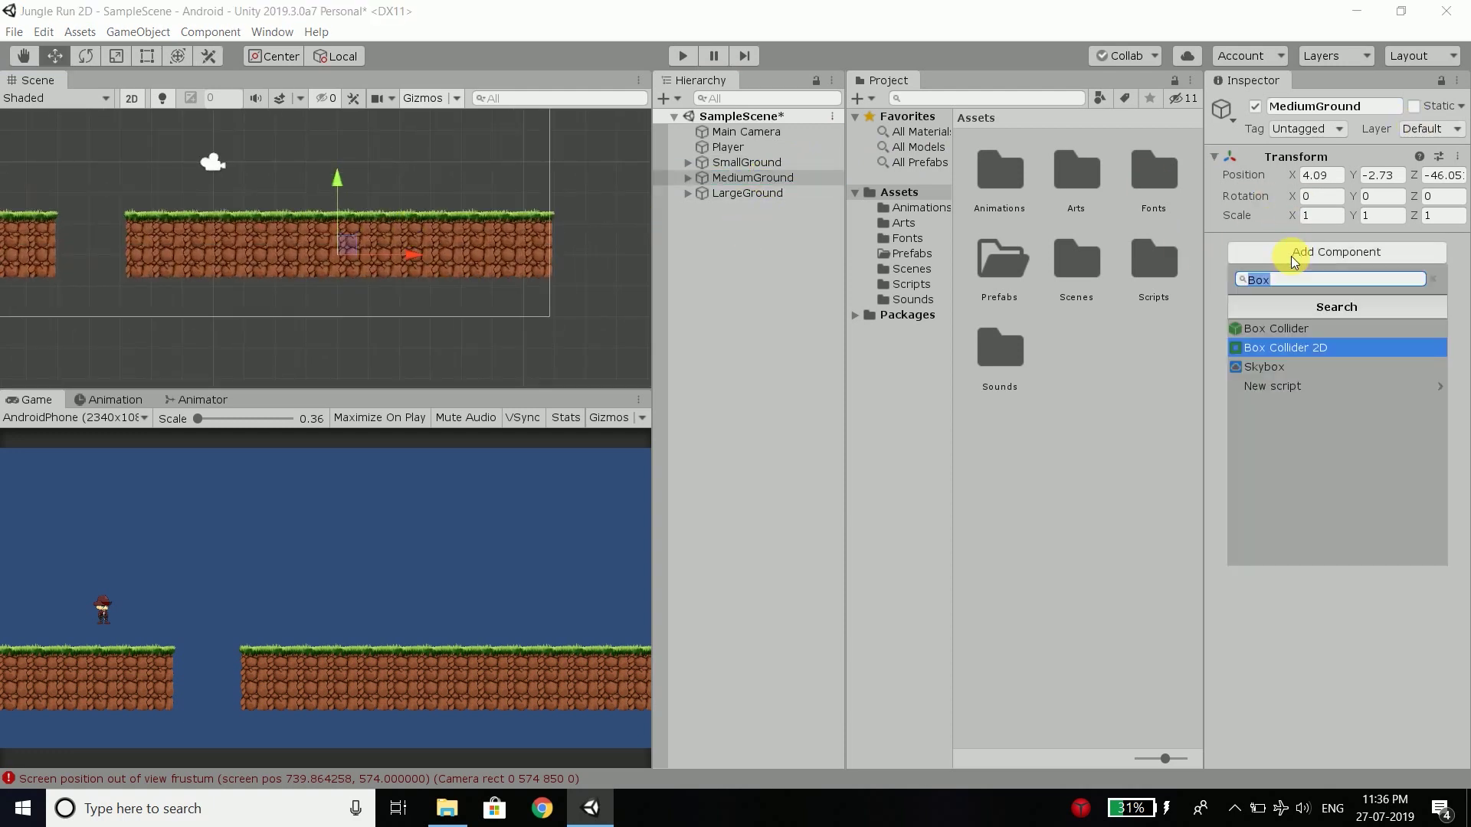
left_click(1330, 348)
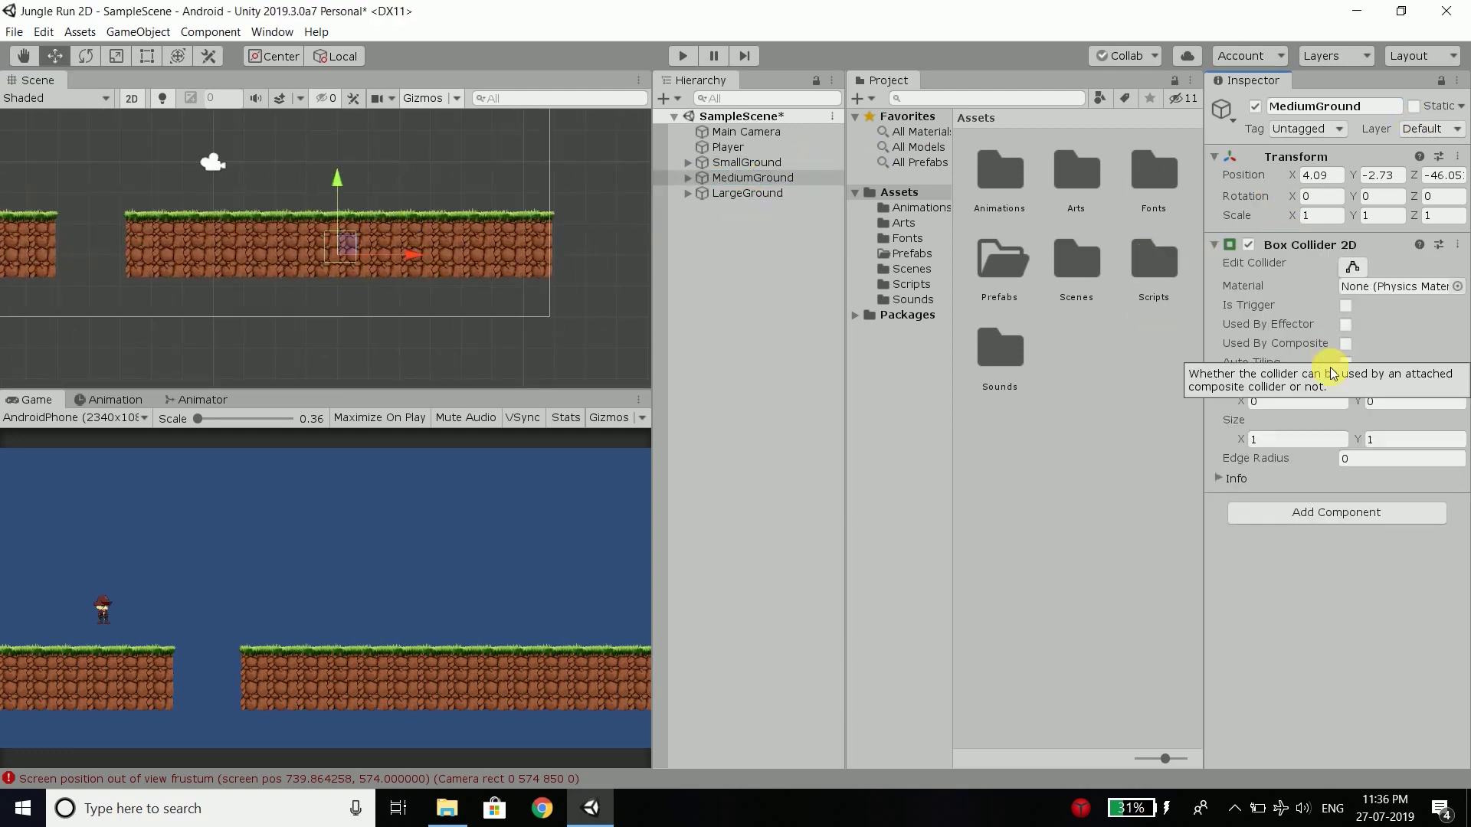
Set the size of MediumGround's Box Collider 2D to X 14 and Y 2.
left_click(1279, 439)
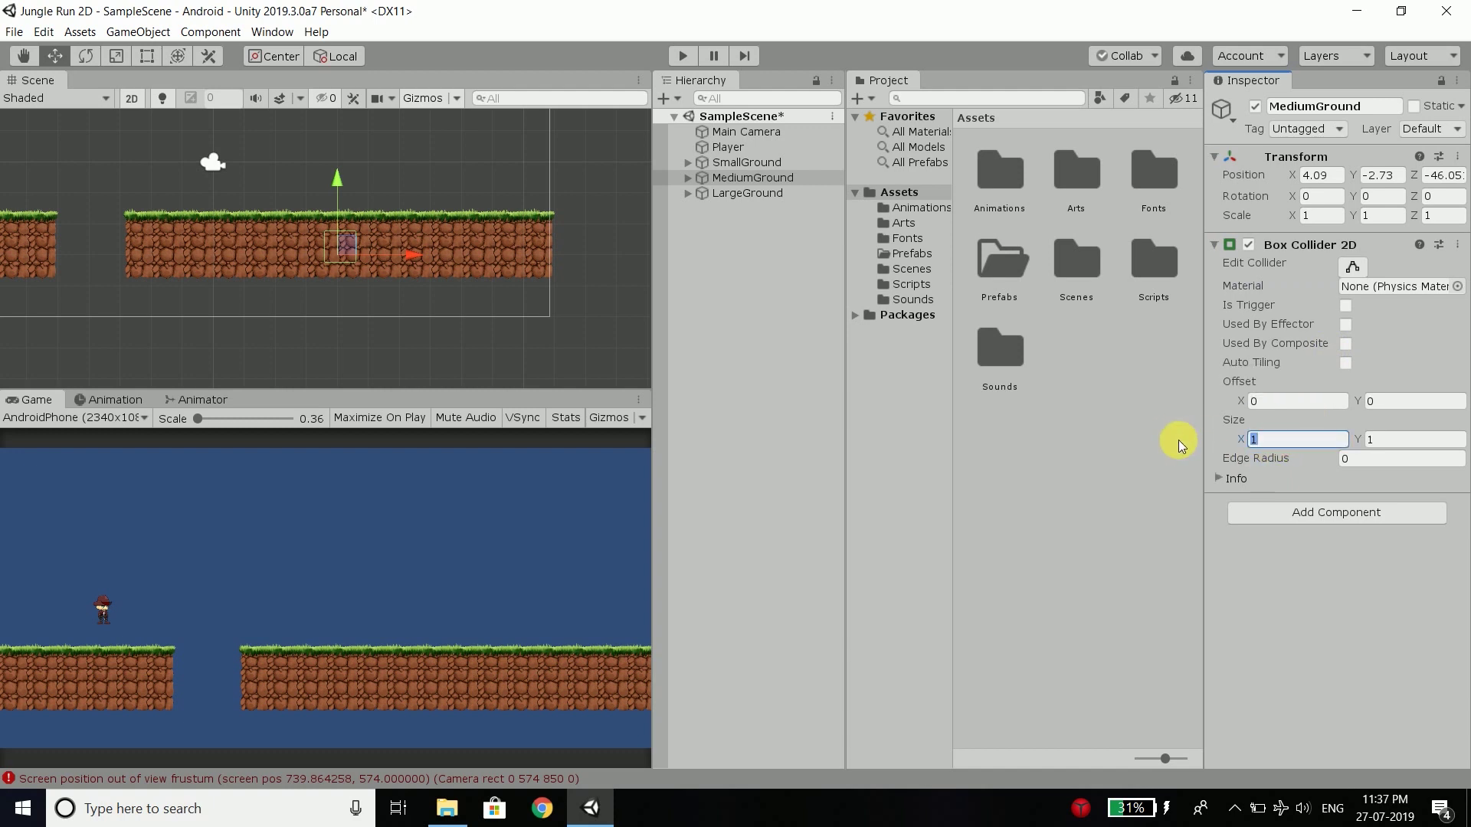
type("12")
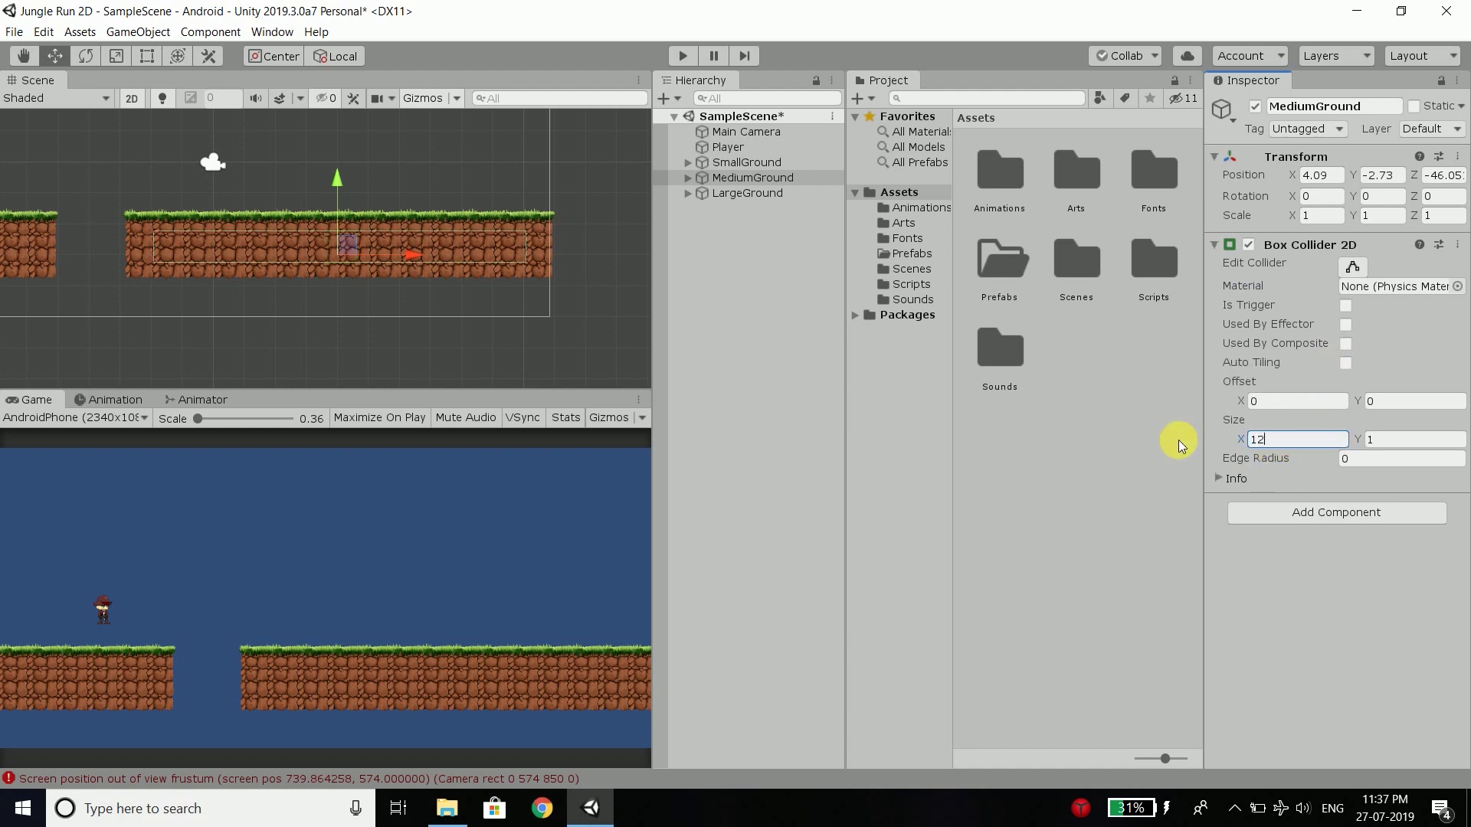
key("ctrl+a")
type("13")
key("ctrl+a")
key("Num_Lock")
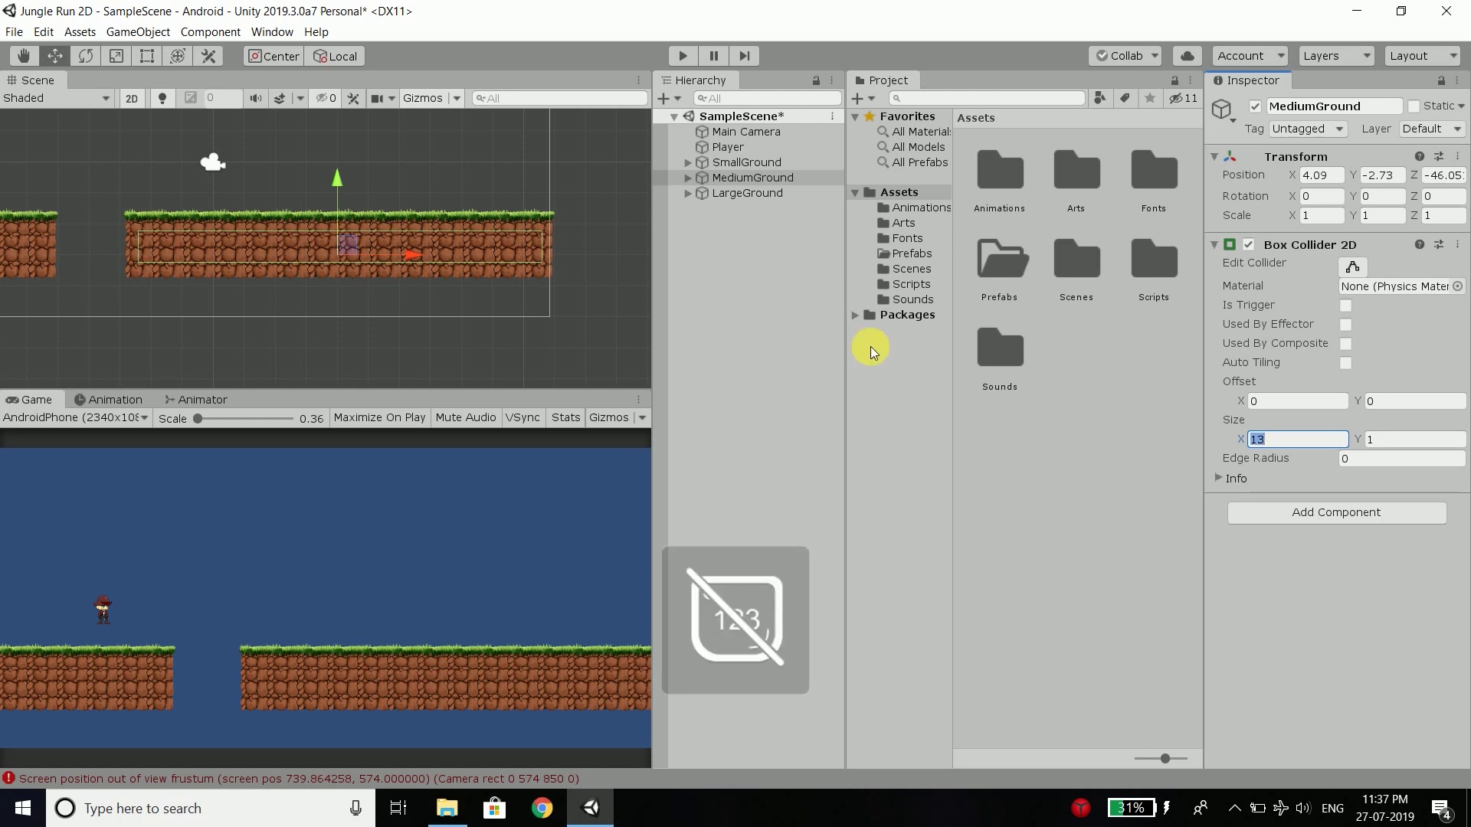
left_click(1300, 443)
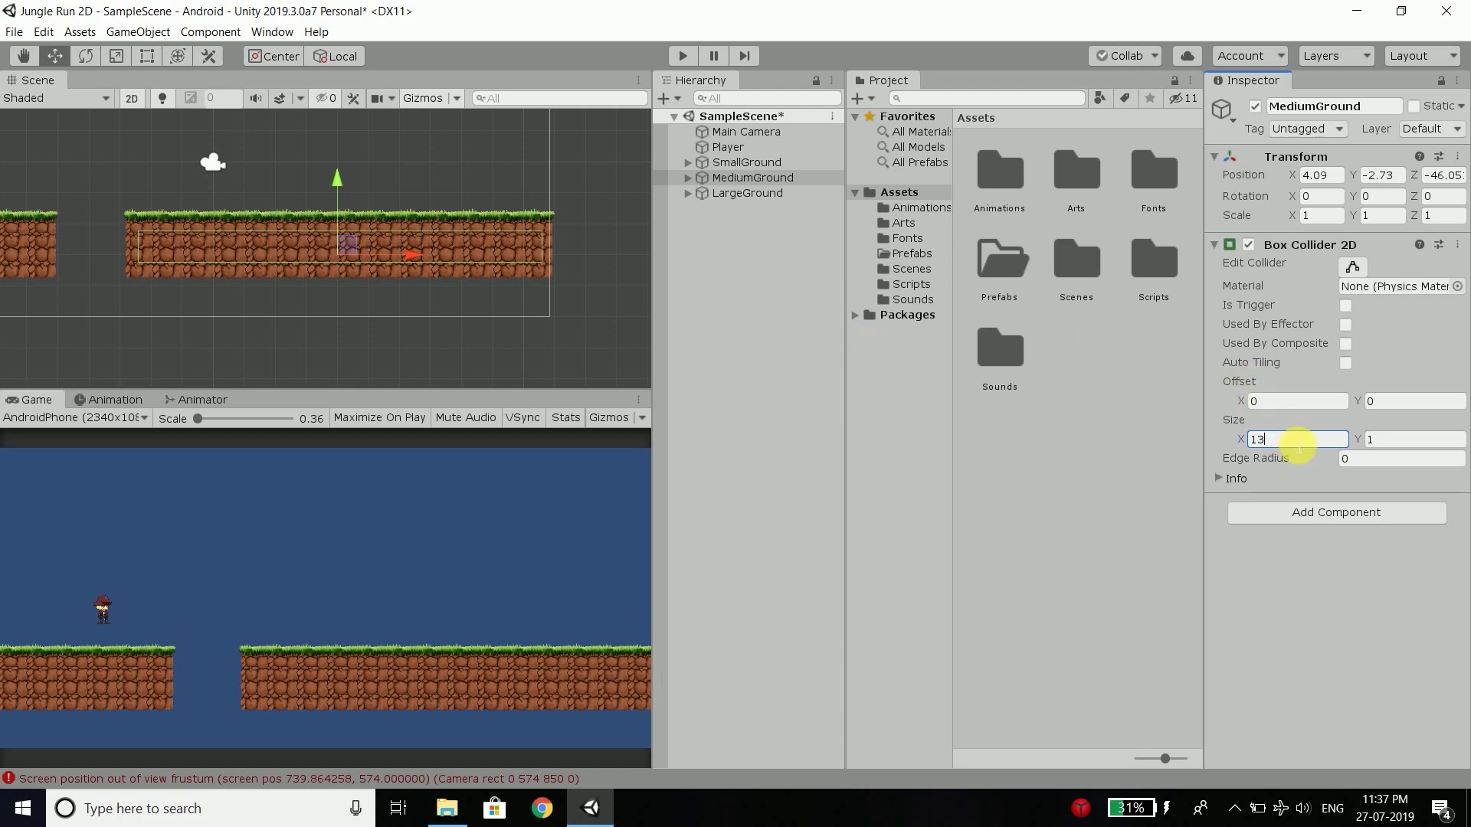
key("Num_Lock")
type("14")
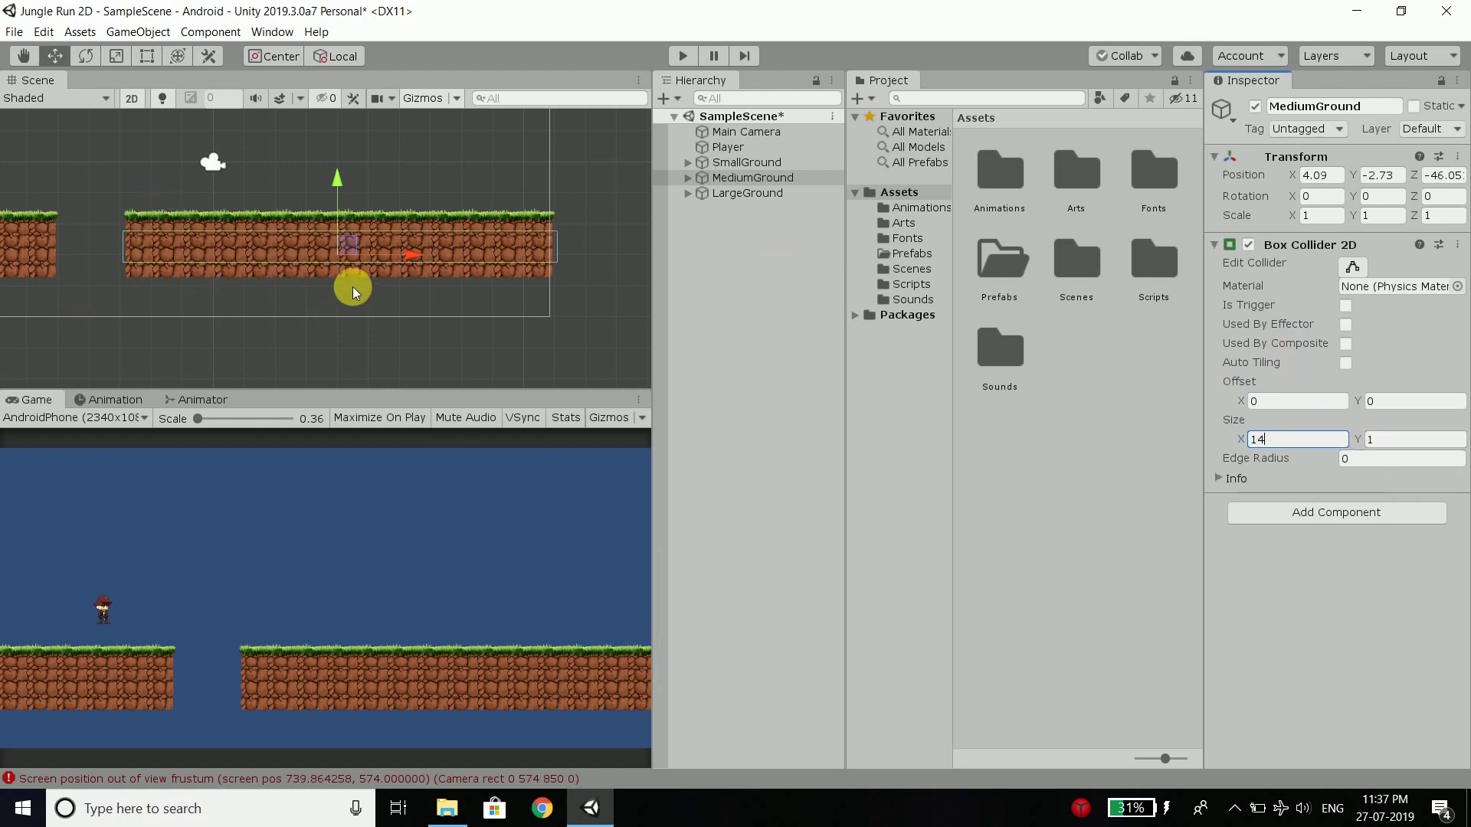
key("Tab")
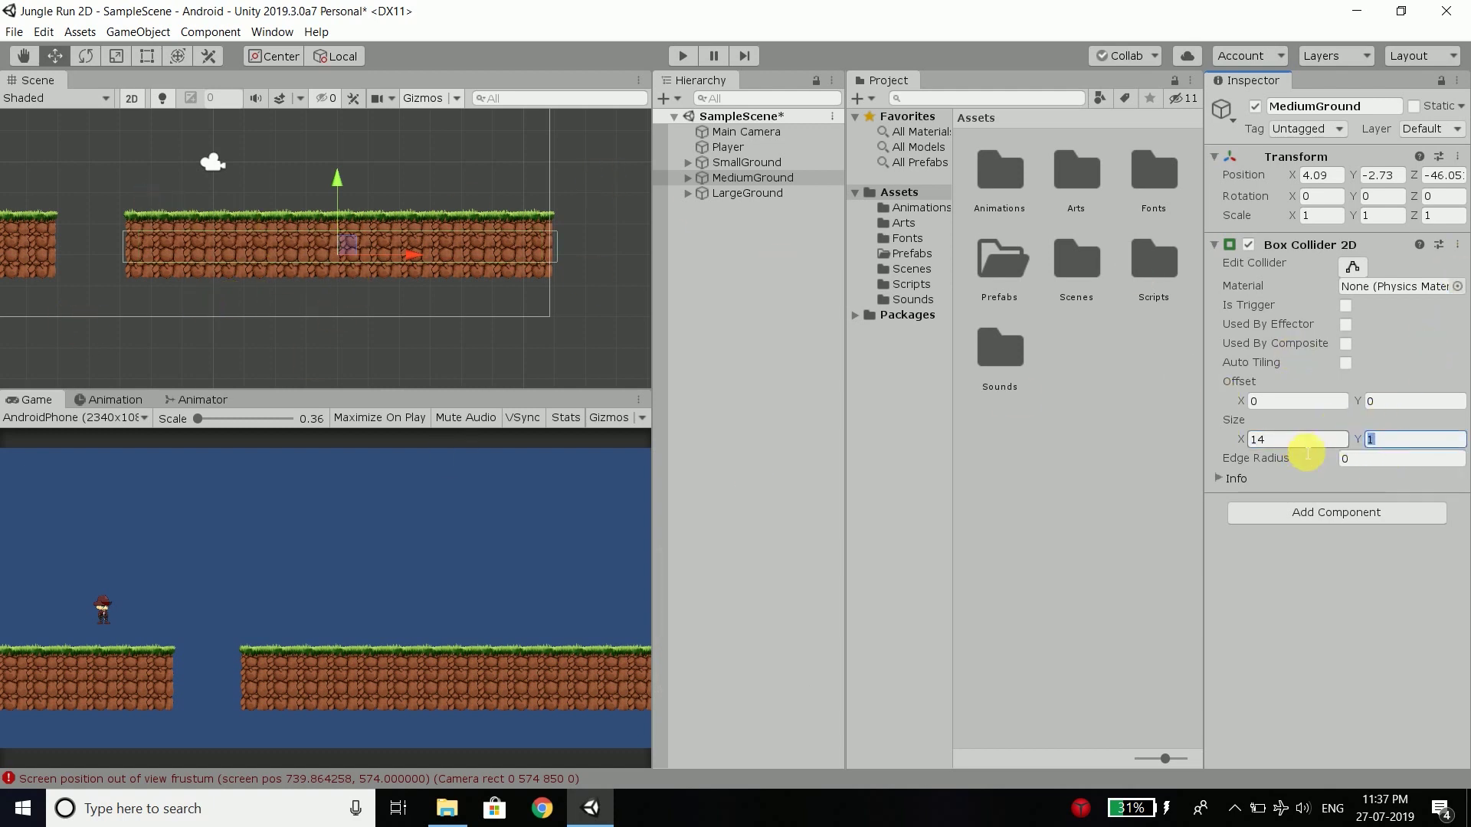
type("2")
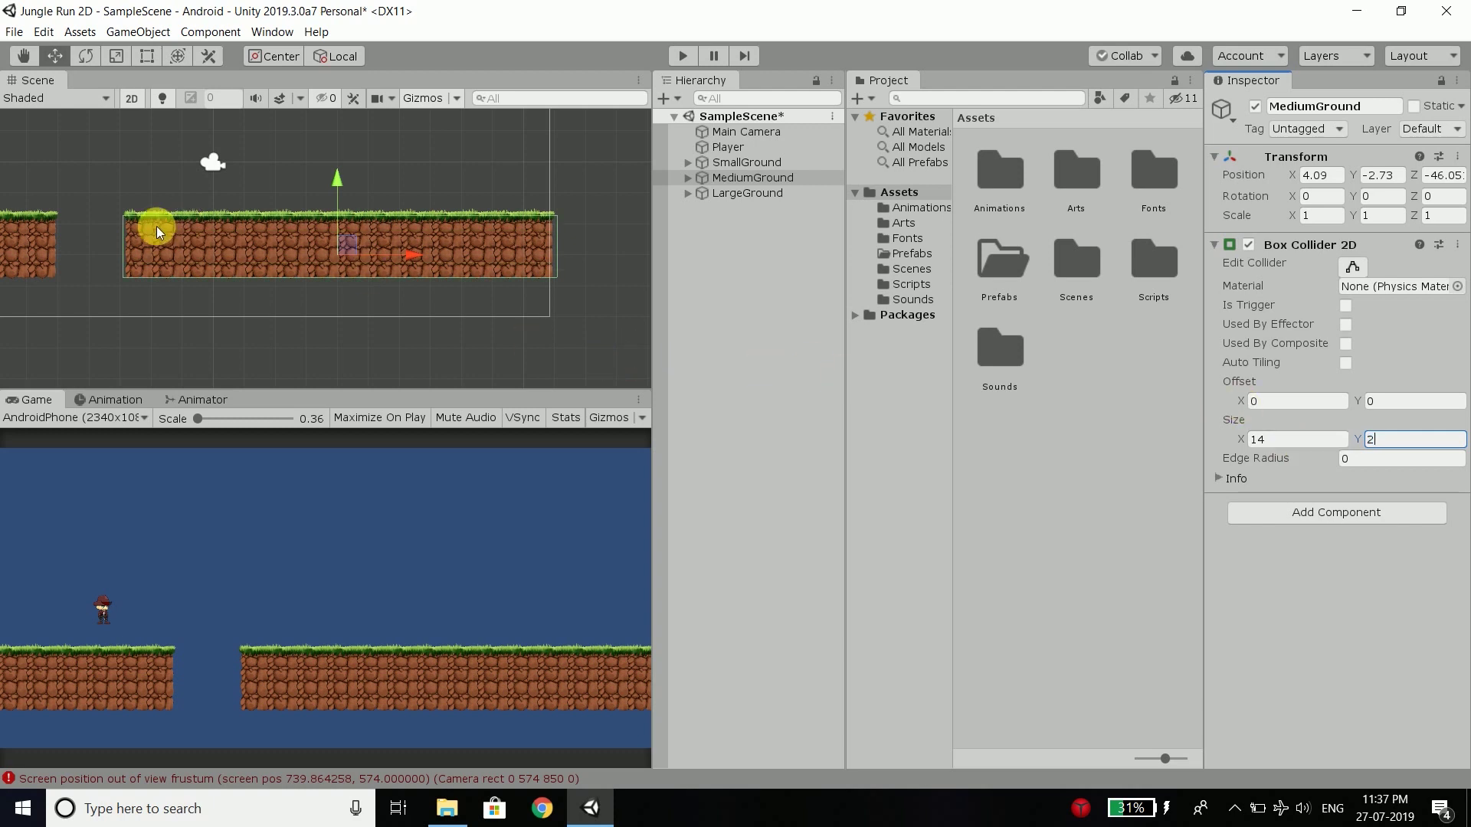
Edit MediumGround's collider and pull both side edges in to the tile borders, for an X size of about 13.77 and X offset of about -0.04.
scroll(93, 256, "up", 8)
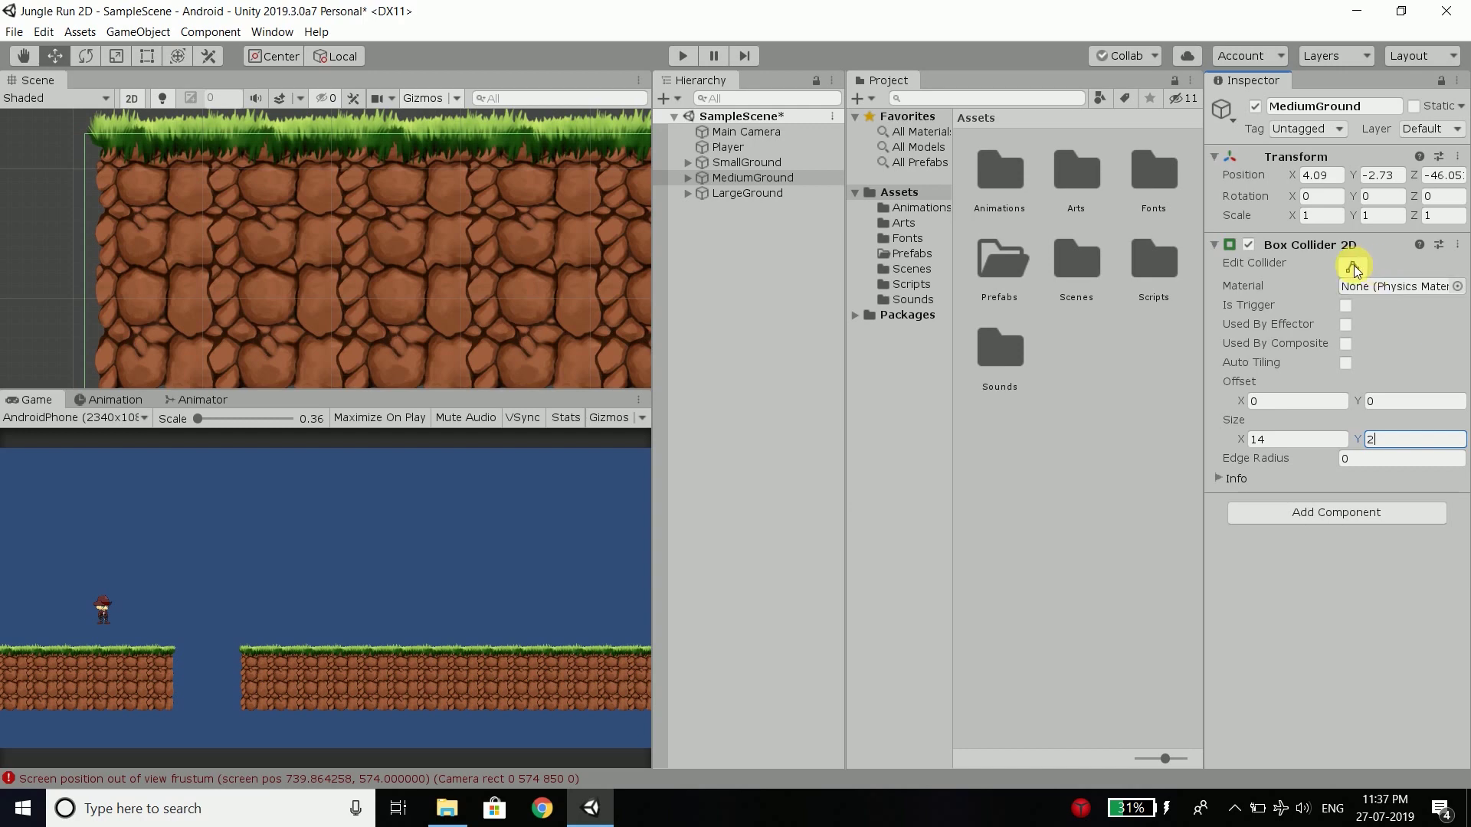
left_click(1353, 266)
left_click_drag(84, 261, 95, 265)
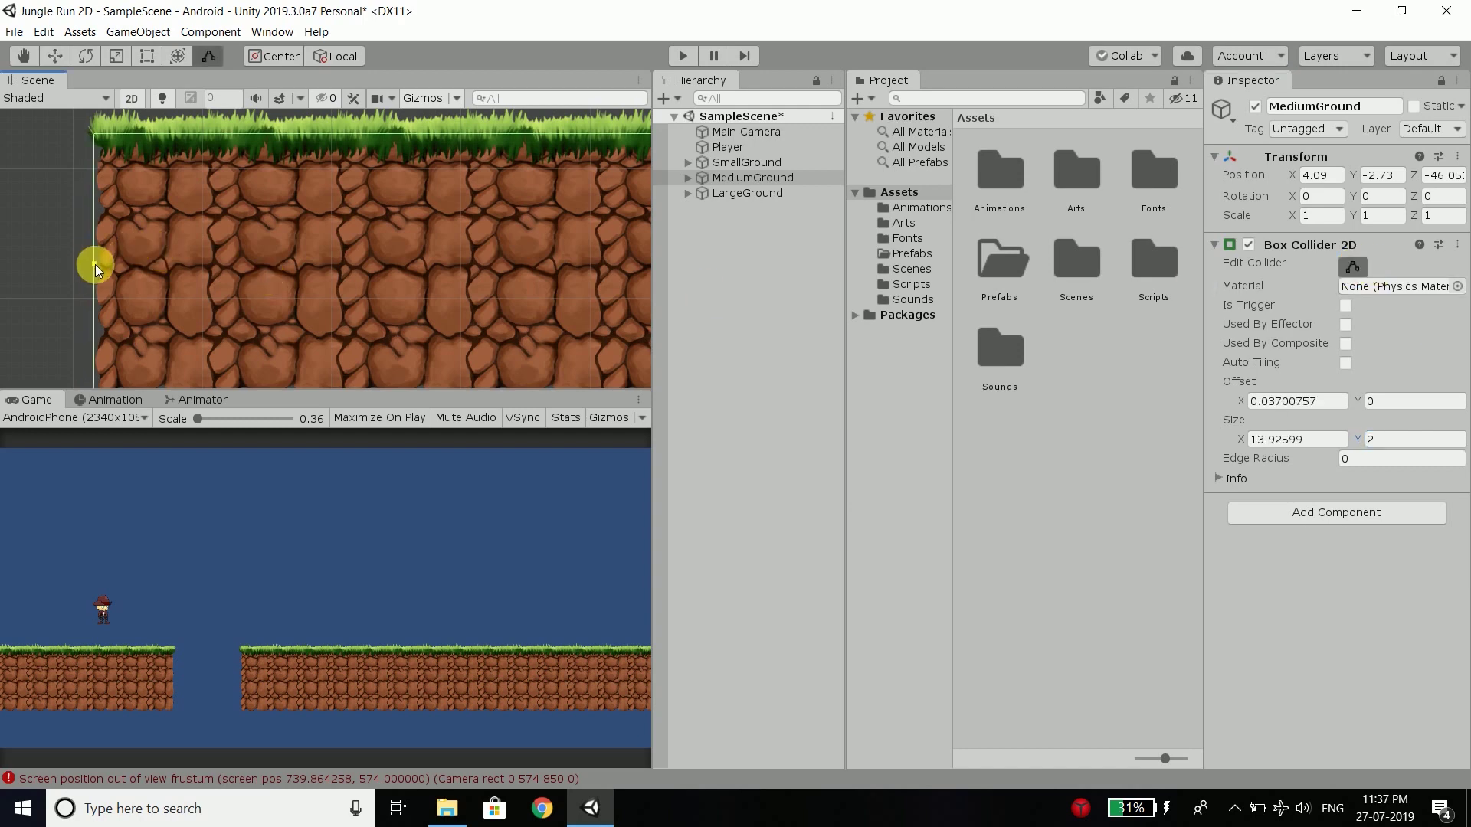
scroll(34, 214, "down", 6)
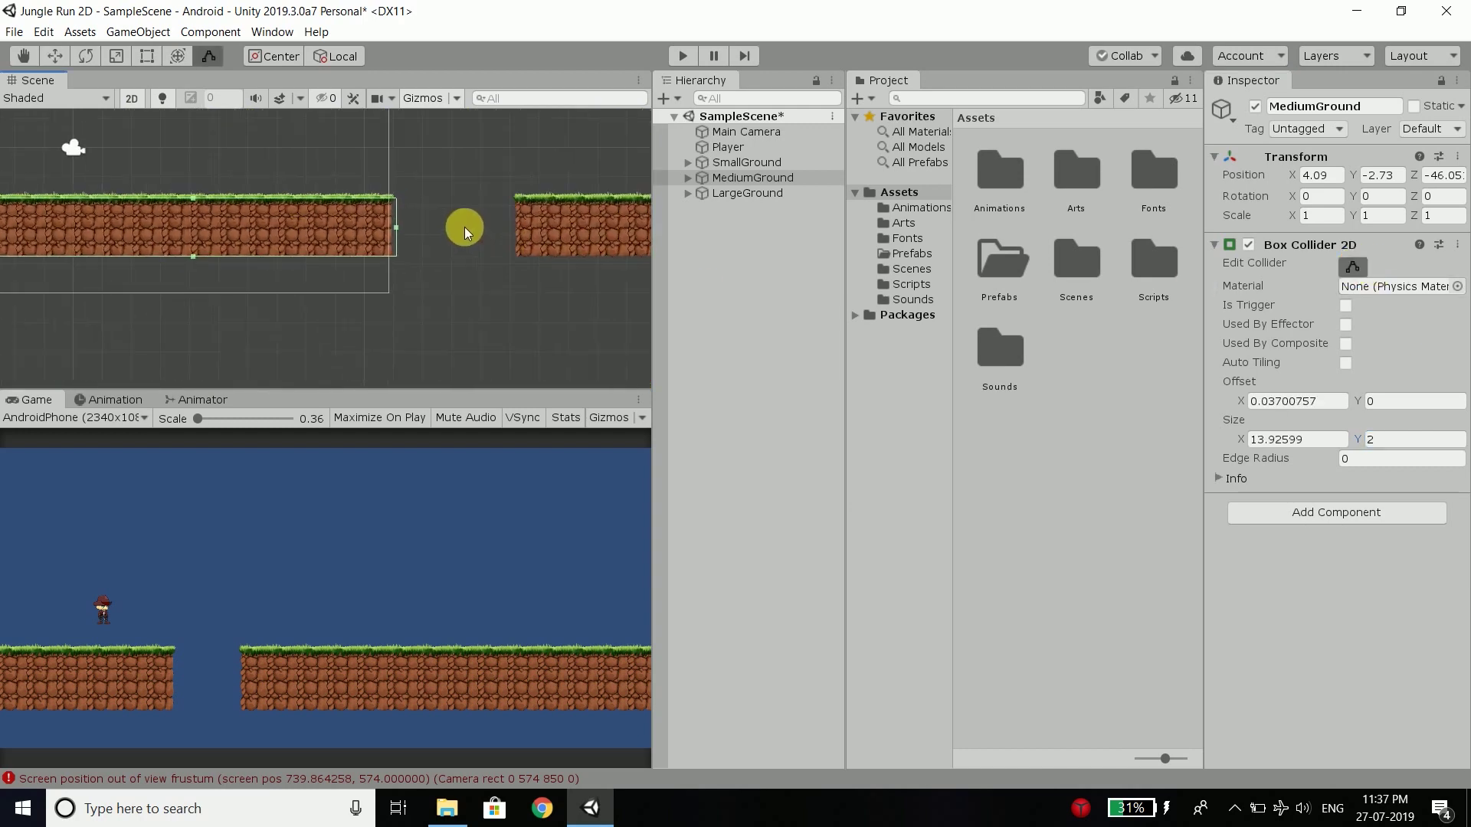
scroll(392, 232, "up", 5)
left_click_drag(389, 231, 380, 228)
scroll(456, 220, "down", 10)
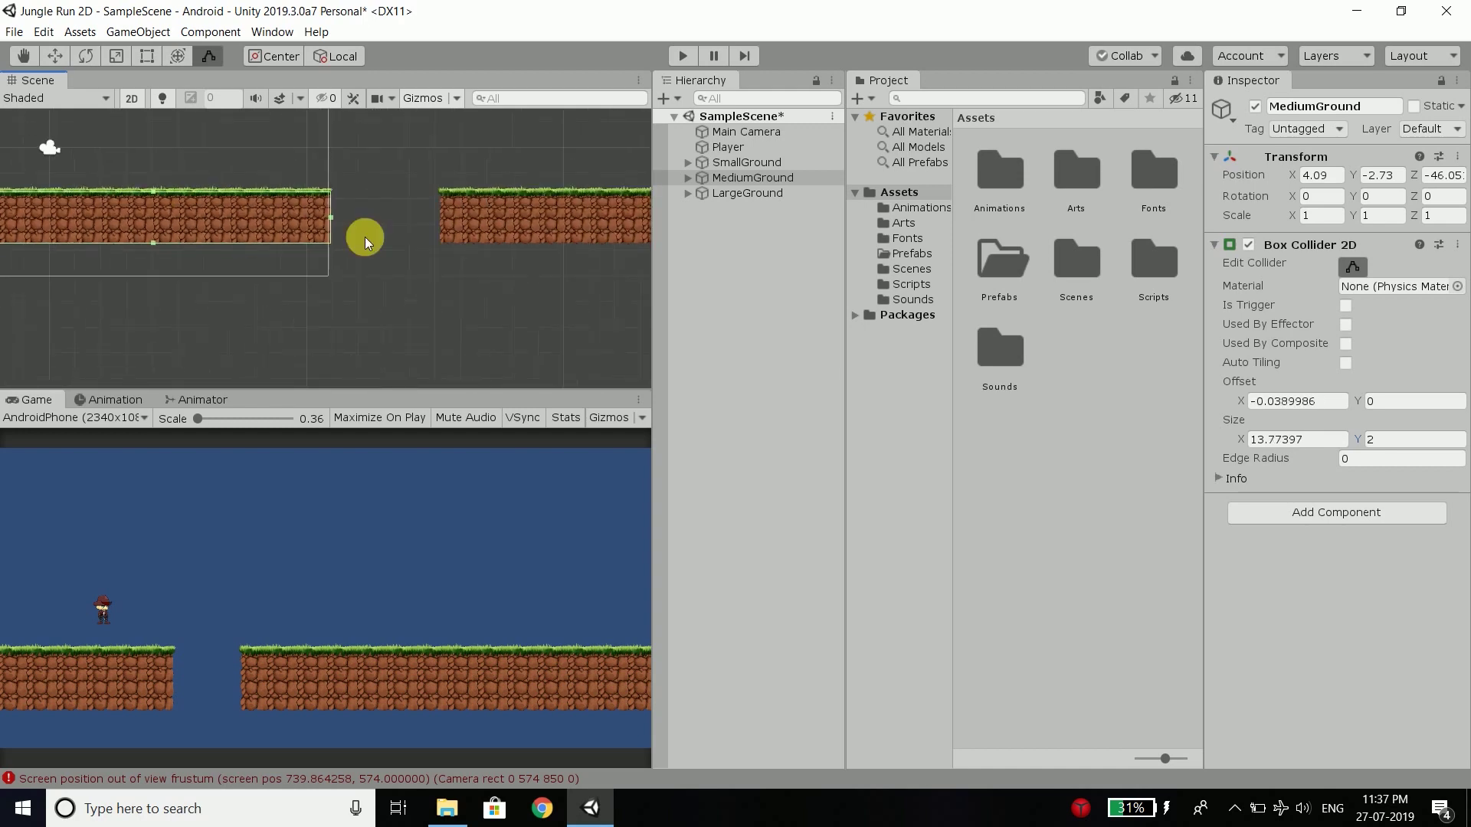
Add a Box Collider 2D component to LargeGround.
scroll(568, 182, "up", 5)
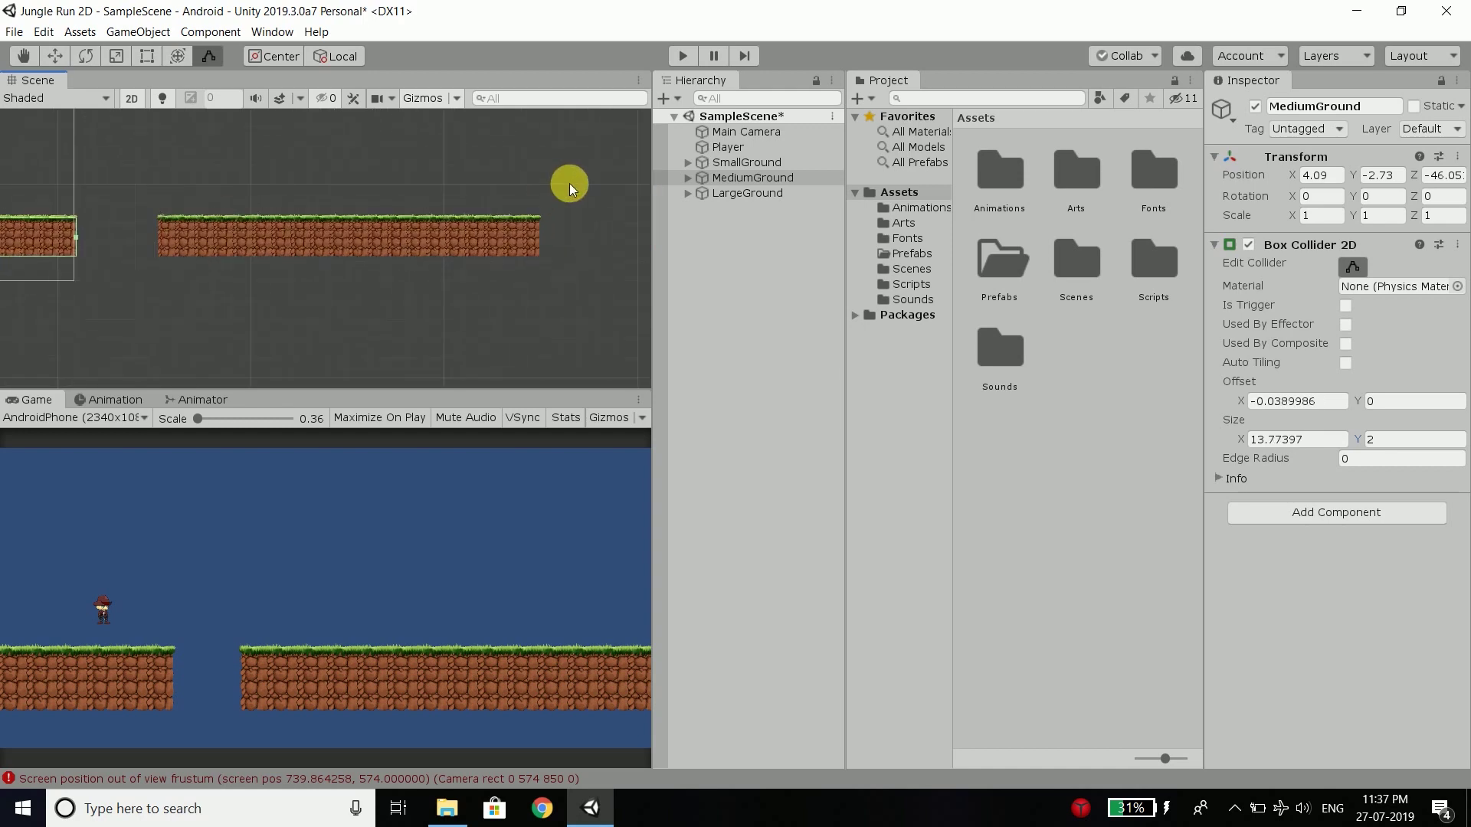
left_click(746, 192)
left_click(1345, 253)
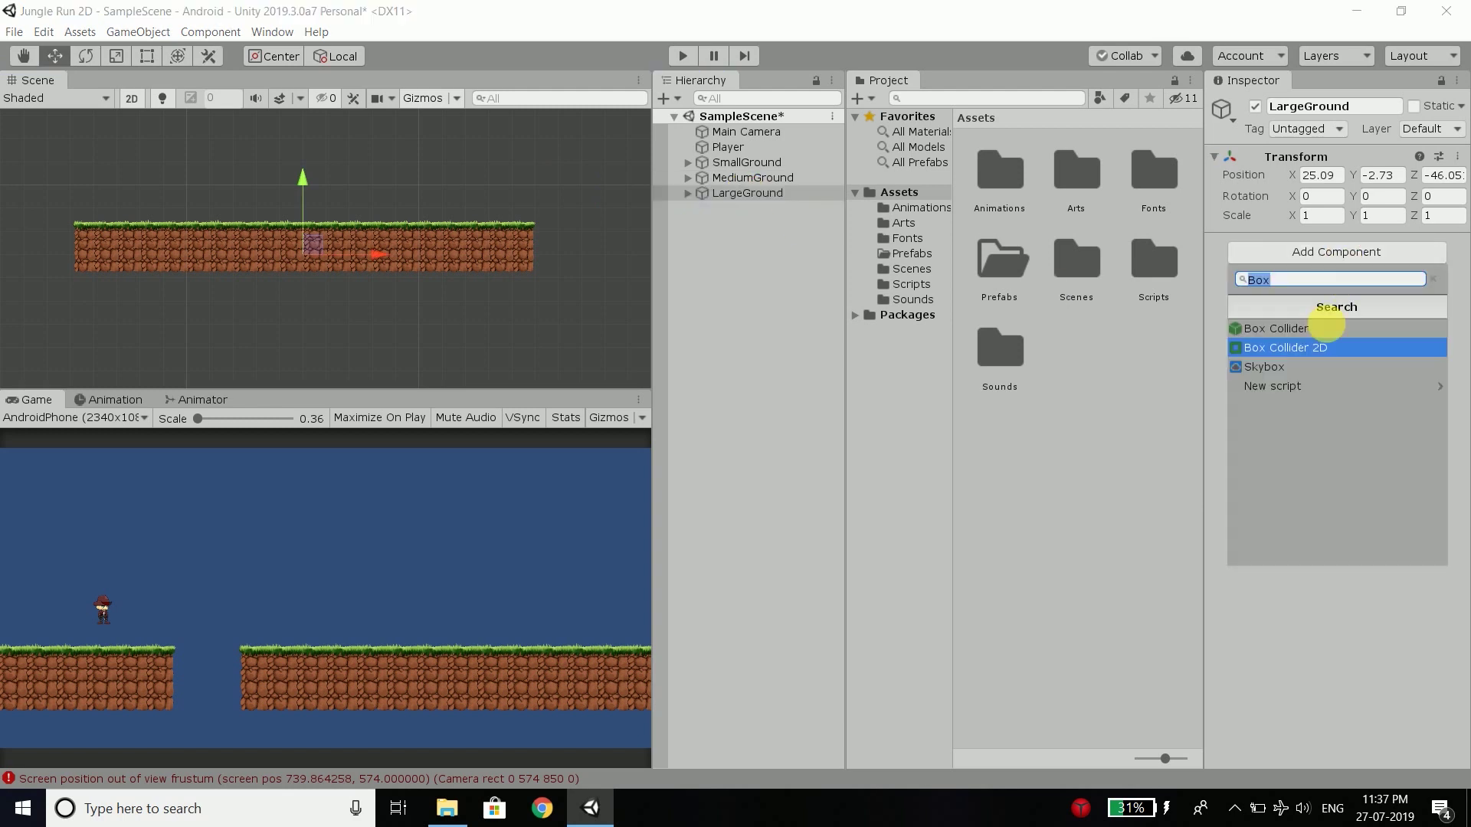
left_click(1295, 342)
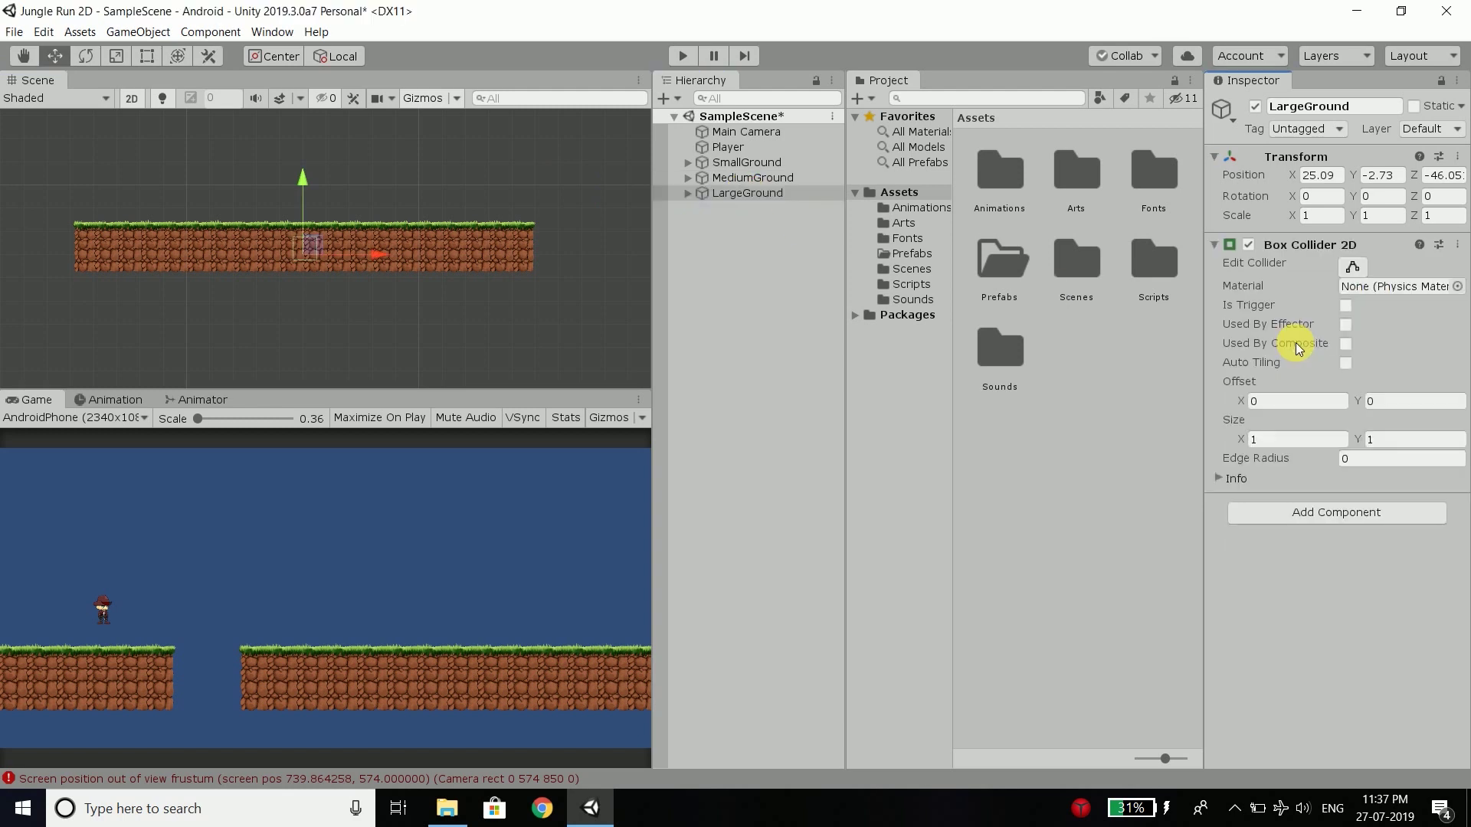
Set the size of LargeGround's Box Collider 2D to X 20 and Y 2.
left_click(1275, 441)
type("18")
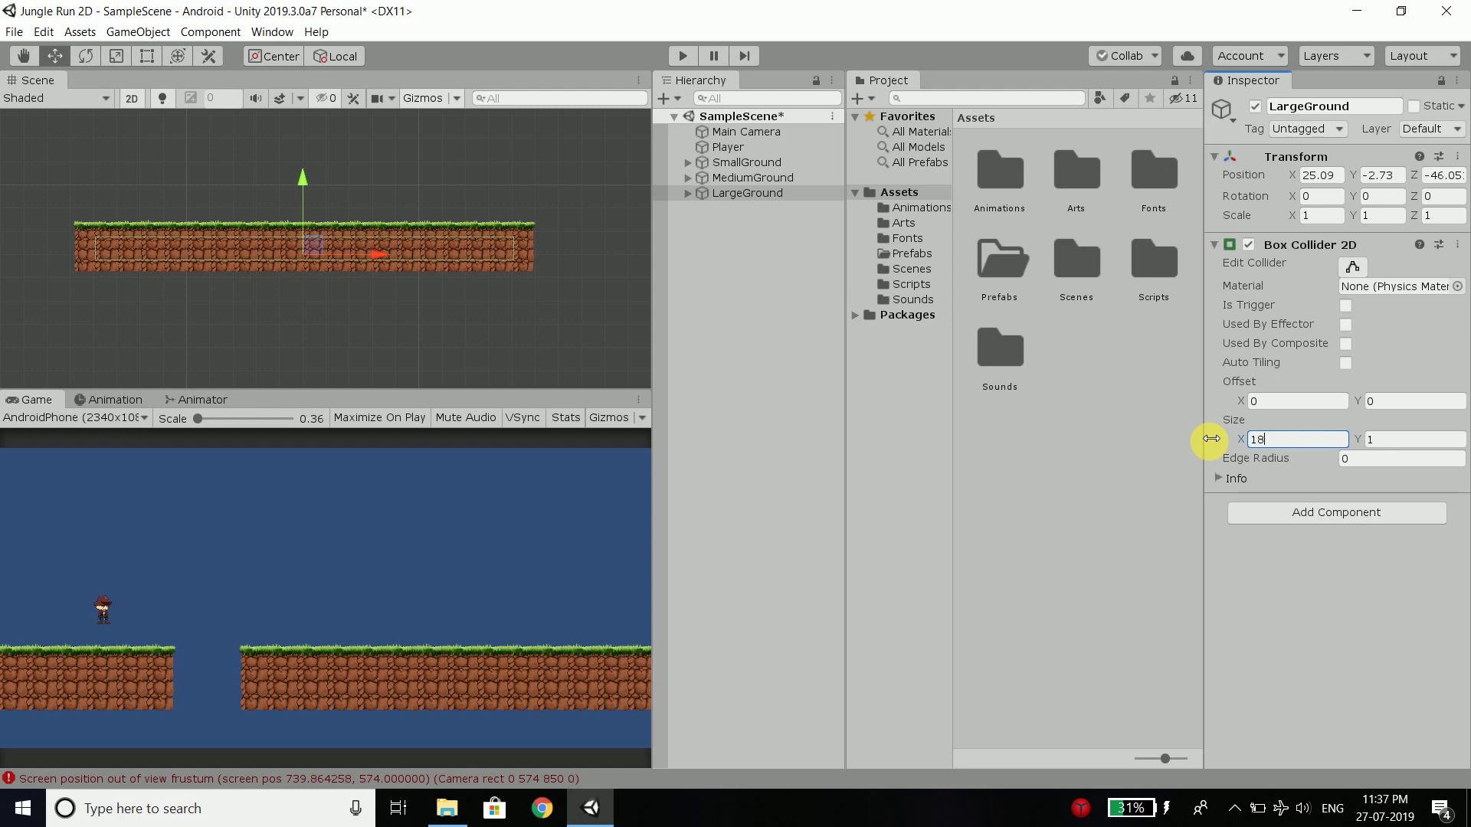
type("20")
left_click(1403, 439)
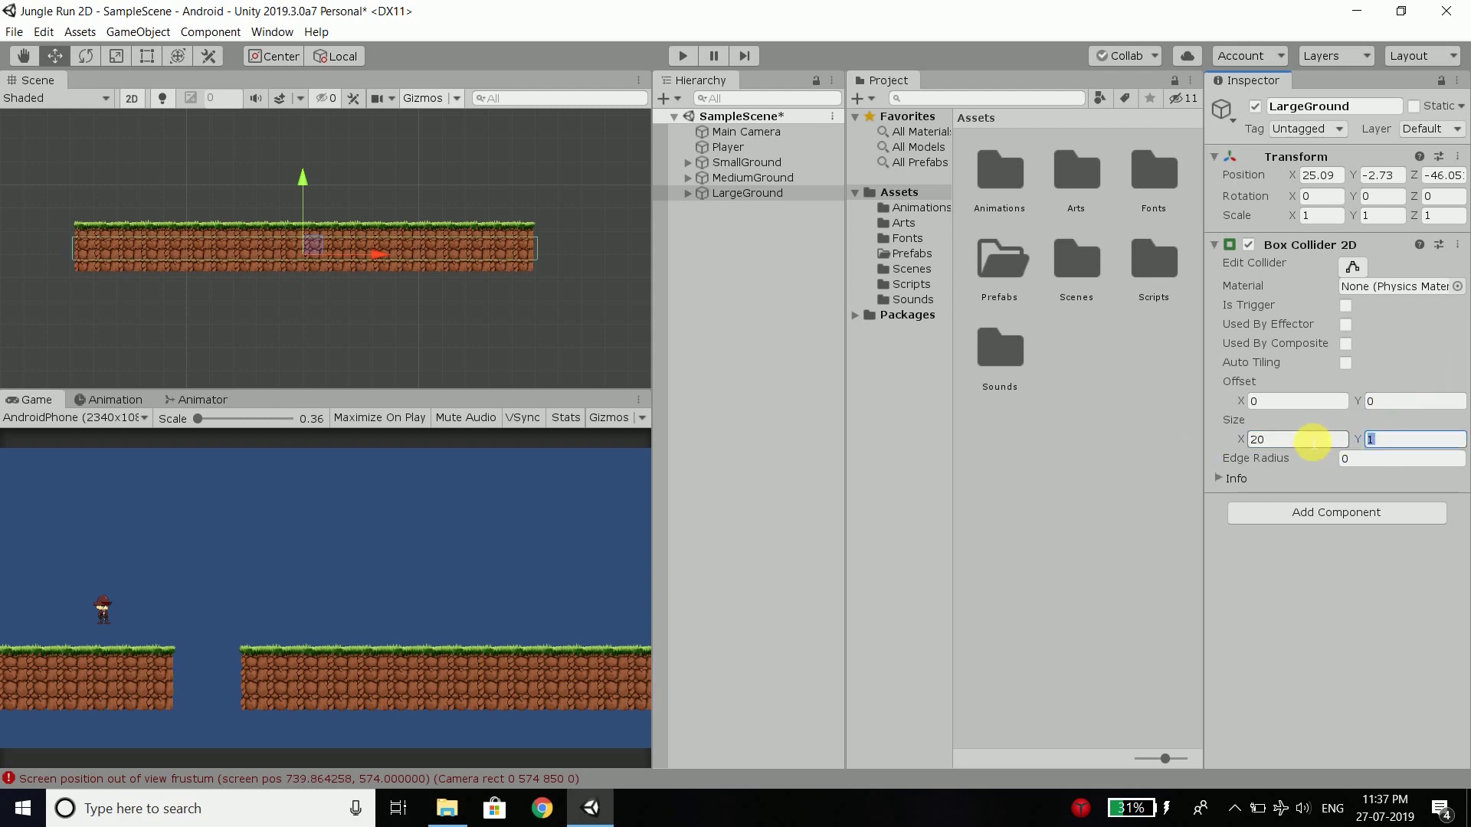
type("2")
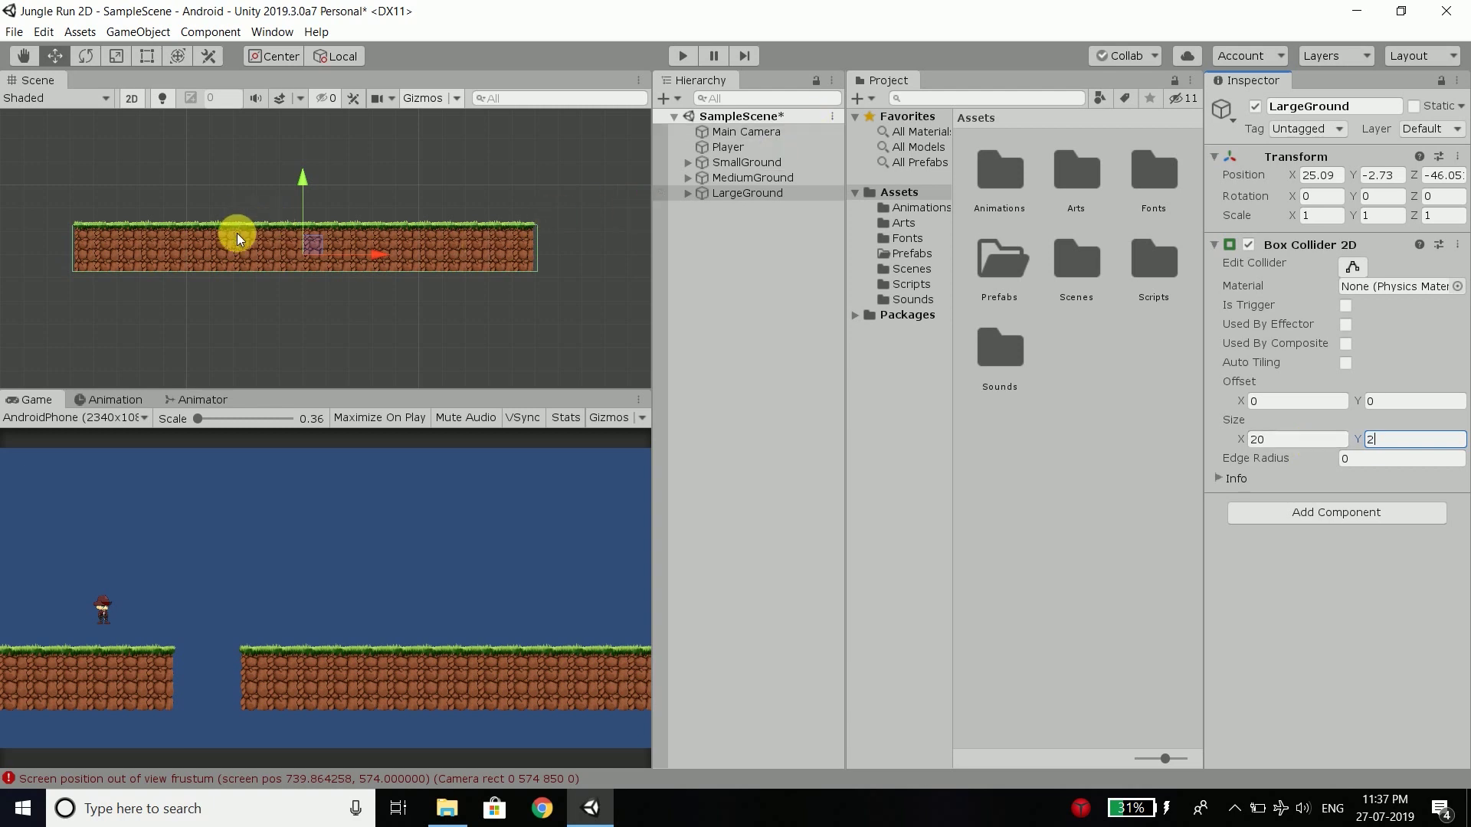
Edit LargeGround's collider and pull both side edges in to the tile borders, for an X size of about 19.80 and X offset of about -0.03.
scroll(329, 239, "up", 2)
scroll(508, 230, "down", 3)
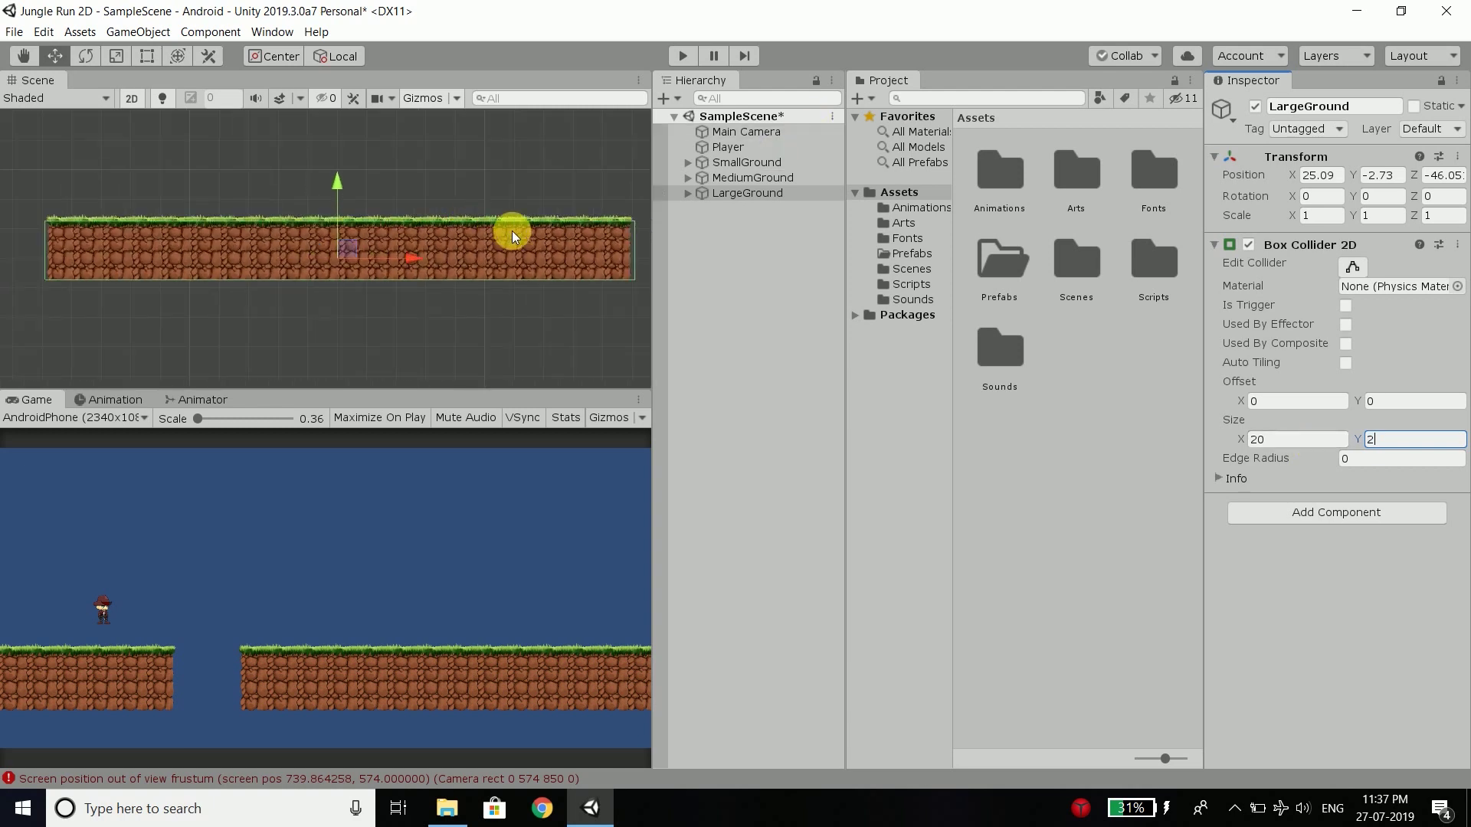
left_click(1352, 266)
scroll(86, 242, "up", 5)
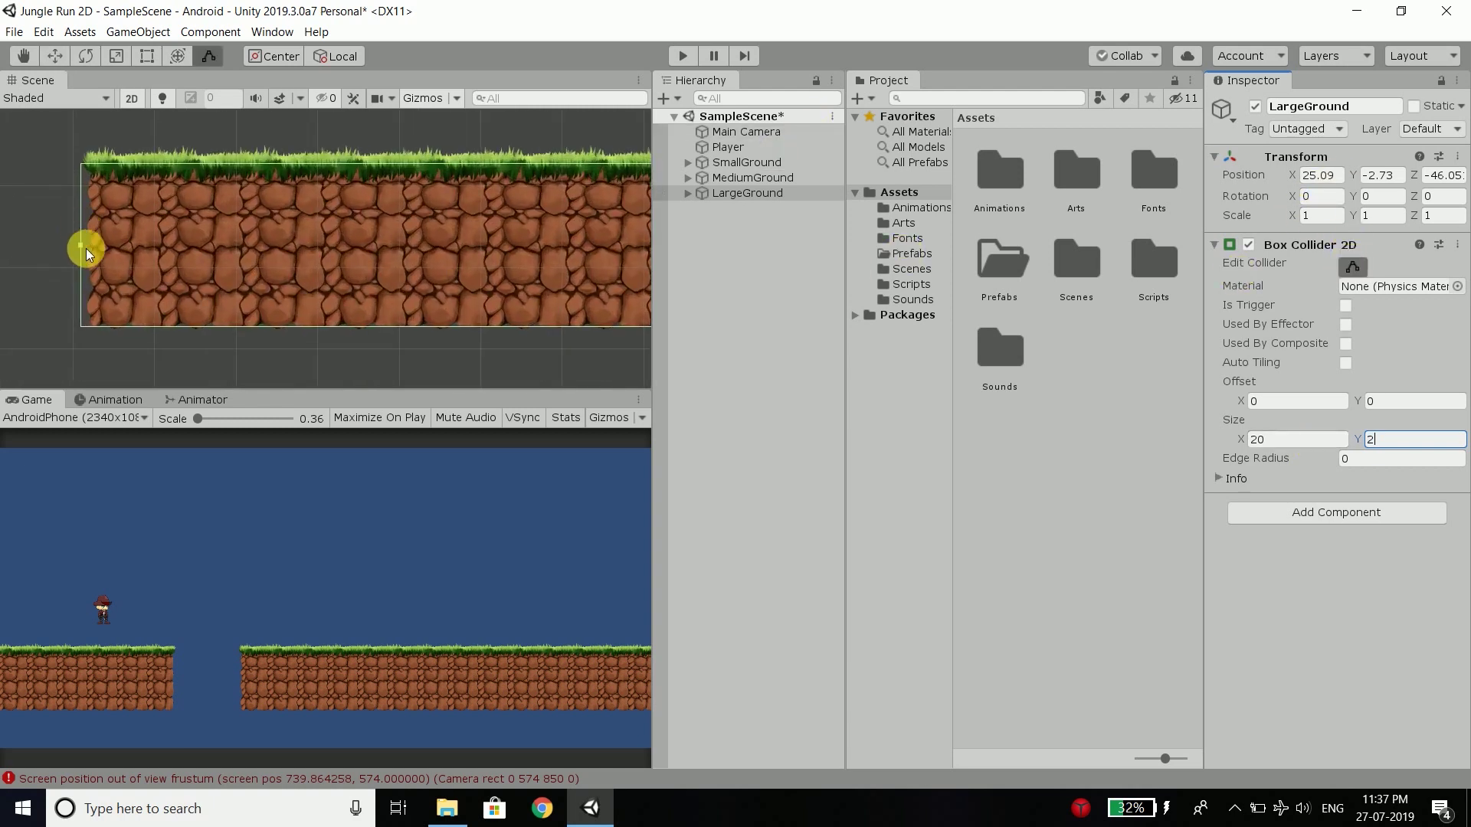
left_click_drag(81, 245, 87, 245)
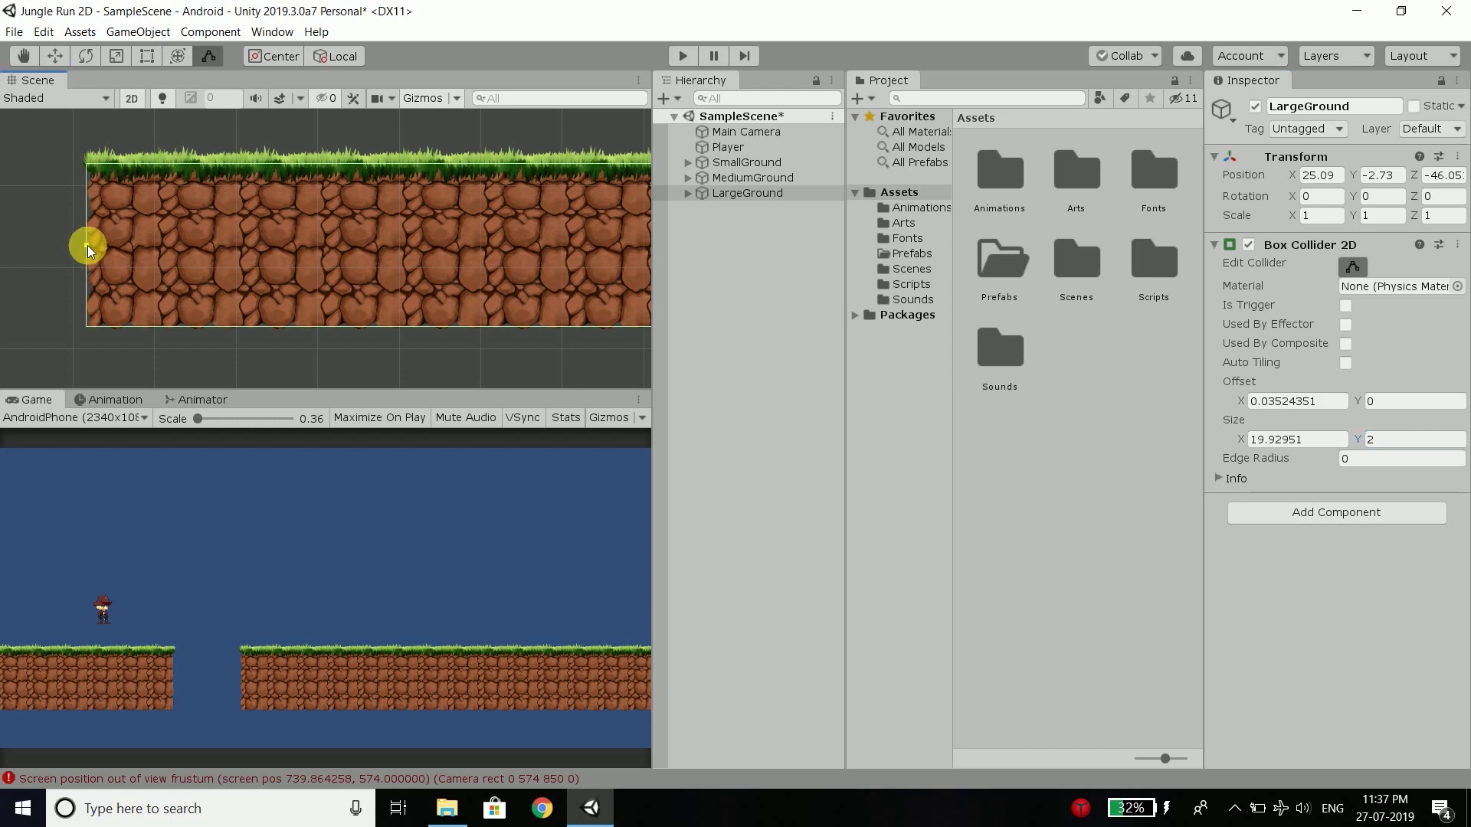
scroll(21, 226, "down", 2)
scroll(23, 233, "down", 2)
scroll(508, 233, "up", 5)
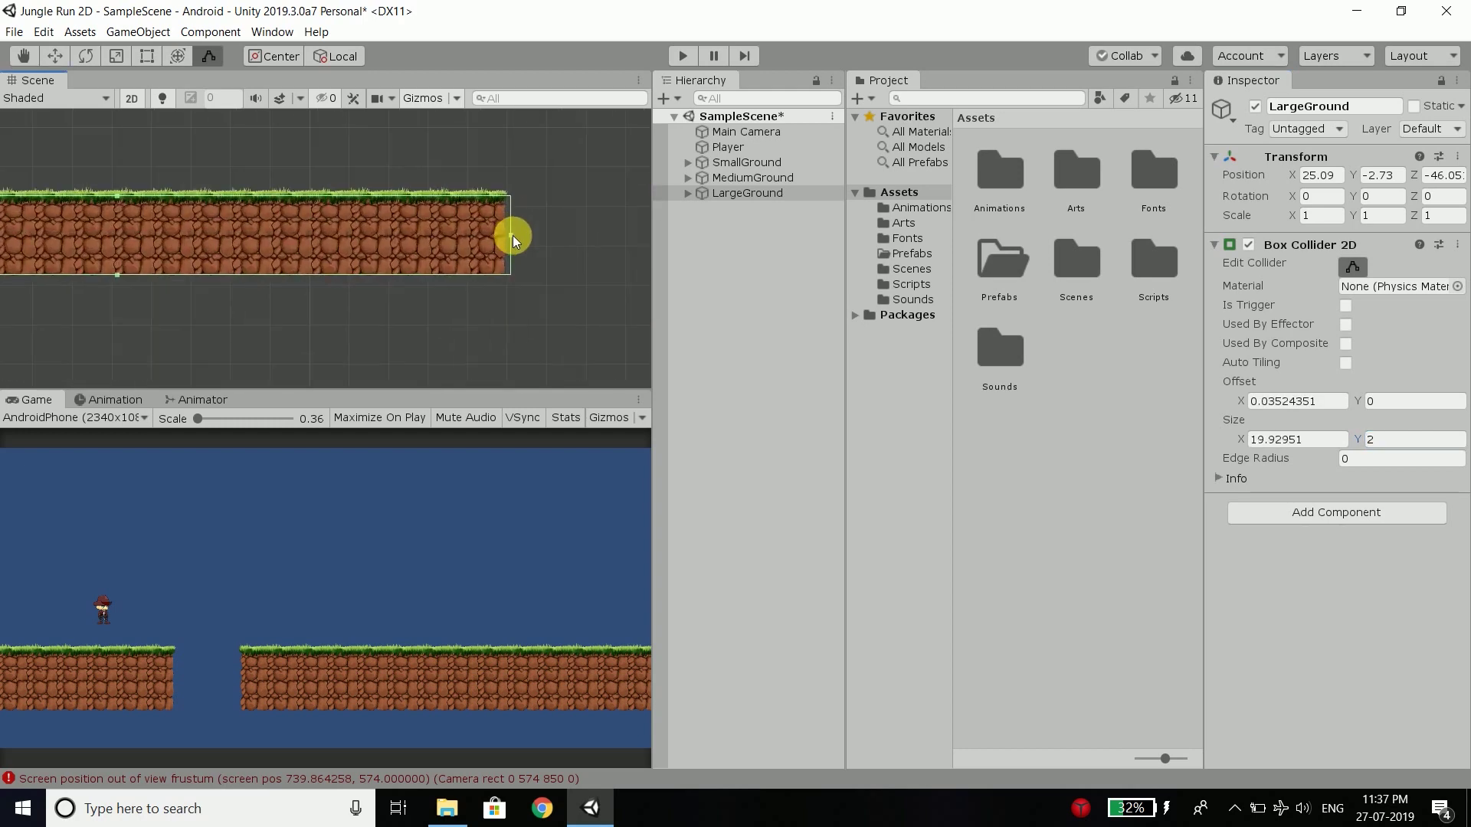
left_click_drag(510, 237, 501, 240)
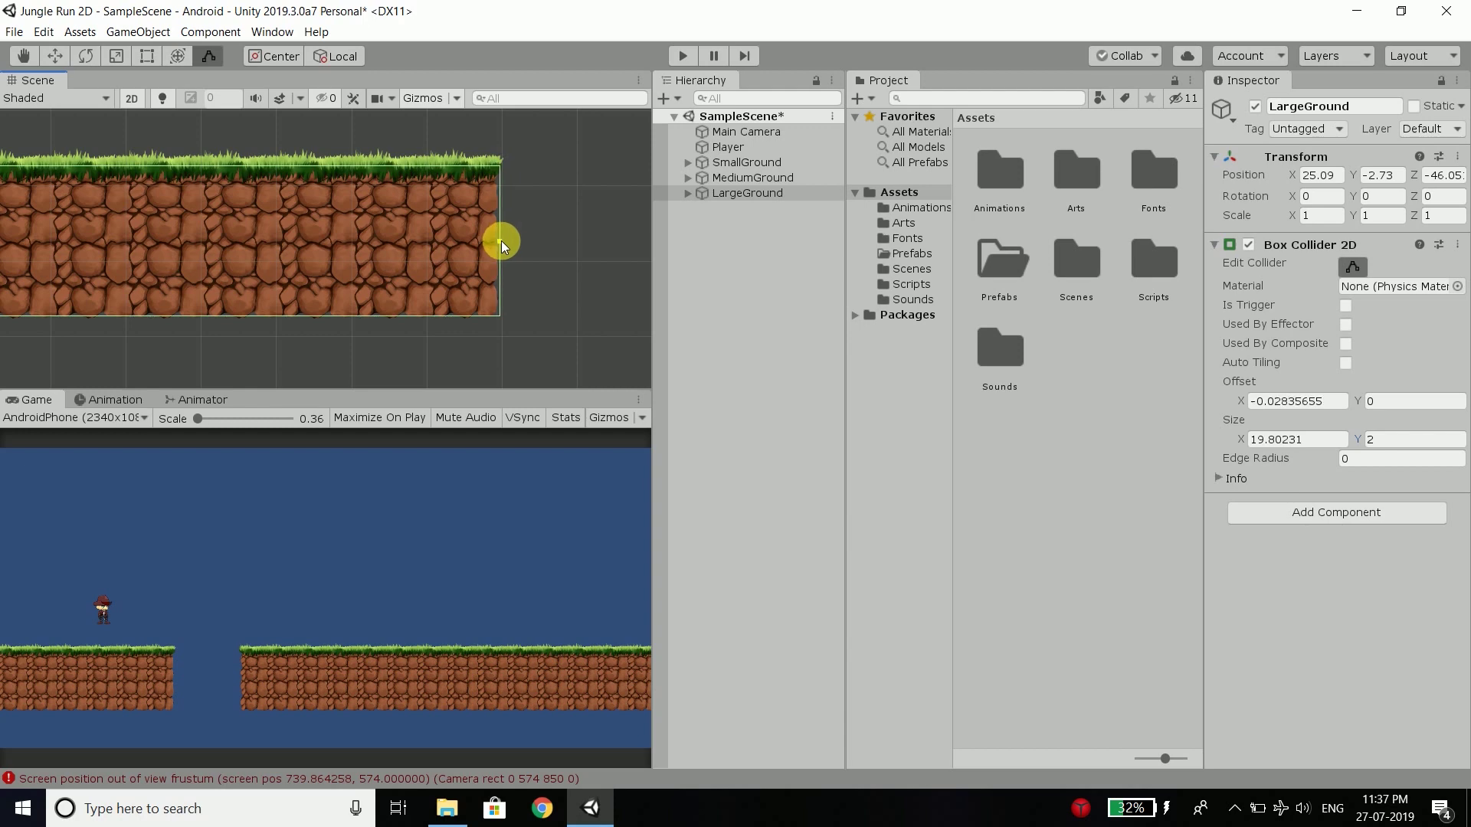
Save the scene and clear the selection of all its objects.
scroll(522, 240, "down", 6)
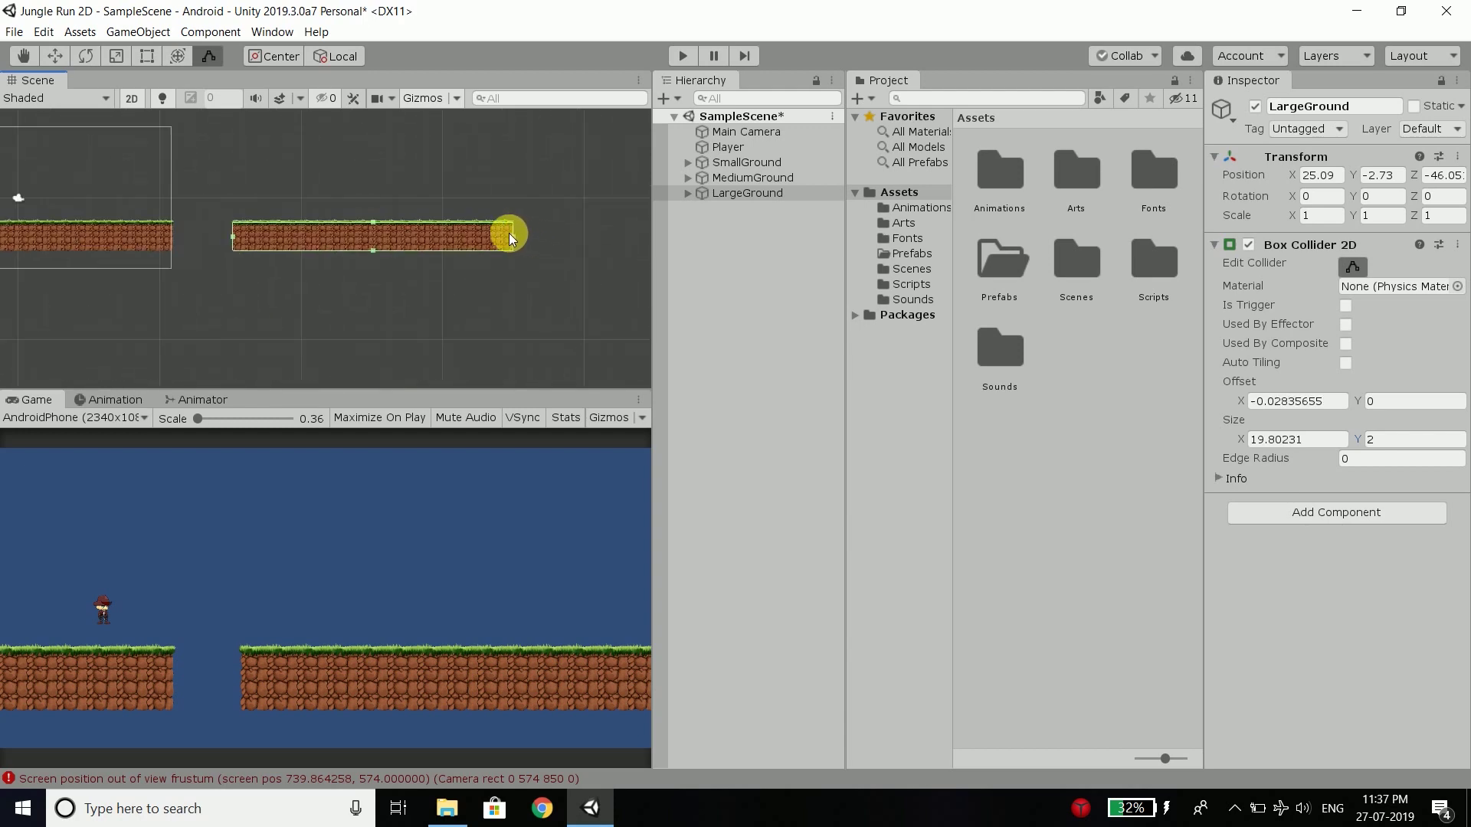
key("ctrl+a")
scroll(521, 199, "down", 2)
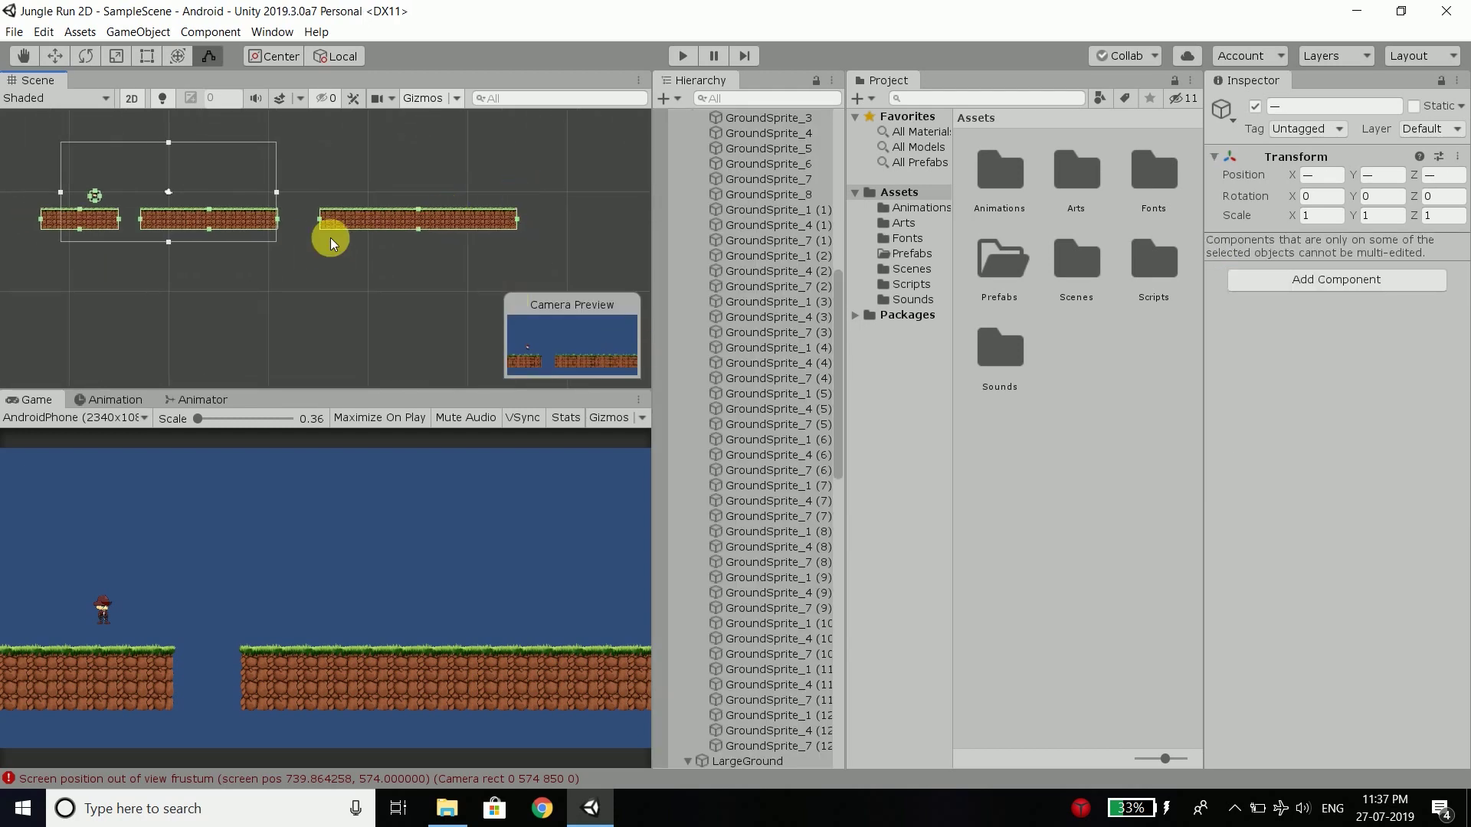
scroll(193, 200, "up", 1)
left_click(130, 286)
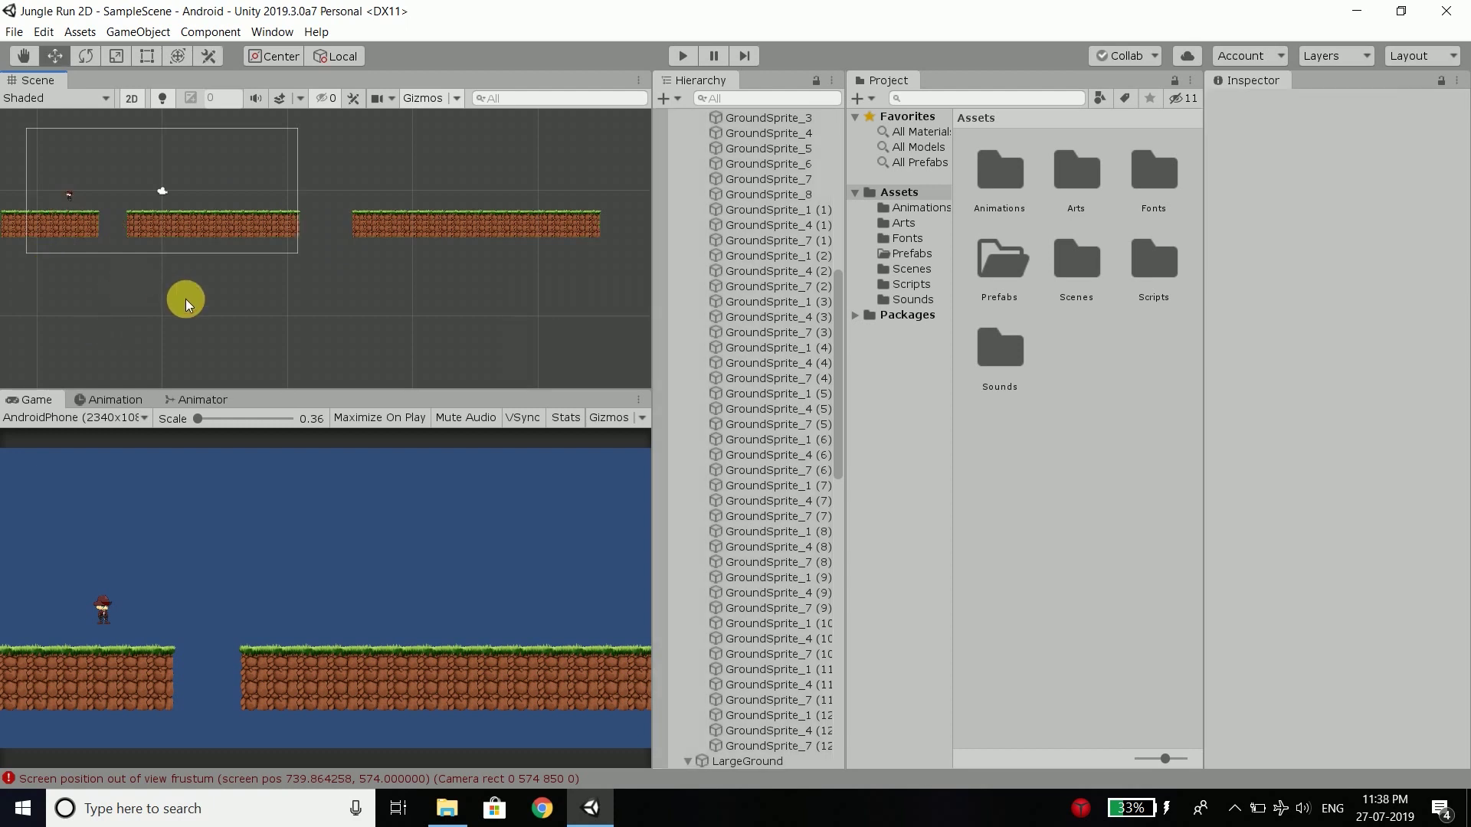
Collapse the SmallGround, MediumGround and LargeGround groups in the hierarchy.
scroll(526, 213, "down", 1)
scroll(774, 210, "up", 10)
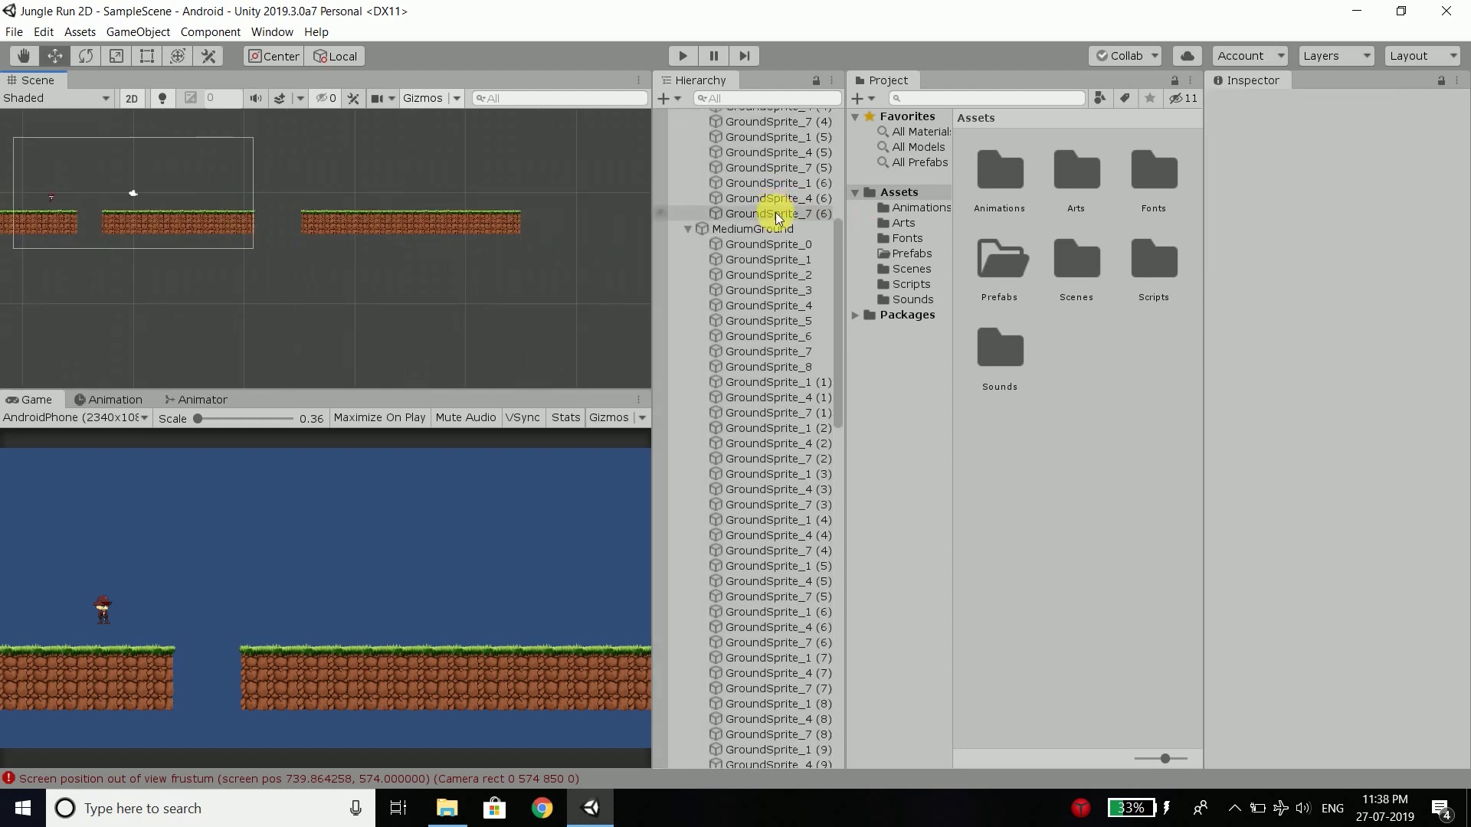
left_click(687, 162)
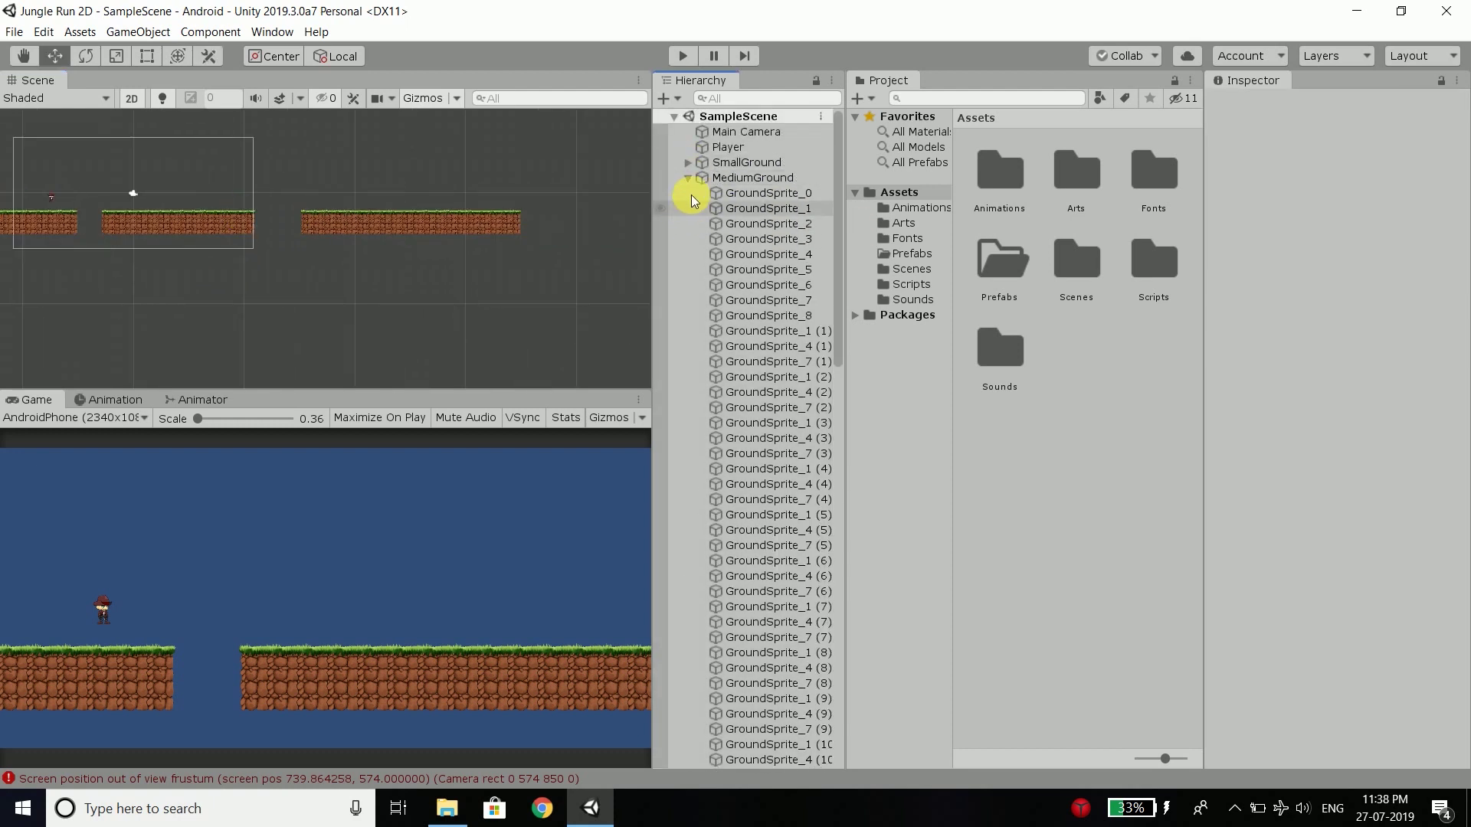
left_click(688, 178)
left_click(688, 193)
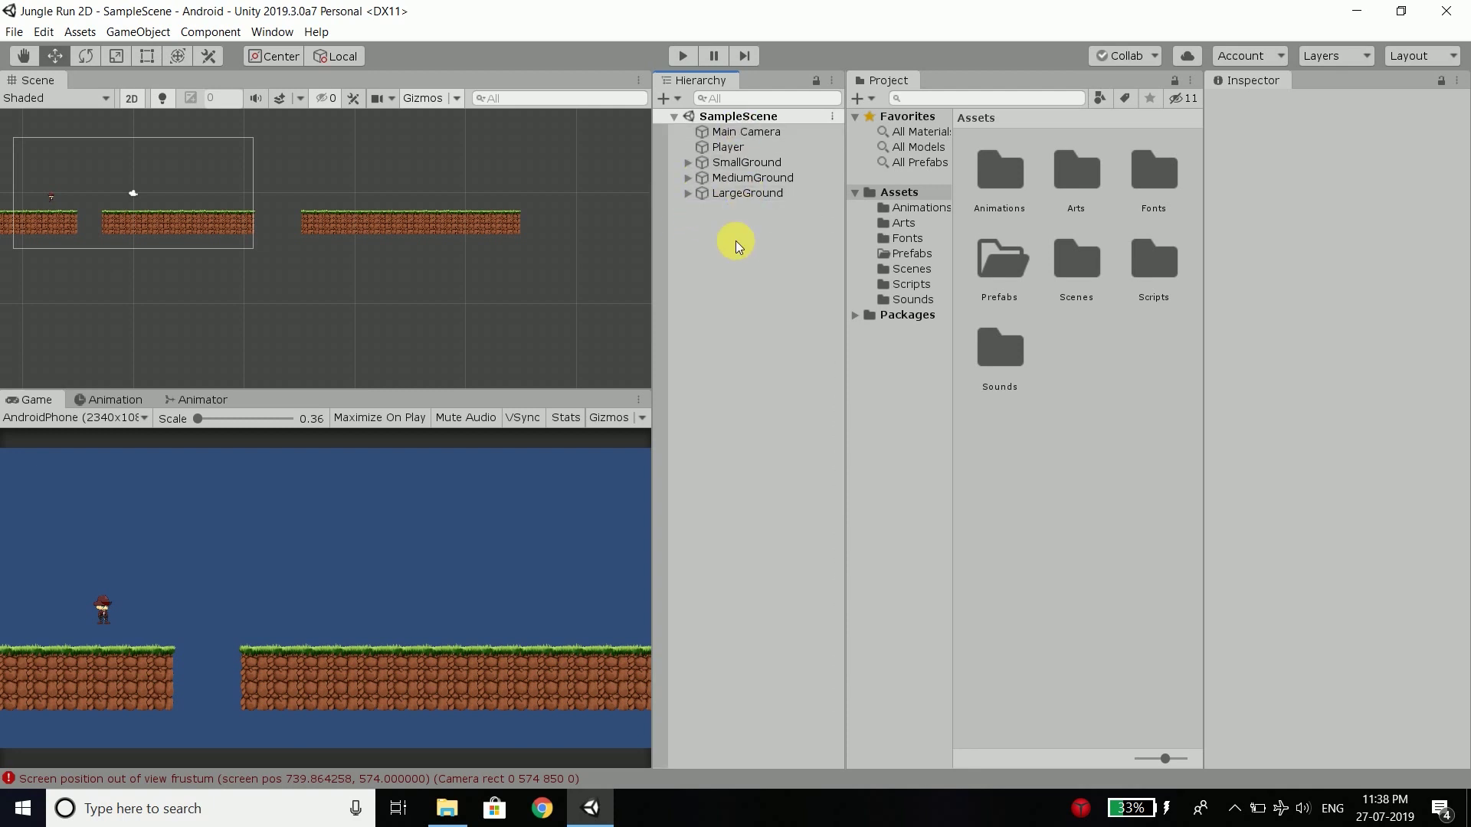
Open the Prefabs folder in the project's assets.
left_click(733, 163)
left_click(733, 177, "shift")
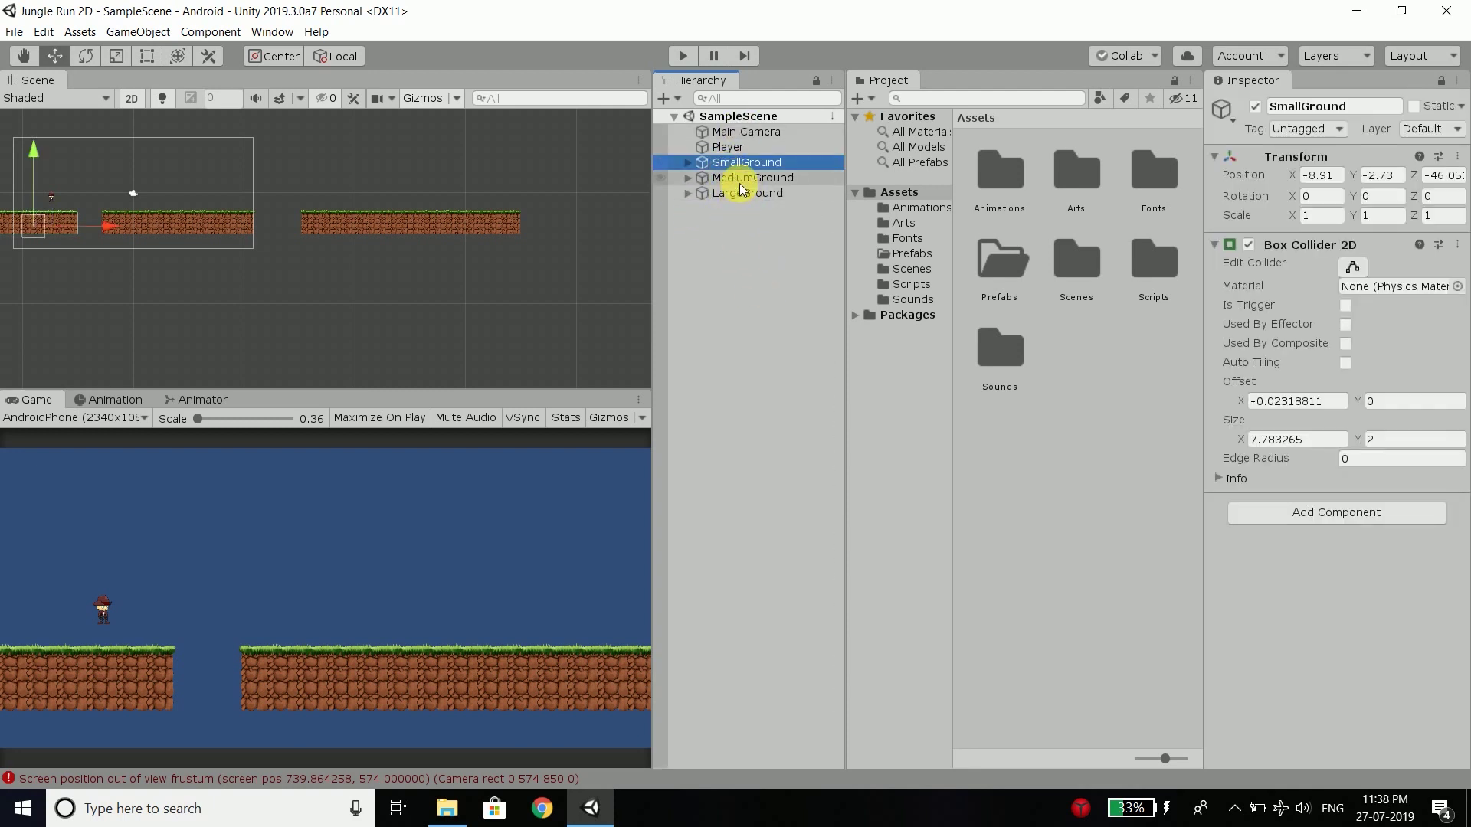
left_click(740, 198, "shift")
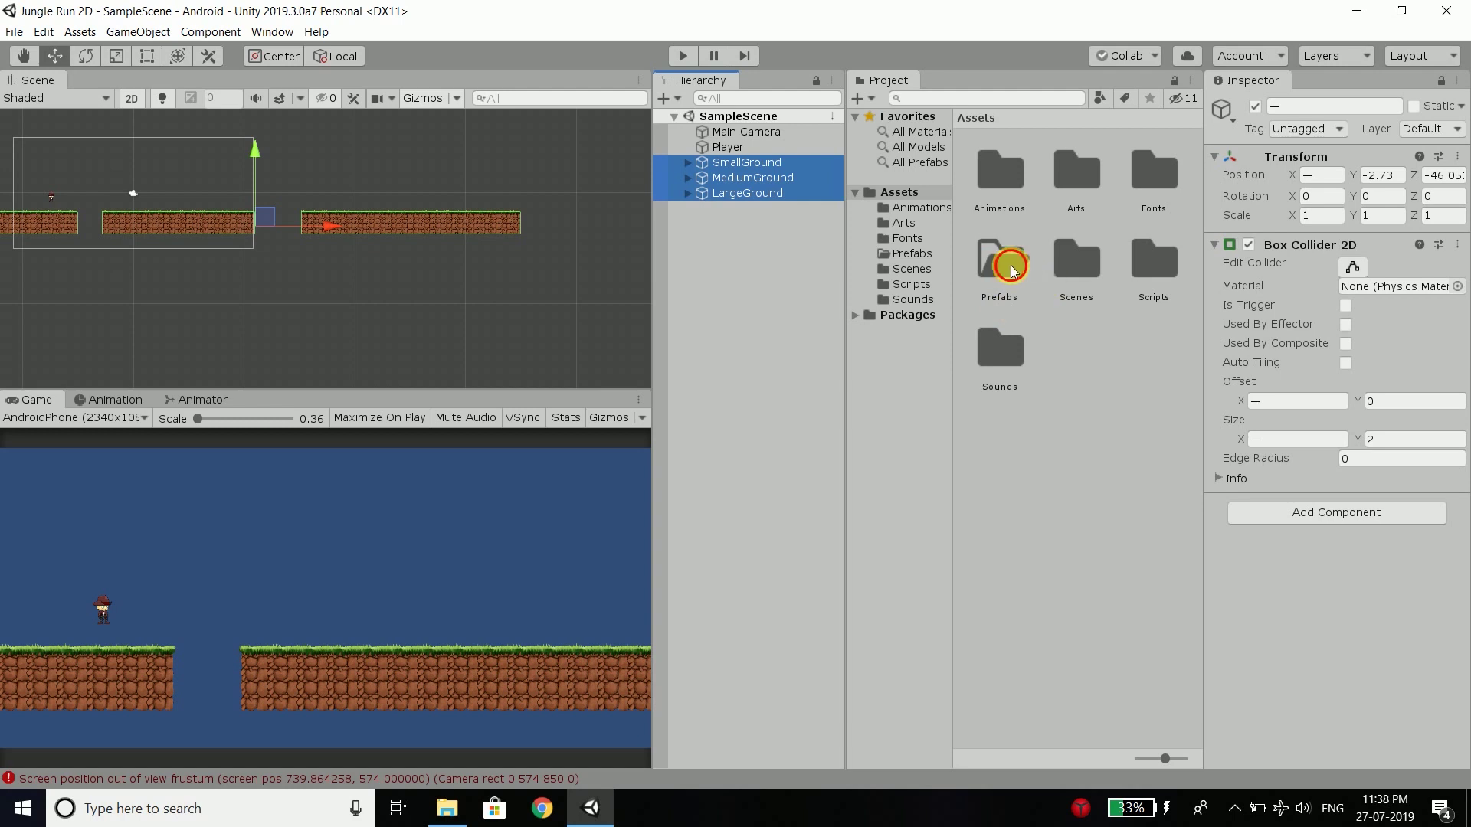
double_click(1001, 260)
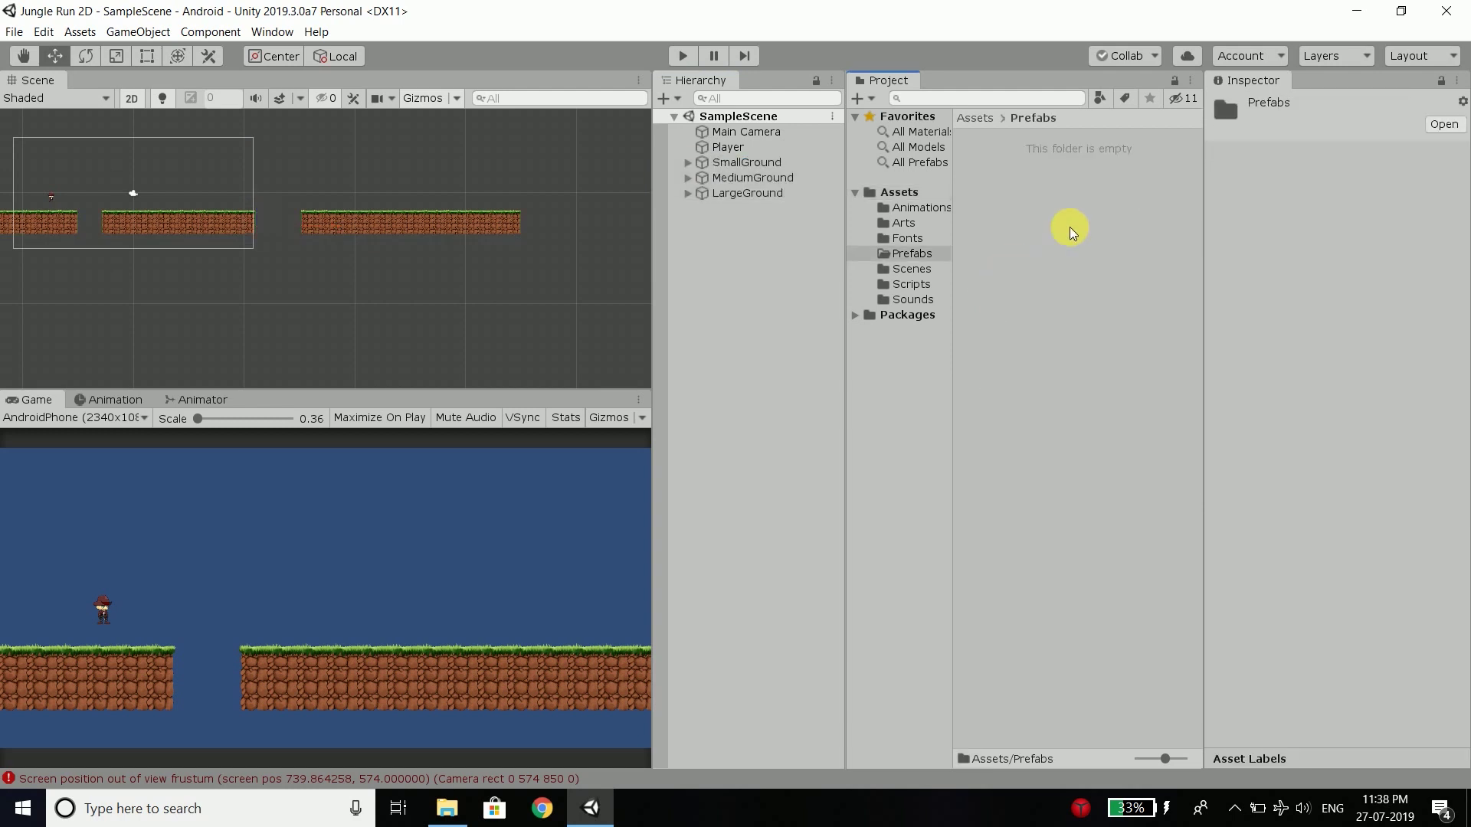
Try to turn SmallGround, MediumGround and LargeGround into prefabs all at once in the Prefabs folder.
left_click(746, 191)
left_click(738, 161, "shift")
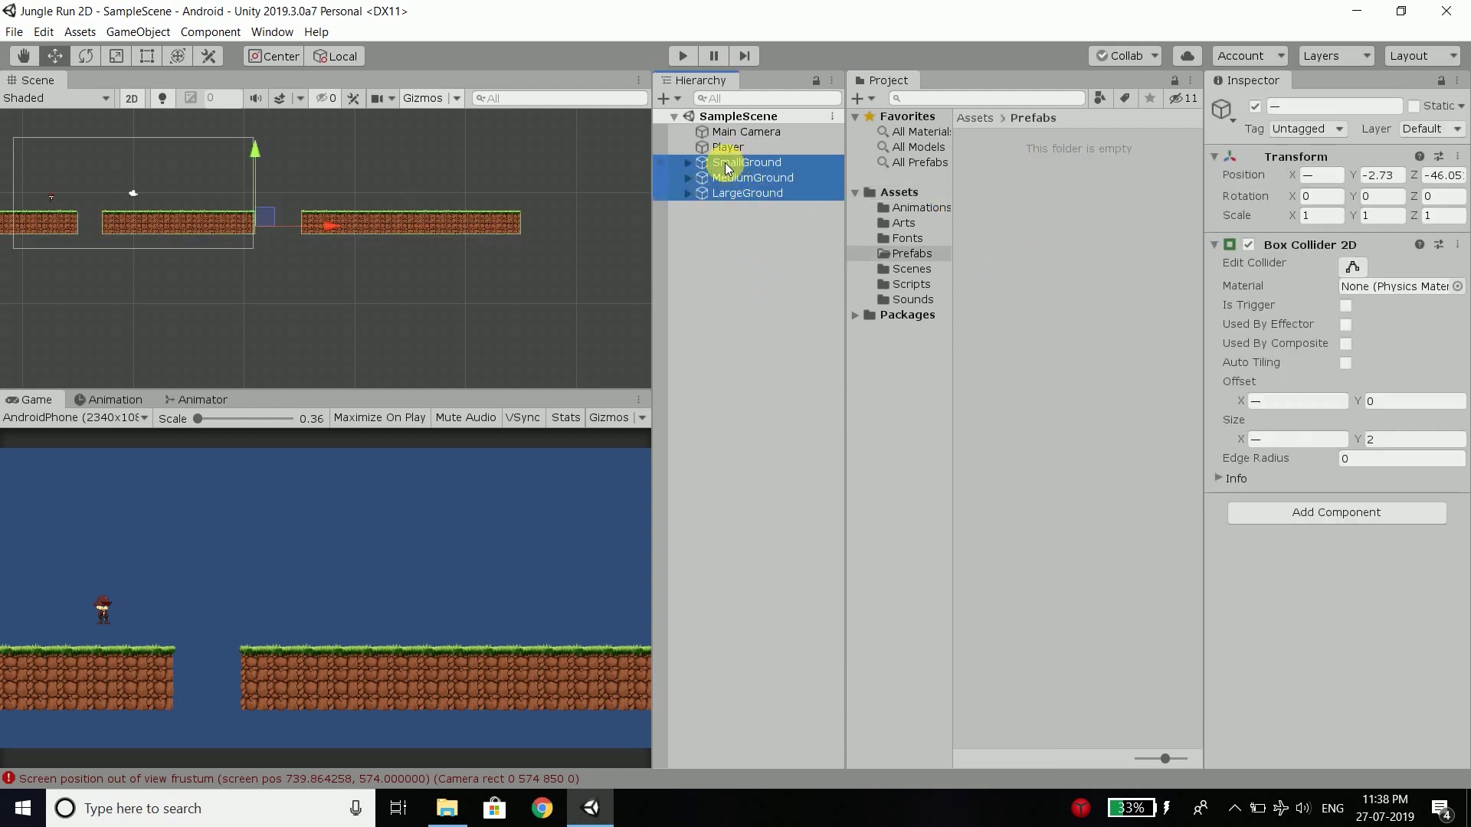
left_click_drag(723, 161, 1082, 166)
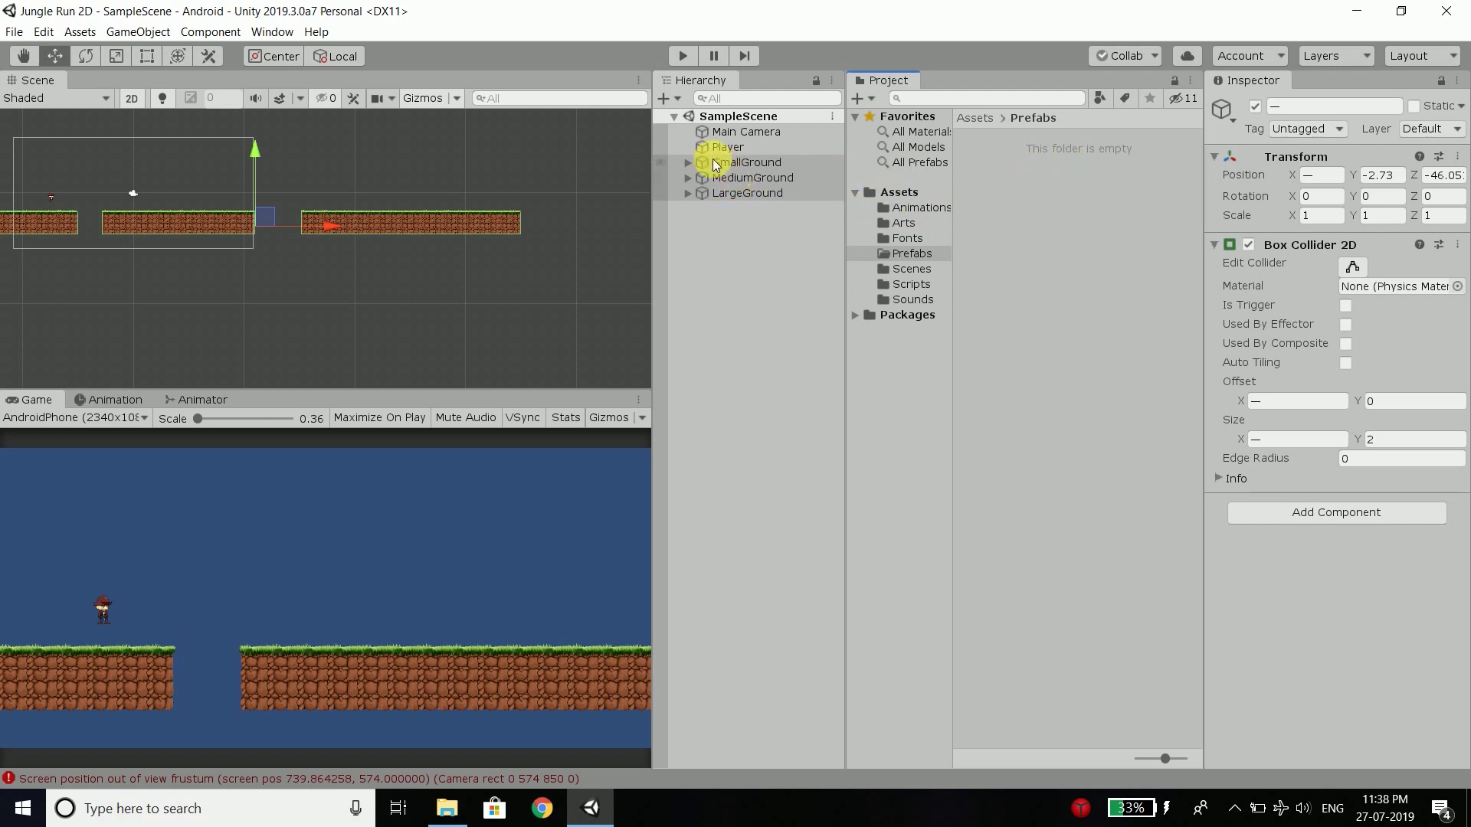
Create prefabs from SmallGround, MediumGround and LargeGround one at a time in the Prefabs folder.
left_click_drag(693, 172, 1042, 175)
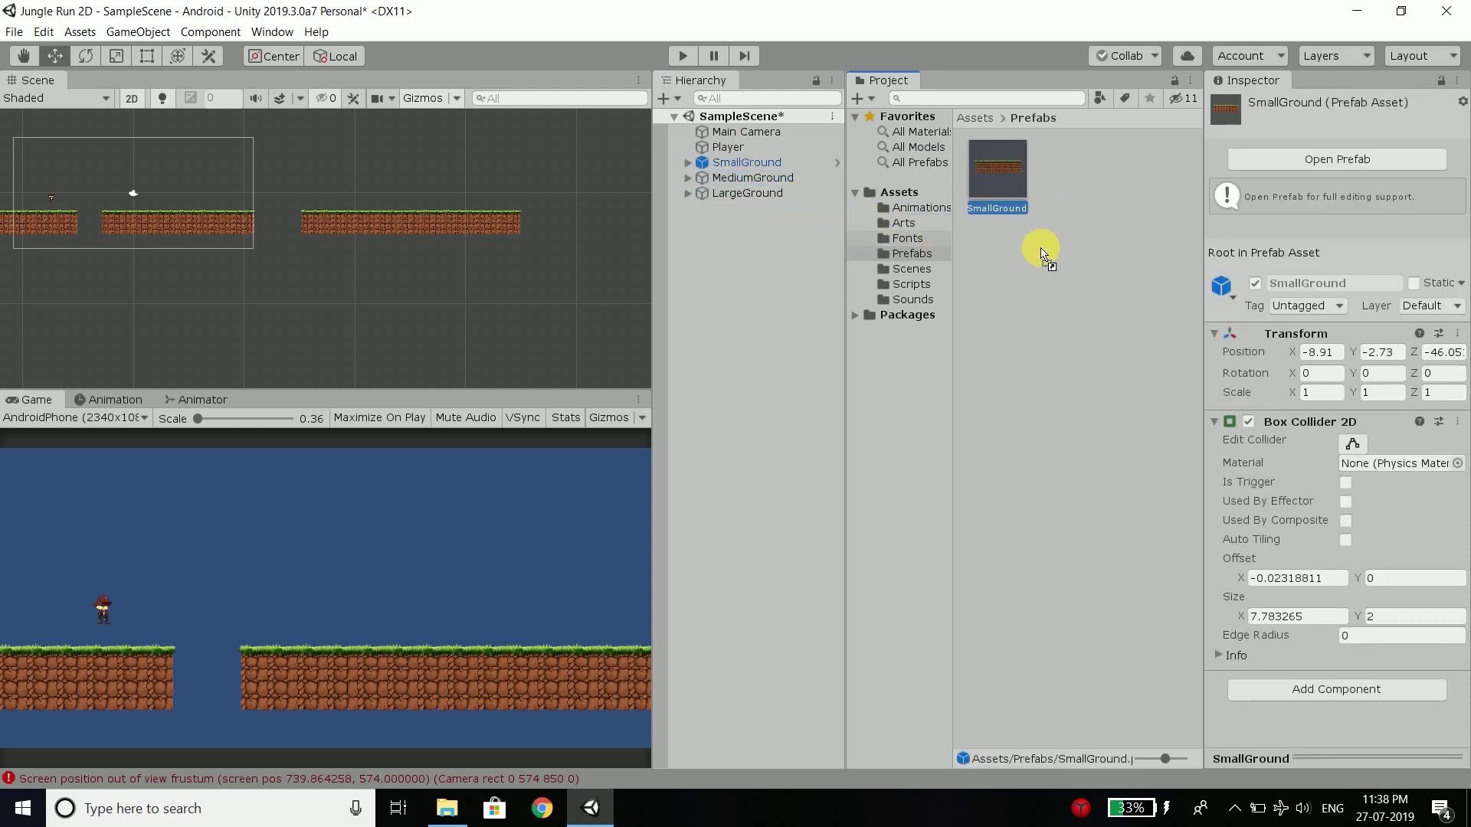
left_click_drag(912, 244, 911, 251)
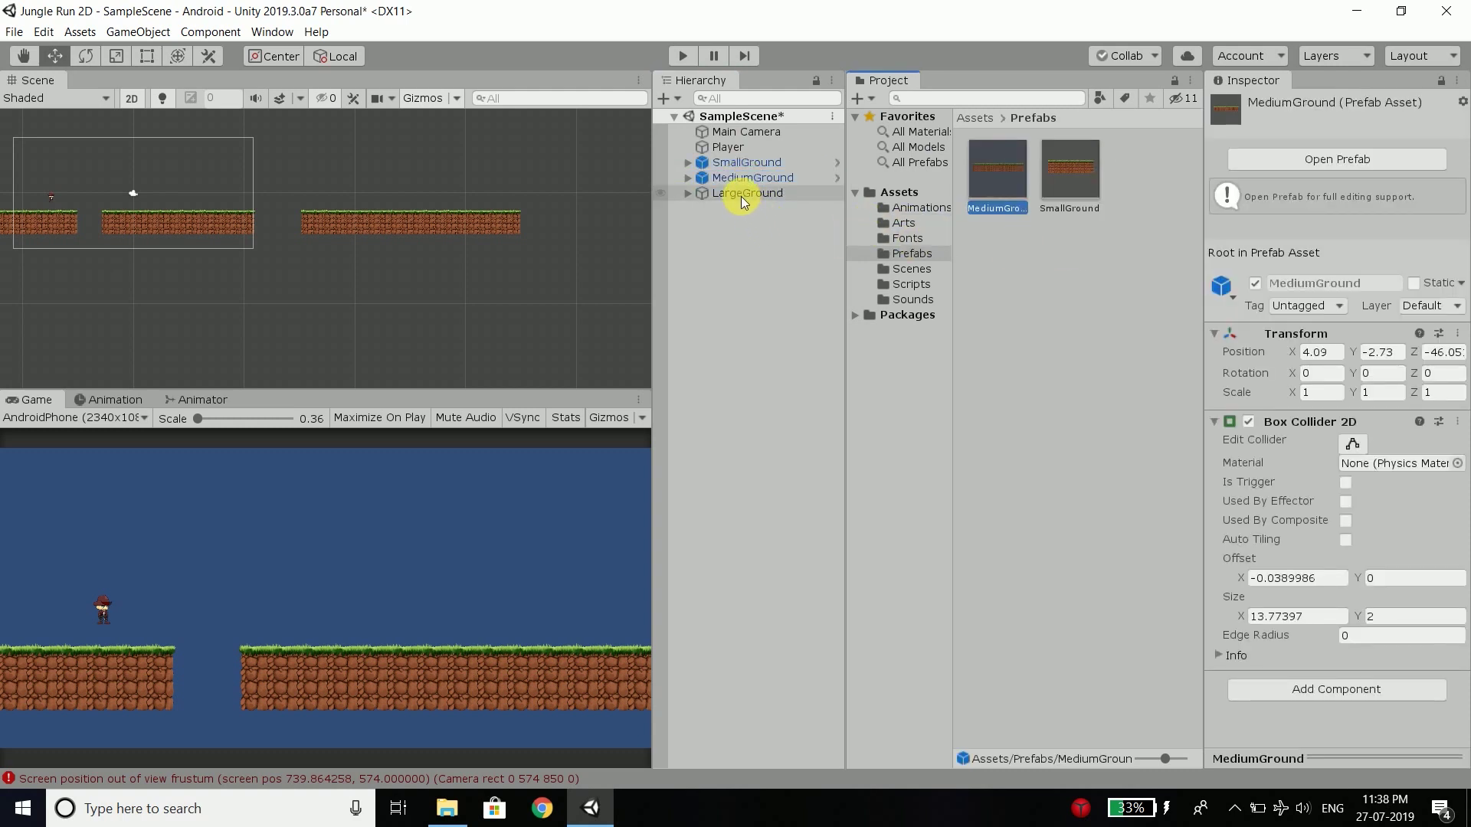
left_click_drag(741, 201, 1091, 289)
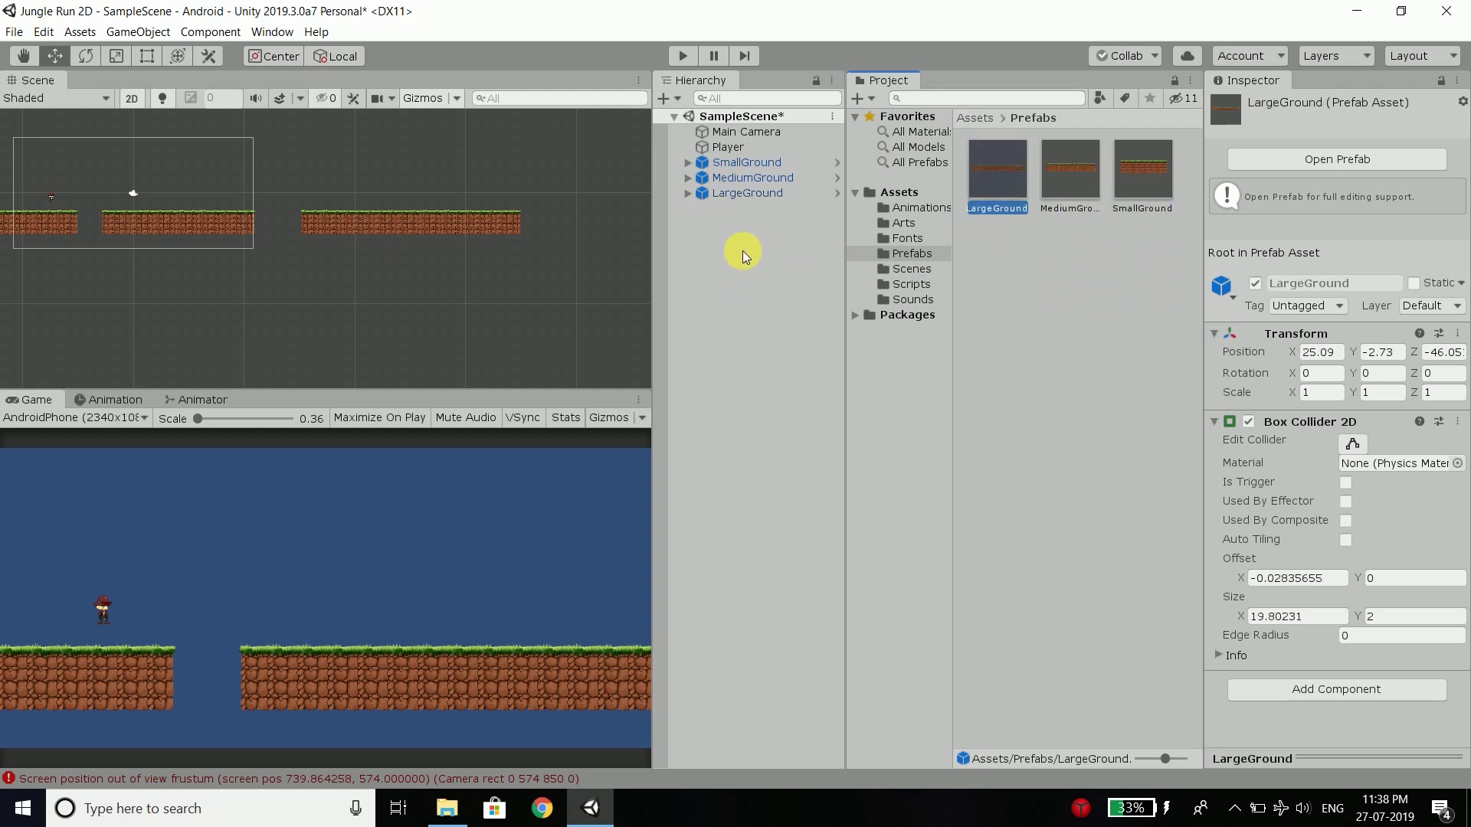
Delete SmallGround, MediumGround and LargeGround from the scene.
scroll(496, 193, "down", 2)
scroll(228, 204, "up", 2)
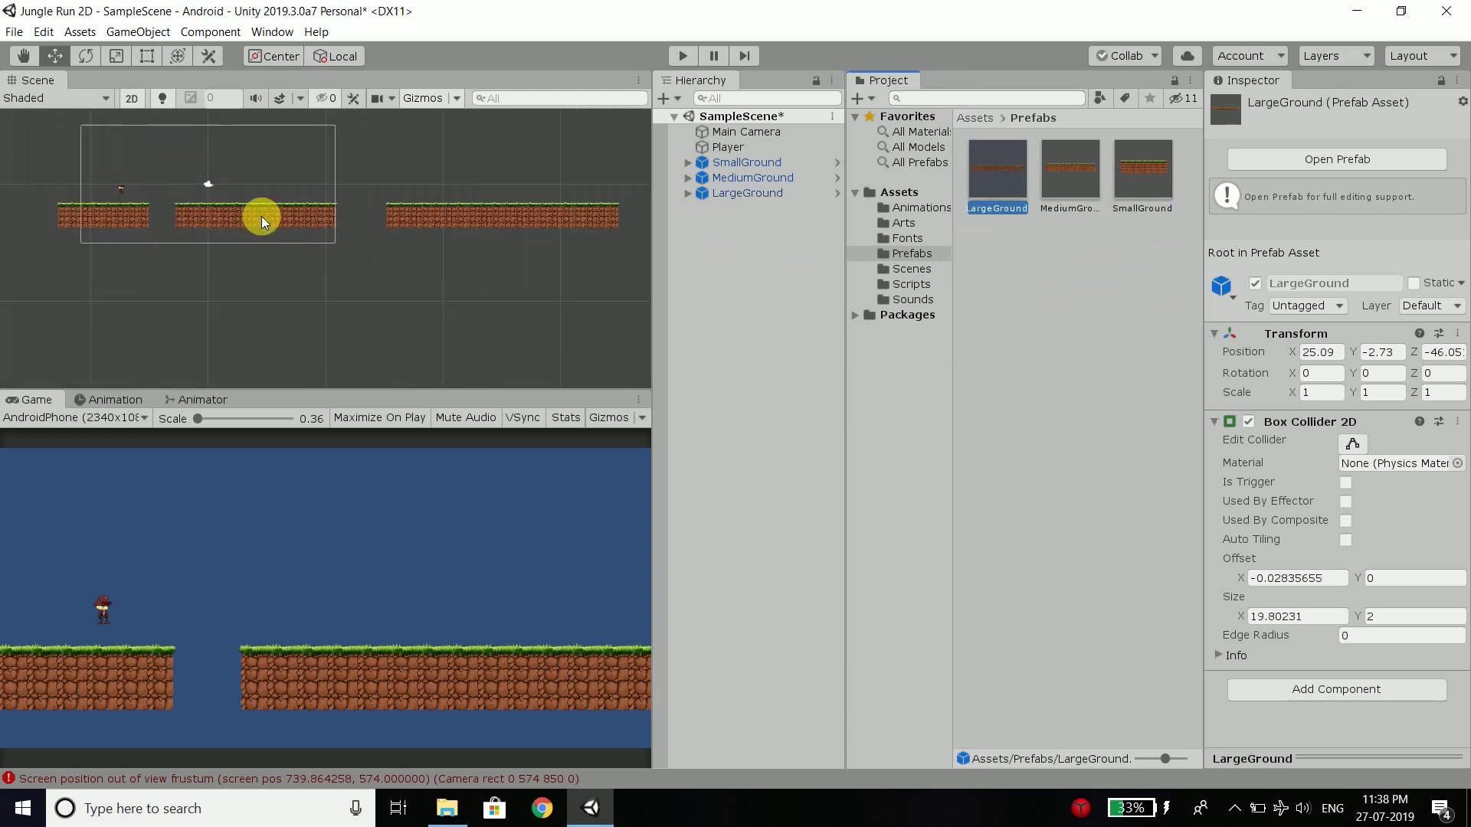
left_click(760, 265)
left_click(719, 164)
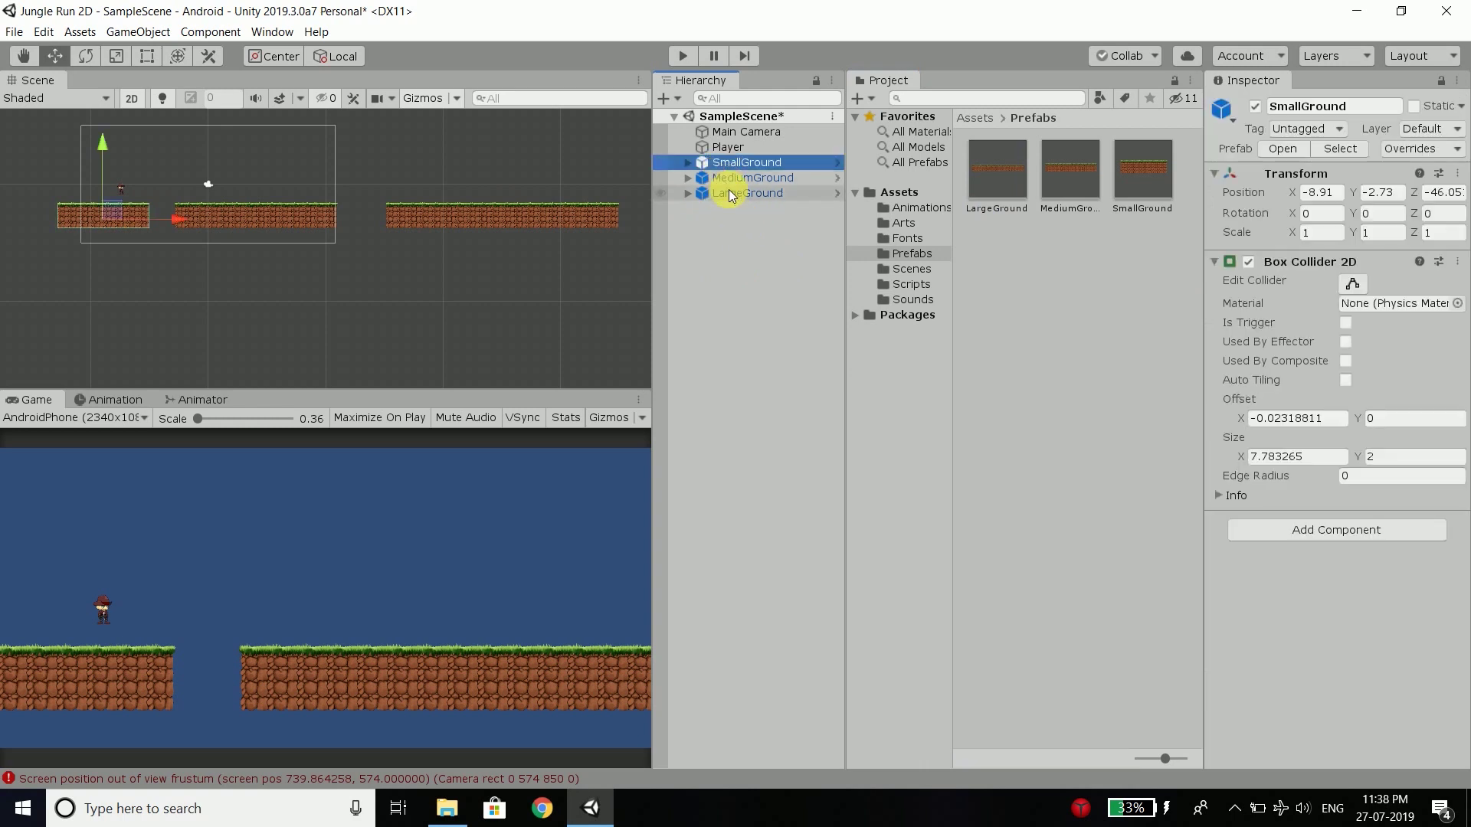
left_click(739, 196, "shift")
key("Delete")
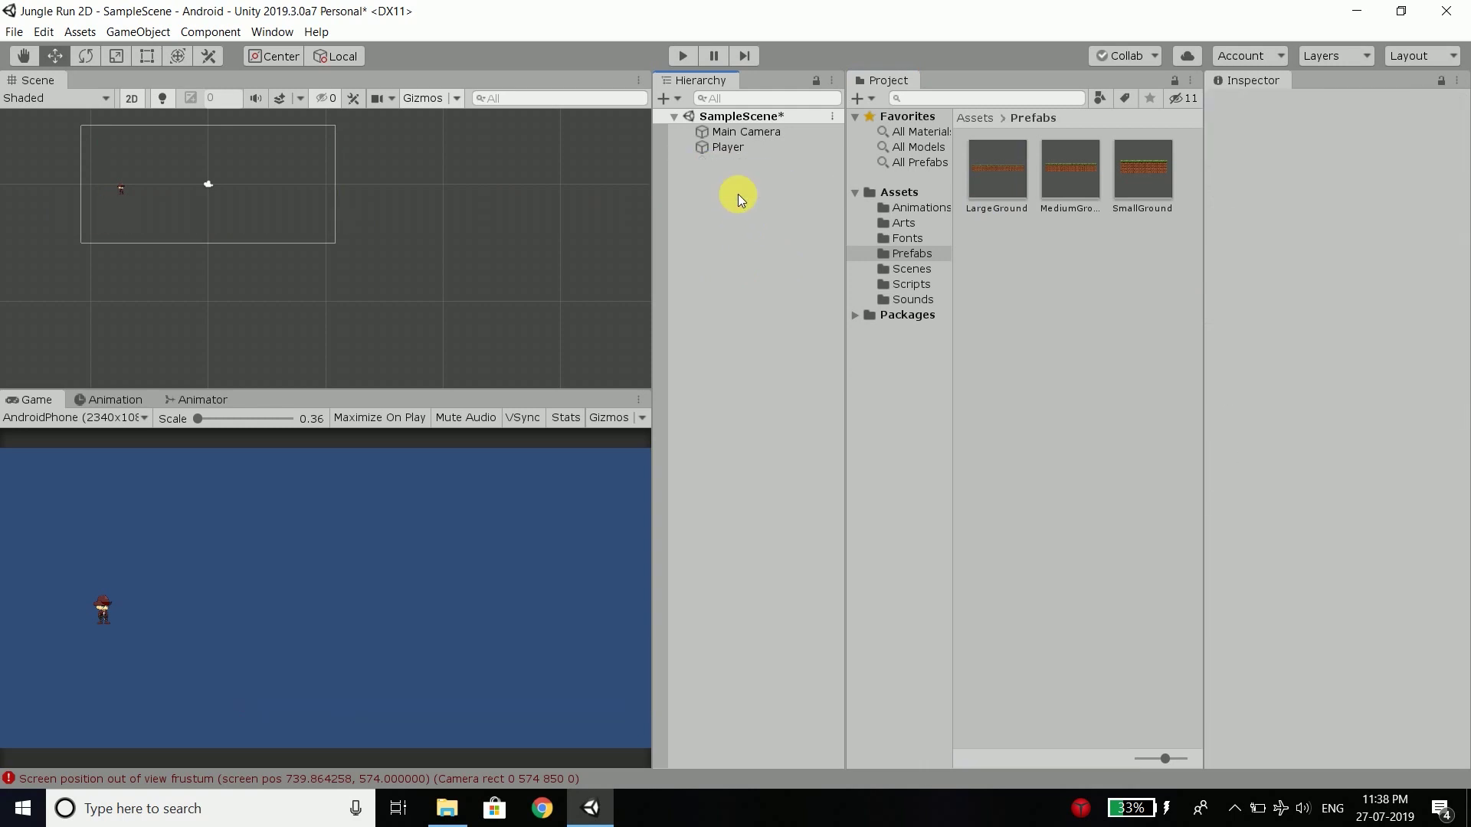
Place the LargeGround prefab beneath the player and the MediumGround prefab slightly higher just past its right end.
scroll(95, 194, "up", 5)
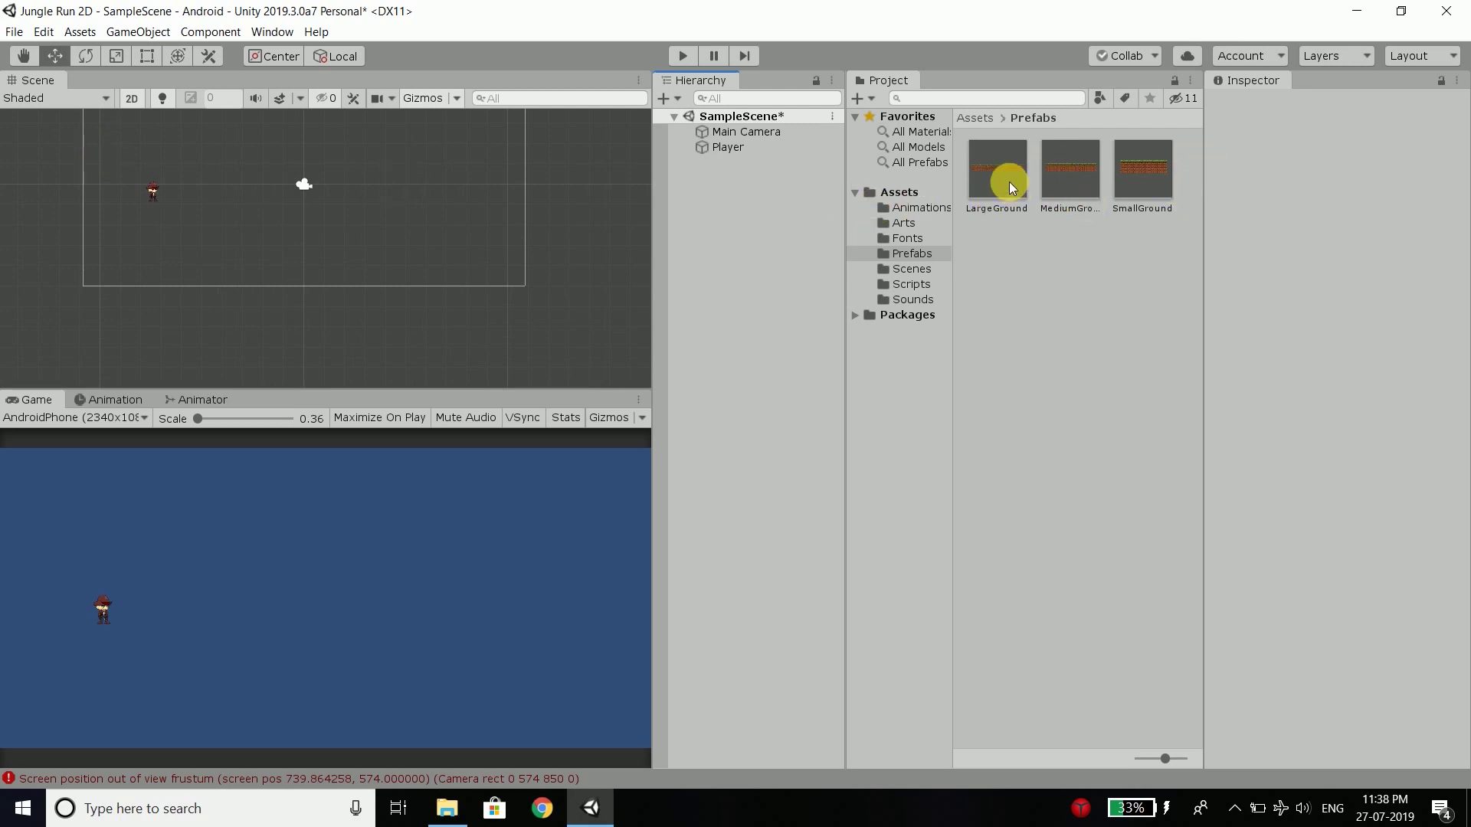
left_click_drag(1000, 177, 293, 242)
scroll(319, 278, "down", 3)
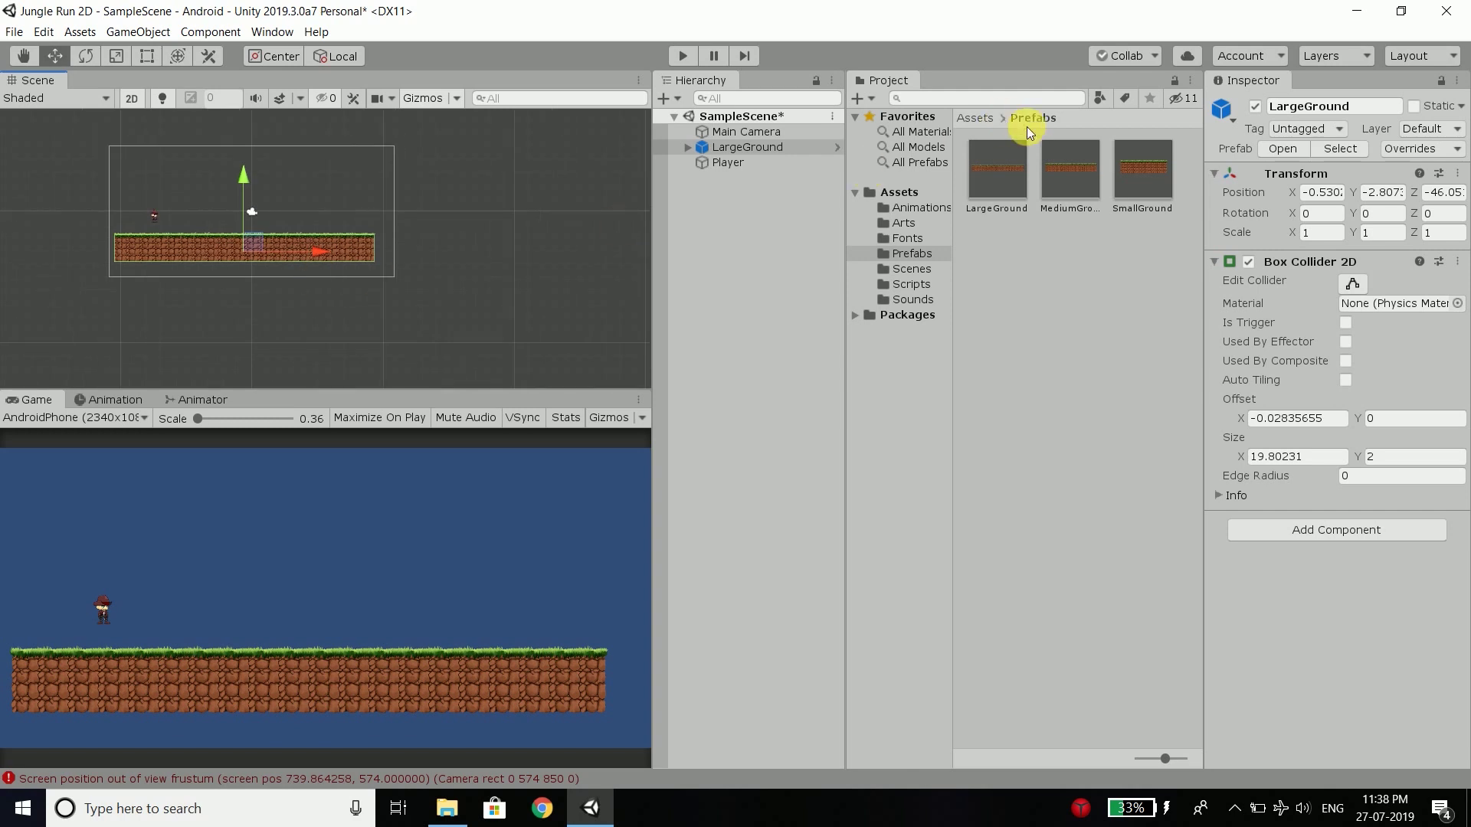
left_click_drag(1076, 169, 469, 244)
left_click(441, 306)
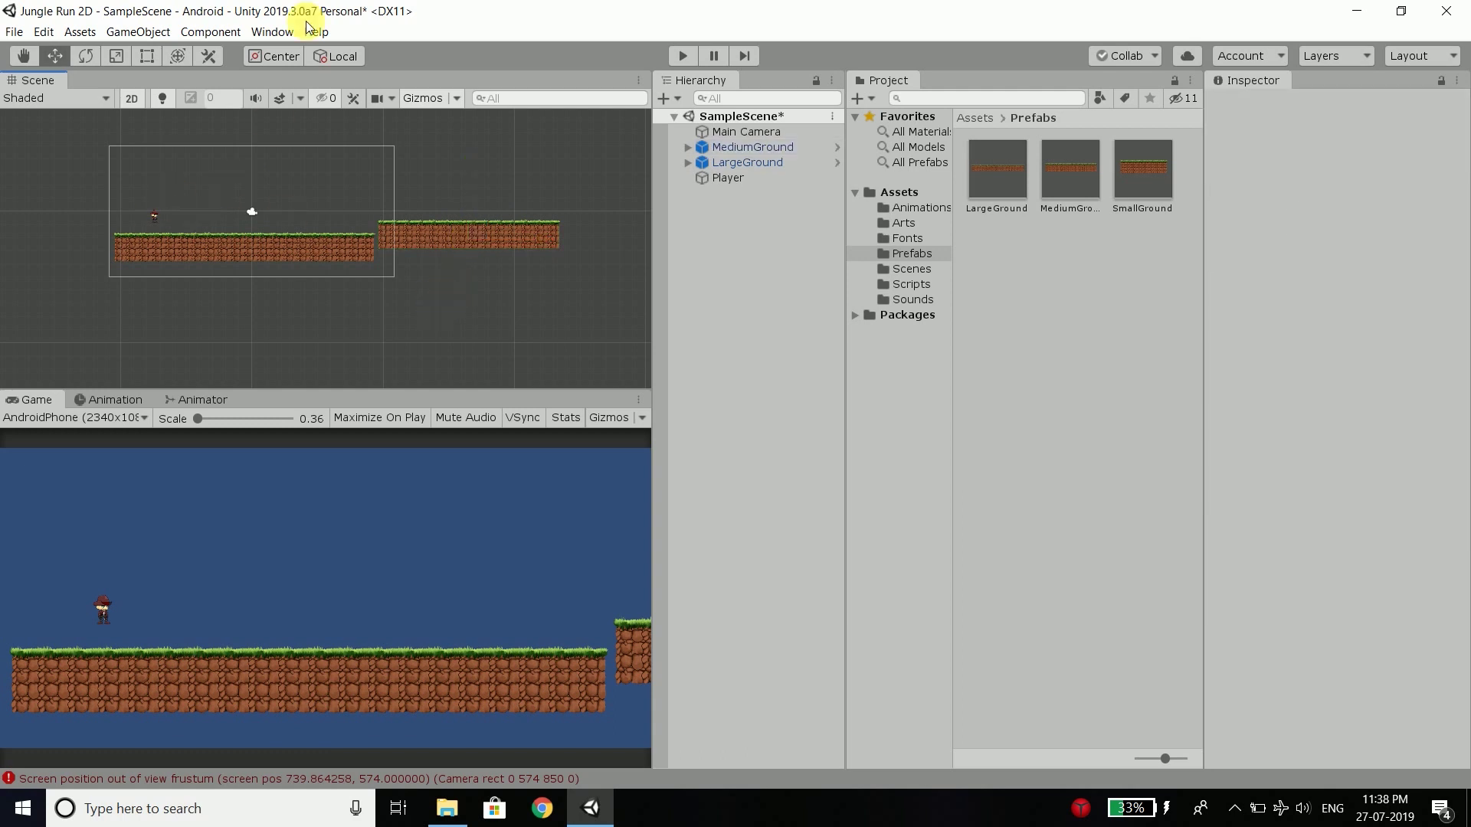
Play the scene to test the player running along the placed grounds, and stop it.
scroll(379, 207, "up", 1)
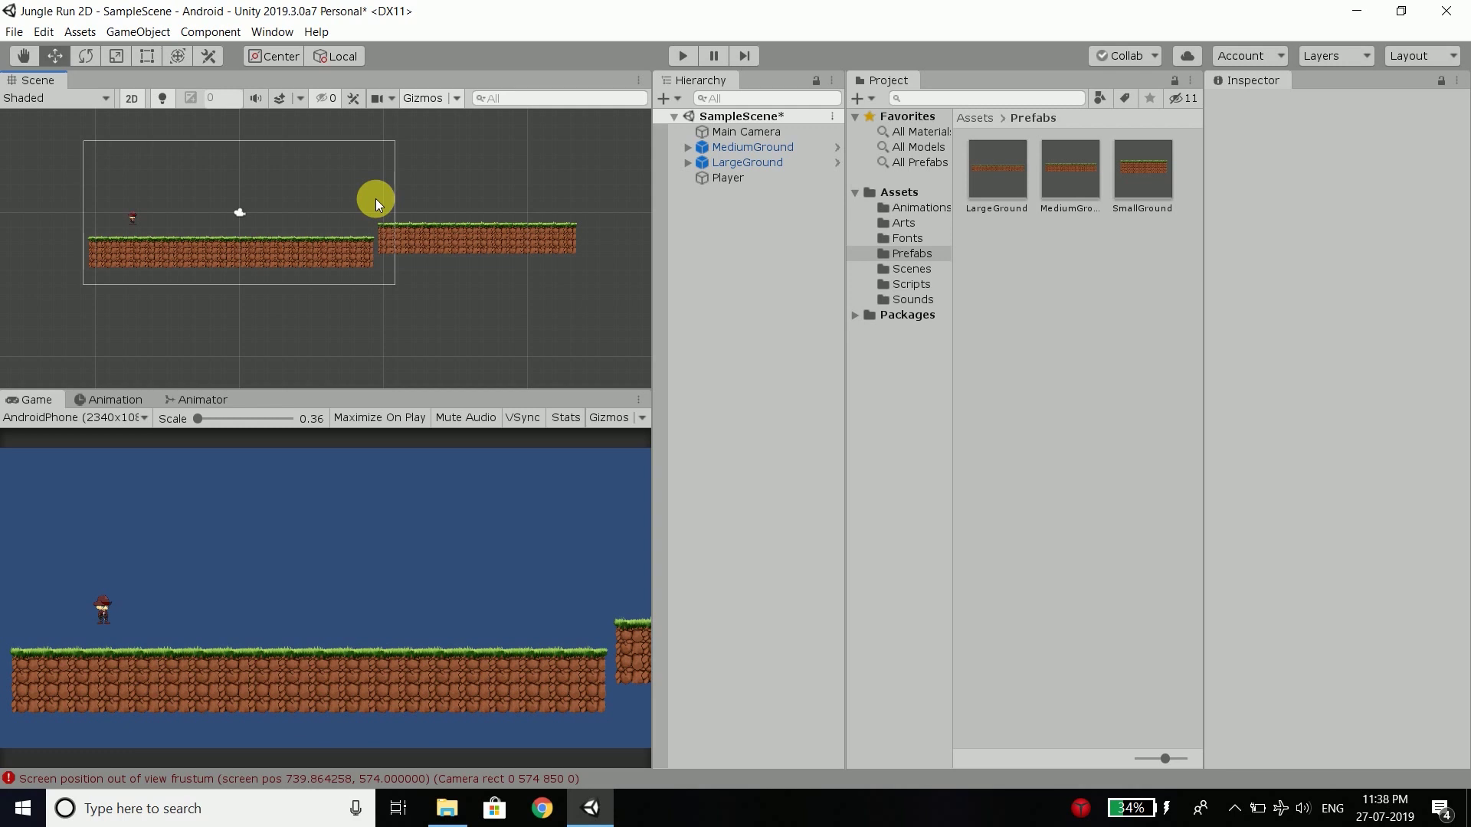
scroll(76, 195, "up", 1)
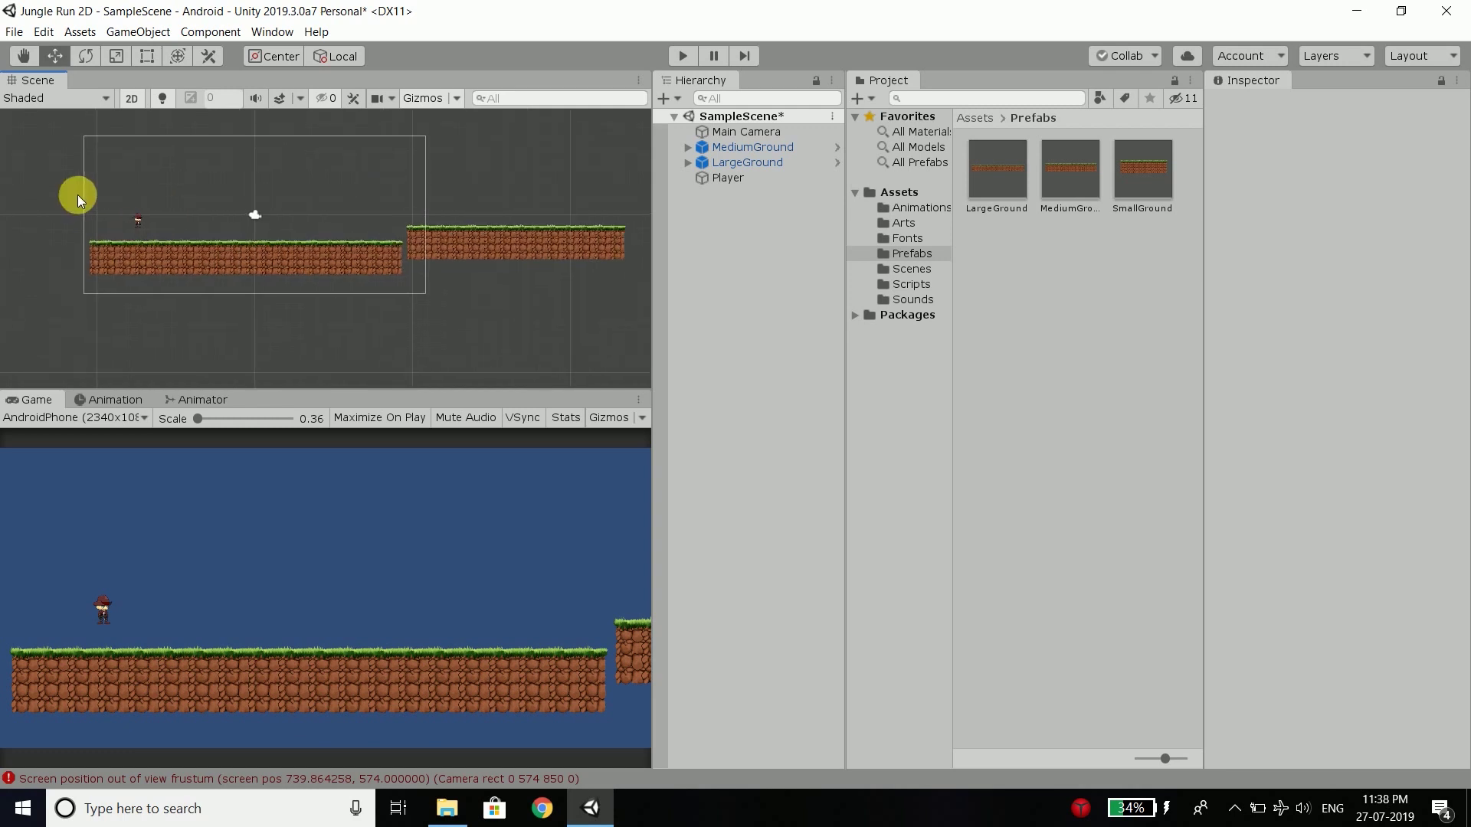
scroll(105, 221, "up", 1)
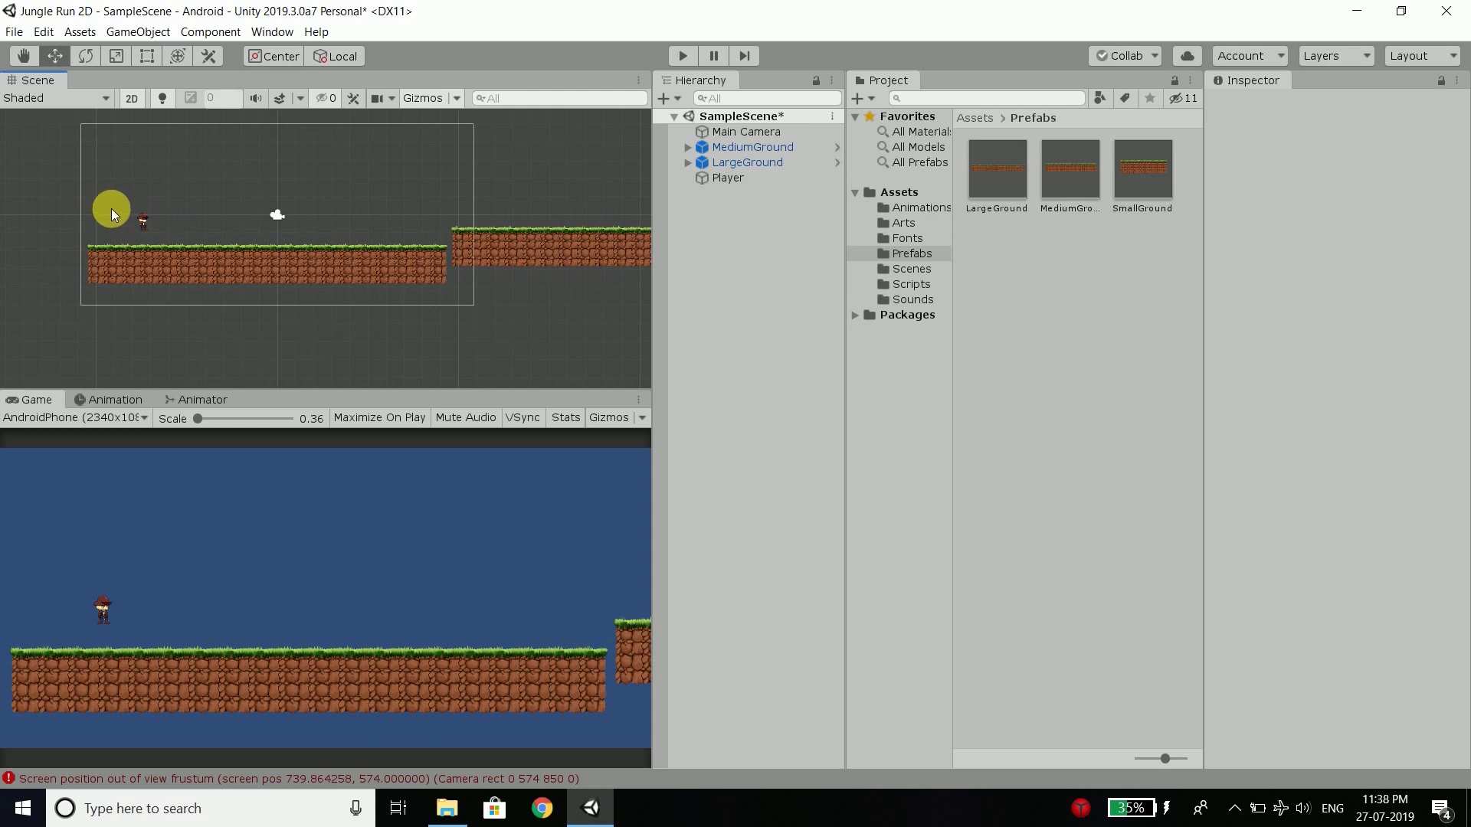
left_click(682, 56)
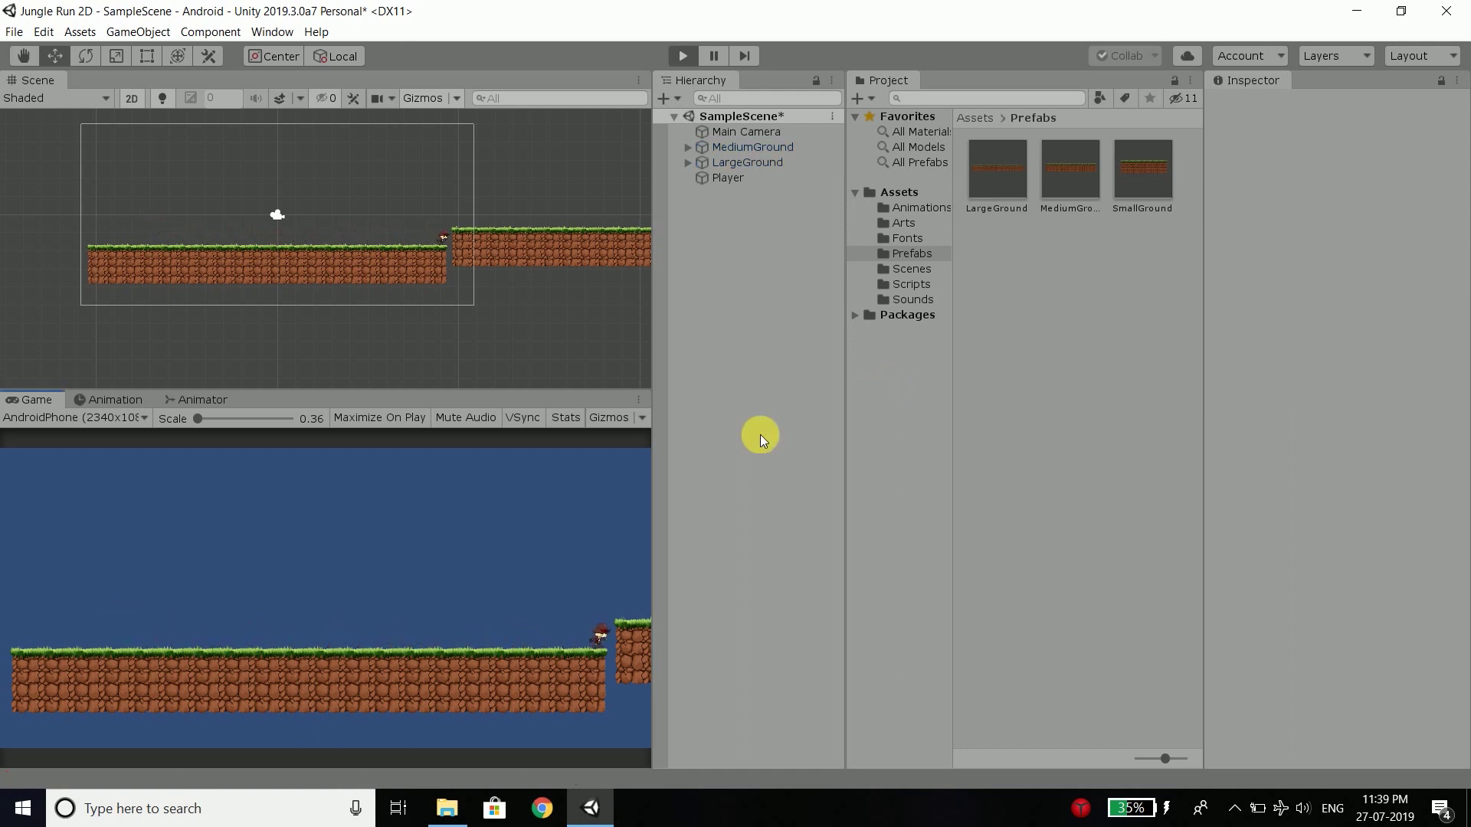
left_click(682, 55)
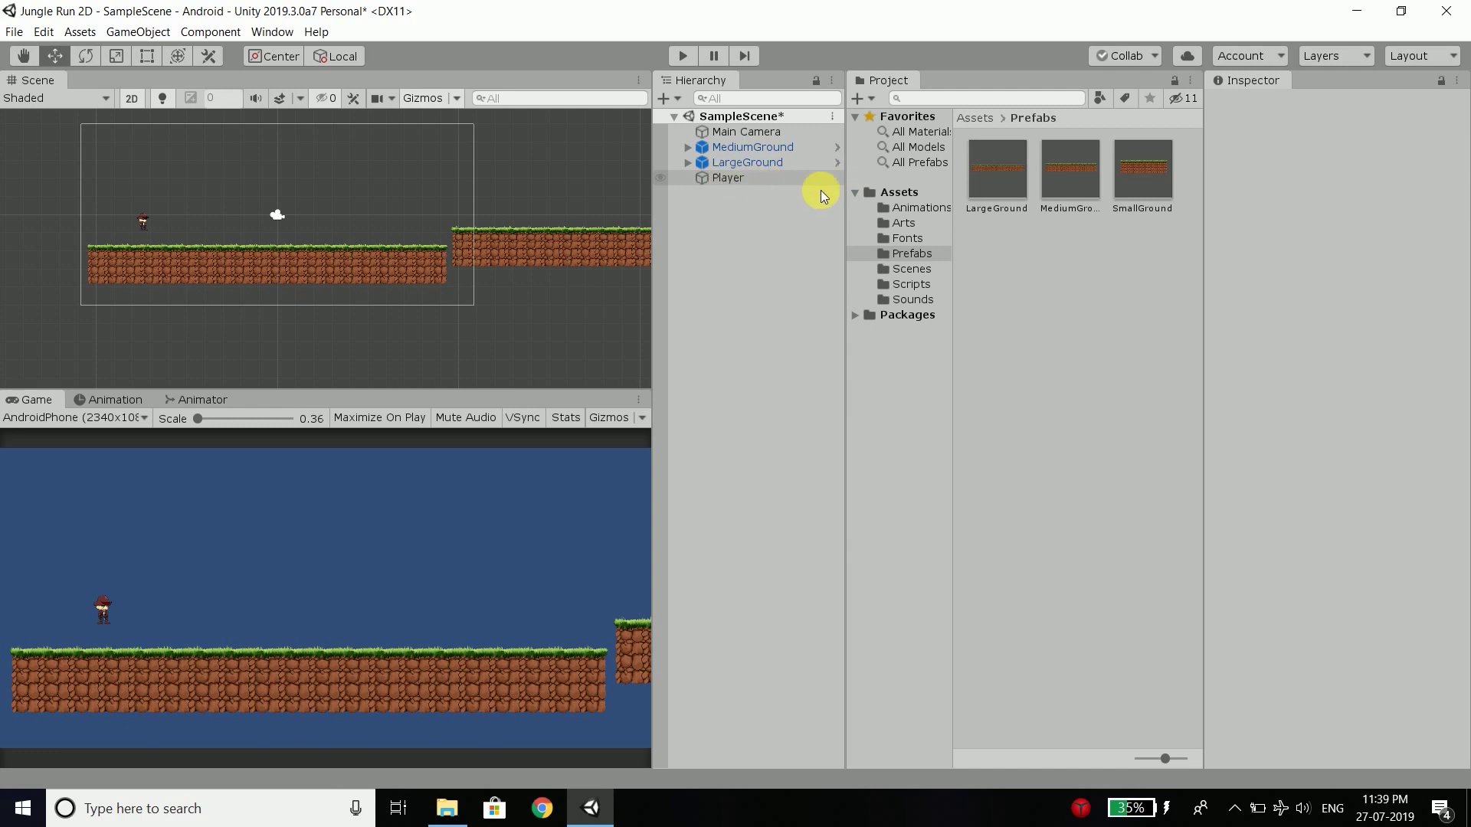
Undo the two prefab placements, the deletion of the three grounds and their prefab links.
key("ctrl+z")
key("ctrl+z")
key("ctrl+z")
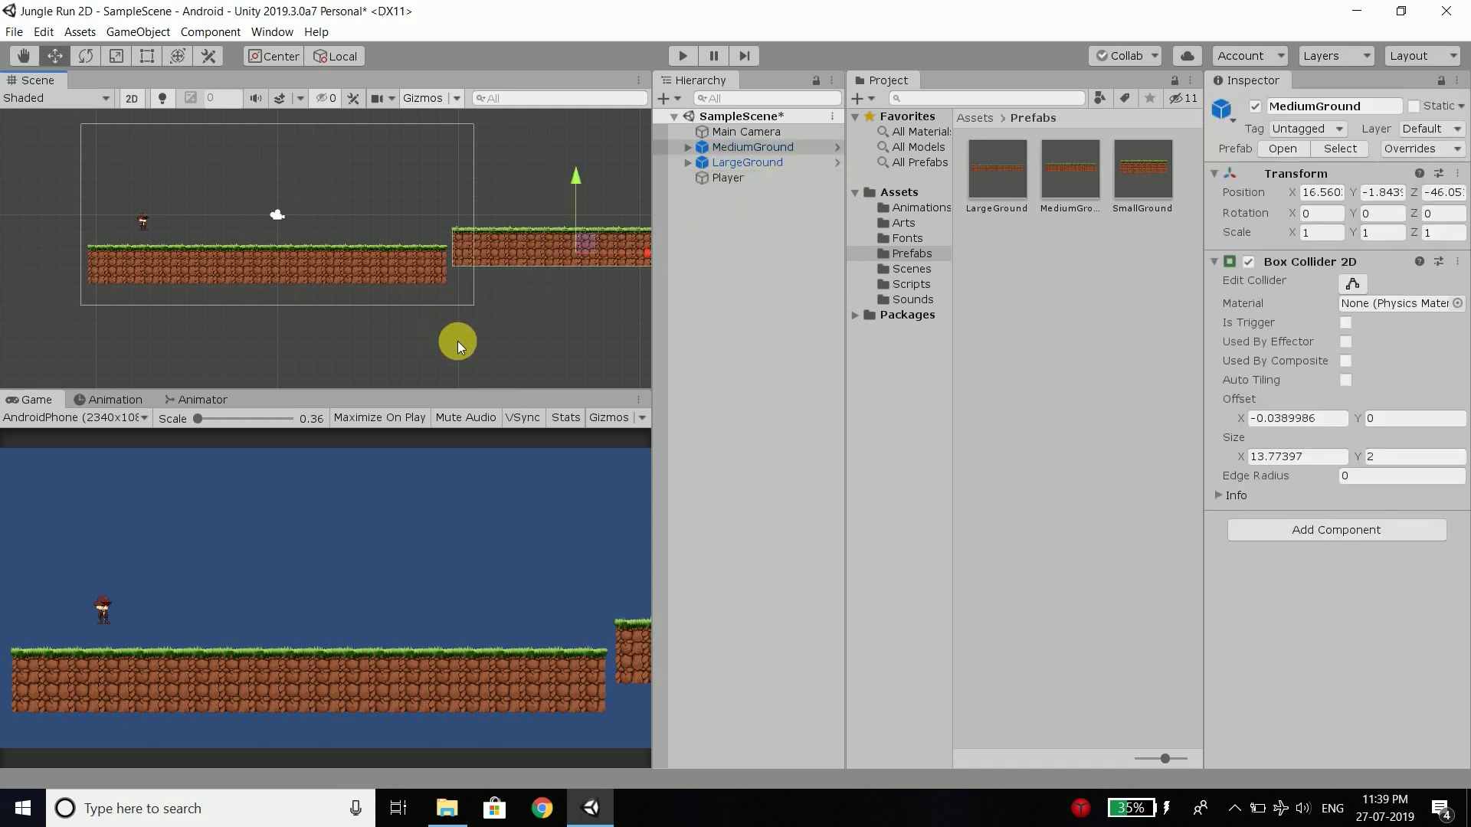
key("ctrl+y")
key("ctrl+y")
key("ctrl+y")
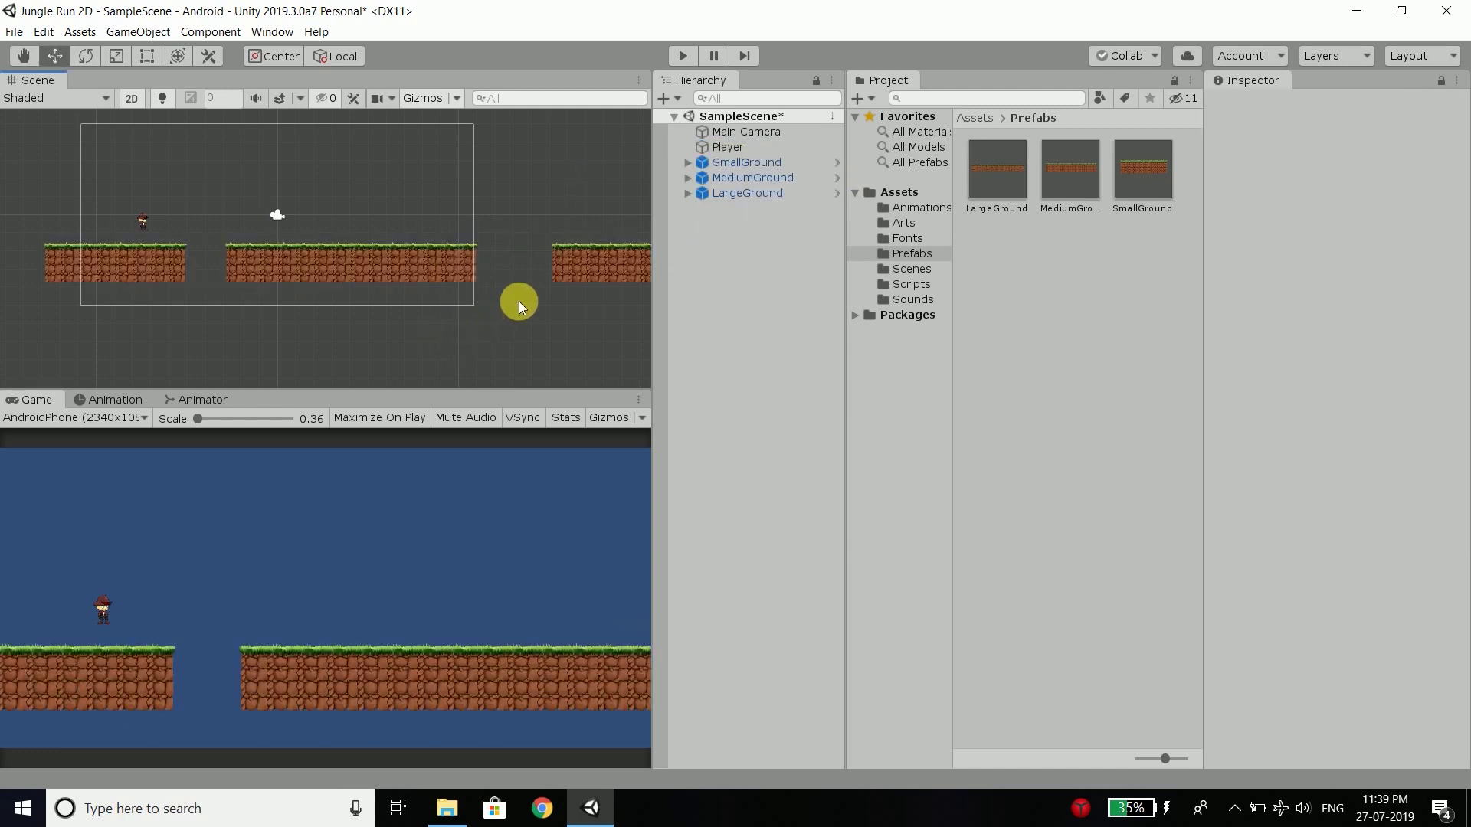
scroll(332, 214, "down", 4)
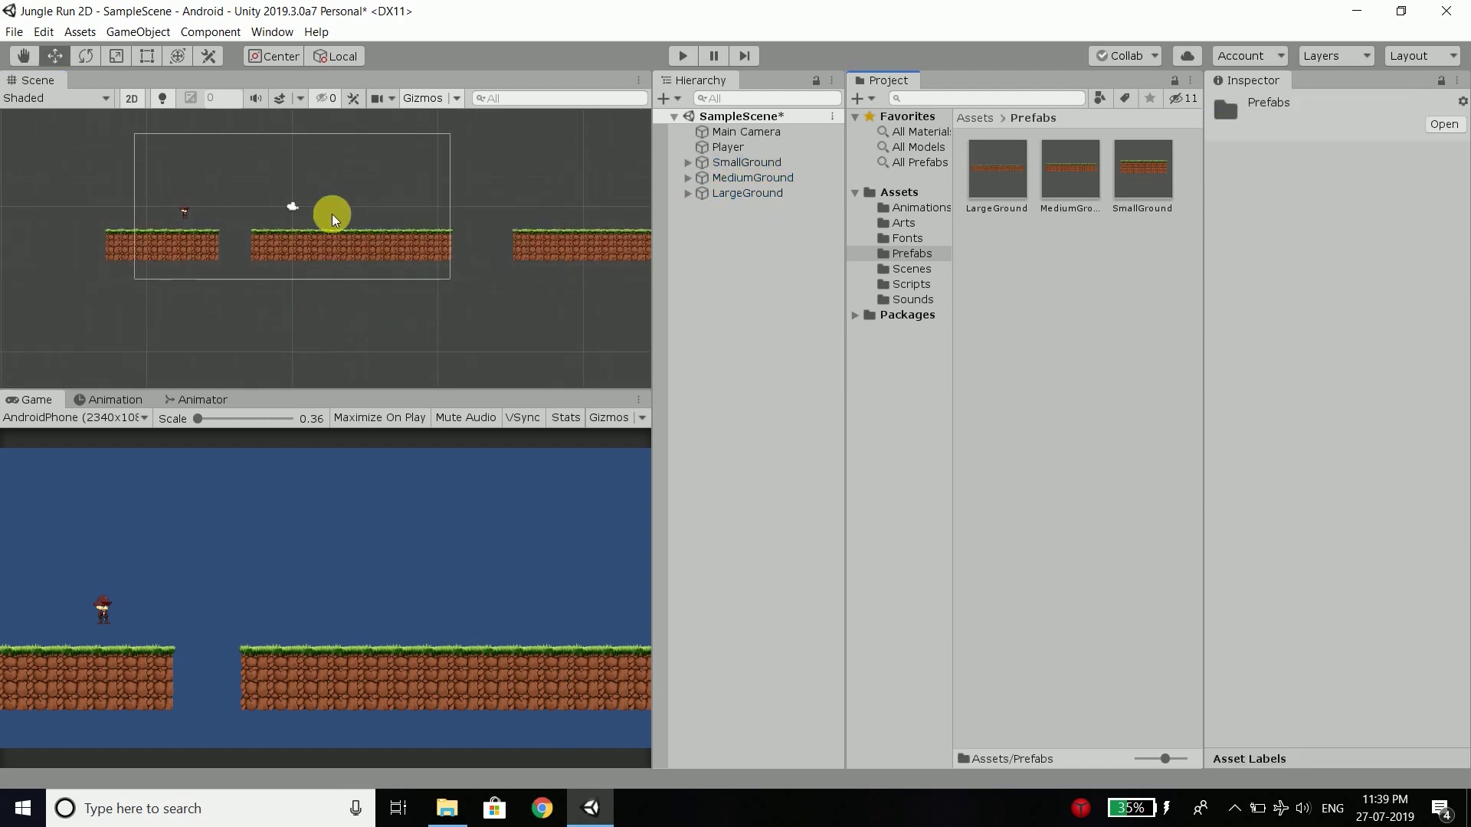
Raise the top edge of SmallGround's Box Collider 2D into the grass, for a Y size of about 2.10 and Y offset of about 0.05.
scroll(214, 245, "up", 5)
scroll(153, 229, "up", 1)
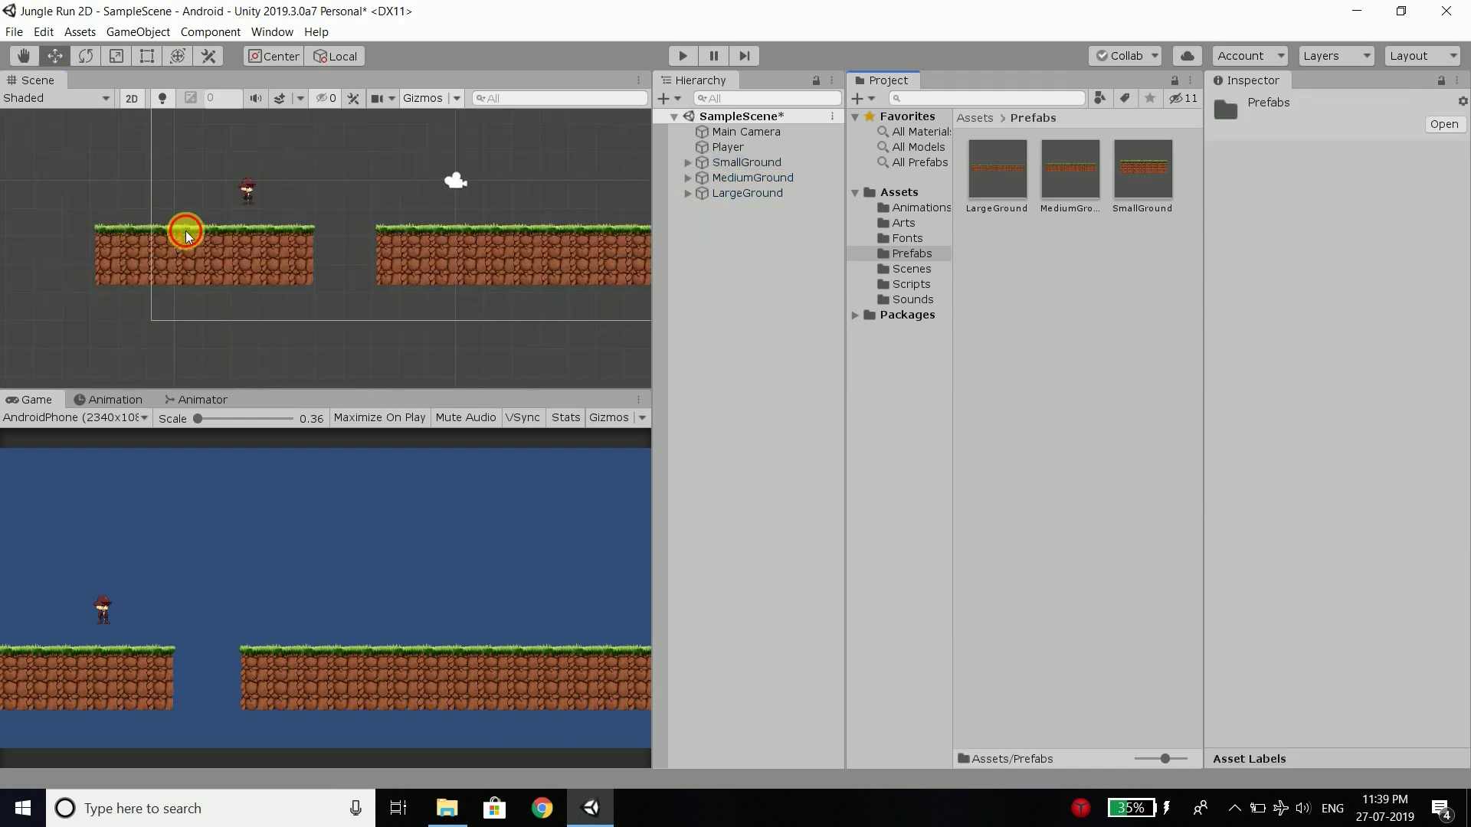
left_click(186, 231)
left_click(300, 257)
scroll(164, 217, "up", 2)
scroll(177, 223, "up", 3)
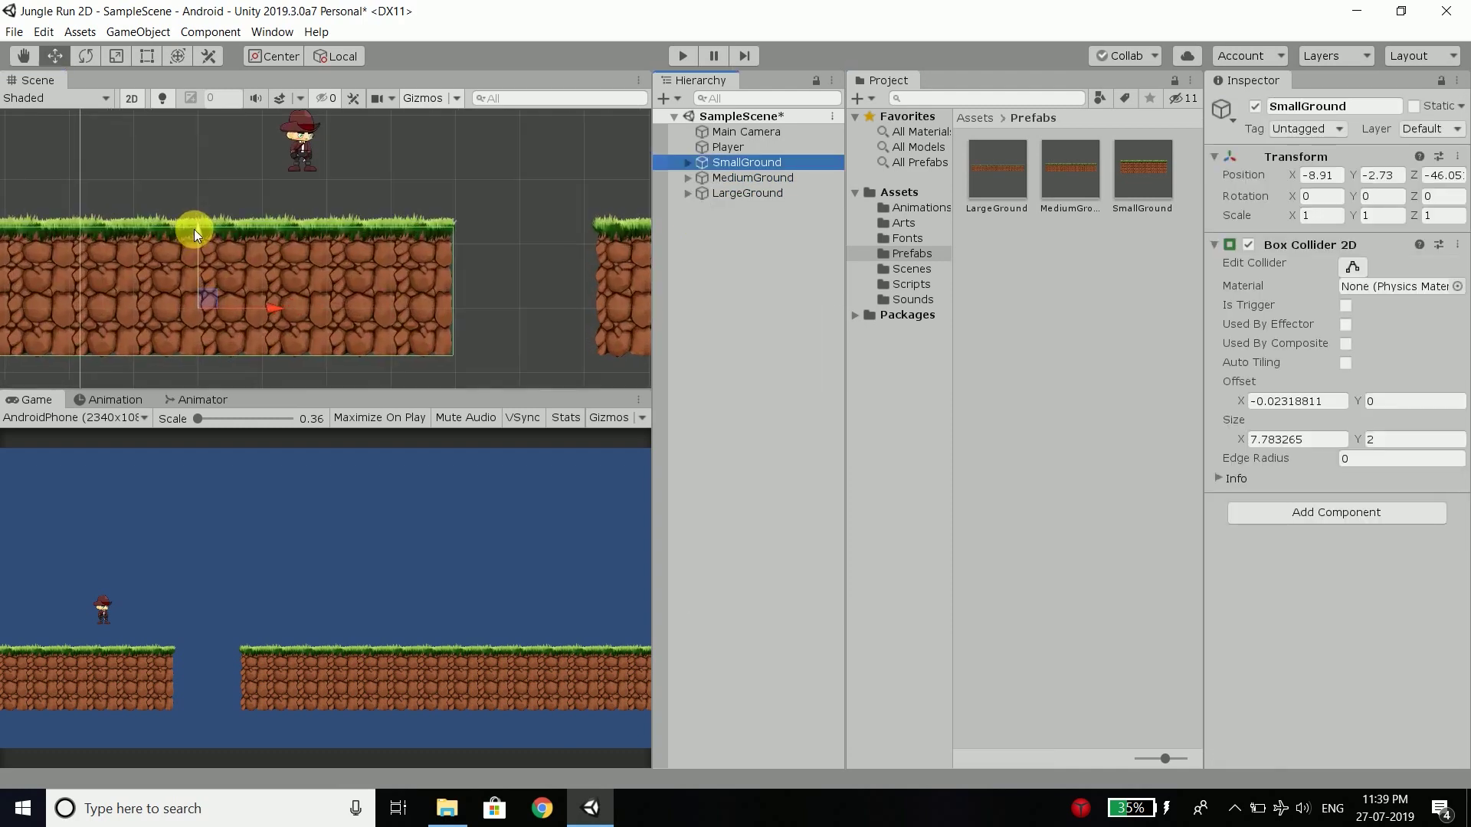
scroll(187, 223, "up", 1)
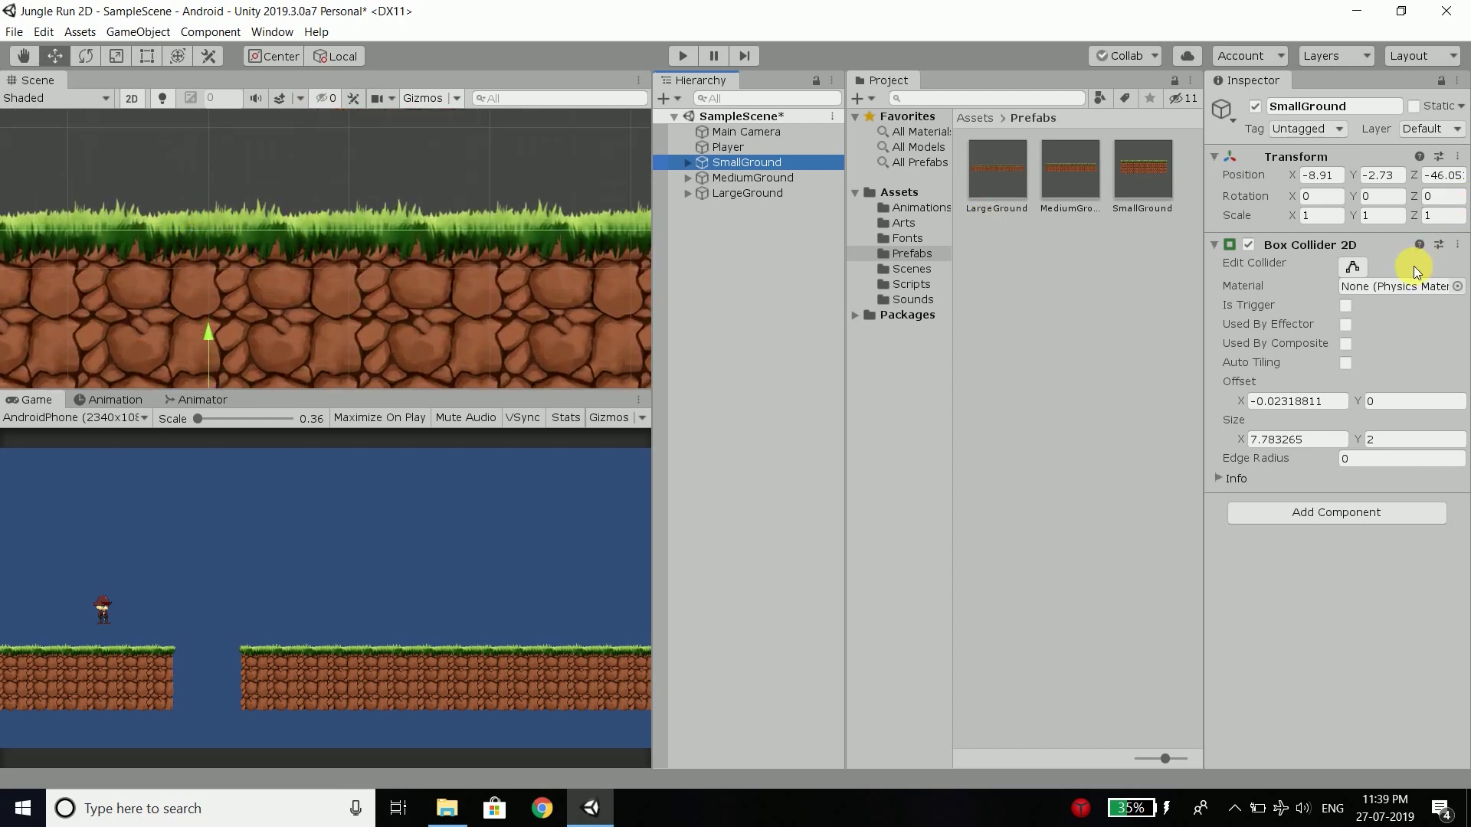
left_click(1352, 266)
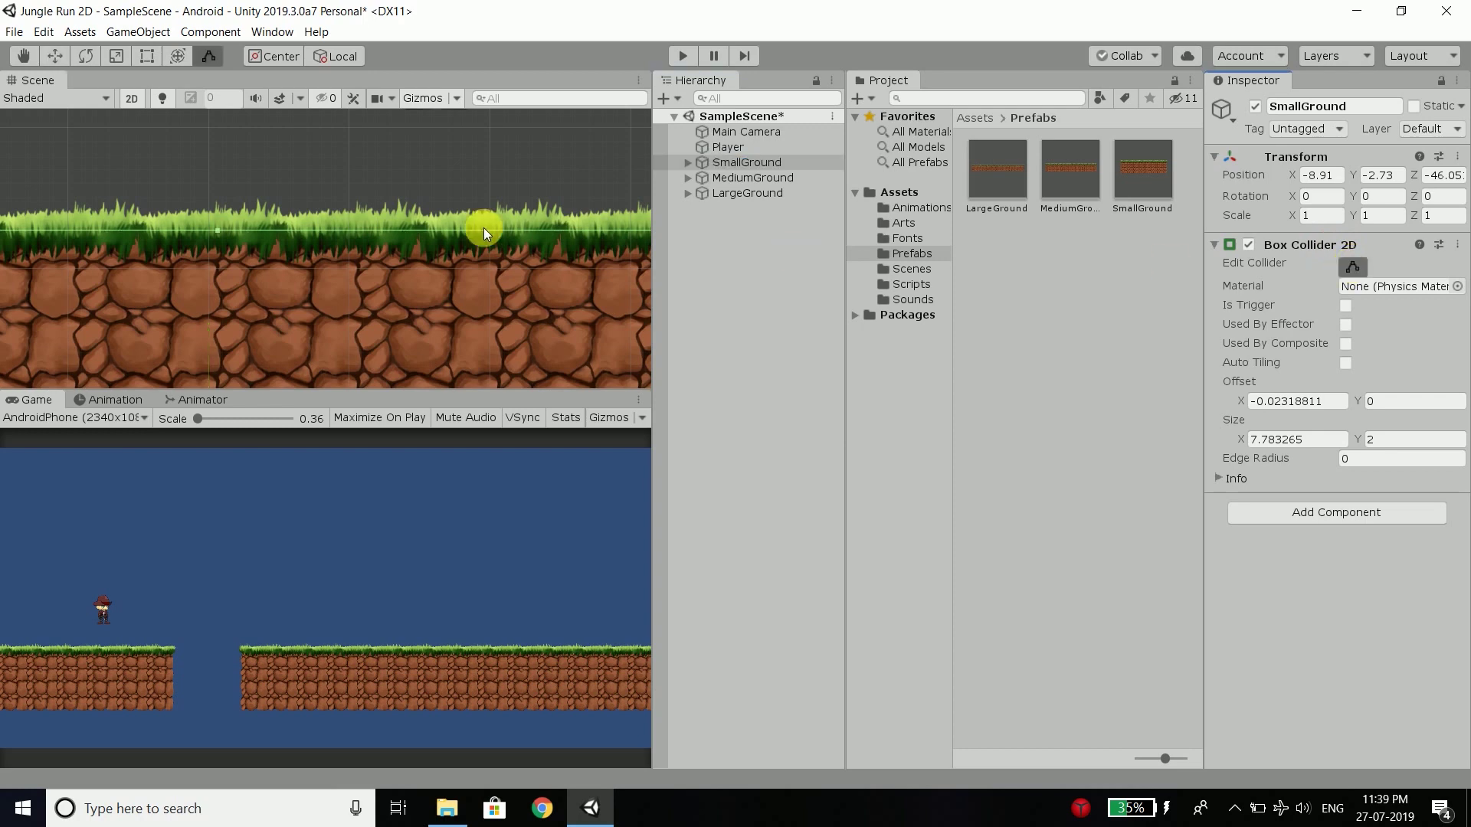
left_click_drag(216, 232, 215, 219)
scroll(151, 200, "down", 3)
scroll(157, 201, "down", 3)
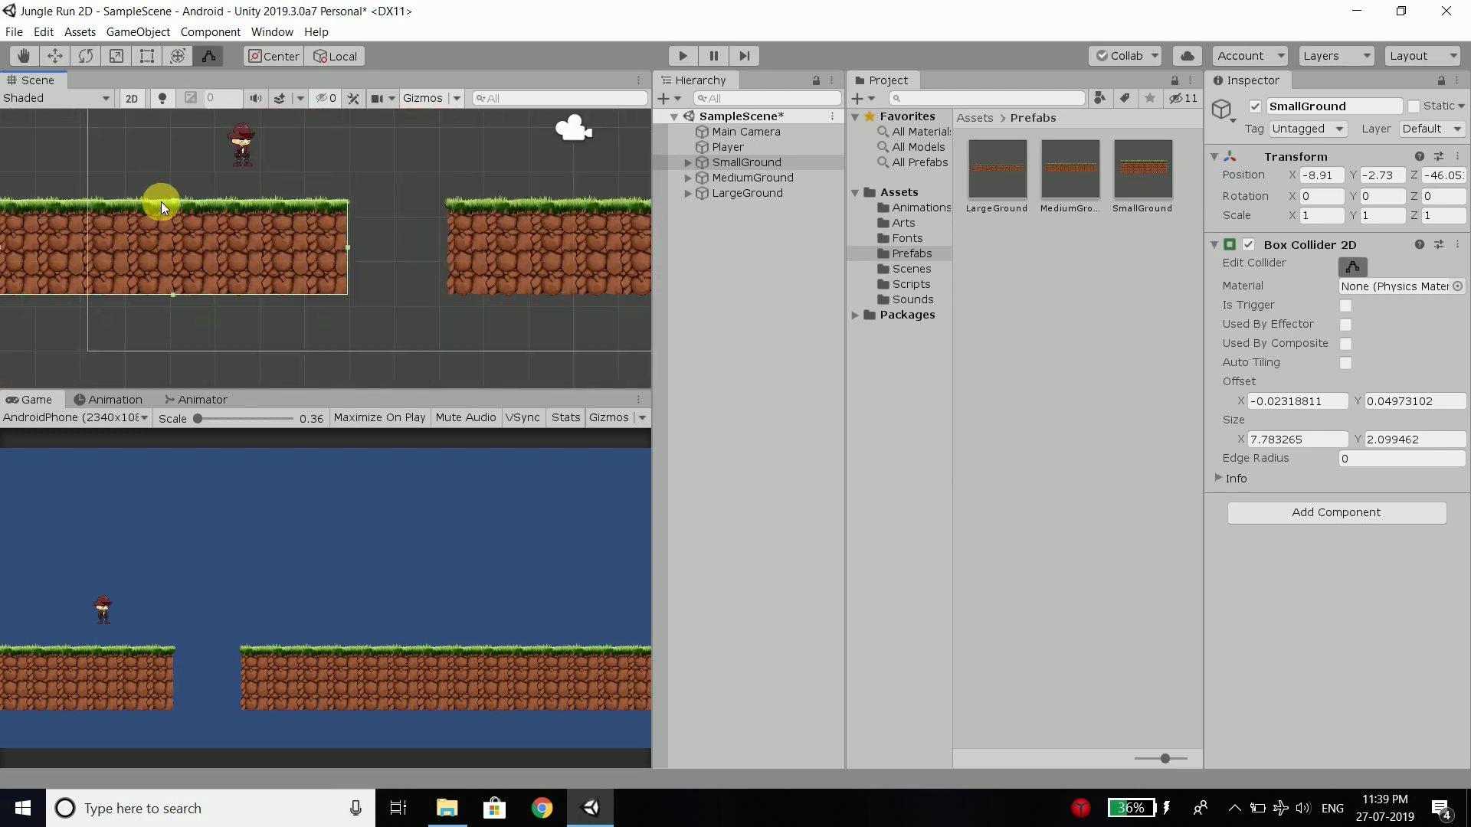
Raise the top edge of MediumGround's Box Collider 2D into the grass, for a Y size of about 2.10 and Y offset of about 0.05.
left_click(738, 180)
scroll(153, 245, "down", 3)
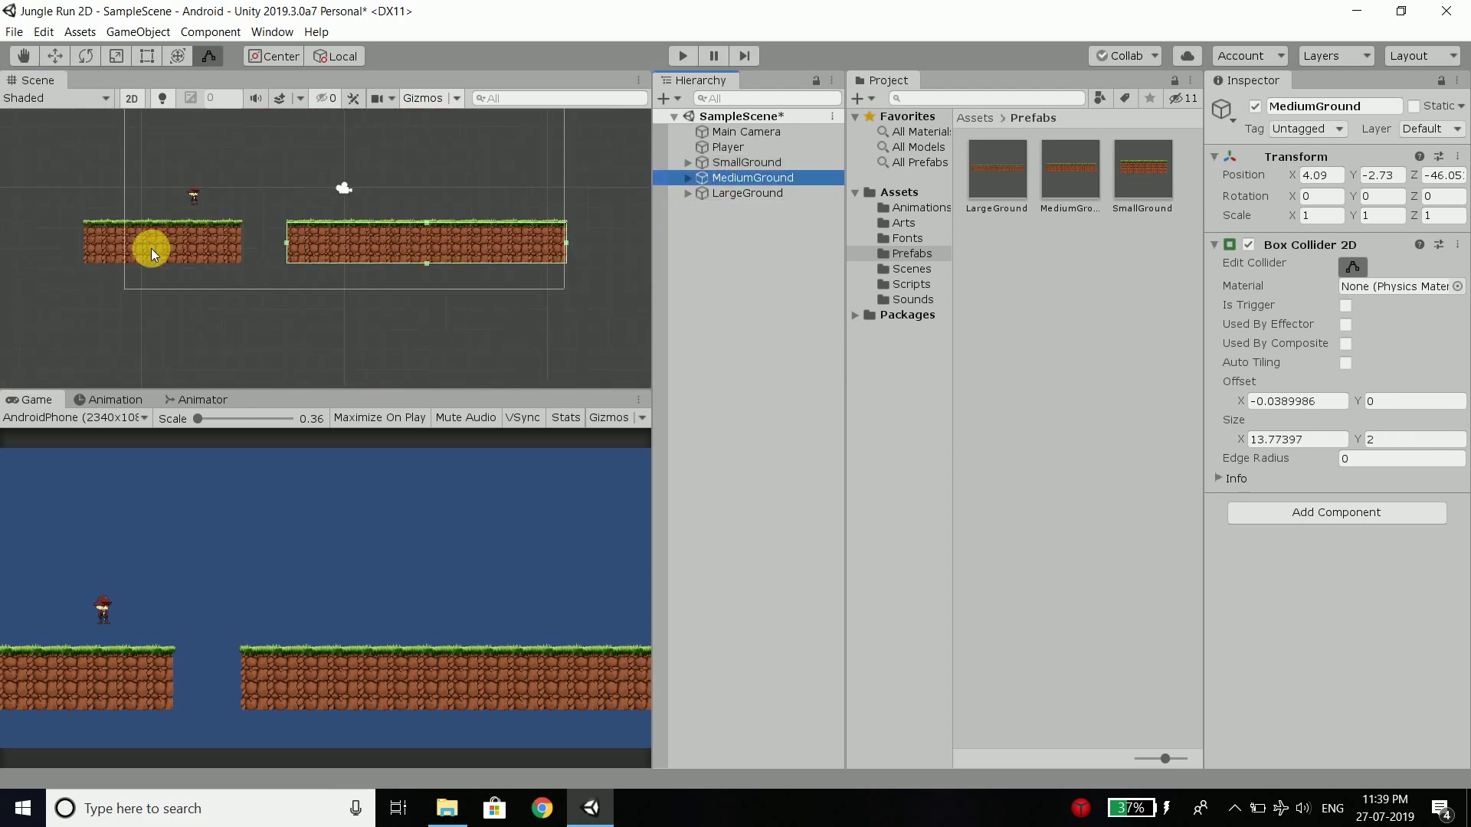
scroll(347, 230, "up", 3)
scroll(326, 242, "up", 3)
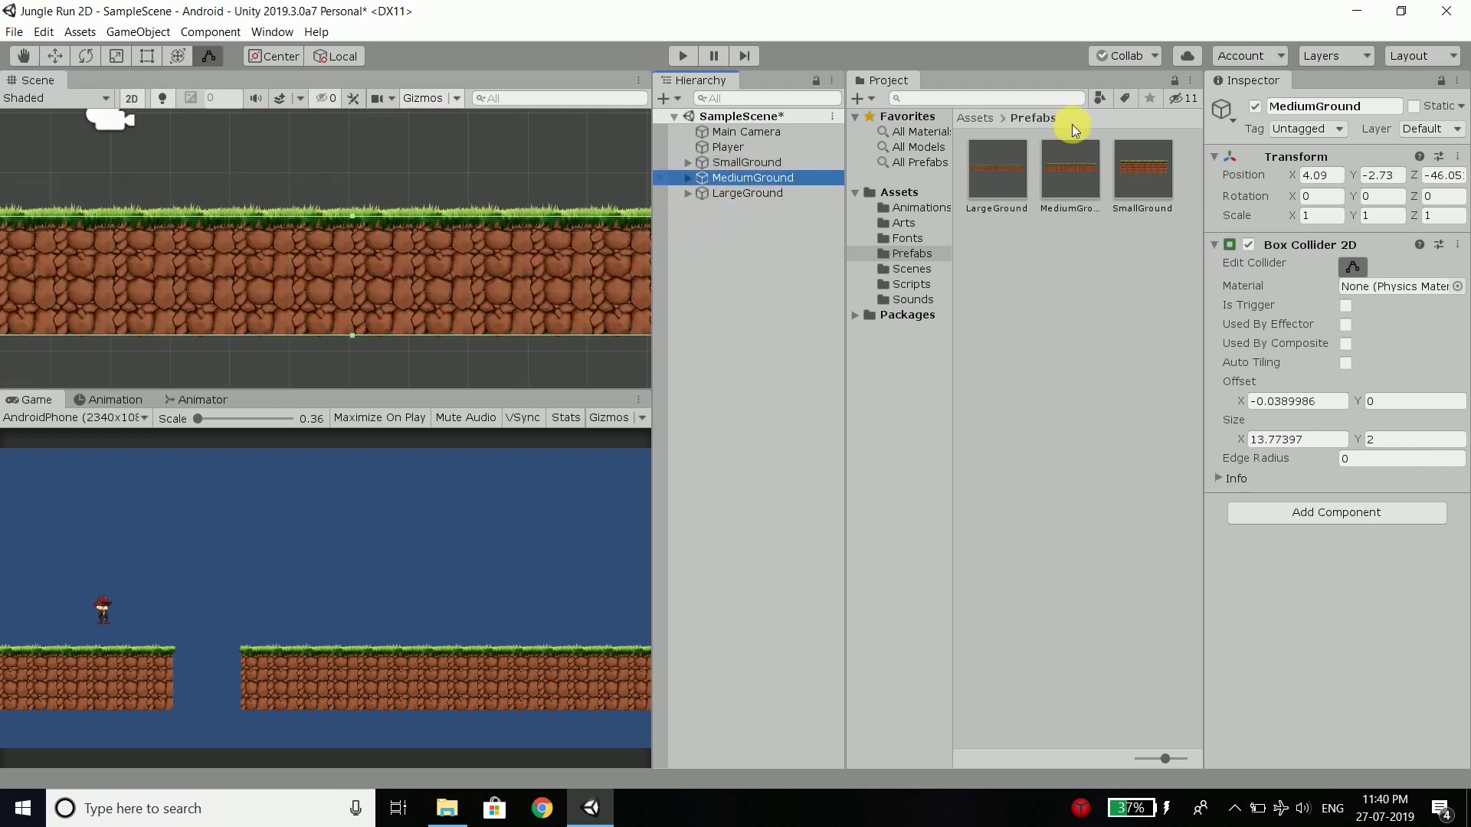
left_click(1349, 267)
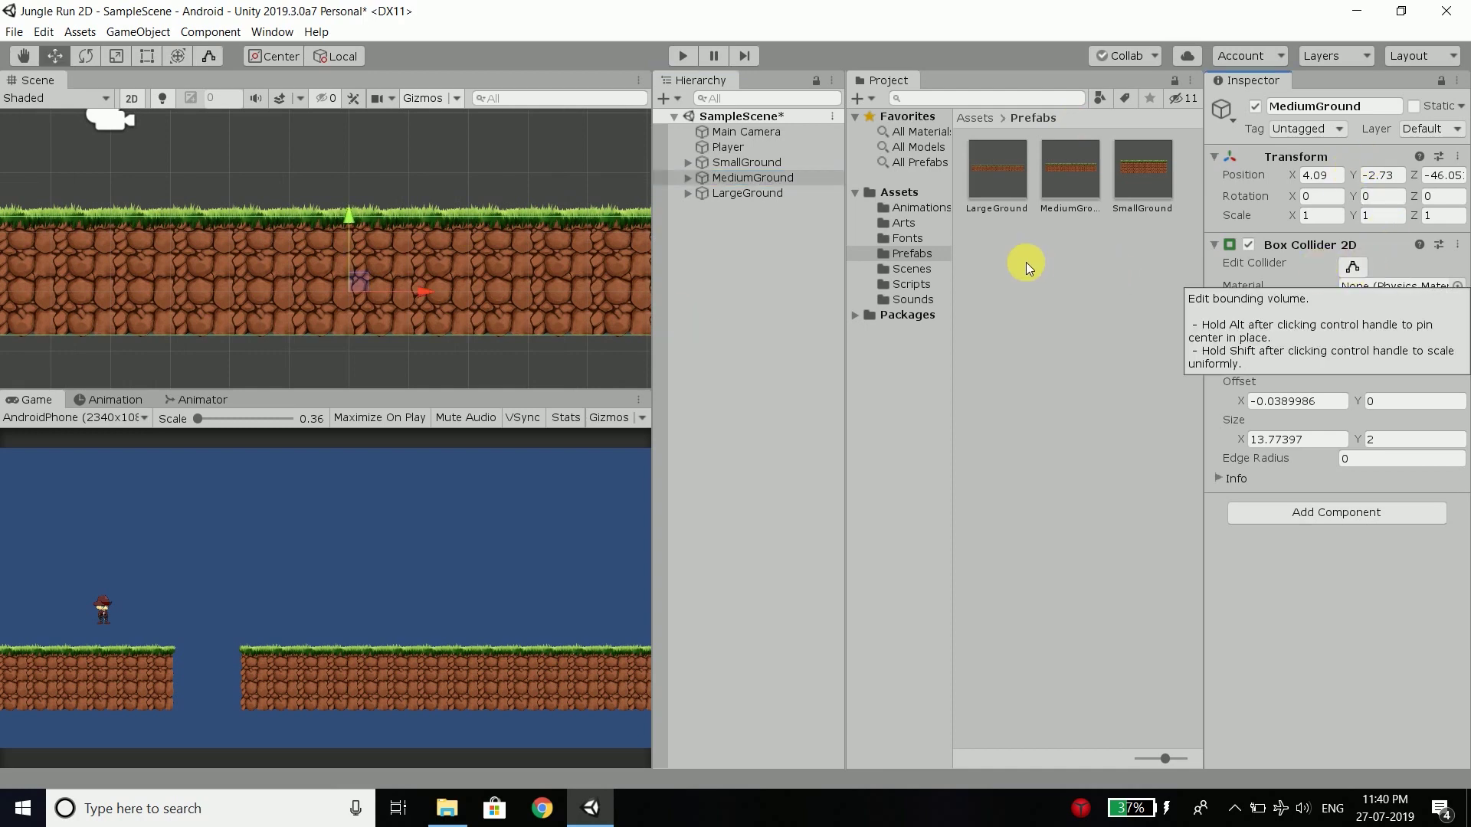
scroll(371, 209, "up", 2)
scroll(353, 206, "up", 2)
left_click(1349, 265)
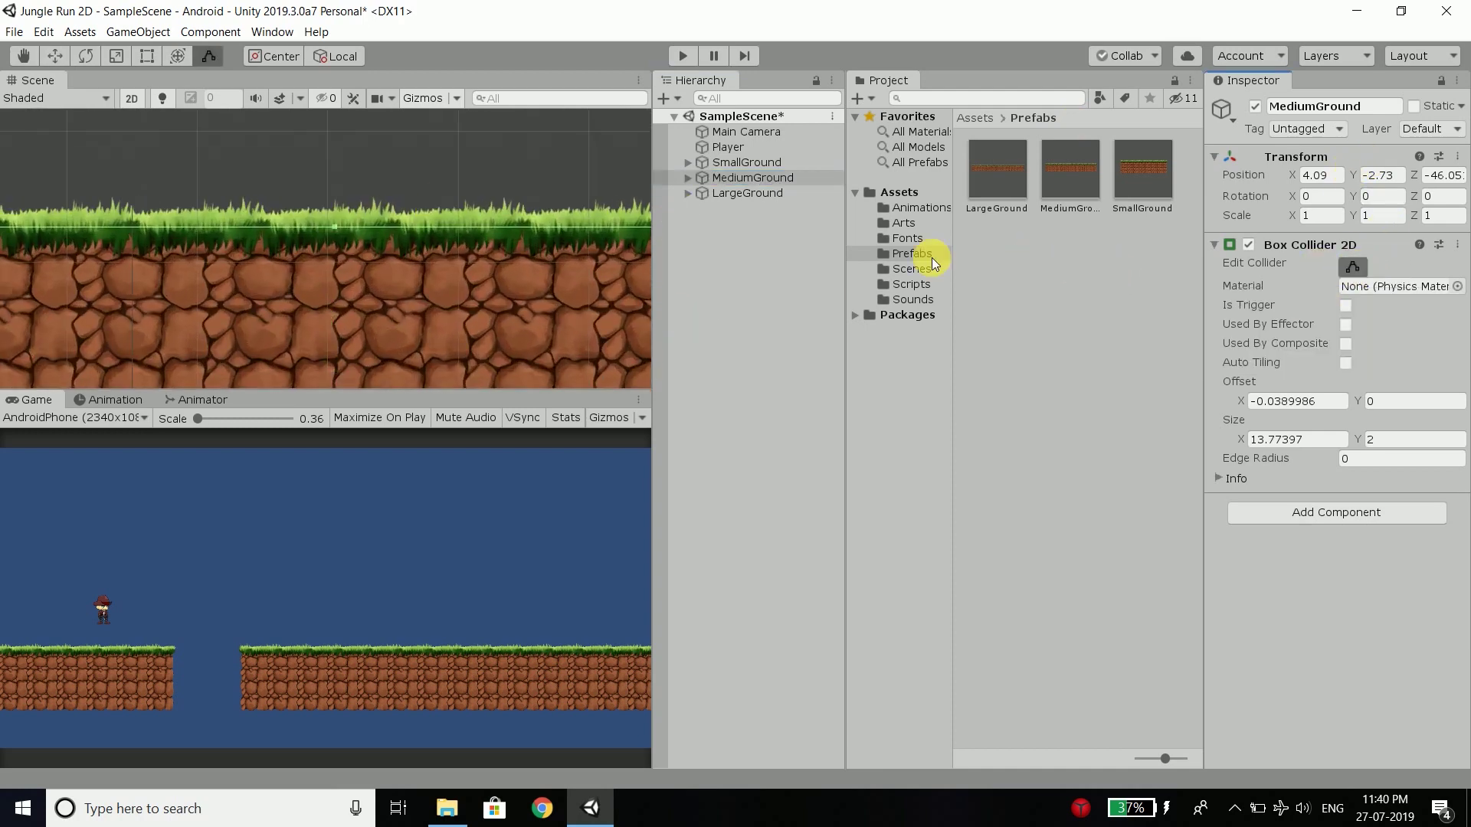
scroll(247, 146, "up", 2)
scroll(247, 145, "up", 1)
left_click_drag(331, 236, 329, 218)
scroll(182, 170, "down", 8)
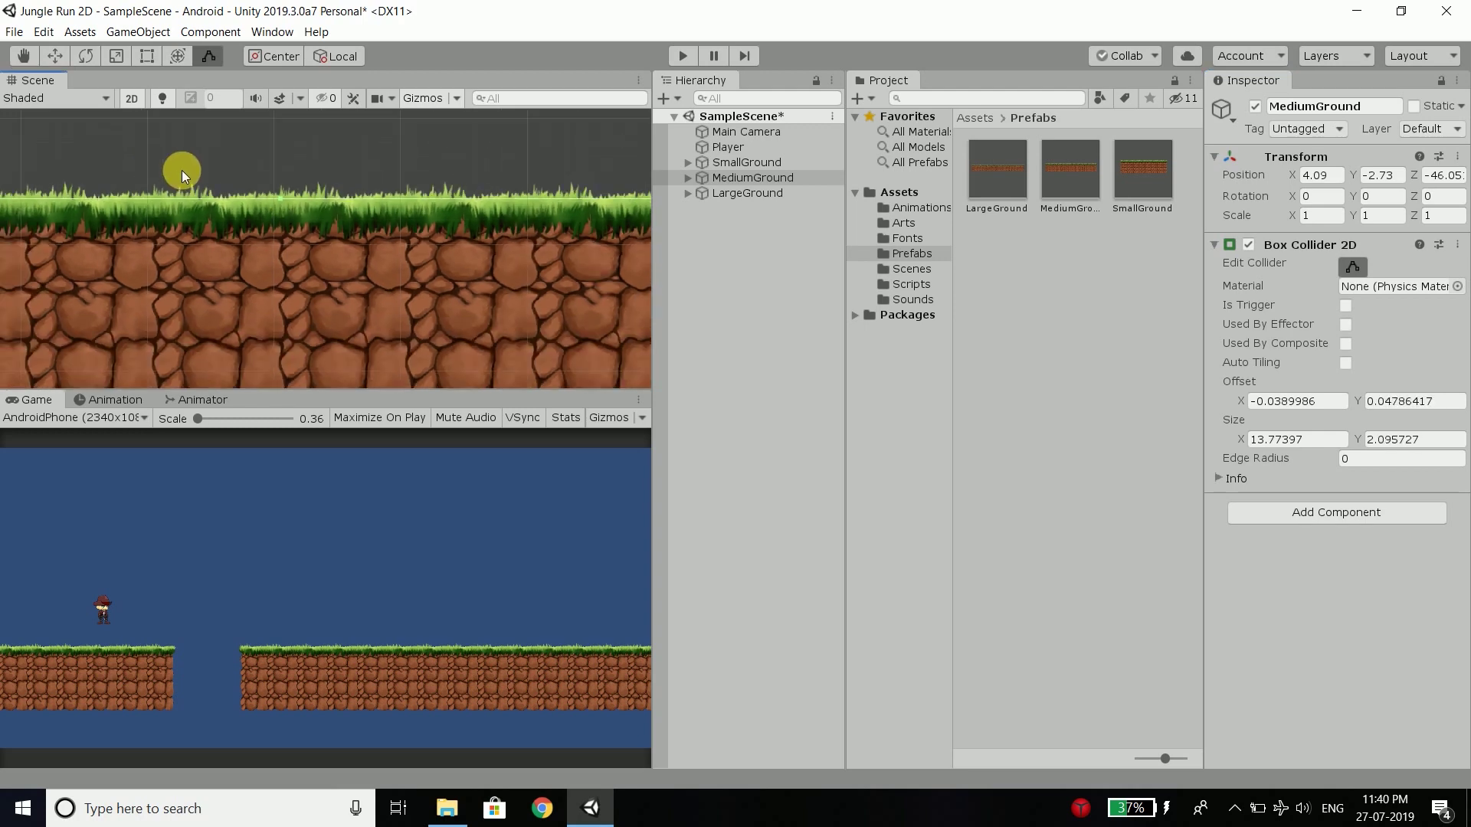
scroll(348, 233, "down", 2)
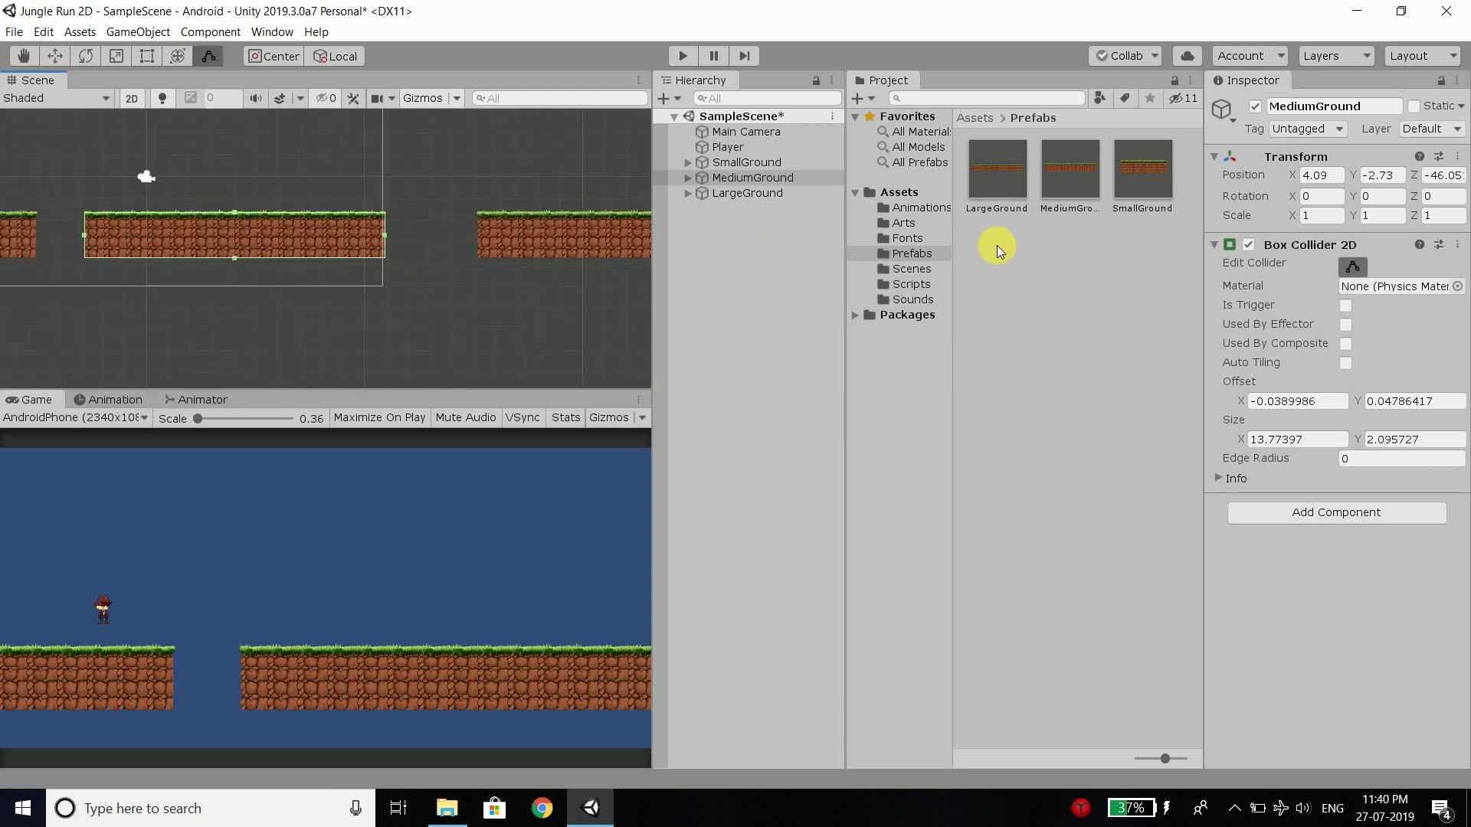
Raise the top edge of LargeGround's Box Collider 2D into the grass, for a Y size of about 2.10 and Y offset of about 0.05, and save the scene.
left_click(729, 193)
scroll(263, 269, "down", 2)
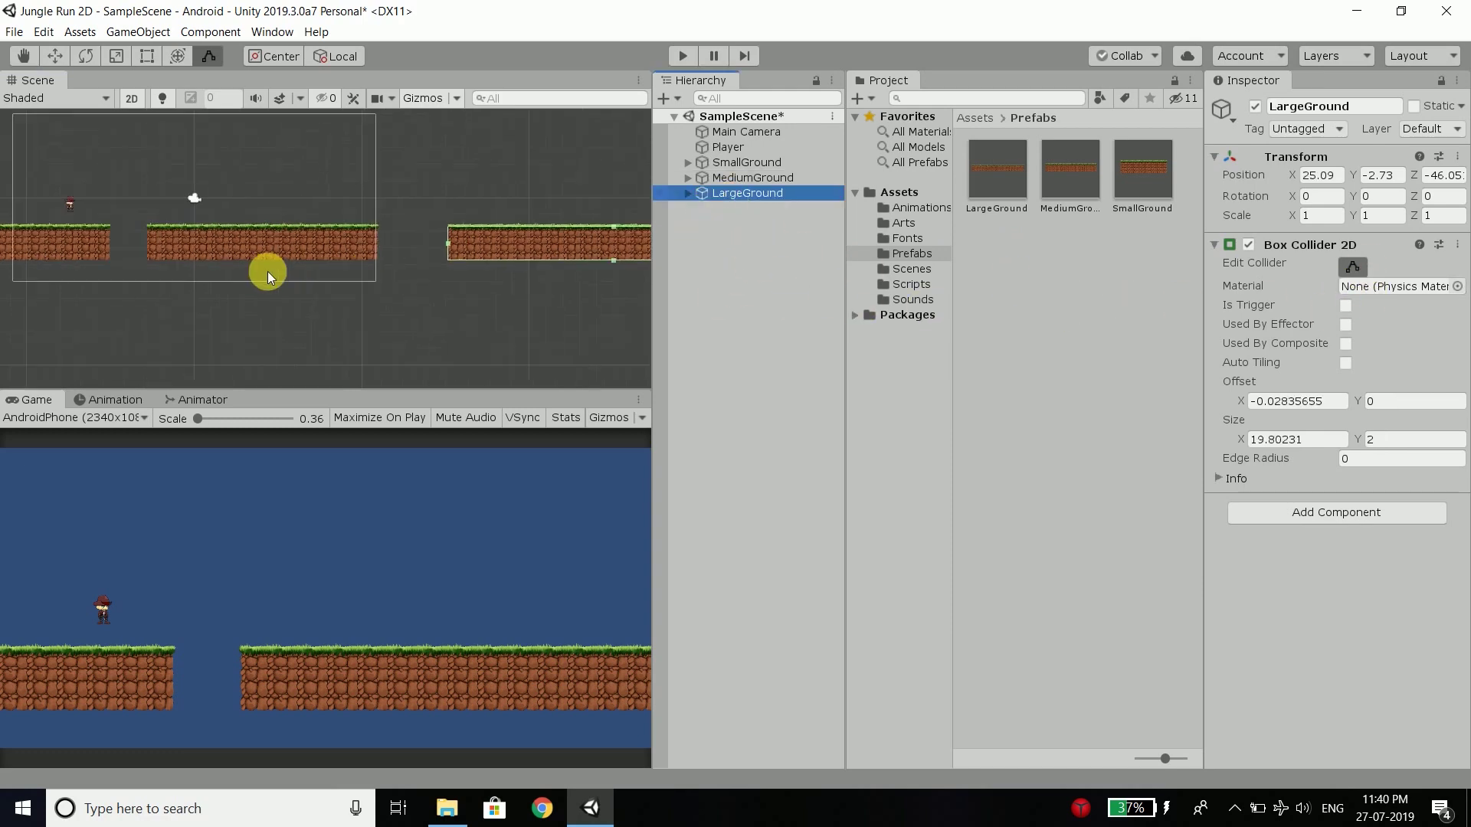
scroll(391, 269, "up", 5)
scroll(483, 242, "up", 8)
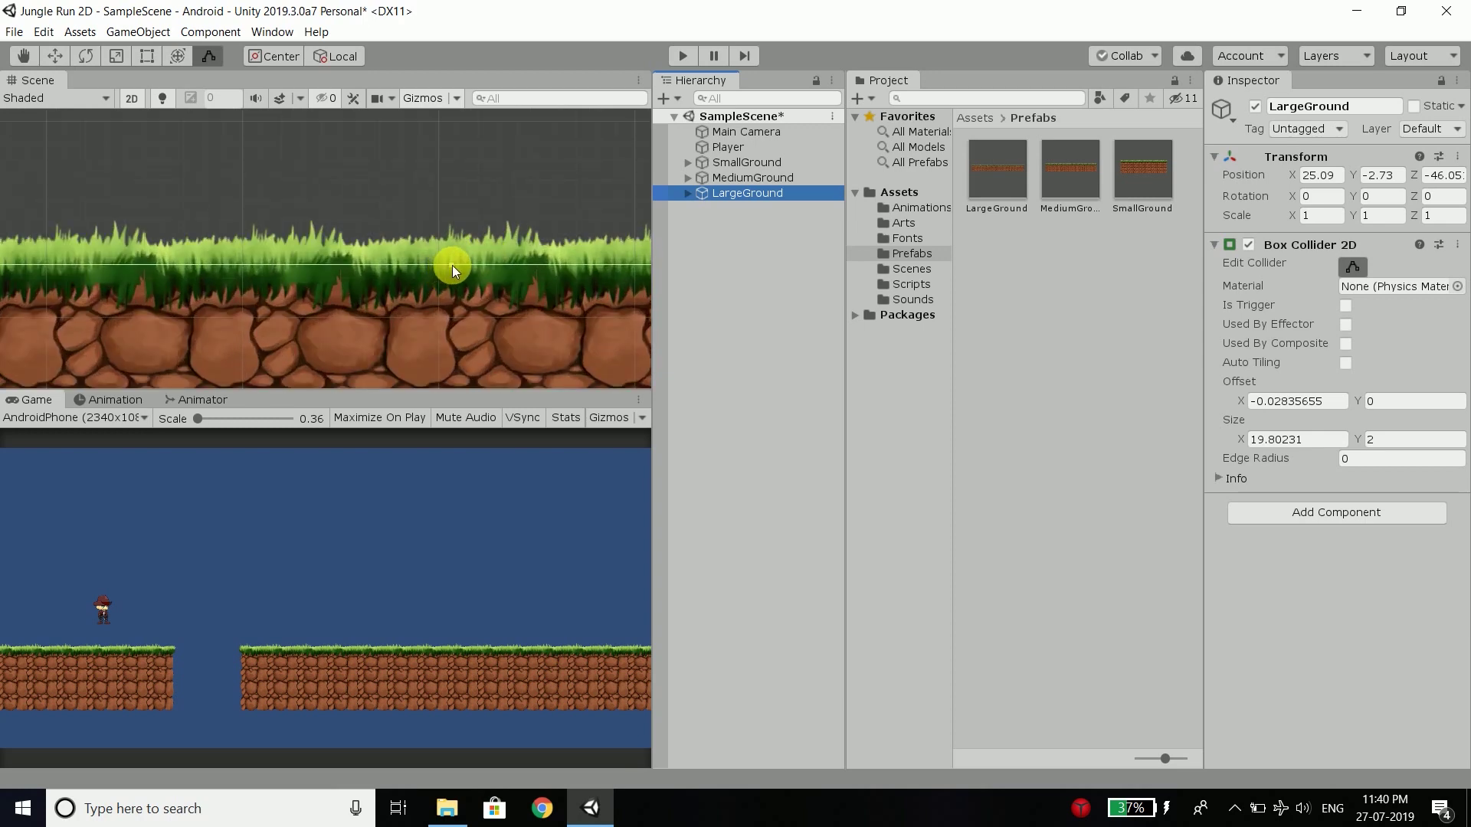
left_click_drag(452, 265, 449, 245)
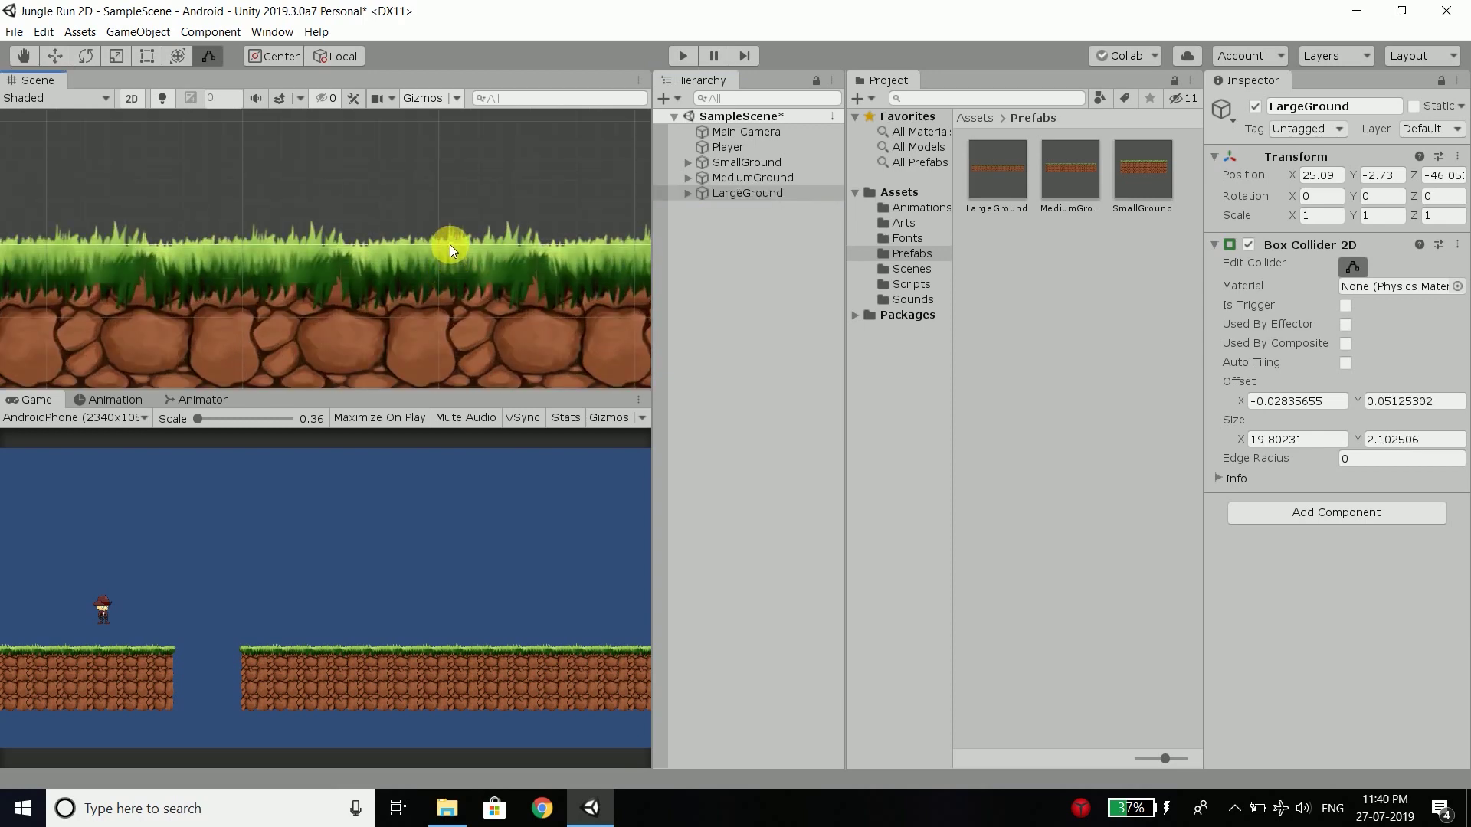
scroll(449, 245, "down", 5)
scroll(429, 191, "down", 3)
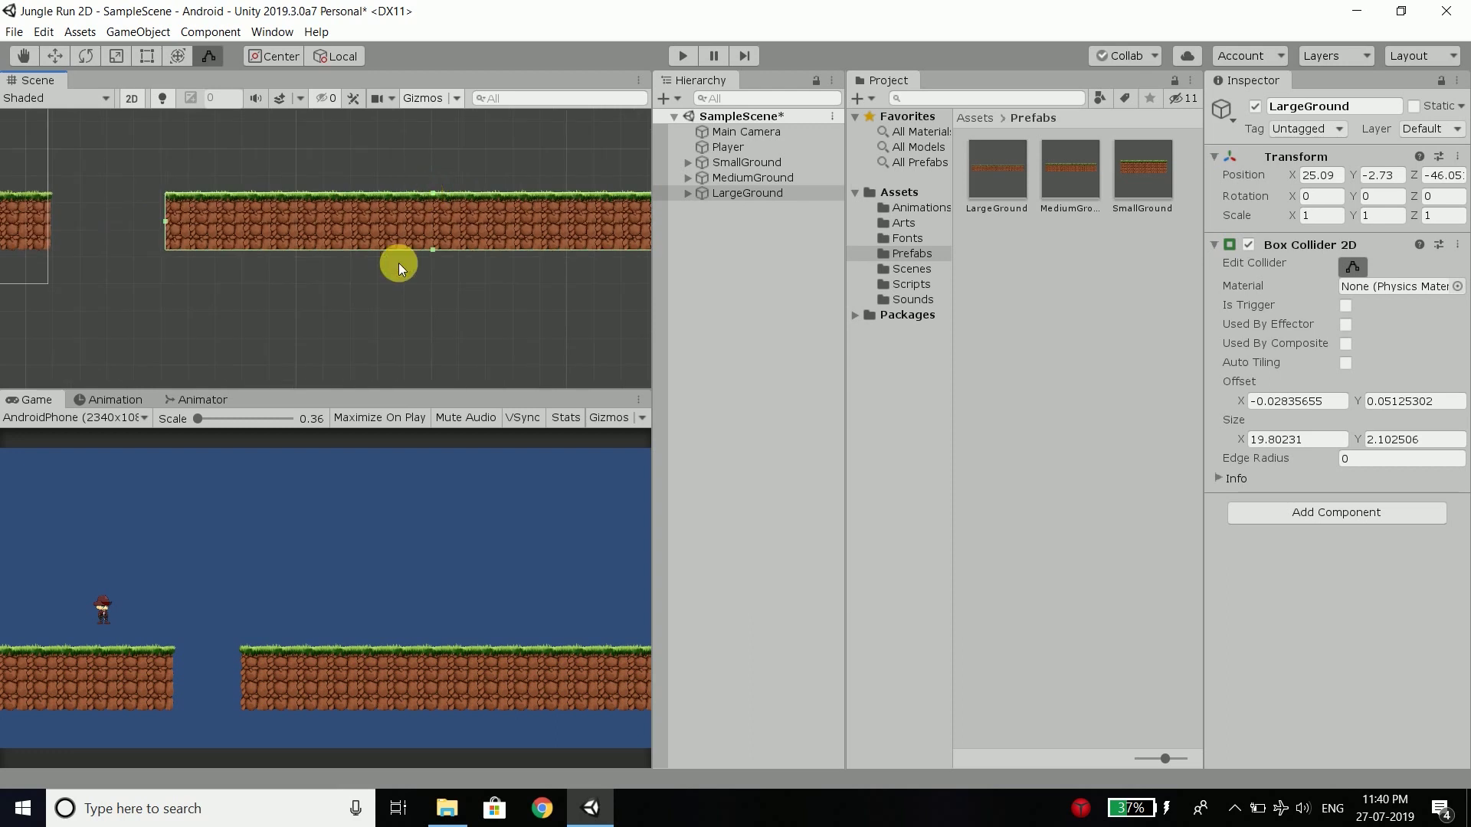
key("ctrl+s")
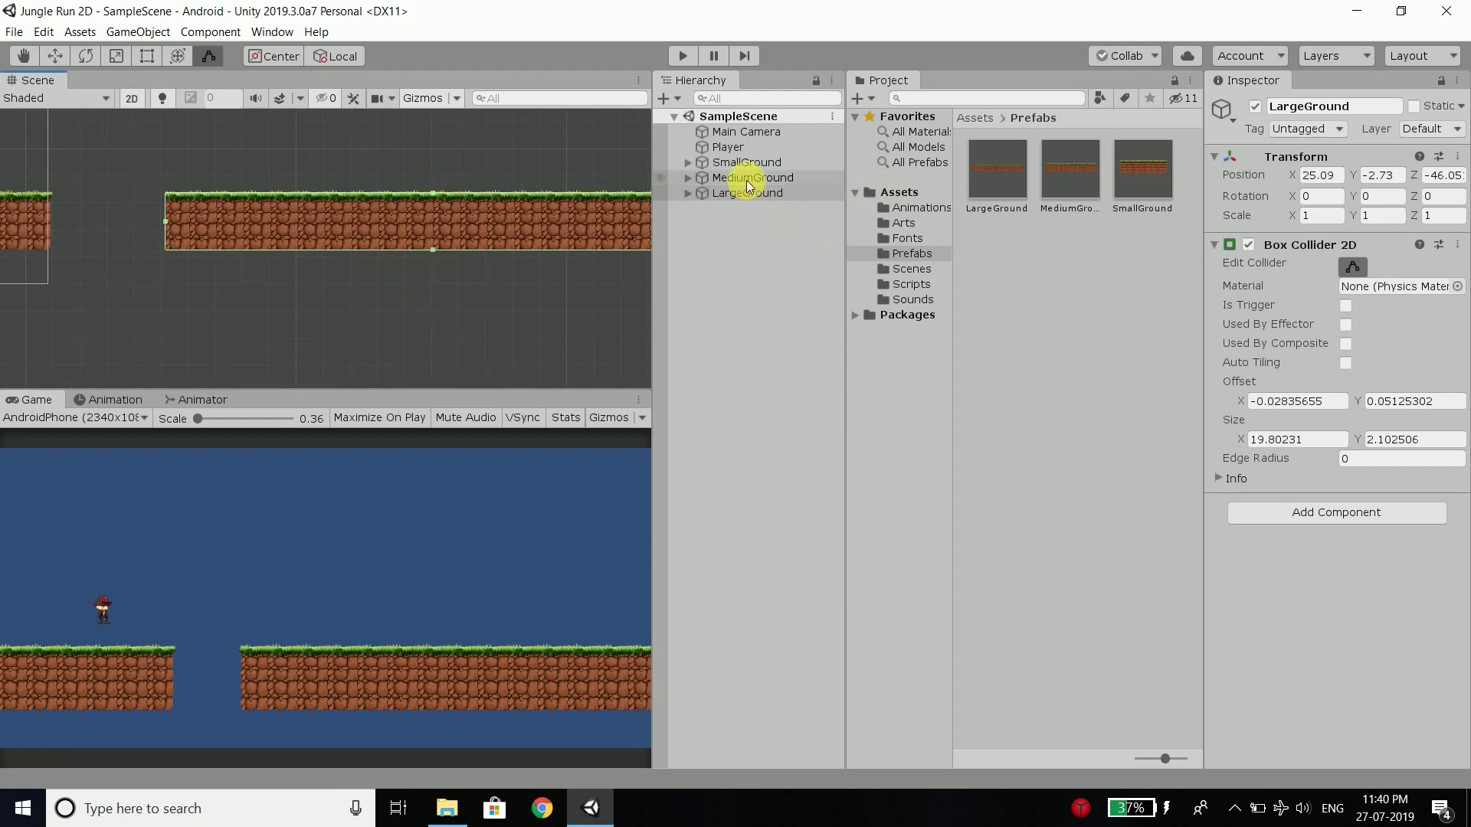
left_click_drag(743, 162, 1021, 242)
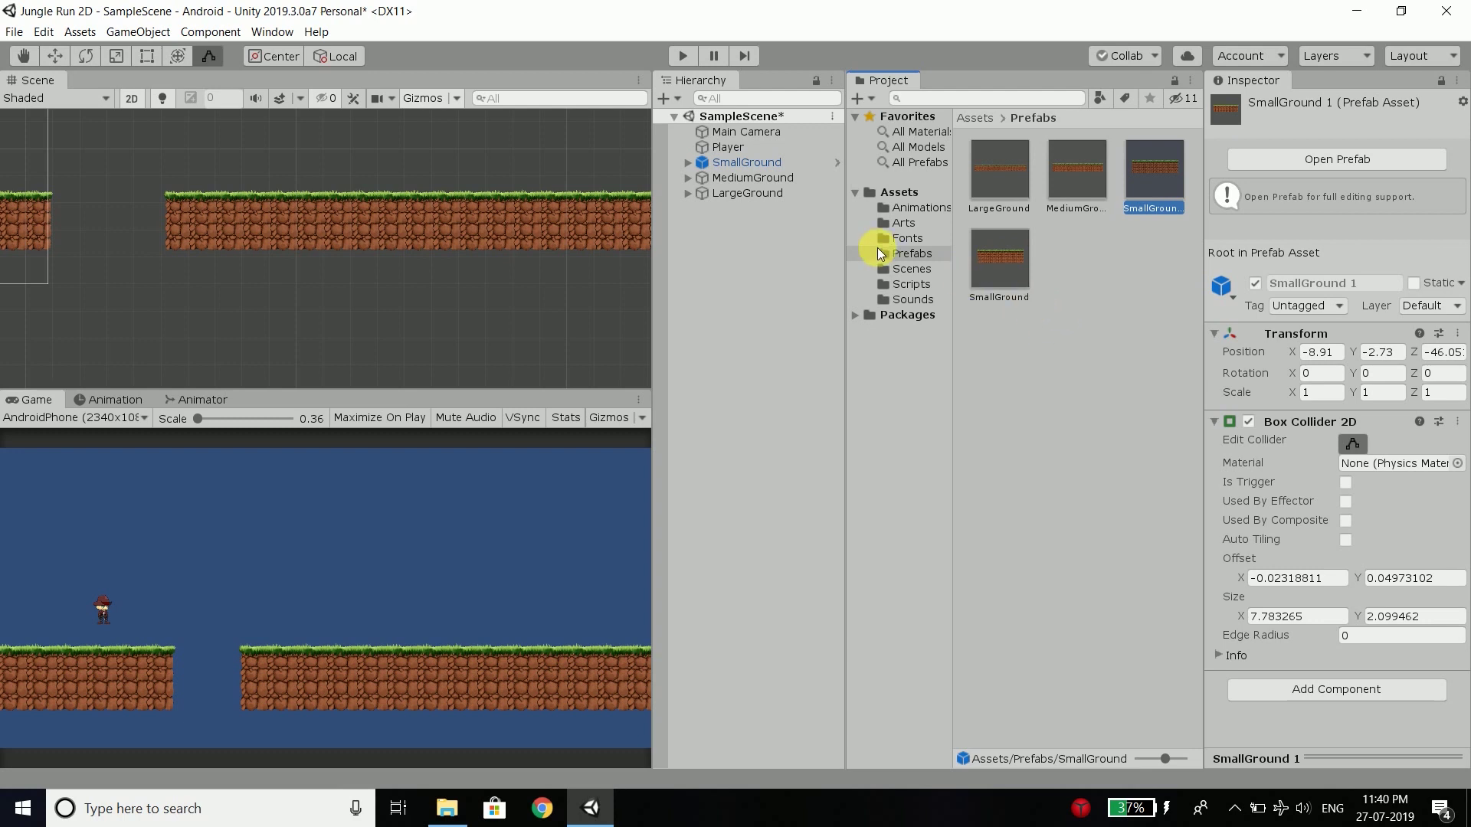
left_click(1151, 325)
key("ctrl+s")
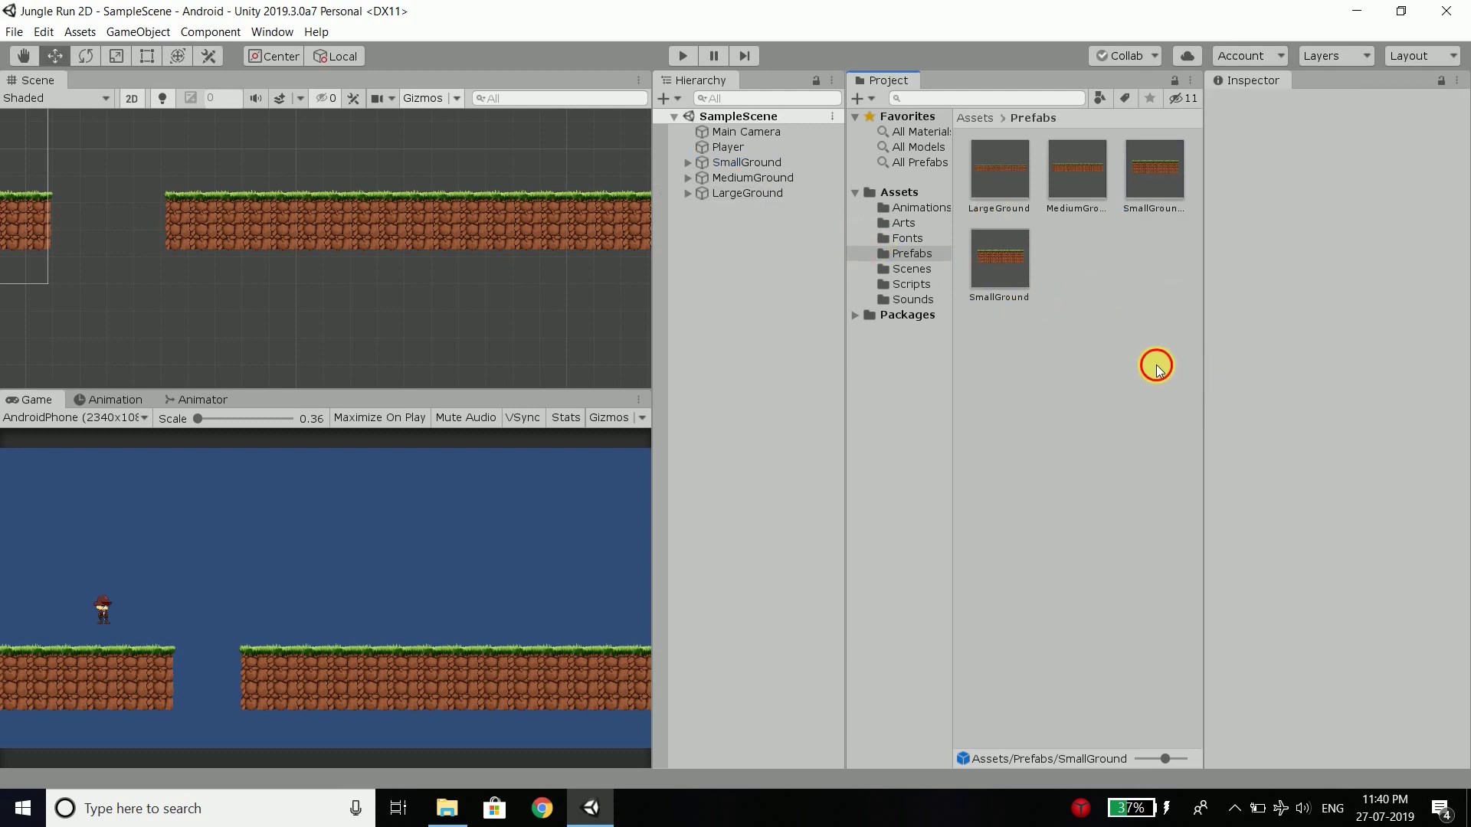
Delete all the old ground prefabs from the Prefabs folder, including the duplicate SmallGround.
left_click(1004, 191)
left_click(1001, 249, "shift")
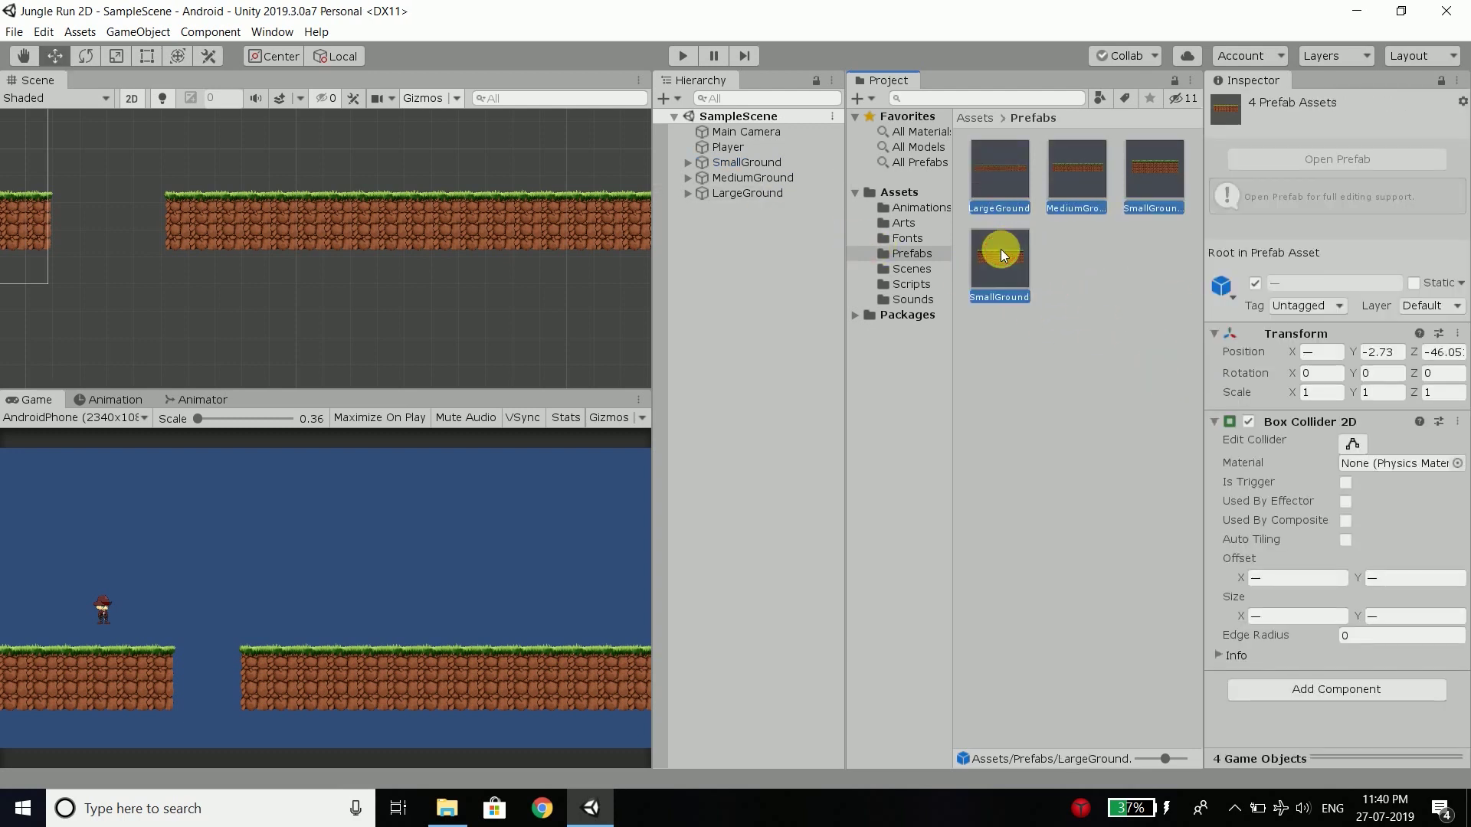
key("Delete")
left_click(813, 448)
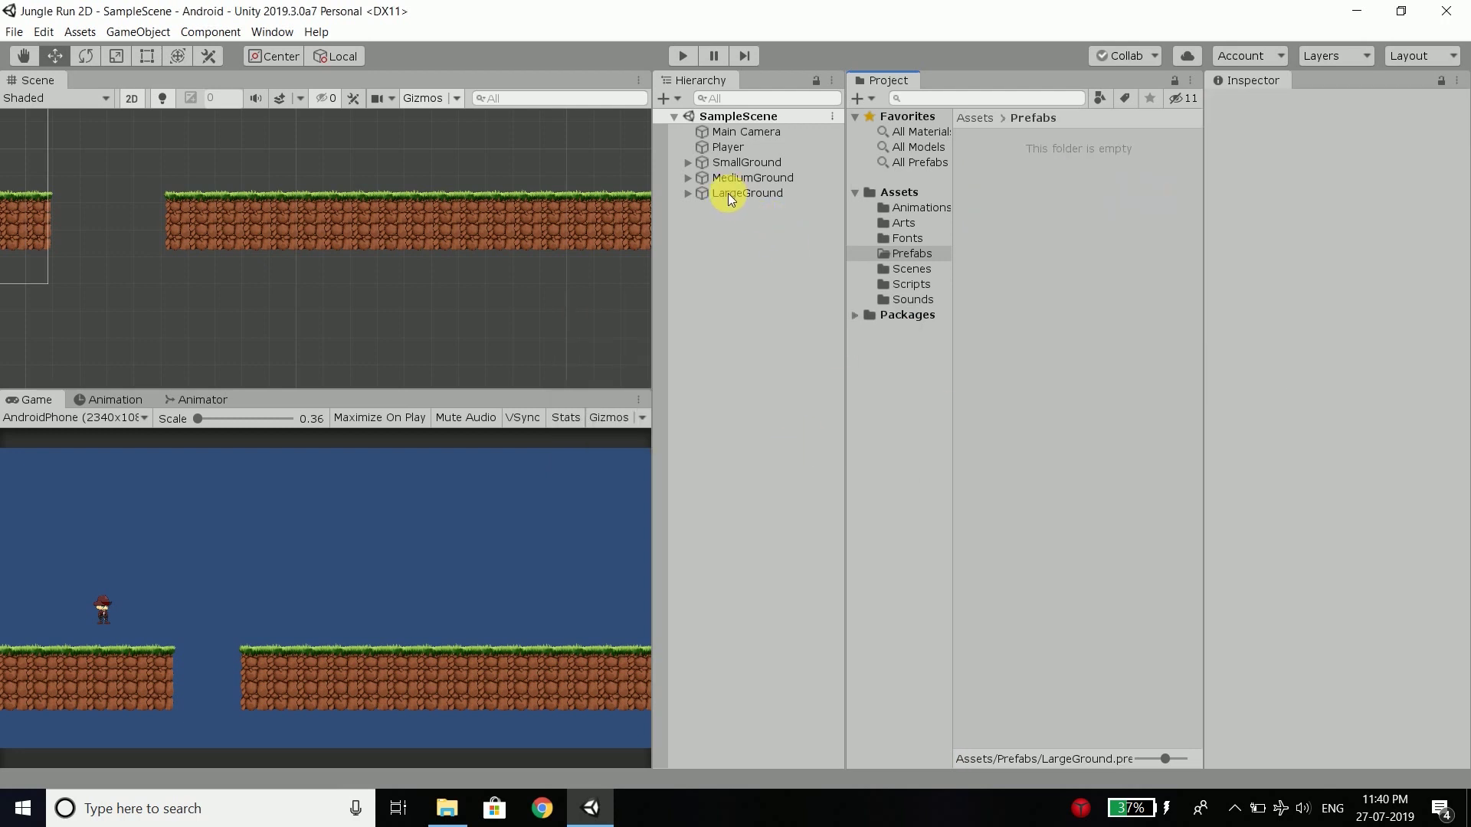
Store SmallGround, MediumGround and LargeGround from the scene as new prefabs in the Prefabs folder.
left_click_drag(723, 166, 1046, 163)
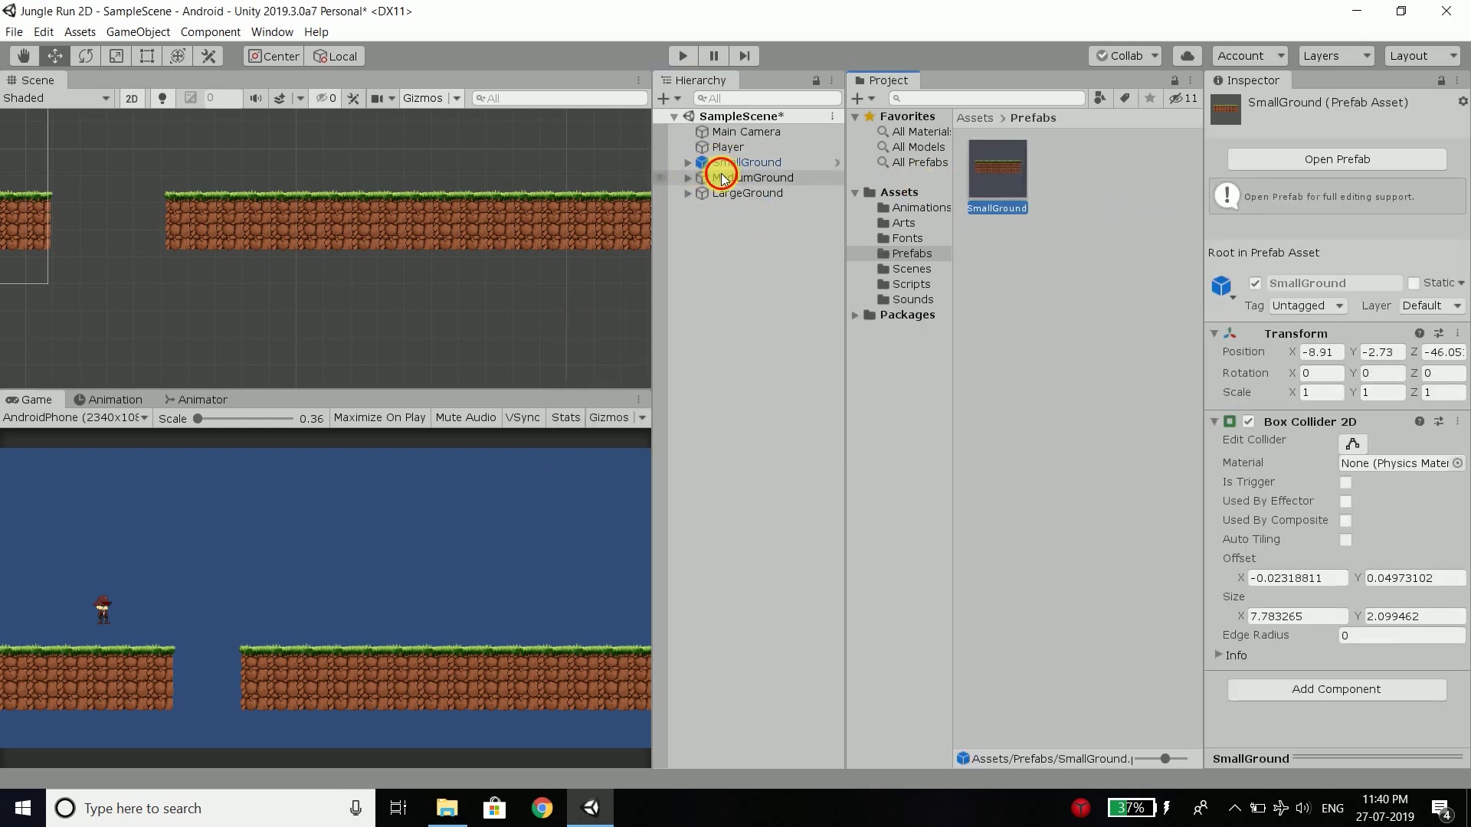
left_click_drag(1051, 282, 1018, 277)
left_click_drag(731, 194, 1082, 289)
Delete SmallGround, MediumGround and LargeGround from the scene, keeping their prefabs.
left_click(749, 164)
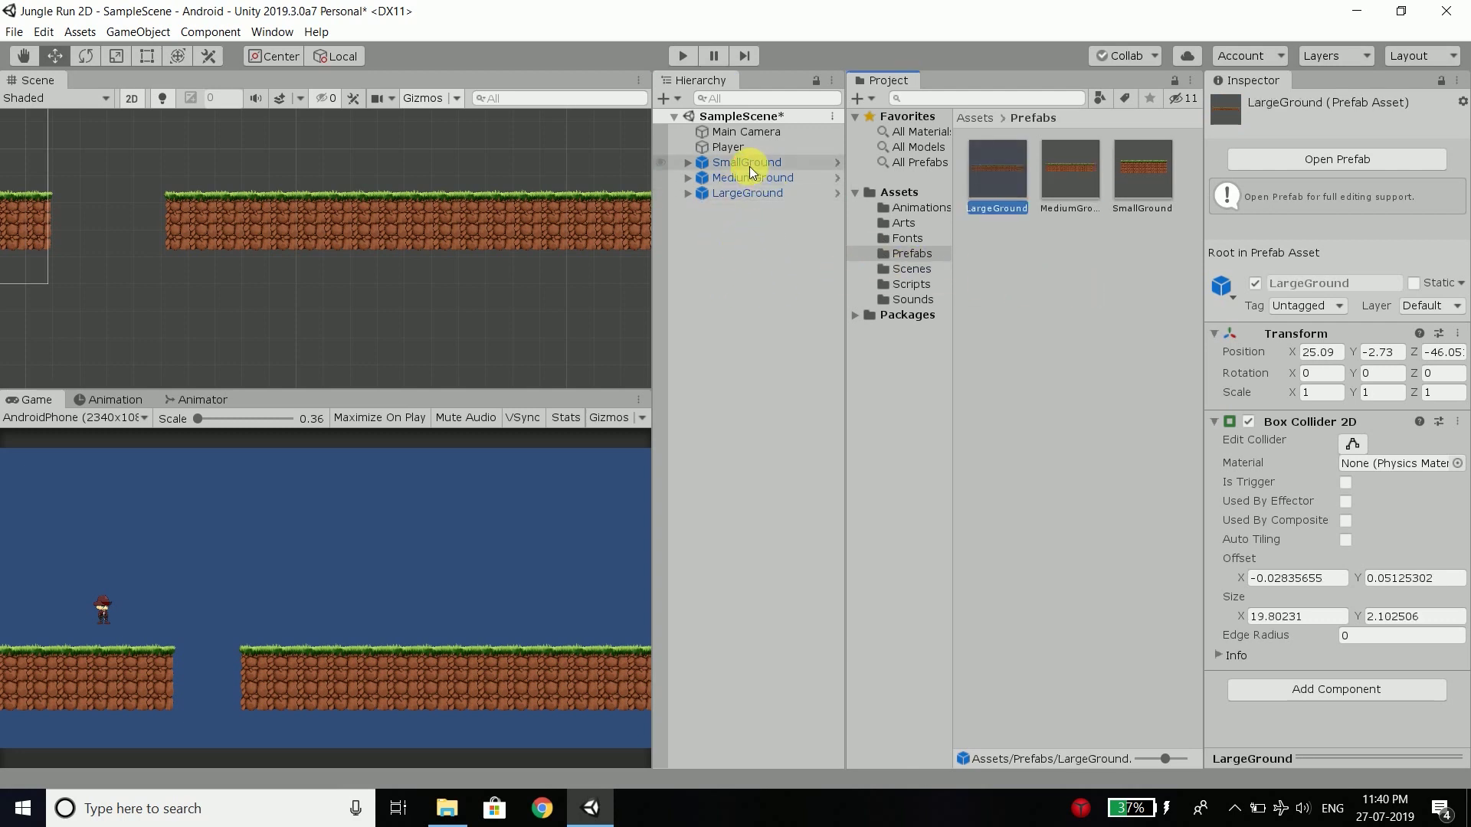
left_click(751, 192, "shift")
key("Delete")
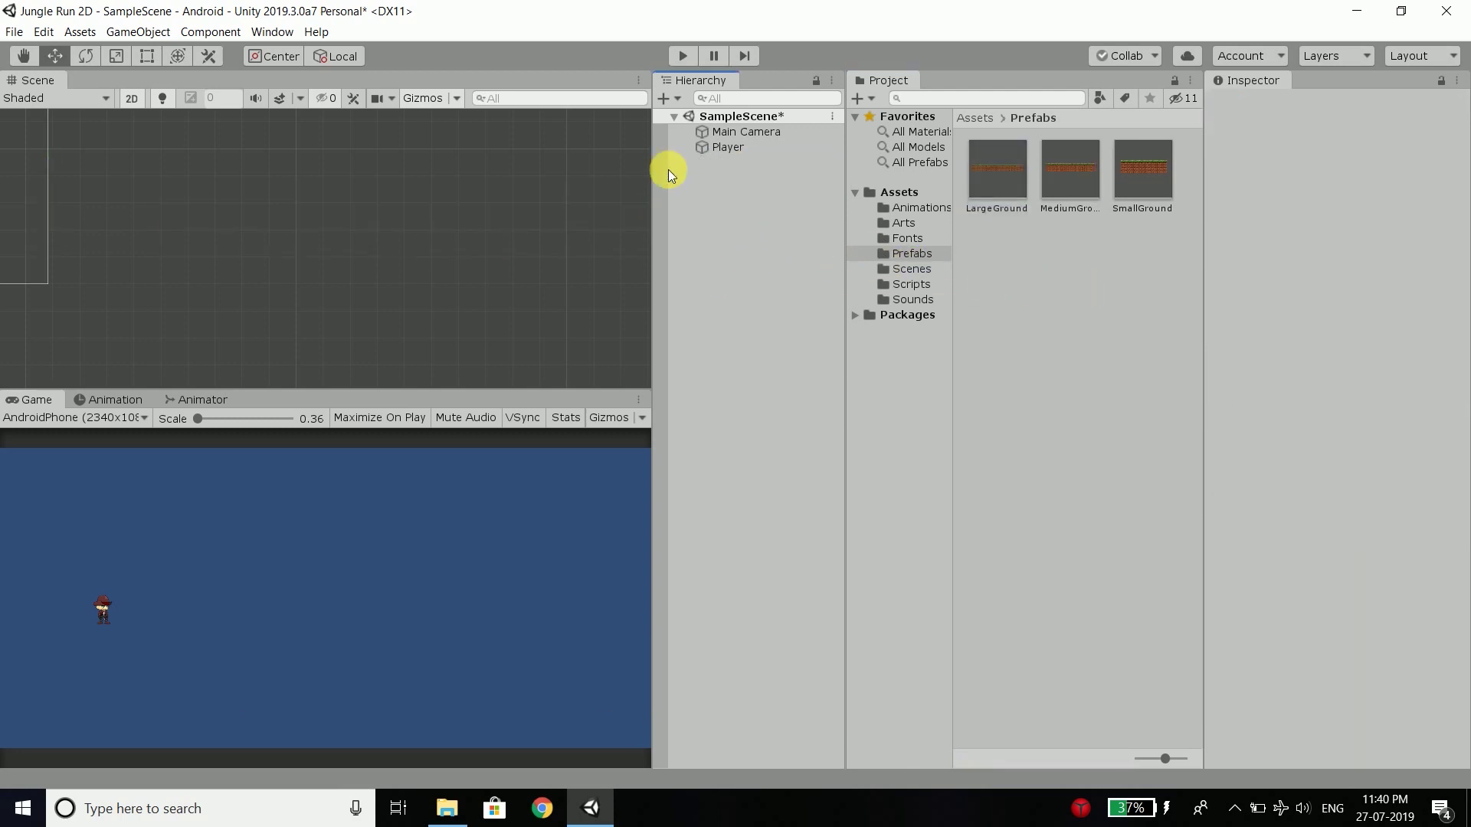
Place a LargeGround prefab below the player at about X -2.16, Y -2.79, and a higher MediumGround beyond its far end at about X 15.00, Y -1.30.
scroll(510, 213, "down", 5)
scroll(205, 219, "up", 5)
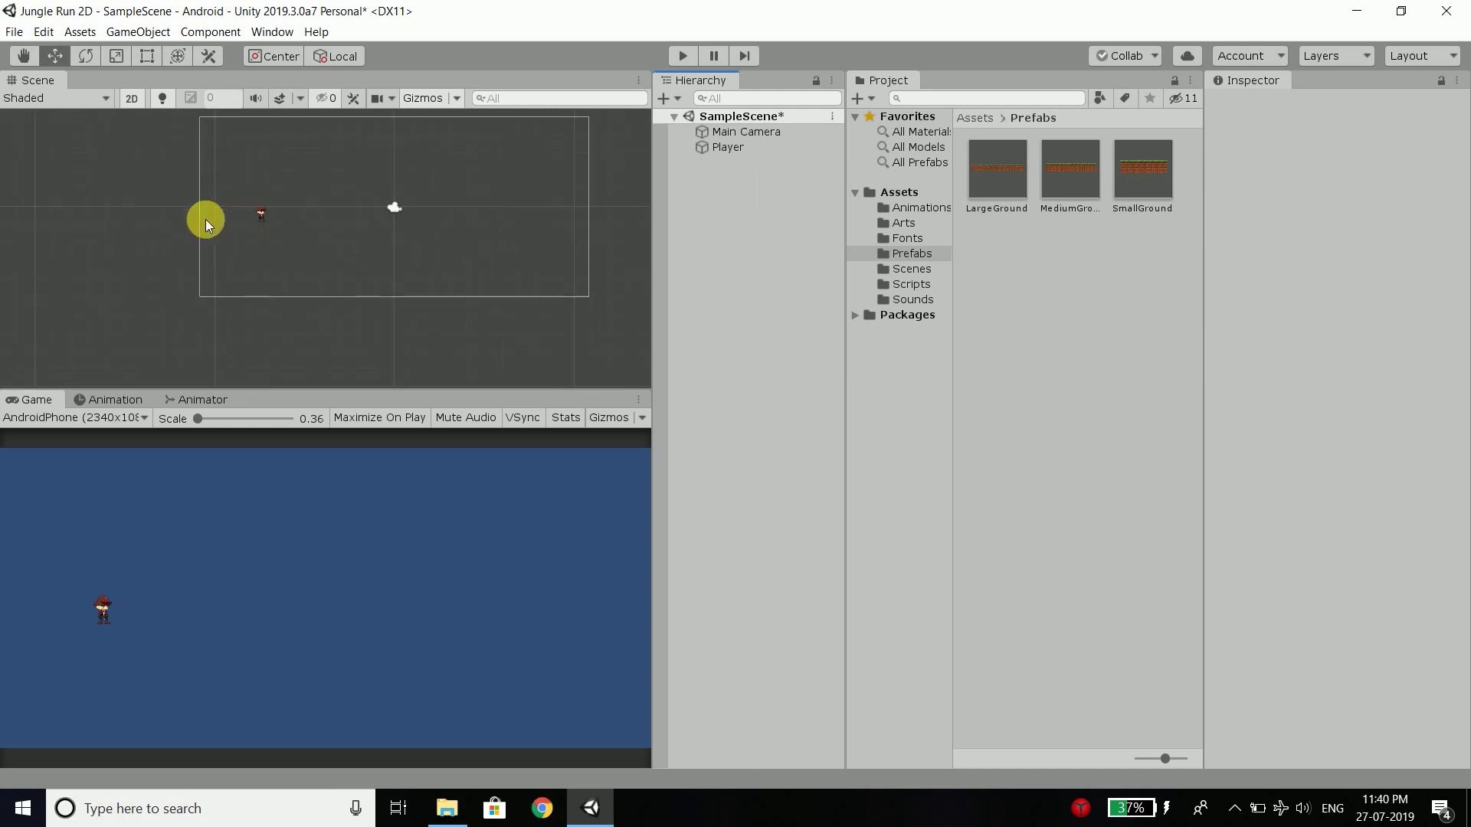
left_click_drag(985, 195, 385, 270)
scroll(80, 253, "down", 3)
scroll(343, 265, "up", 1)
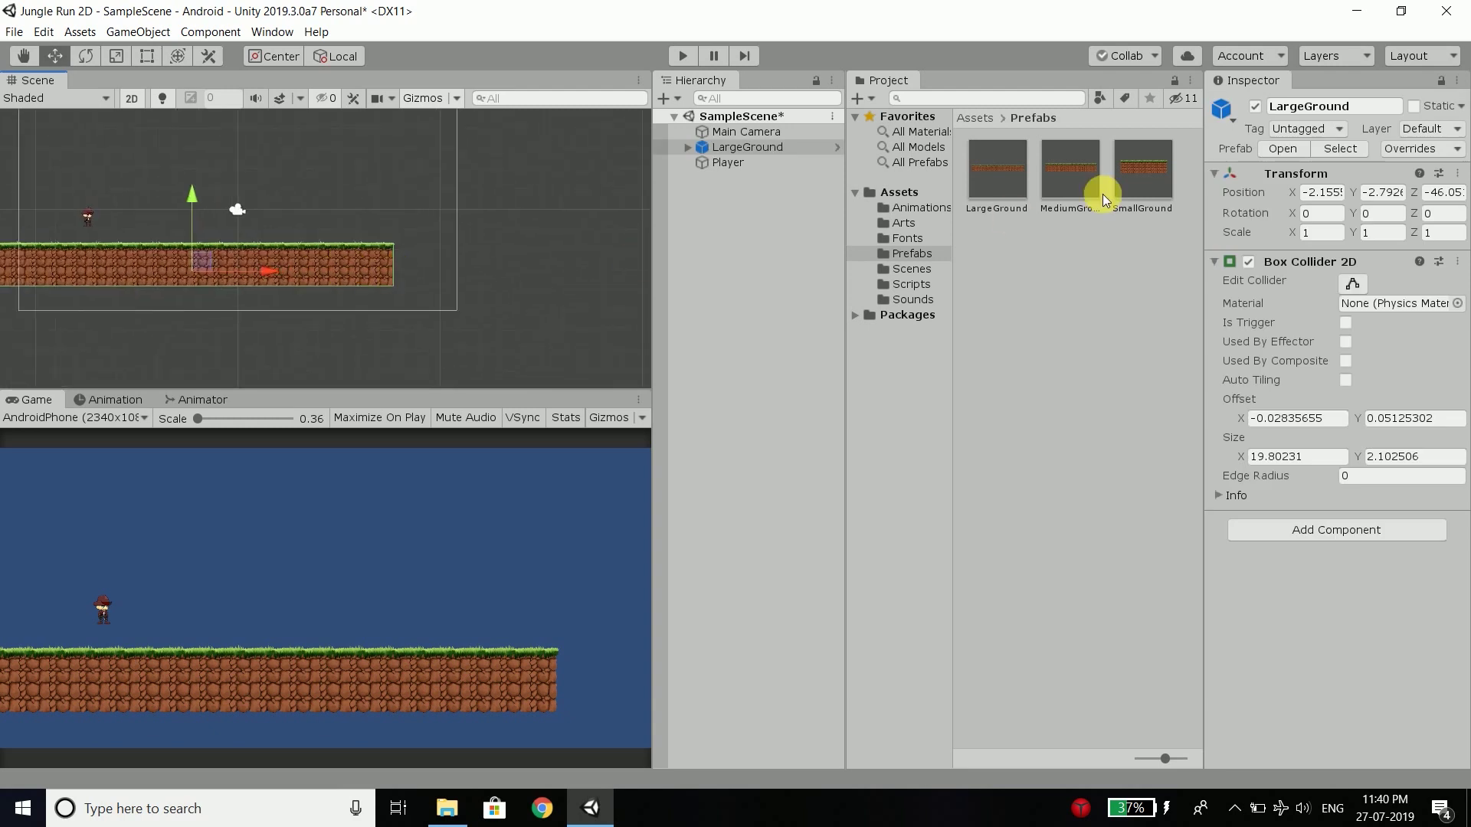
left_click_drag(1073, 182, 541, 236)
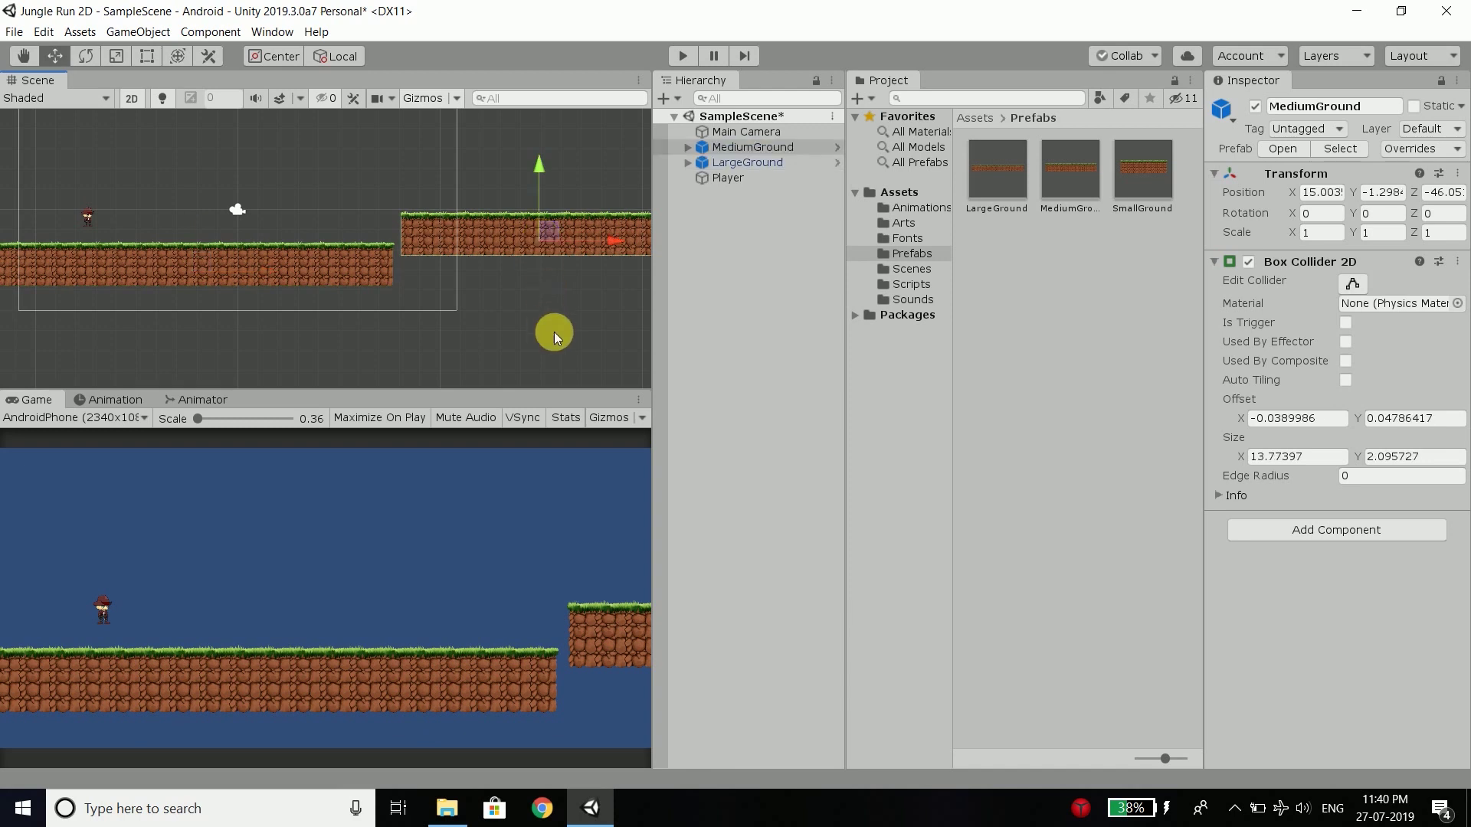
scroll(432, 255, "down", 2)
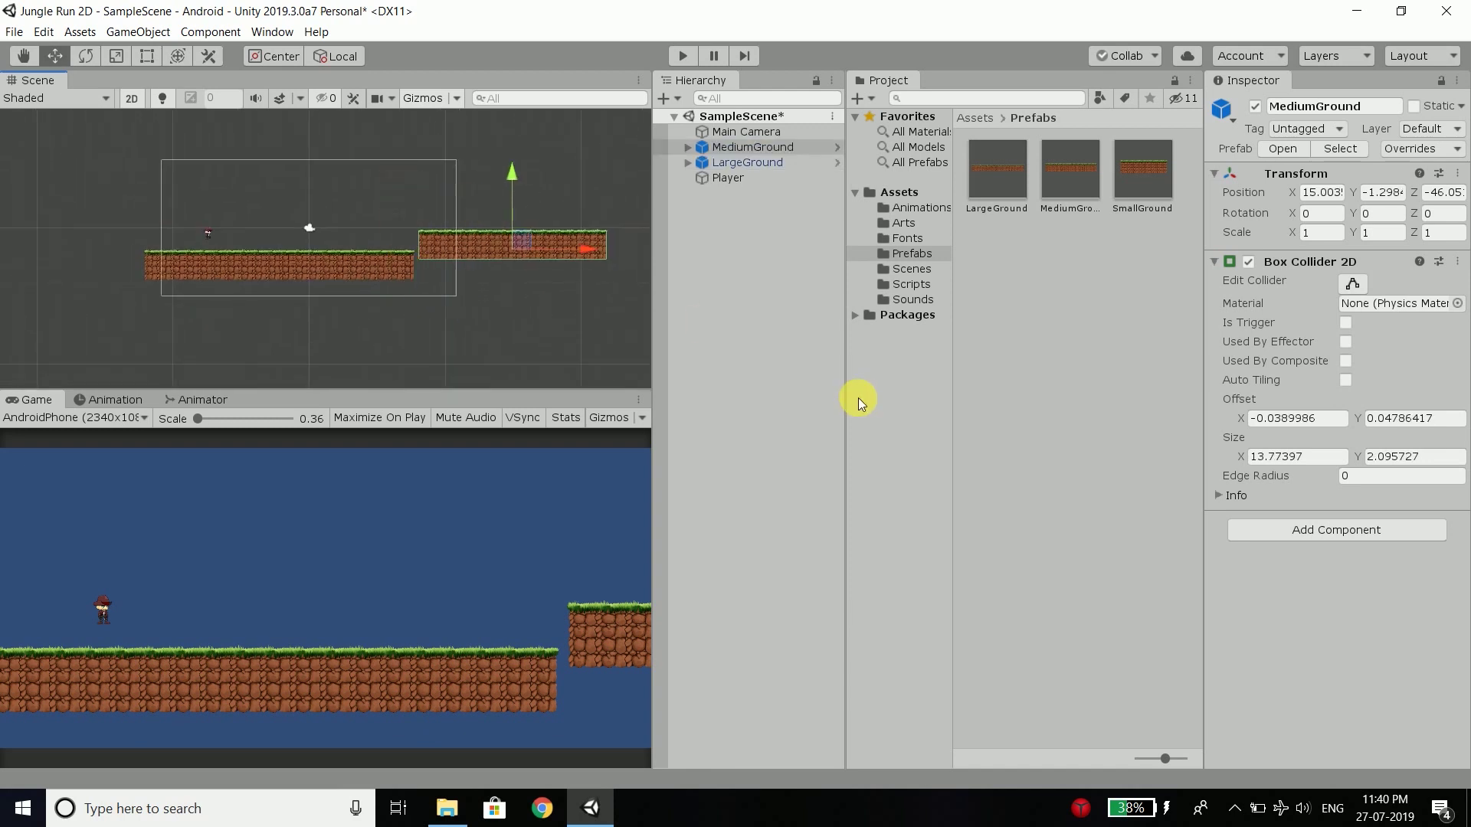
Play the scene to test the player on the newly placed LargeGround and MediumGround.
left_click(682, 56)
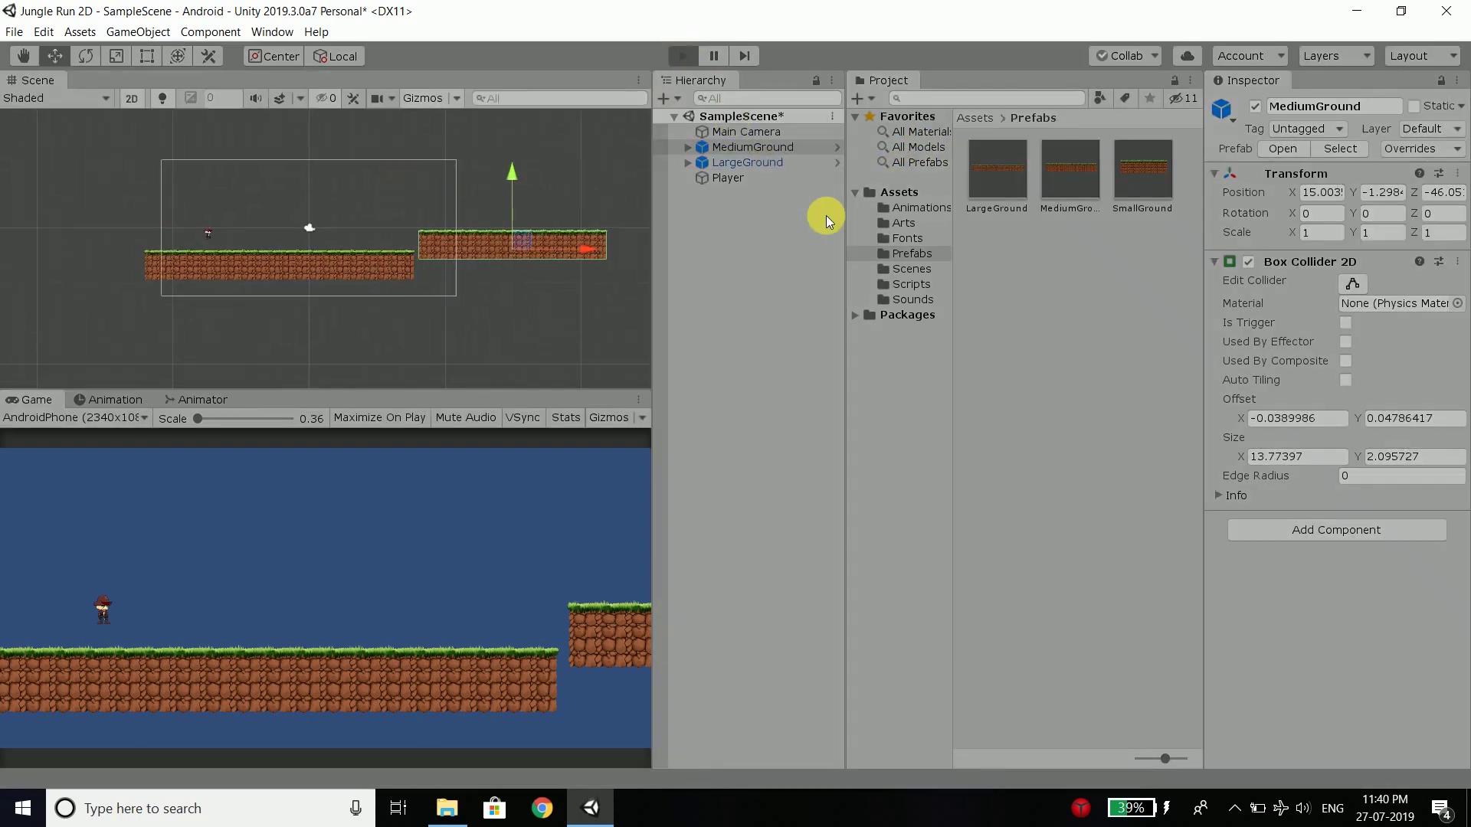